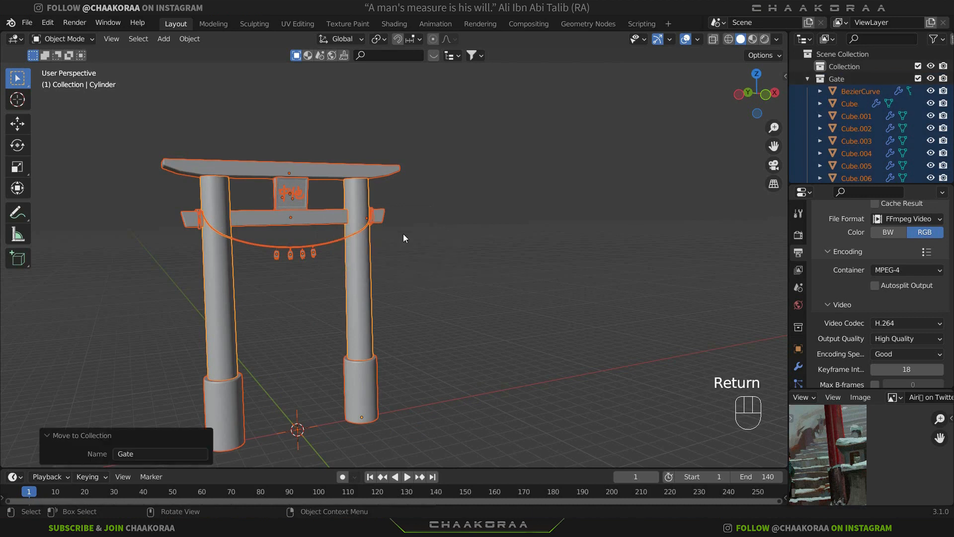
Clear the selection, collapse the Gate collection in the outliner, and briefly switch that collection off and on to check its contents
{"action": "left_click", "coordinate": [626, 157]}
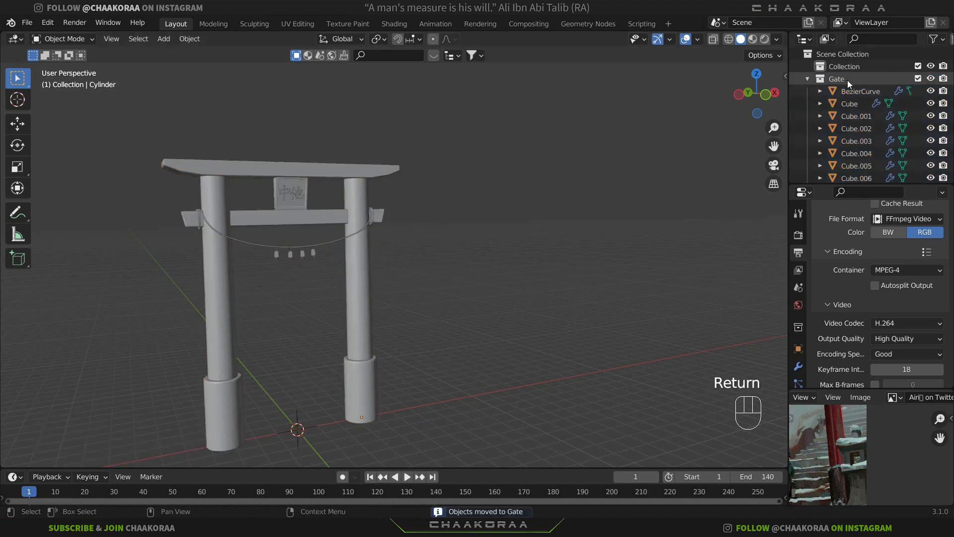
{"action": "left_click", "coordinate": [807, 79]}
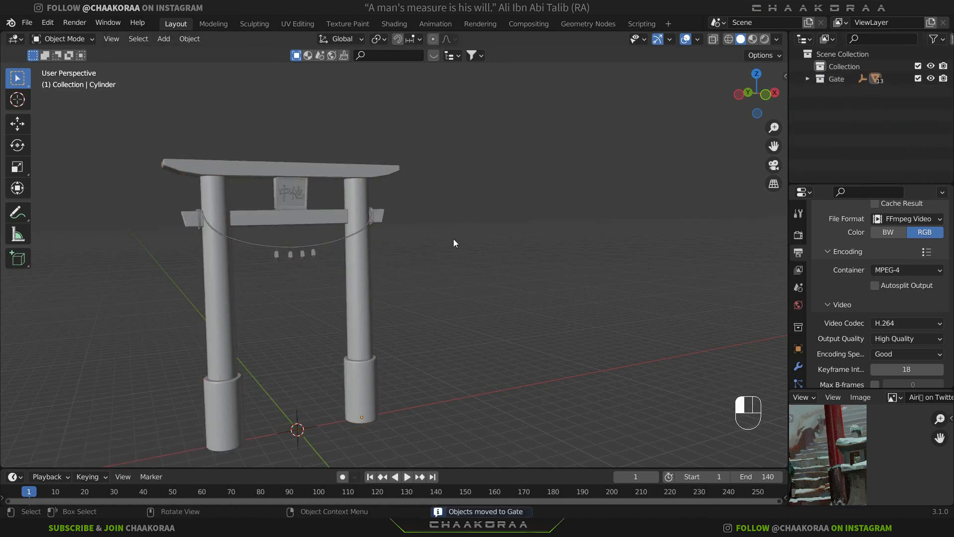
{"action": "left_click", "coordinate": [919, 77]}
{"action": "left_click", "coordinate": [918, 78]}
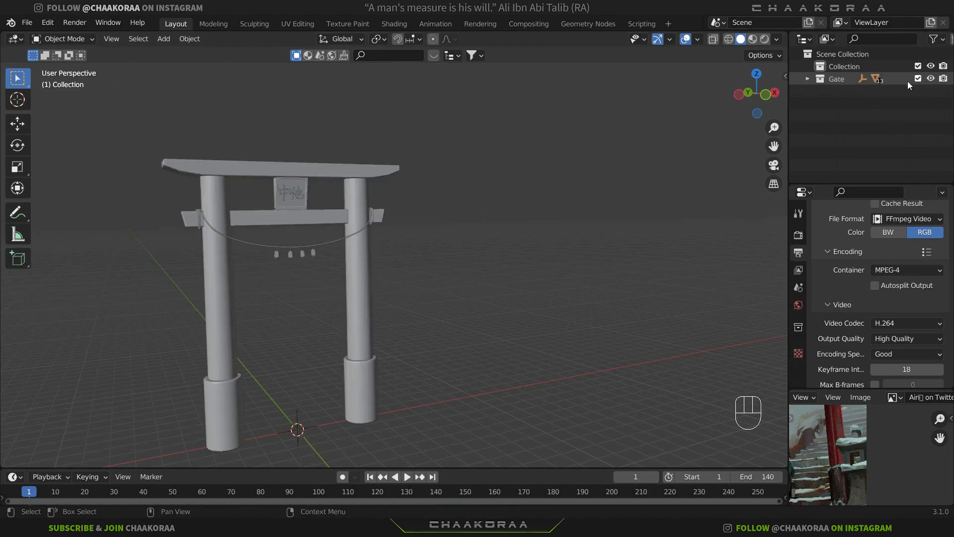
{"action": "left_click", "coordinate": [364, 198]}
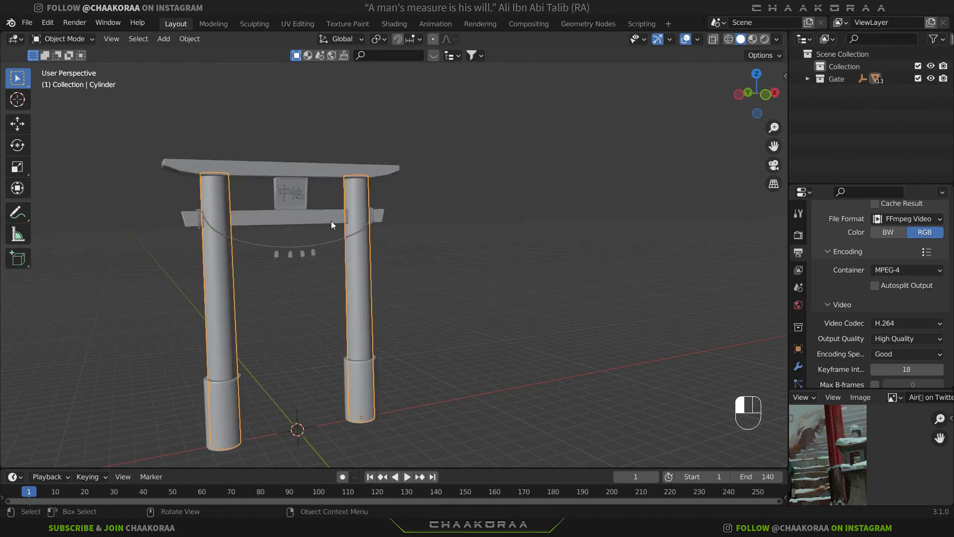
{"action": "left_click", "coordinate": [331, 221]}
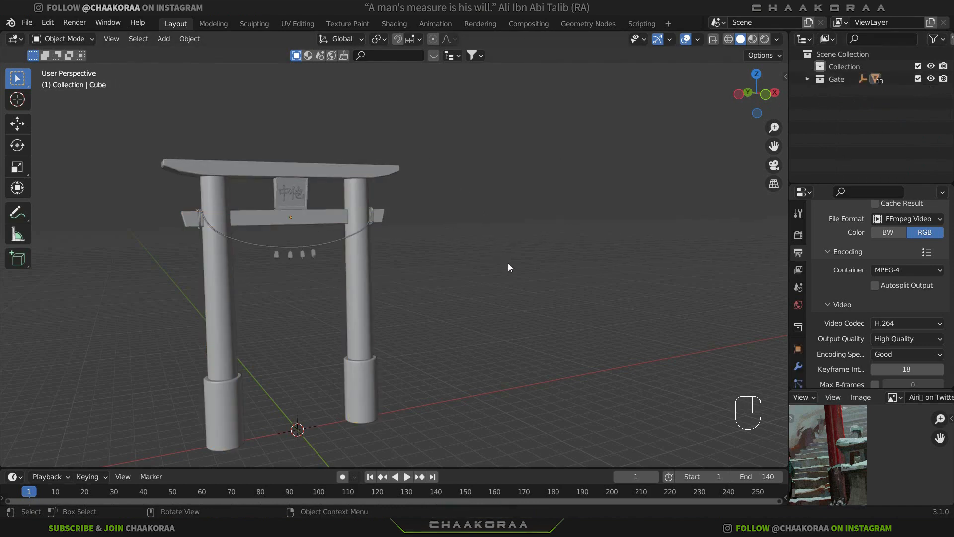
{"action": "middle_click_drag", "start_coordinate": [507, 264], "coordinate": [611, 203]}
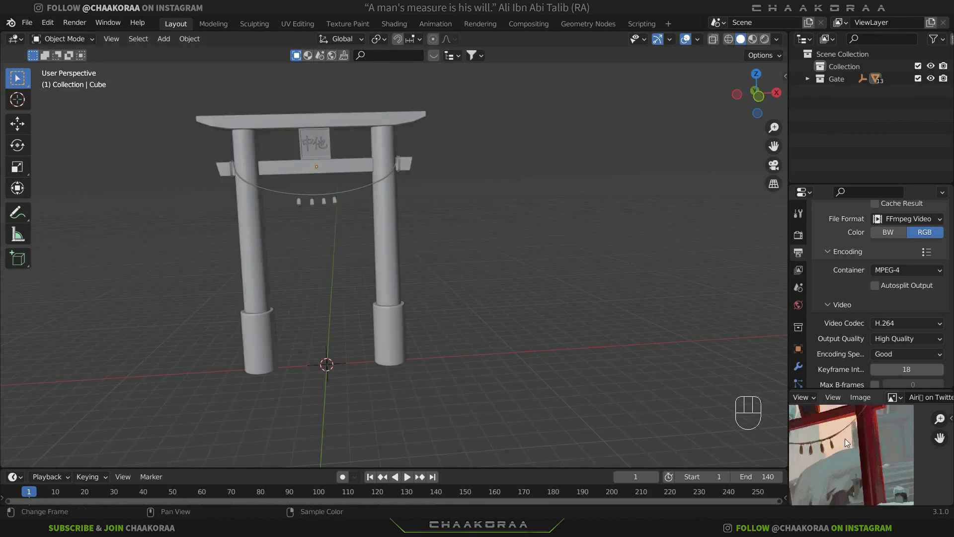
Load the blue stone lantern picture into the image editor as the reference in place of the gate painting
{"action": "middle_click_drag", "start_coordinate": [845, 438], "coordinate": [896, 453]}
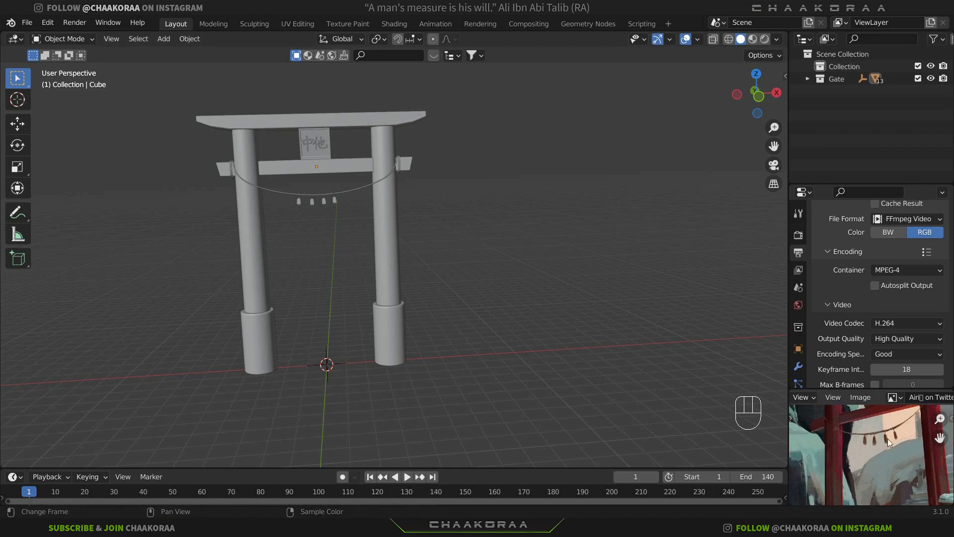
{"action": "left_click", "coordinate": [858, 399]}
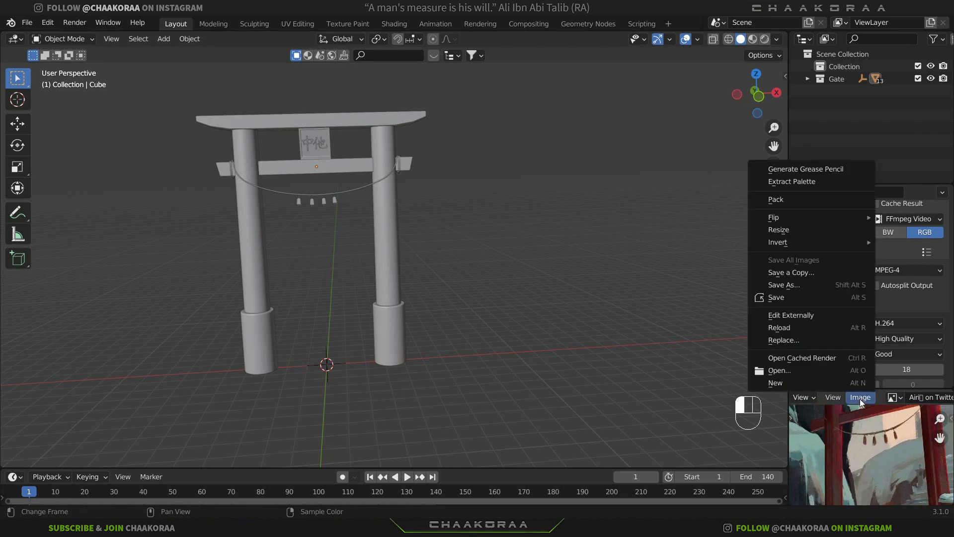
{"action": "left_click", "coordinate": [795, 372]}
{"action": "double_click", "coordinate": [640, 165]}
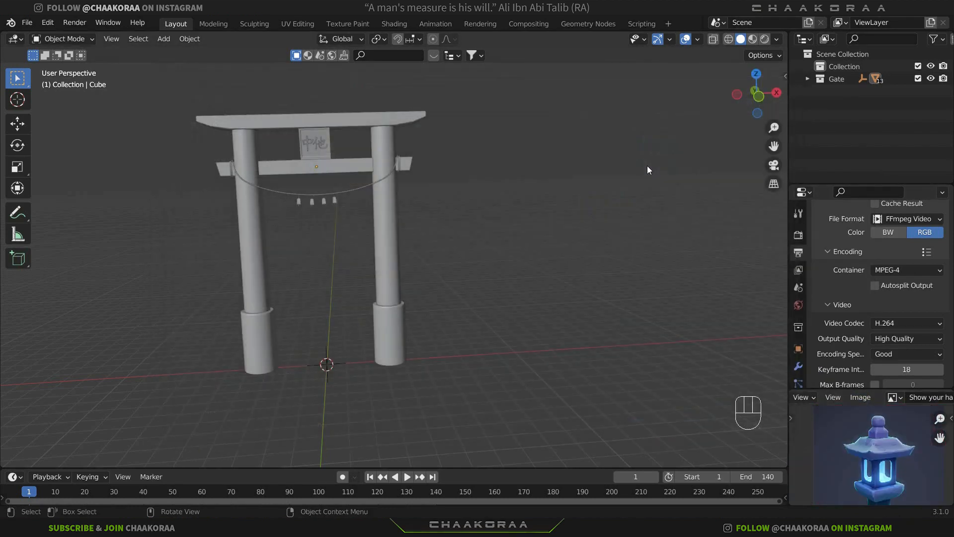
Examine the lantern reference from its roof and lamp housing down the inscribed pillar to the square base
{"action": "middle_click_drag", "start_coordinate": [896, 469], "coordinate": [879, 440]}
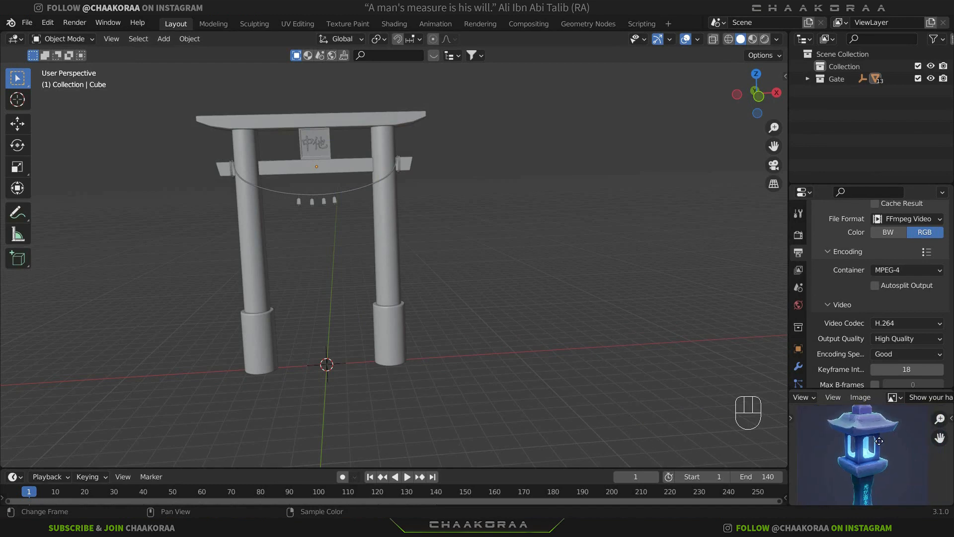
{"action": "scroll", "coordinate": [878, 440], "scroll_direction": "down", "scroll_amount": 2}
{"action": "scroll", "coordinate": [878, 440], "scroll_direction": "up", "scroll_amount": 4}
{"action": "middle_click_drag", "start_coordinate": [883, 467], "coordinate": [882, 410]}
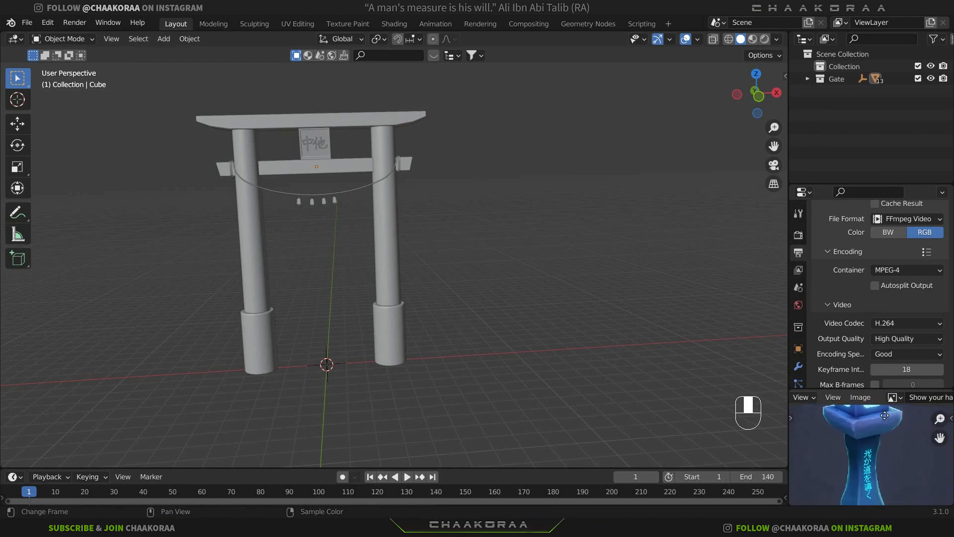
{"action": "scroll", "coordinate": [884, 456], "scroll_direction": "down", "scroll_amount": 3}
{"action": "scroll", "coordinate": [878, 431], "scroll_direction": "up", "scroll_amount": 3}
{"action": "middle_click_drag", "start_coordinate": [874, 451], "coordinate": [867, 471]}
{"action": "scroll", "coordinate": [868, 446], "scroll_direction": "down", "scroll_amount": 3}
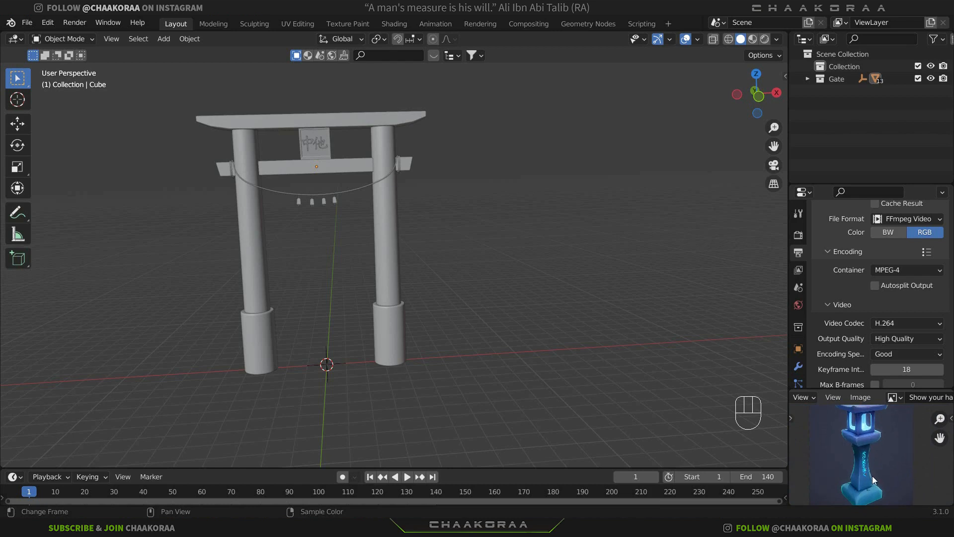
{"action": "scroll", "coordinate": [873, 478], "scroll_direction": "up", "scroll_amount": 3}
{"action": "middle_click_drag", "start_coordinate": [876, 481], "coordinate": [885, 412]}
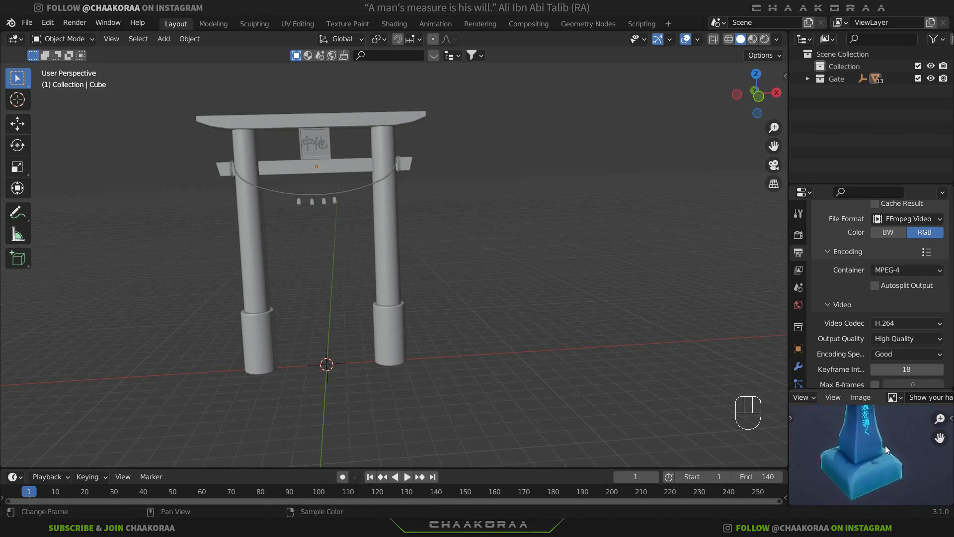
{"action": "scroll", "coordinate": [878, 458], "scroll_direction": "up", "scroll_amount": 2}
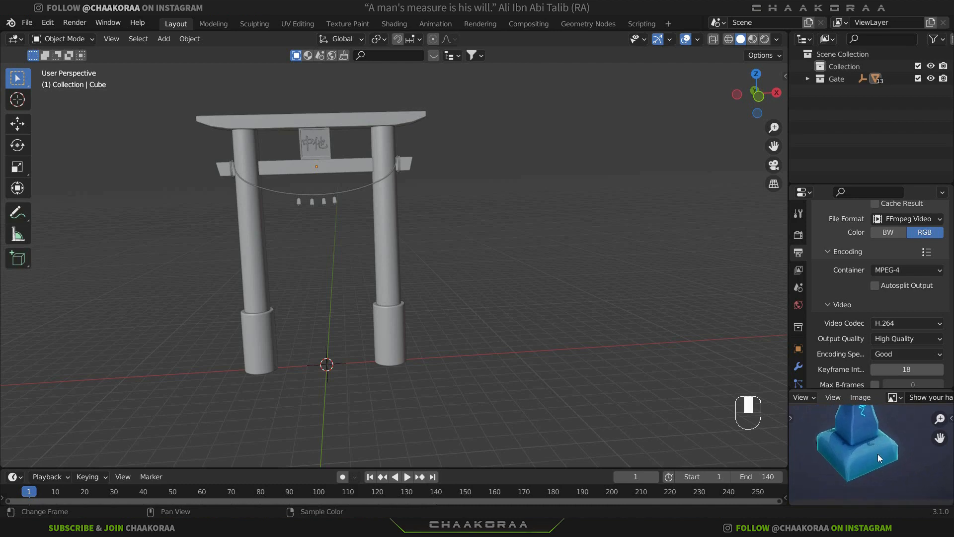
{"action": "middle_click_drag", "start_coordinate": [875, 458], "coordinate": [880, 430]}
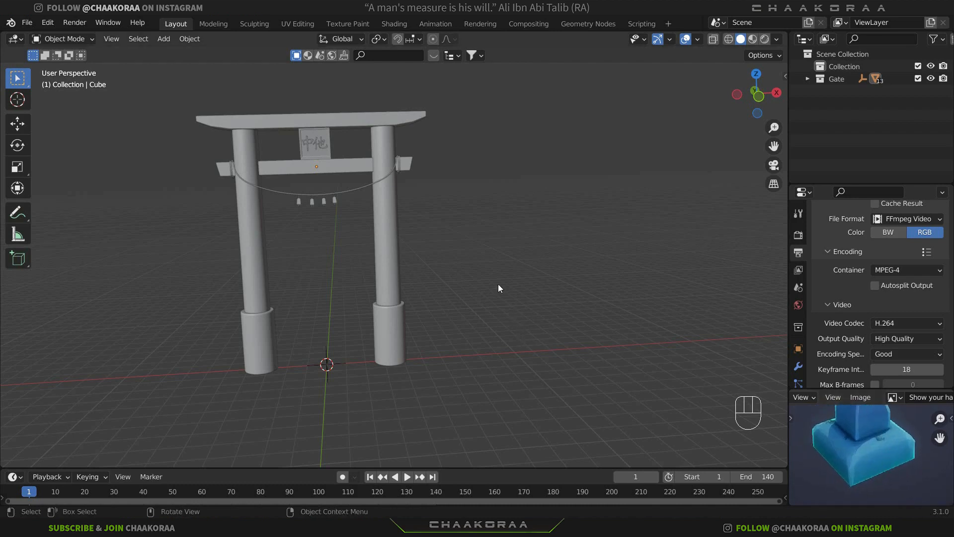
Add a cube mesh at the gate's center and scale its geometry to about 0.5 in Edit Mode
{"action": "key", "text": "shift+a"}
{"action": "mouse_move", "coordinate": [479, 256]}
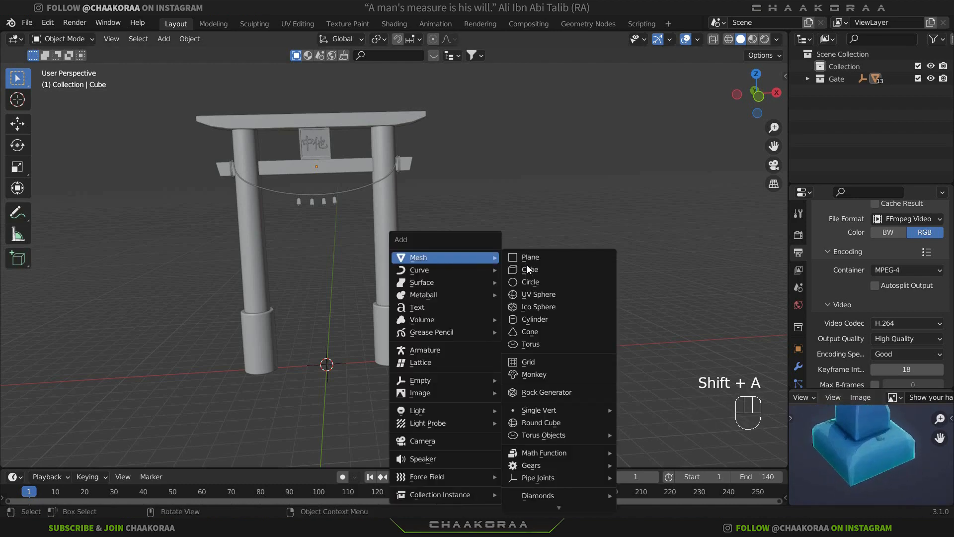
{"action": "left_click", "coordinate": [562, 267]}
{"action": "key", "text": "Tab"}
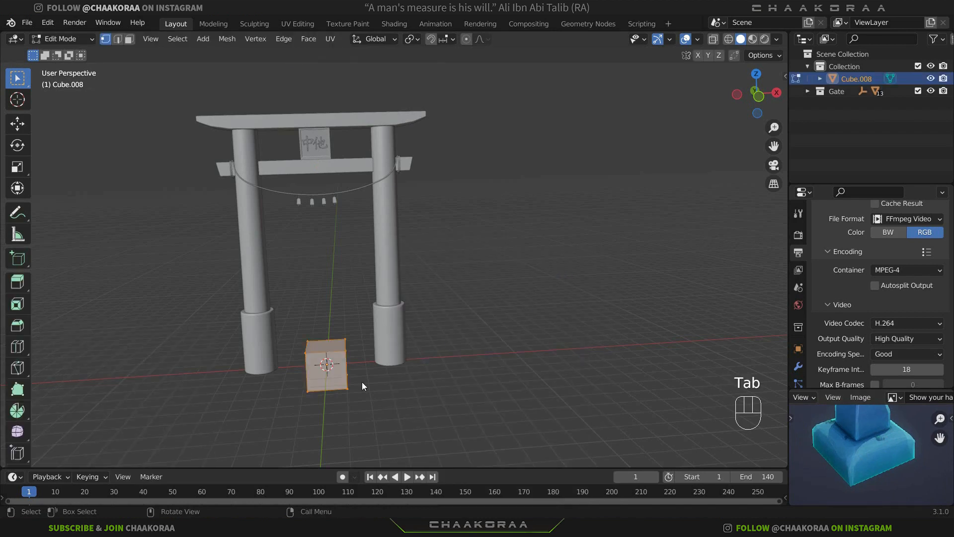
{"action": "key", "text": "s"}
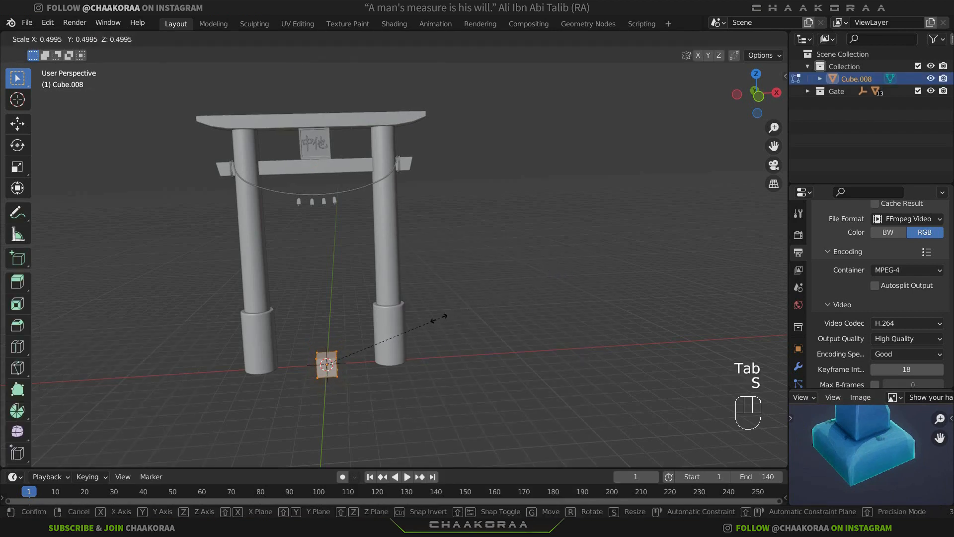
{"action": "left_click", "coordinate": [439, 318]}
{"action": "key", "text": "Tab"}
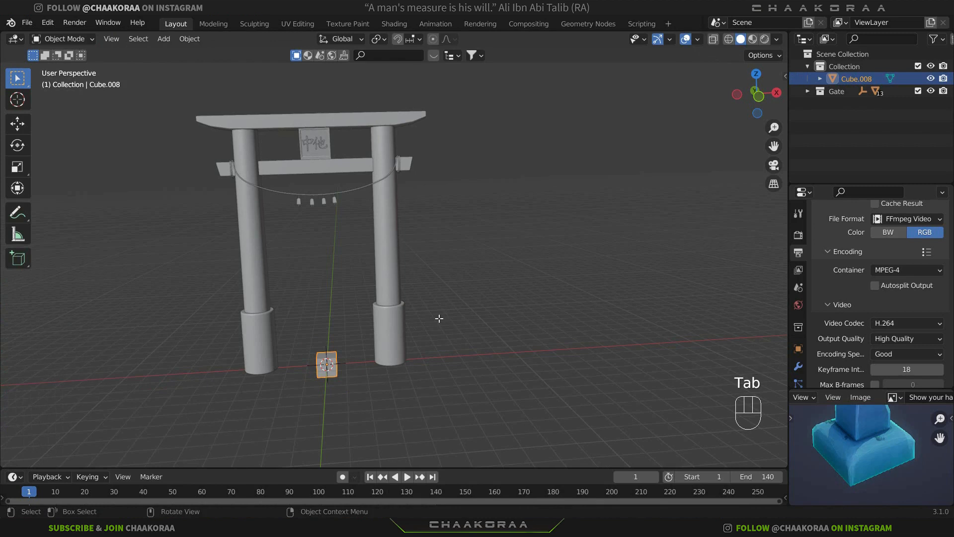
Move the cube in top view to about 3.42 m in X and -3.35 m in Y, in front of the gate
{"action": "key", "text": "KP_7"}
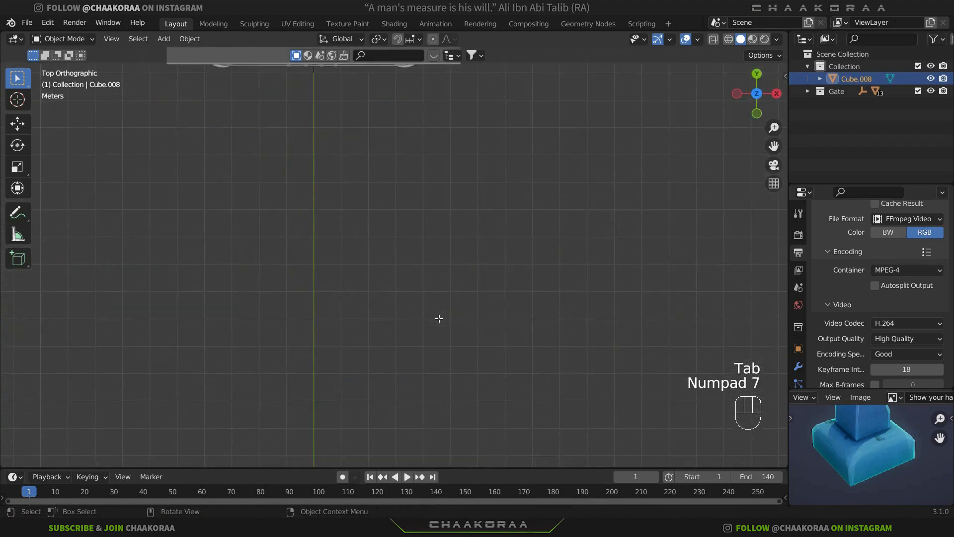
{"action": "middle_click_drag", "start_coordinate": [432, 193], "coordinate": [438, 300], "text": "shift"}
{"action": "key", "text": "g"}
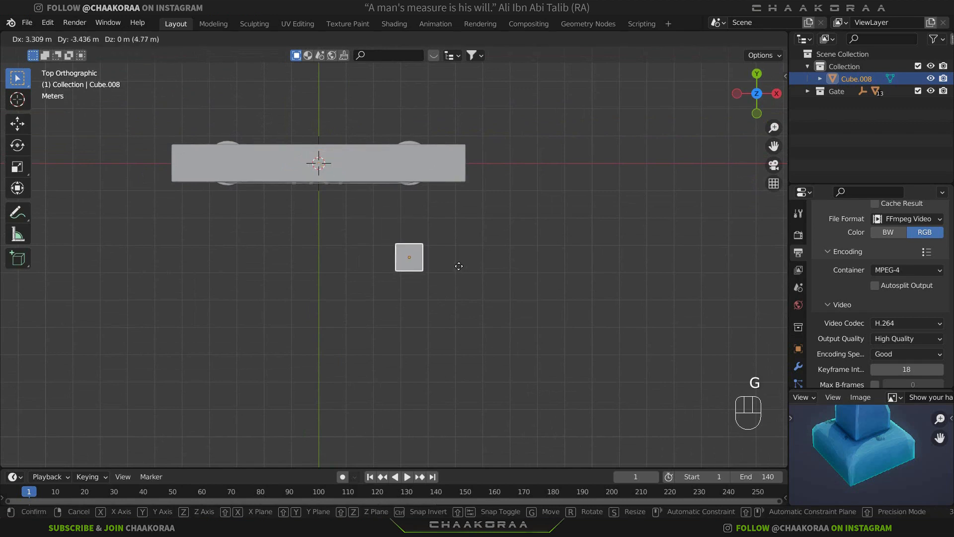
{"action": "left_click", "coordinate": [461, 264]}
{"action": "middle_click_drag", "start_coordinate": [429, 276], "coordinate": [410, 177]}
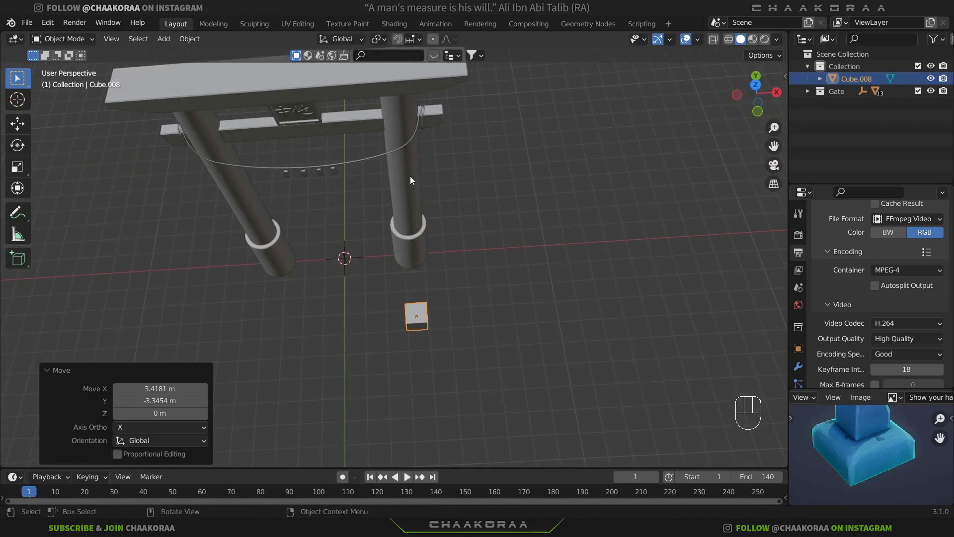
Frame the cube in the viewport and exclude the Gate collection from the view layer
{"action": "key", "text": "KP_Decimal"}
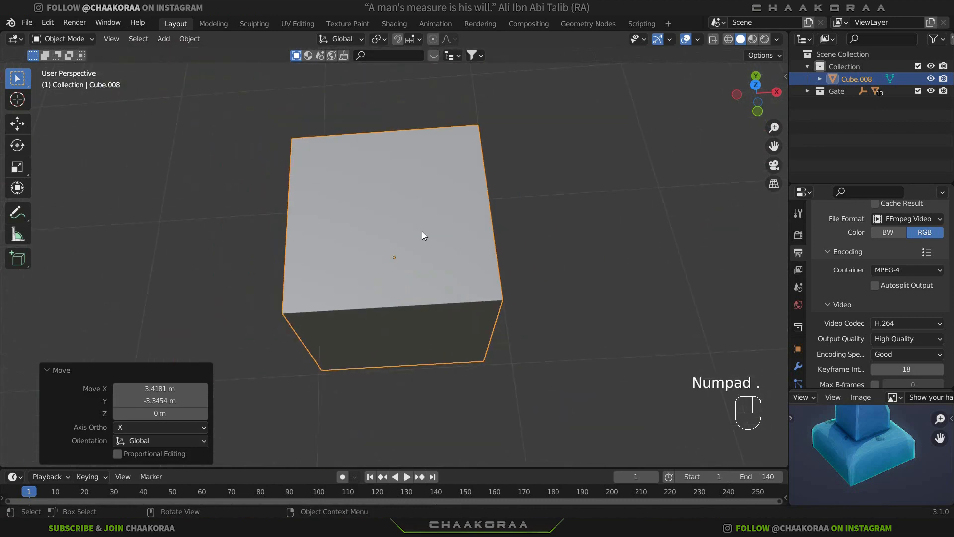
{"action": "middle_click_drag", "start_coordinate": [421, 231], "coordinate": [430, 159]}
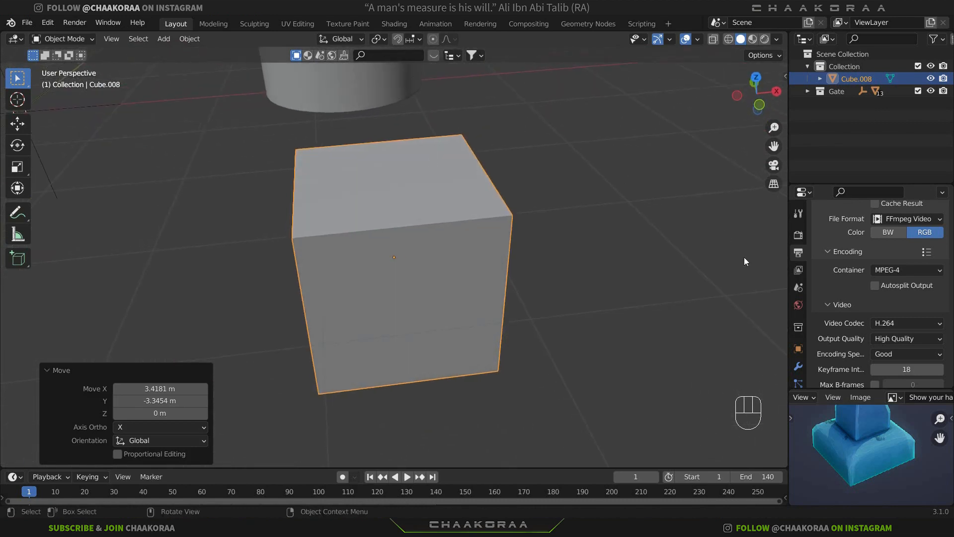
{"action": "left_click", "coordinate": [917, 92]}
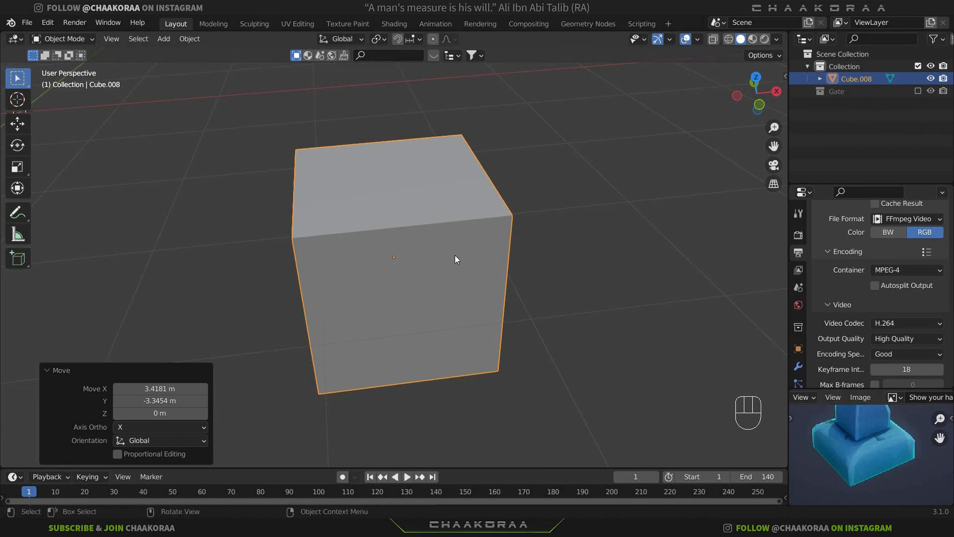
Lower the cube's top face by about 0.72 m along Z to form a flat base slab
{"action": "key", "text": "Tab"}
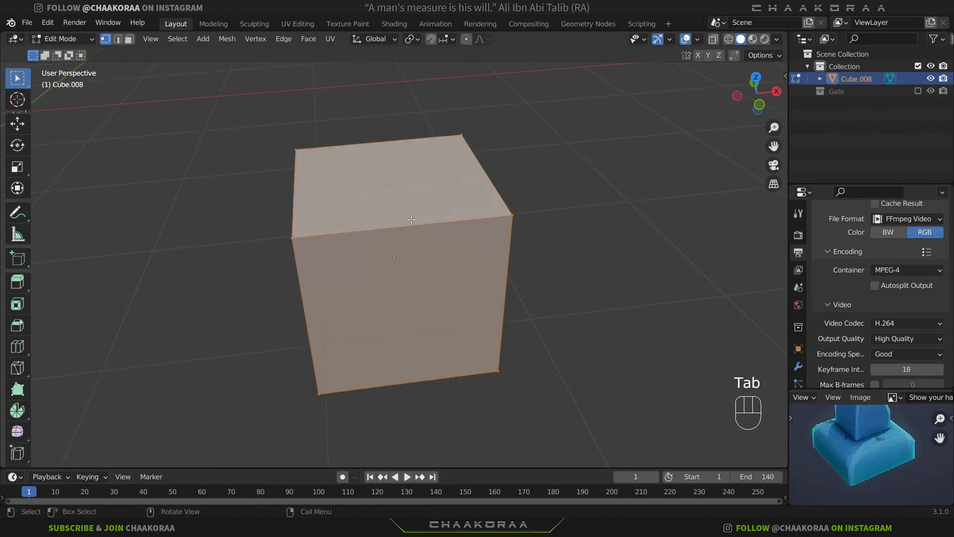
{"action": "left_click", "coordinate": [129, 39]}
{"action": "left_click", "coordinate": [357, 175]}
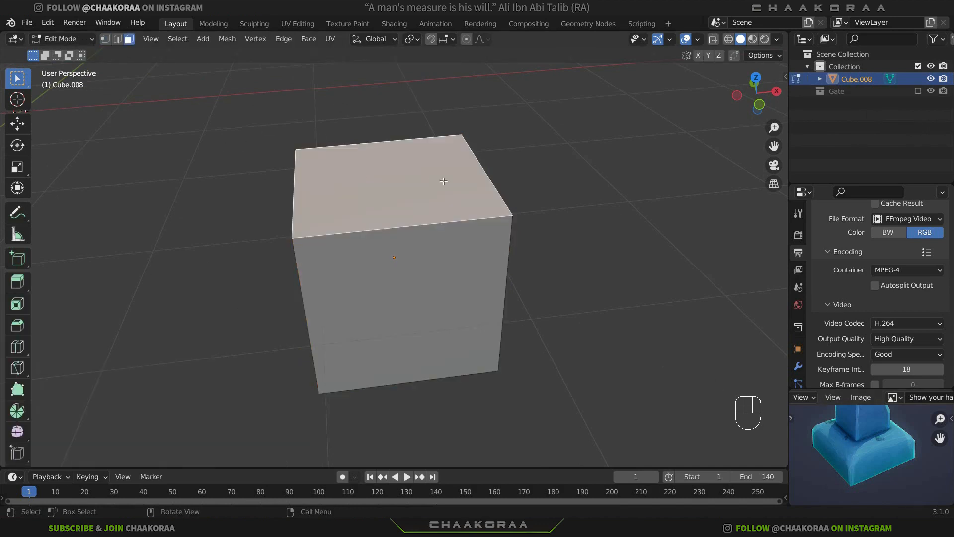
{"action": "key", "text": "g"}
{"action": "key", "text": "z"}
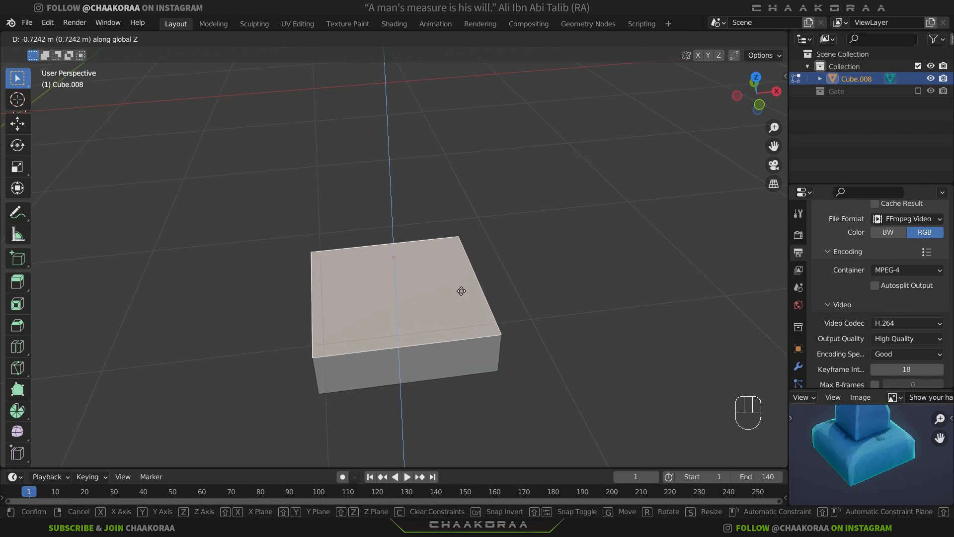
{"action": "left_click", "coordinate": [462, 291]}
Extrude the slab's top face up about 0.22 m and scale it to about 0.71 for a tapered base
{"action": "key", "text": "e"}
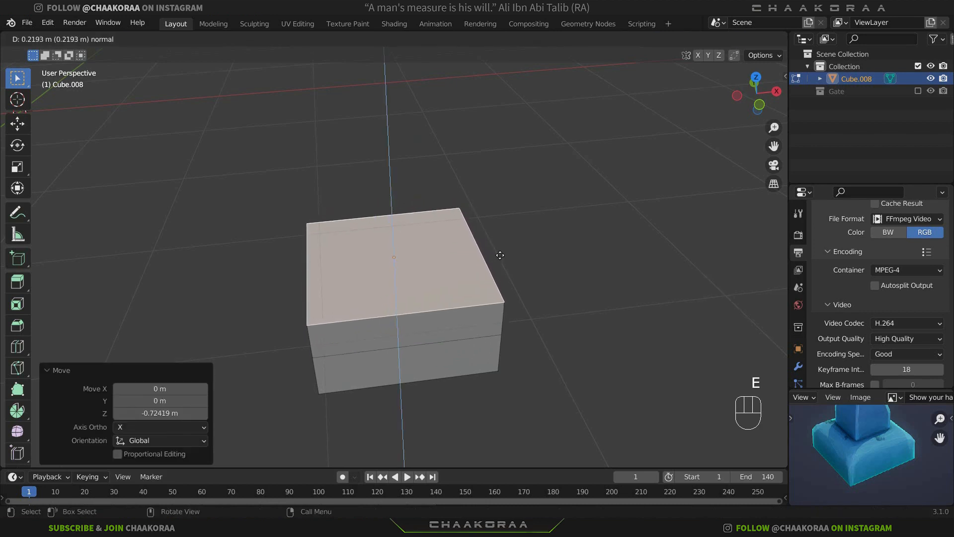
{"action": "left_click", "coordinate": [500, 255]}
{"action": "key", "text": "s"}
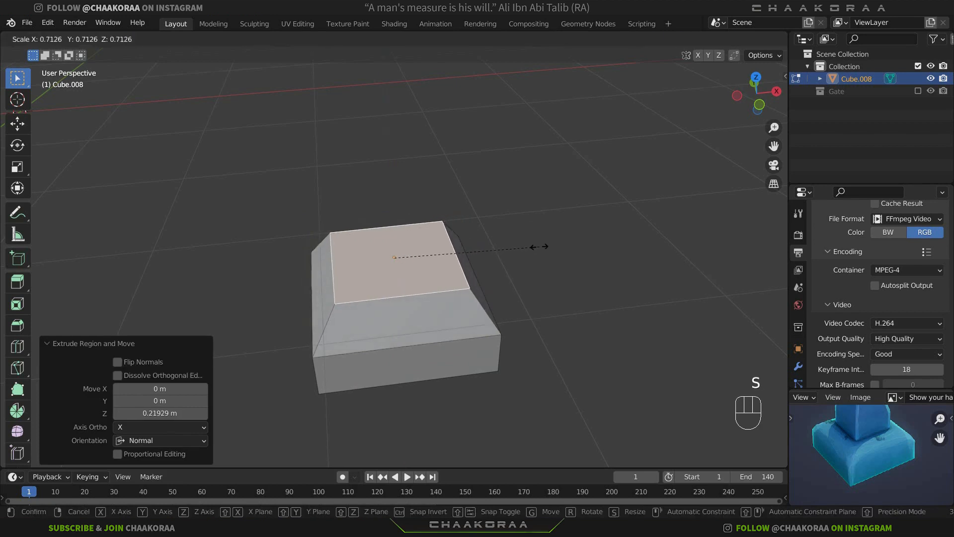
{"action": "left_click", "coordinate": [507, 280]}
{"action": "key", "text": "Tab"}
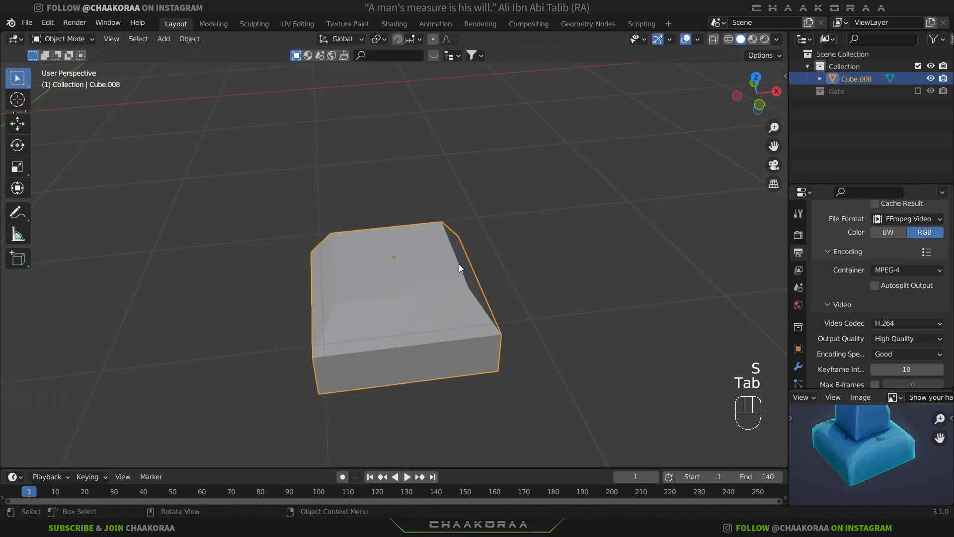
Add a Bevel modifier to the lantern base and set its limit method to None
{"action": "left_click", "coordinate": [798, 367]}
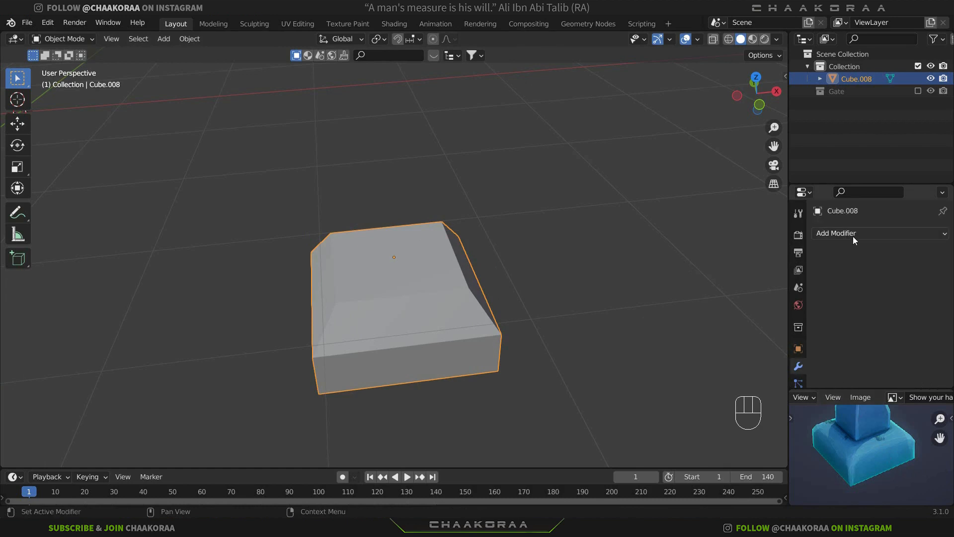
{"action": "scroll", "coordinate": [801, 358], "scroll_direction": "down", "scroll_amount": 5}
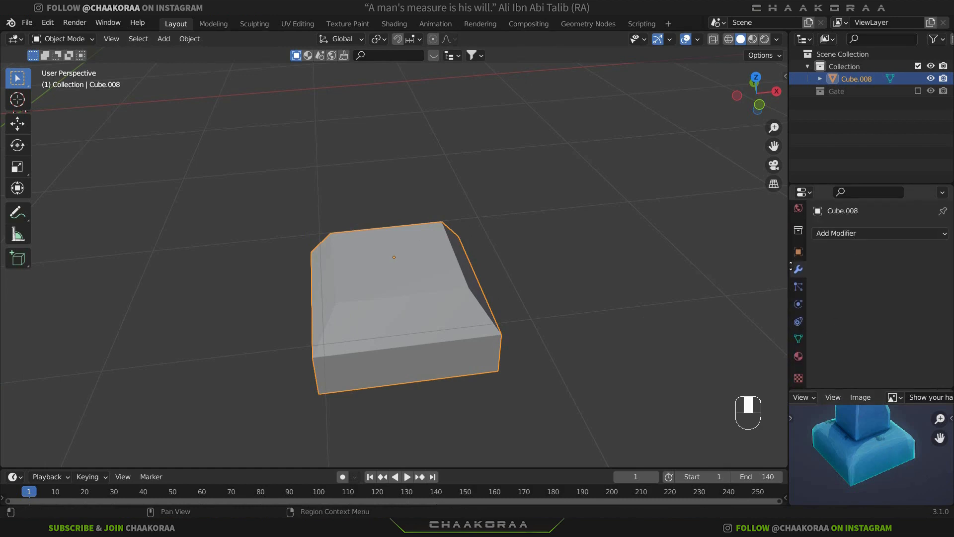
{"action": "left_click", "coordinate": [855, 238]}
{"action": "left_click", "coordinate": [691, 283]}
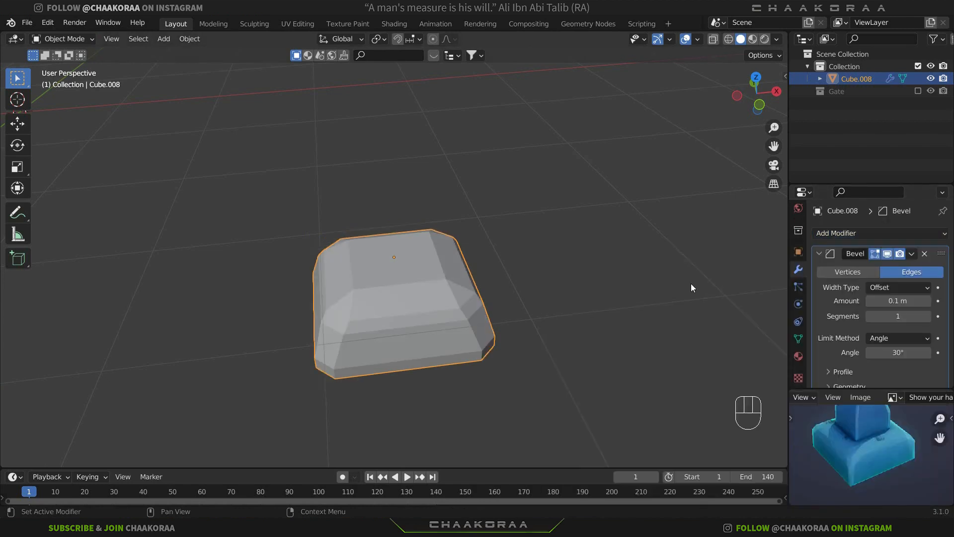
{"action": "left_click", "coordinate": [905, 338]}
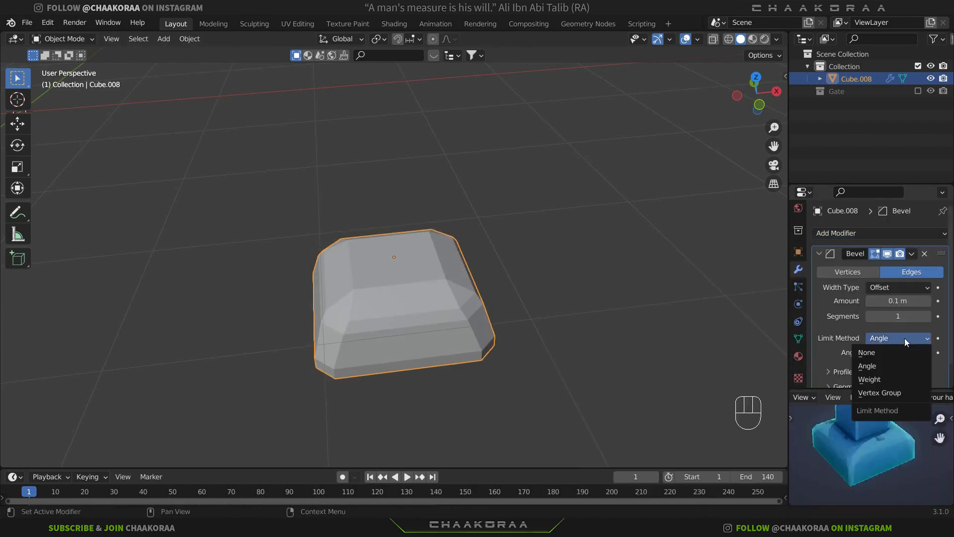
{"action": "left_click", "coordinate": [899, 351]}
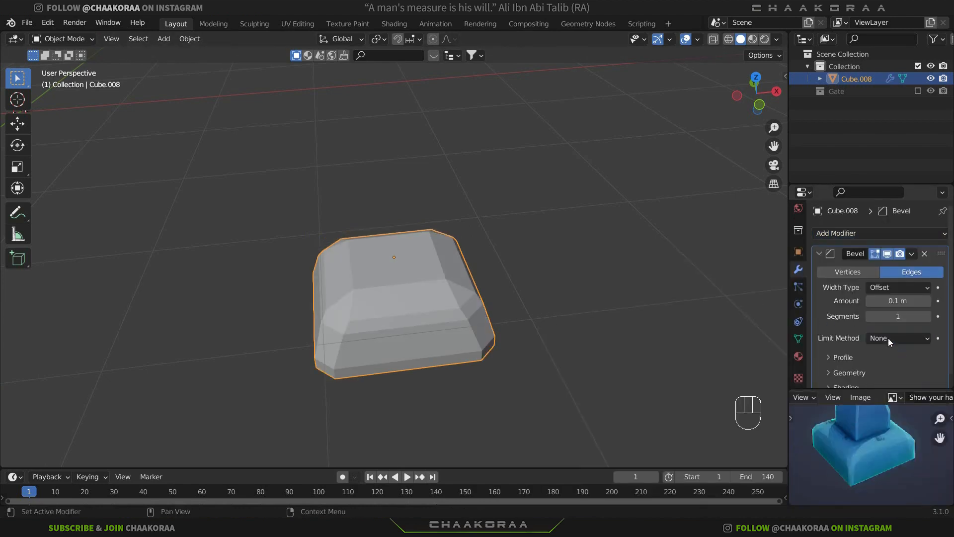
Keep the base's bevel at 1 segment and set its amount to about 0.041 m
{"action": "left_click", "coordinate": [927, 316]}
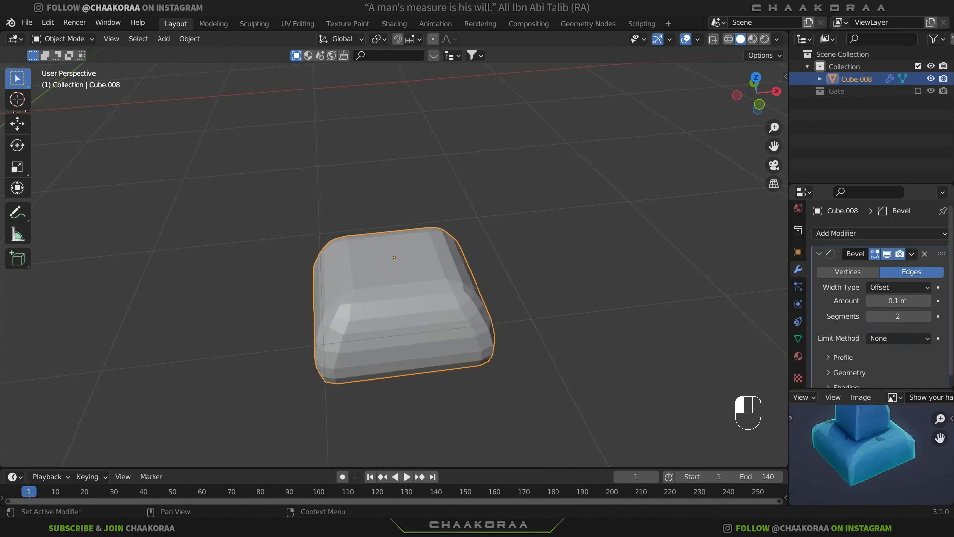
{"action": "left_click", "coordinate": [871, 317]}
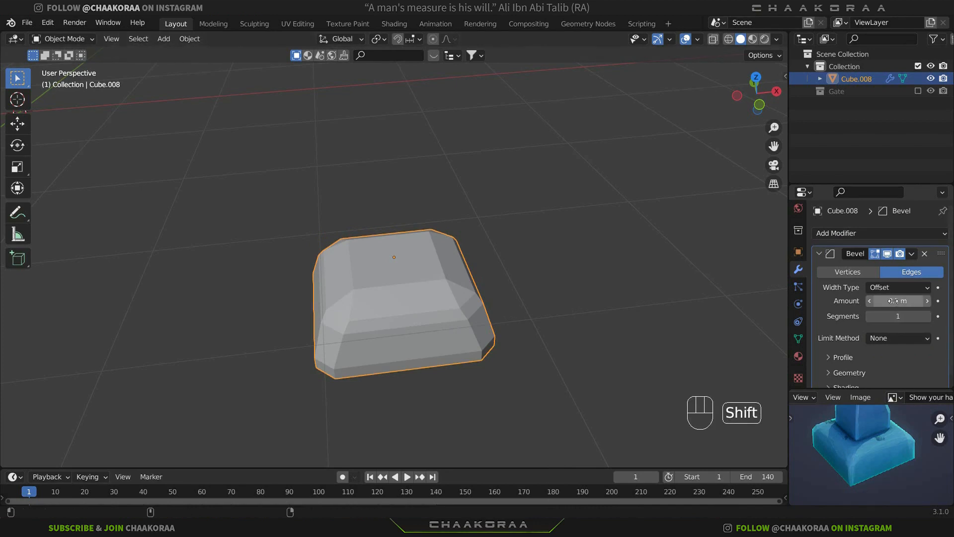
{"action": "mouse_move", "coordinate": [897, 300]}
{"action": "left_mouse_down", "text": "shift"}
{"action": "mouse_move", "coordinate": [870, 301]}
{"action": "mouse_move", "coordinate": [894, 300]}
{"action": "mouse_move", "coordinate": [874, 301]}
{"action": "mouse_move", "coordinate": [882, 301]}
{"action": "left_mouse_up", "text": "shift"}
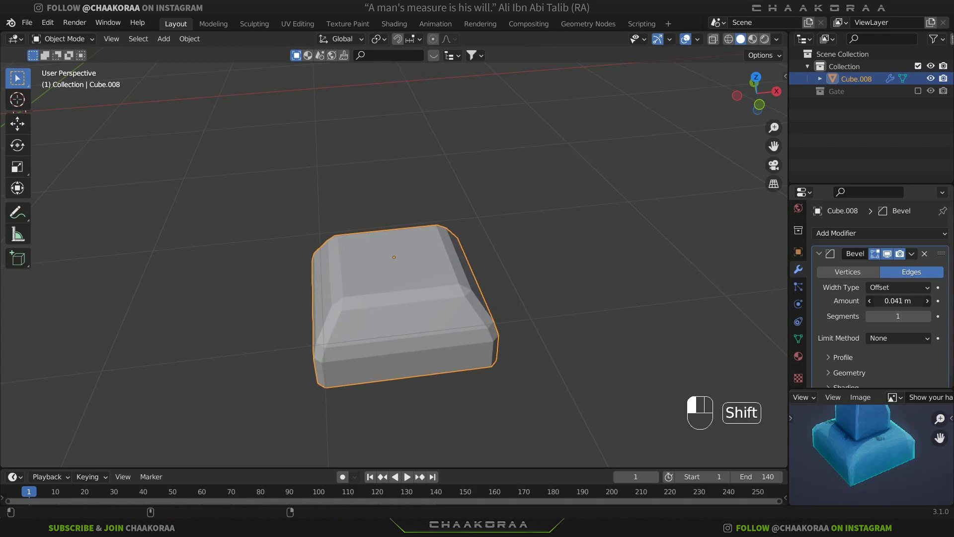
{"action": "left_click_drag", "start_coordinate": [883, 301], "coordinate": [882, 301], "text": "shift"}
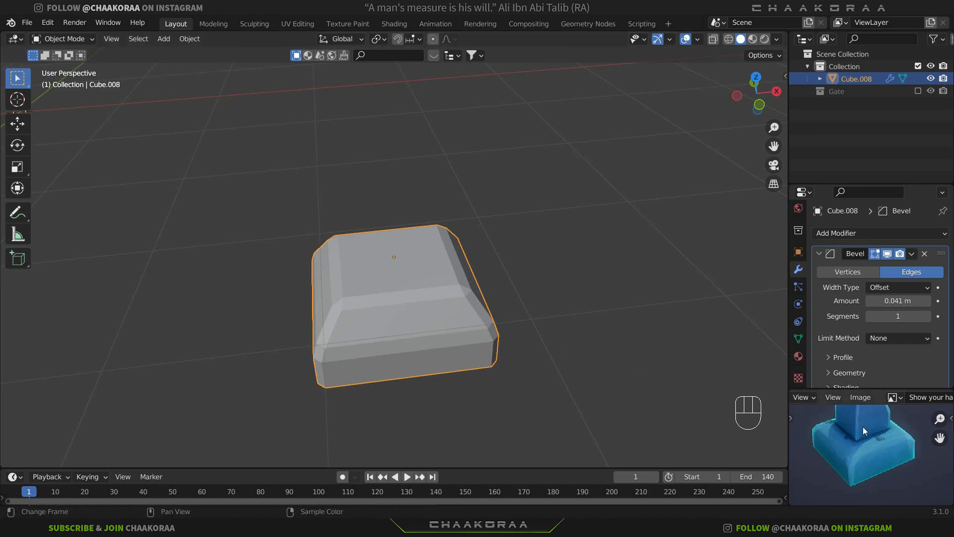
Duplicate the base's top face in place and separate the copy into its own object
{"action": "scroll", "coordinate": [864, 429], "scroll_direction": "down", "scroll_amount": 3}
{"action": "middle_click_drag", "start_coordinate": [866, 426], "coordinate": [871, 491]}
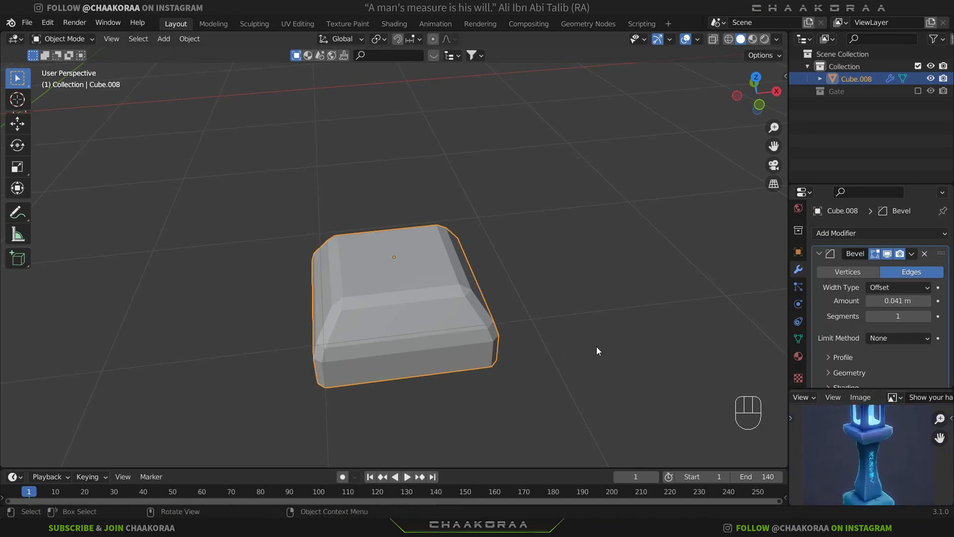
{"action": "key", "text": "Tab"}
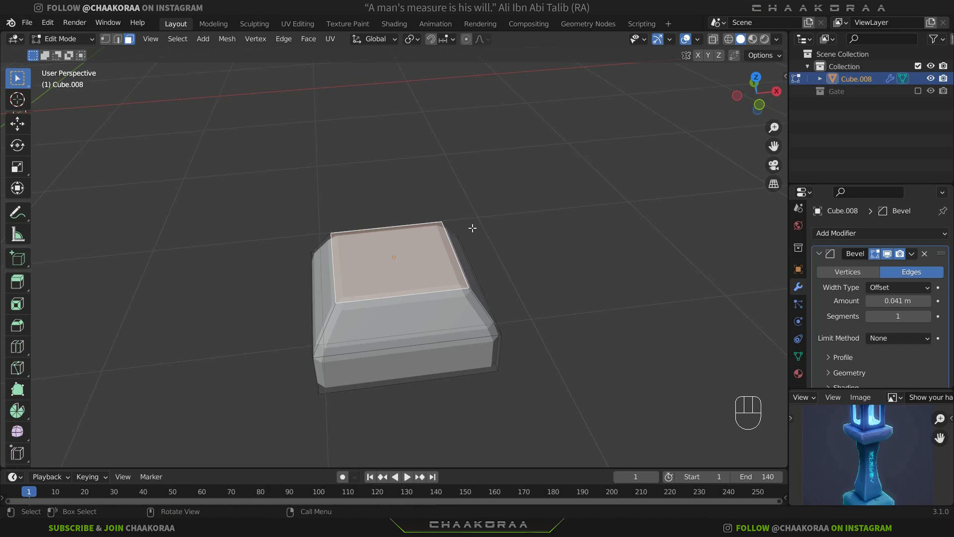
{"action": "middle_click_drag", "start_coordinate": [875, 452], "coordinate": [876, 432]}
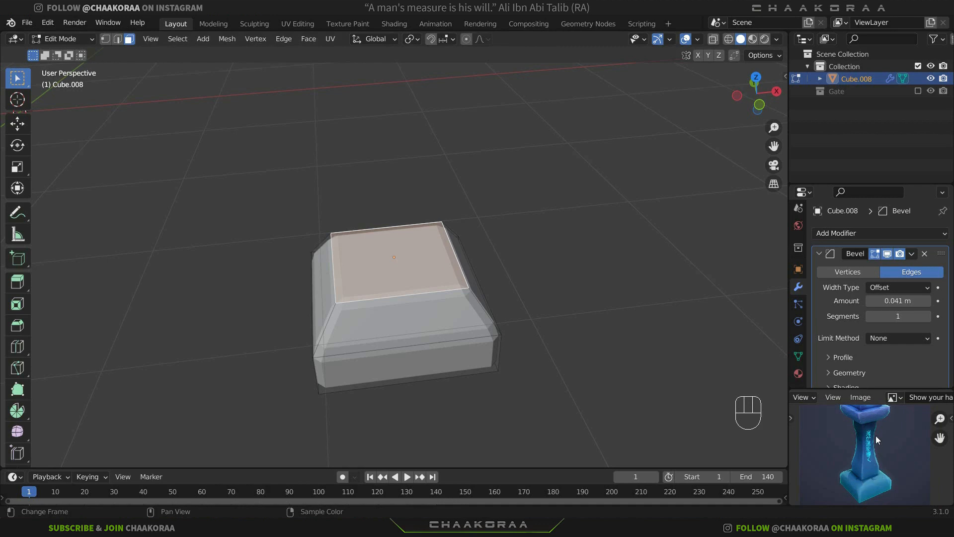
{"action": "middle_click_drag", "start_coordinate": [875, 435], "coordinate": [871, 451]}
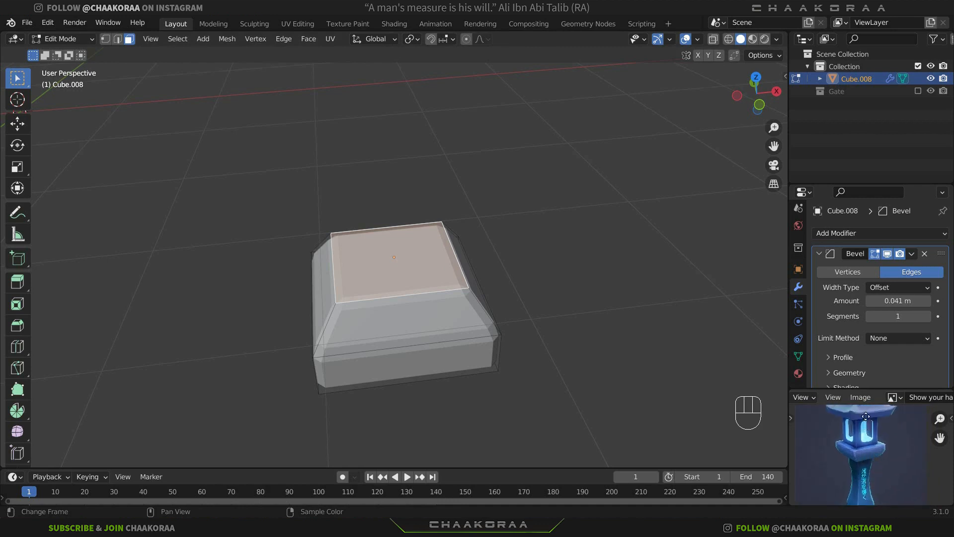
{"action": "mouse_move", "coordinate": [865, 414]}
{"action": "middle_mouse_down"}
{"action": "mouse_move", "coordinate": [865, 462]}
{"action": "mouse_move", "coordinate": [859, 403]}
{"action": "middle_mouse_up"}
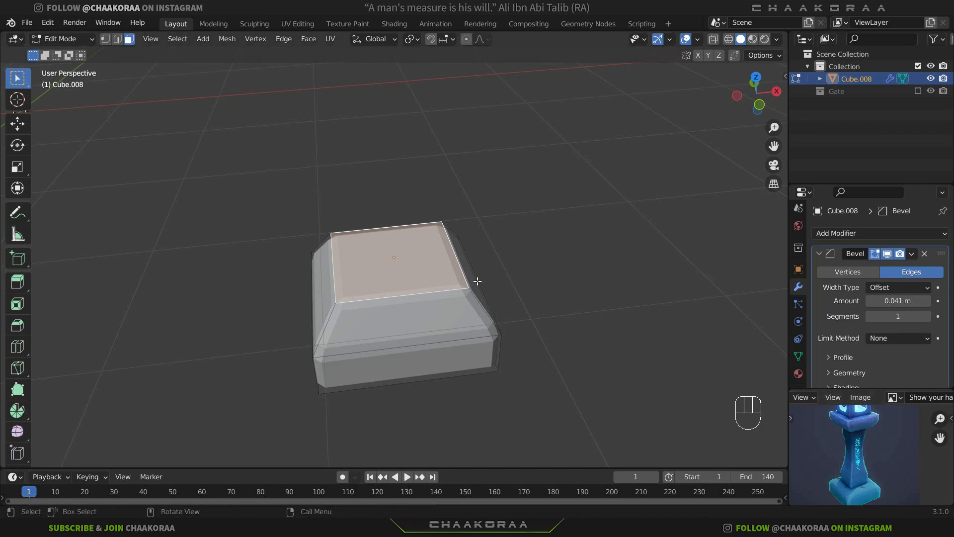
{"action": "left_click", "coordinate": [403, 250]}
{"action": "key", "text": "shift+d"}
{"action": "right_click", "coordinate": [478, 265]}
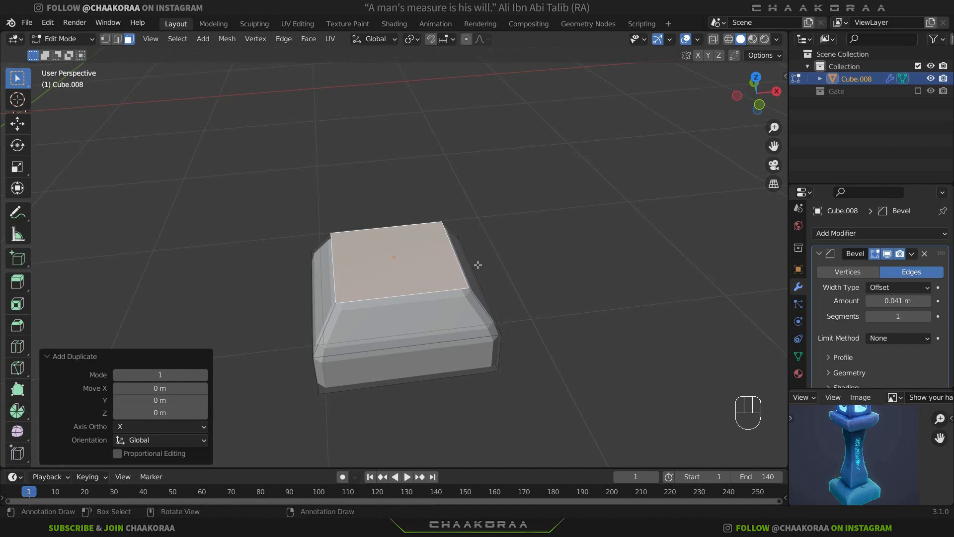
{"action": "key", "text": "p"}
{"action": "left_click", "coordinate": [477, 264]}
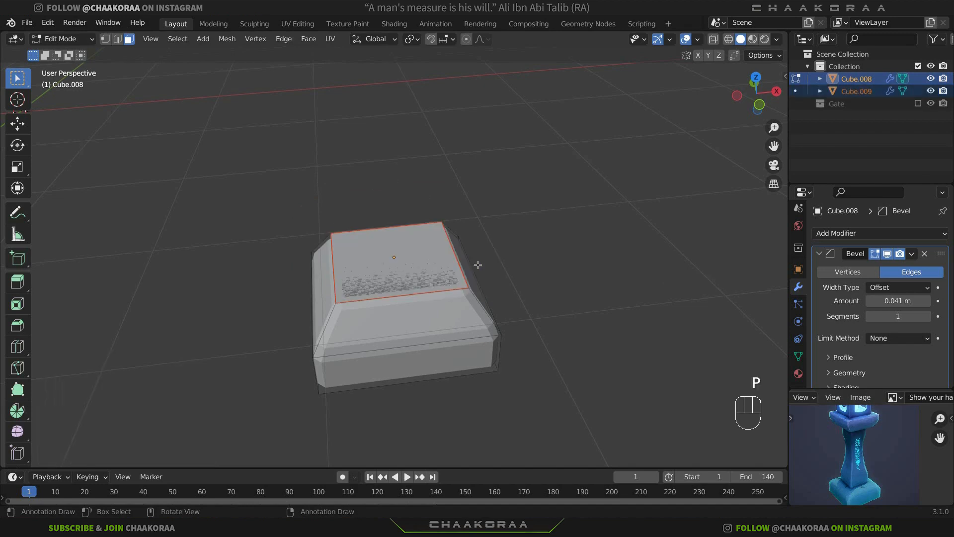
Scale all of the separated face's geometry to about 0.757 to form the pillar's footprint
{"action": "key", "text": "Tab"}
{"action": "left_click", "coordinate": [443, 266]}
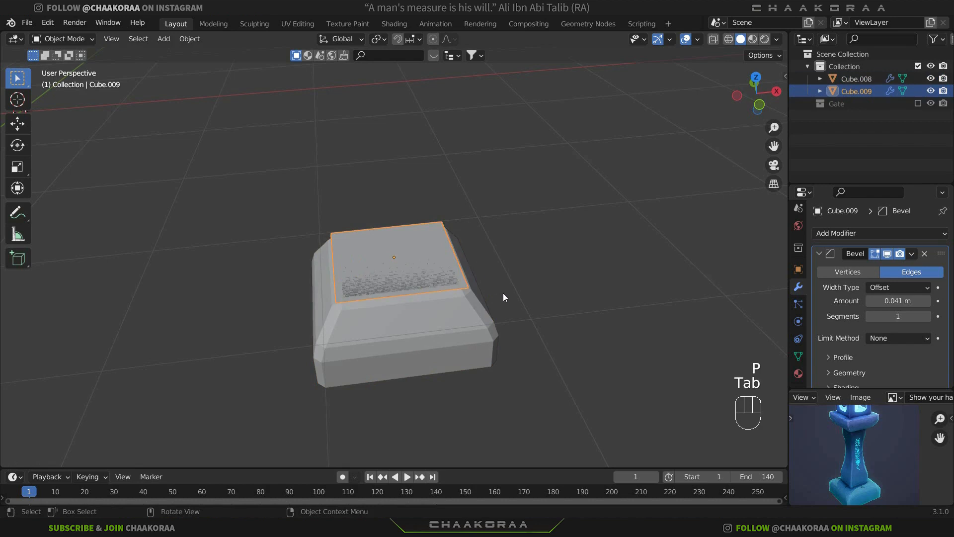
{"action": "key", "text": "g"}
{"action": "right_click", "coordinate": [502, 237]}
{"action": "key", "text": "Tab"}
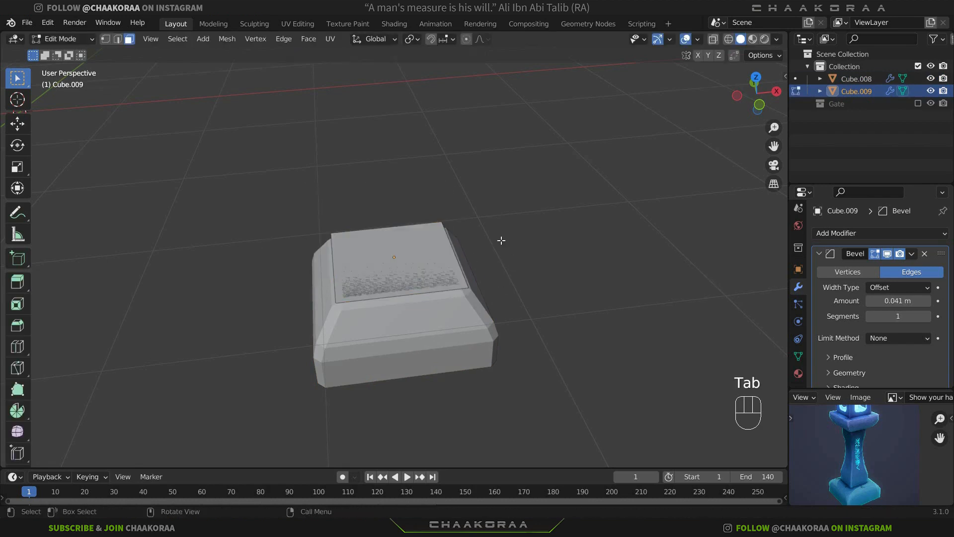
{"action": "key", "text": "a"}
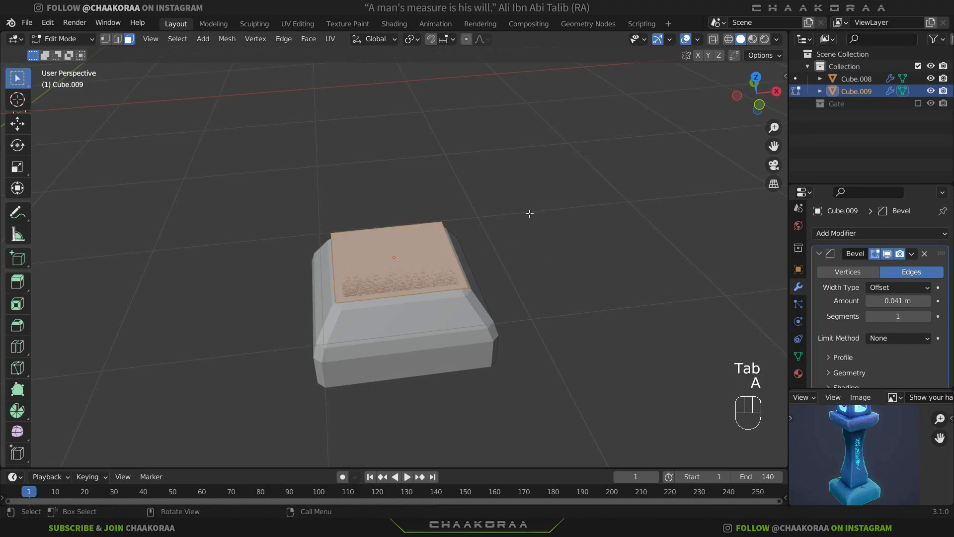
{"action": "key", "text": "s"}
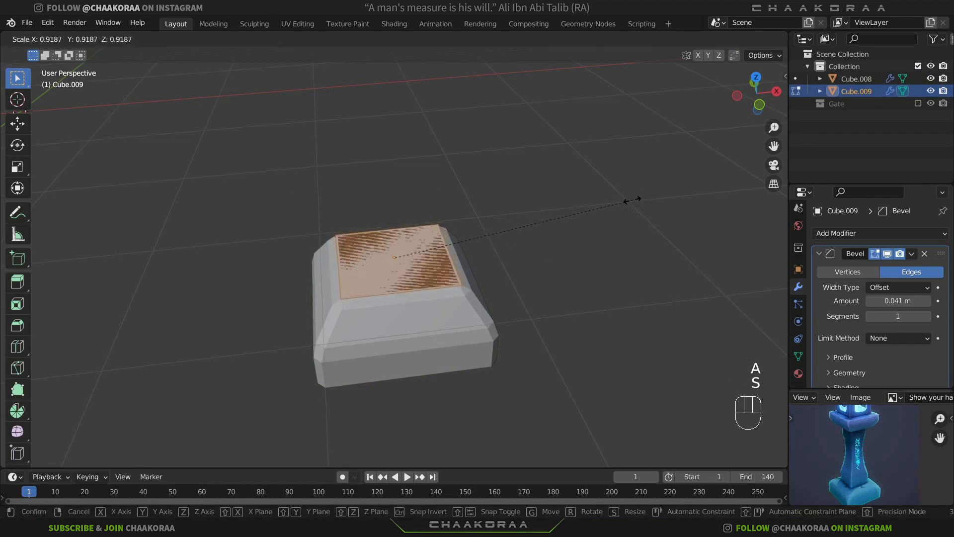
{"action": "left_click", "coordinate": [589, 206]}
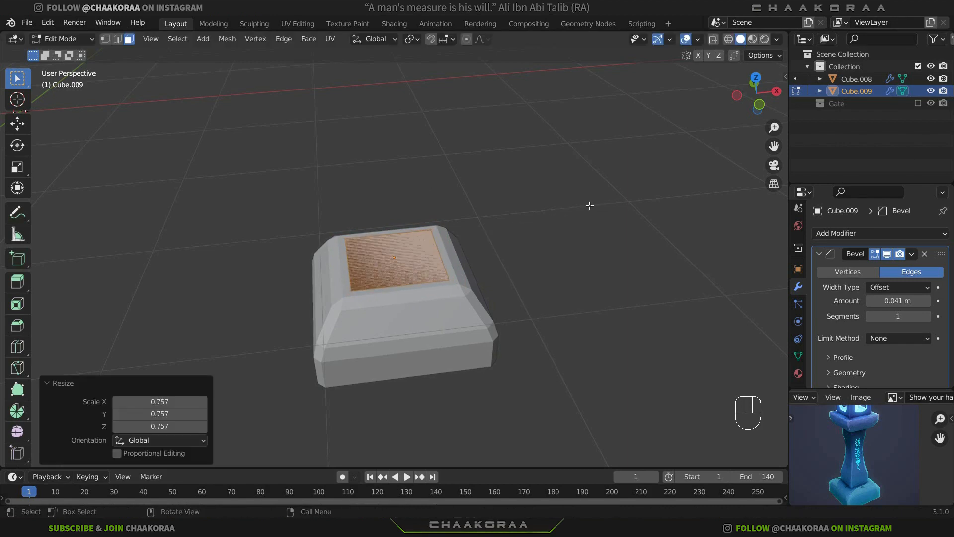
Extrude the pillar's footprint face up by about 0.22 m and again by about 0.26 m
{"action": "key", "text": "e"}
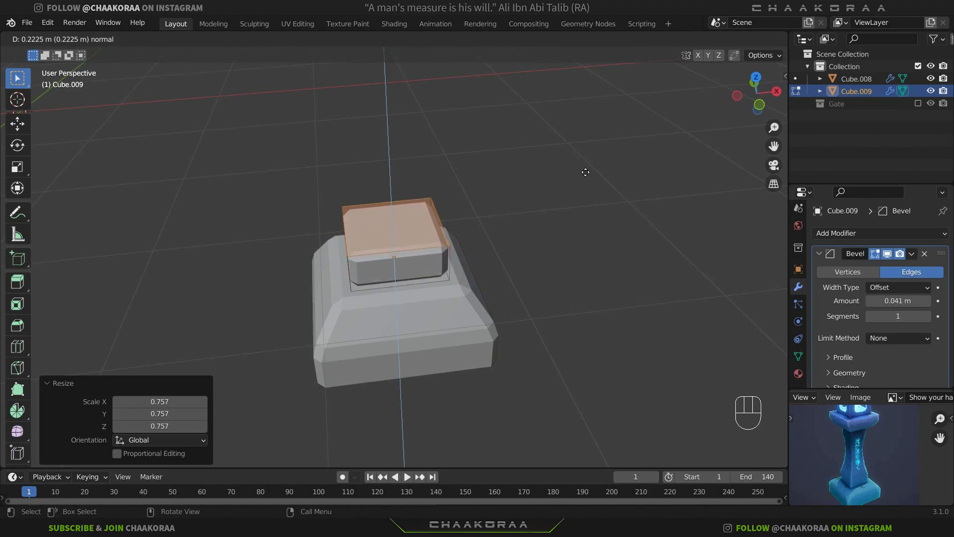
{"action": "left_click", "coordinate": [585, 172]}
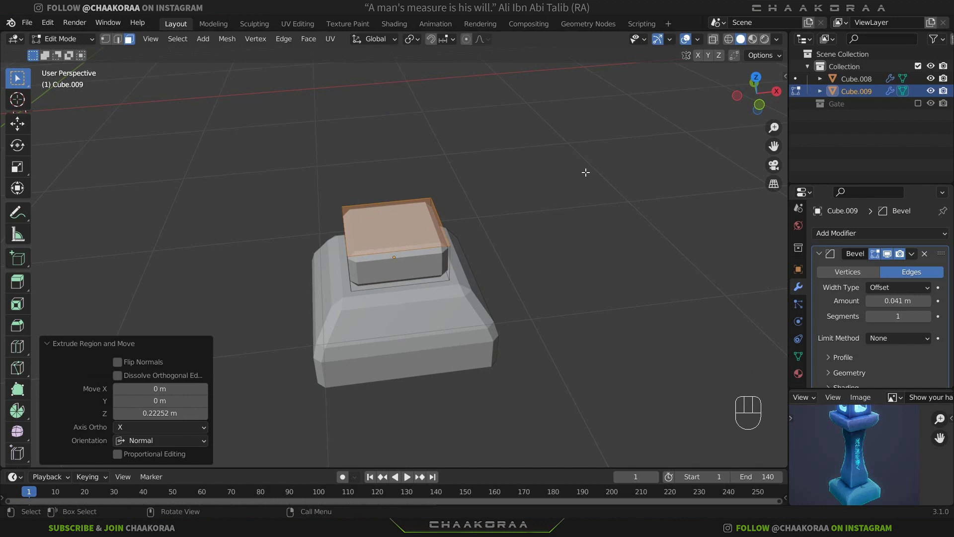
{"action": "key", "text": "e"}
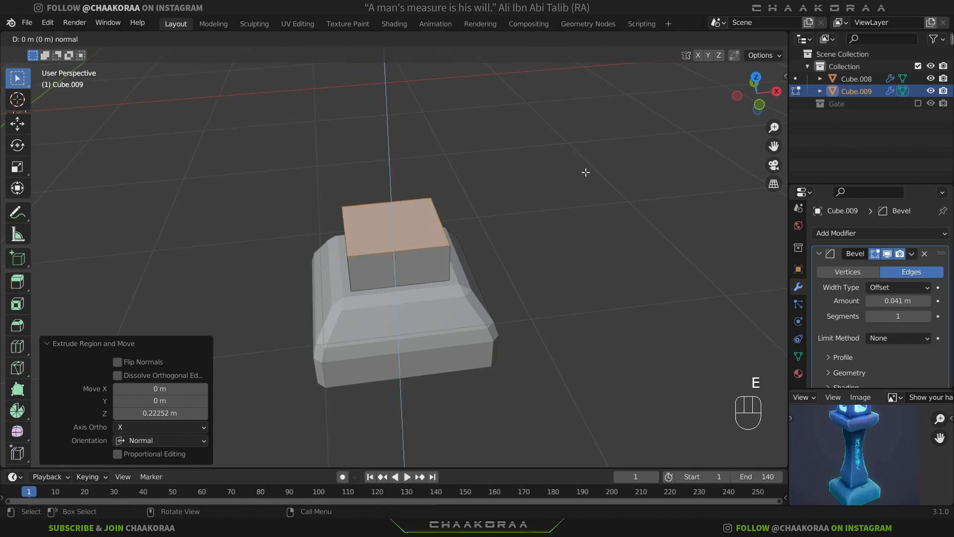
{"action": "left_click", "coordinate": [580, 130]}
Taper the pillar's foot by scaling its top face to about 0.785 and lowering it about 0.09 m along Z
{"action": "key", "text": "s"}
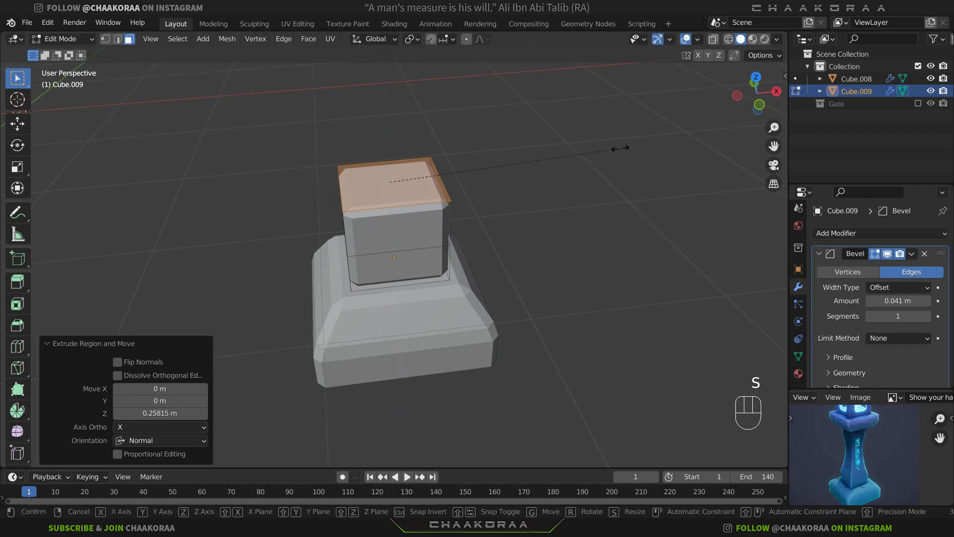
{"action": "left_click", "coordinate": [569, 155]}
{"action": "key", "text": "g"}
{"action": "key", "text": "z"}
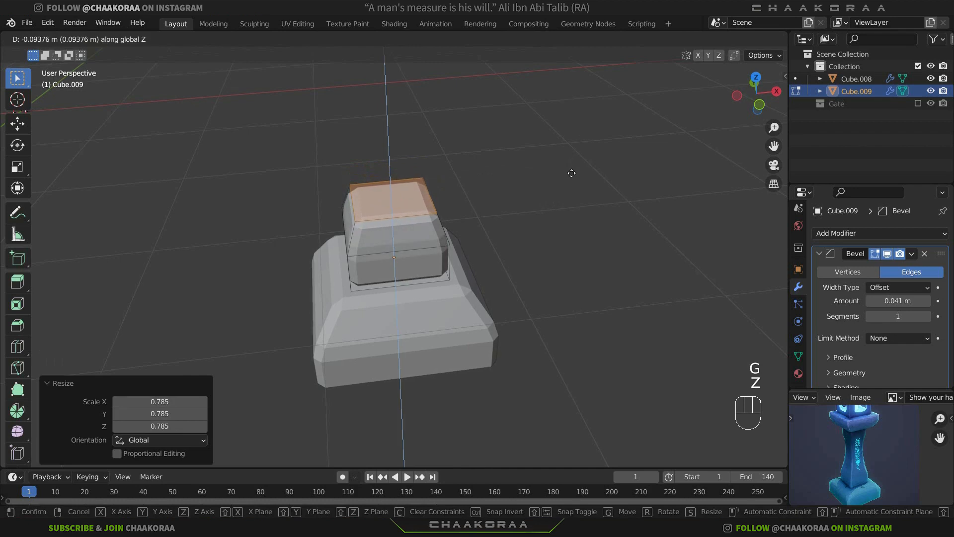
{"action": "left_click", "coordinate": [571, 173]}
Extrude the foot's top face about 1.07 m straight up along Z to form the pillar's shaft
{"action": "mouse_move", "coordinate": [454, 215]}
{"action": "middle_mouse_down", "text": "shift"}
{"action": "mouse_move", "coordinate": [449, 294]}
{"action": "mouse_move", "coordinate": [446, 229]}
{"action": "middle_mouse_up", "text": "shift"}
{"action": "key", "text": "e"}
{"action": "key", "text": "z"}
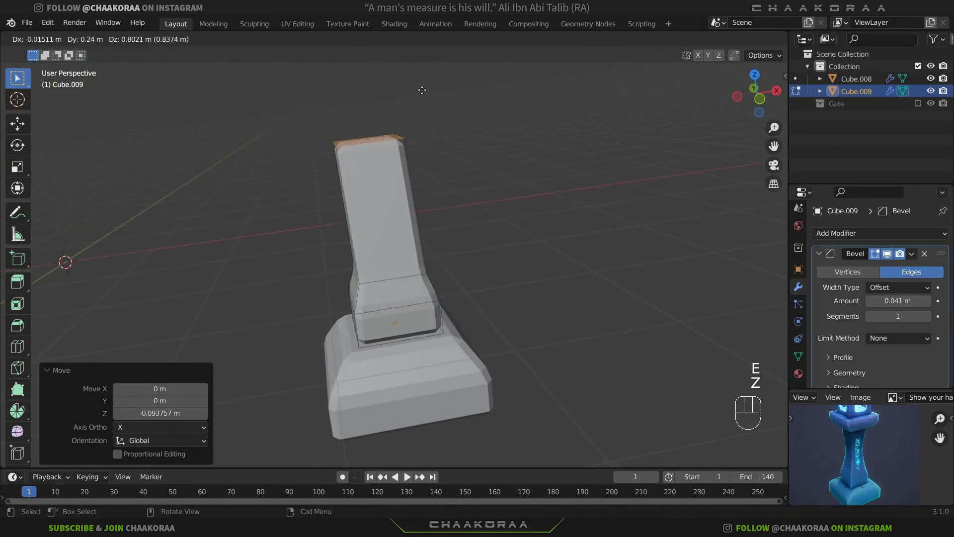
{"action": "key", "text": "z"}
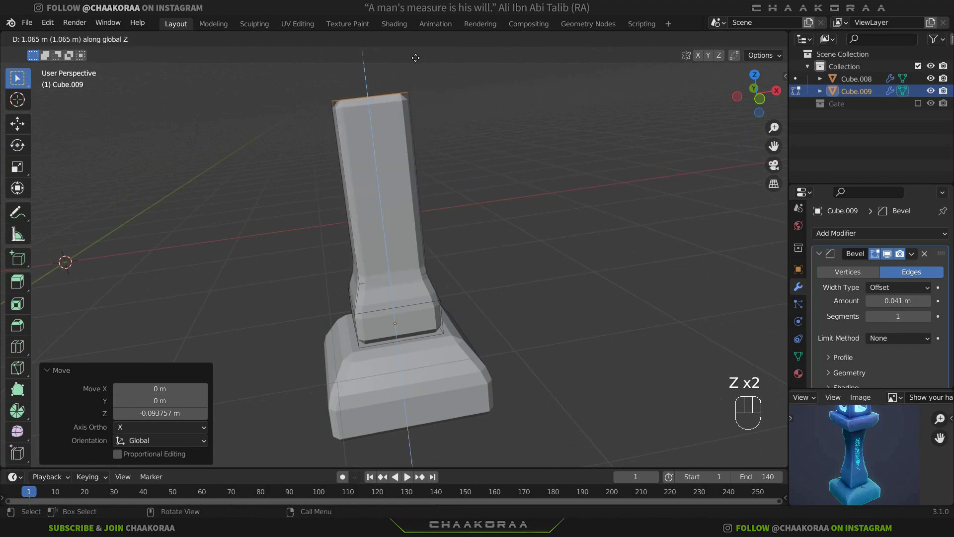
{"action": "left_click", "coordinate": [434, 187]}
{"action": "scroll", "coordinate": [434, 187], "scroll_direction": "down", "scroll_amount": 4}
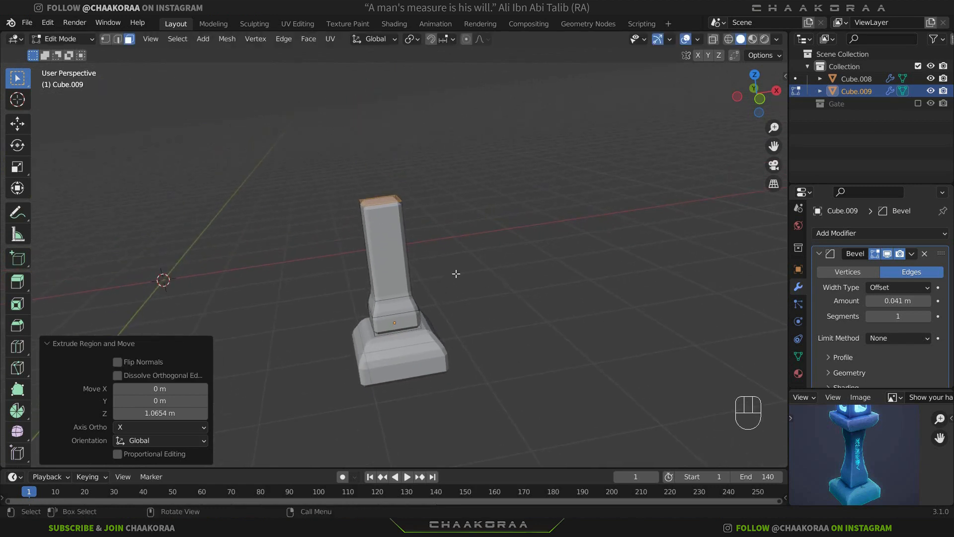
Flare the shaft's top with a 0.17 m extrusion scaled to about 1.36, and cap it with a further extrusion of about 0.22 m
{"action": "key", "text": "e"}
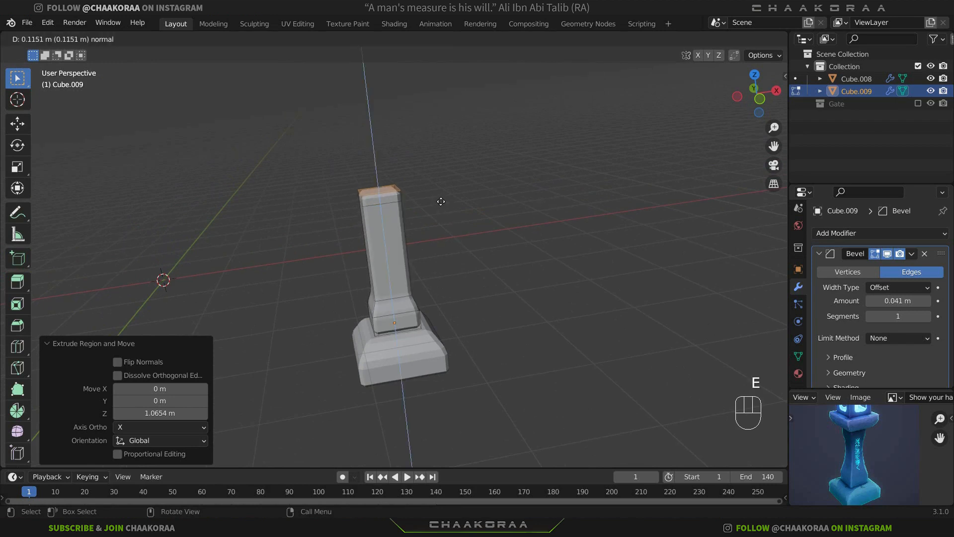
{"action": "left_click", "coordinate": [441, 196]}
{"action": "key", "text": "s"}
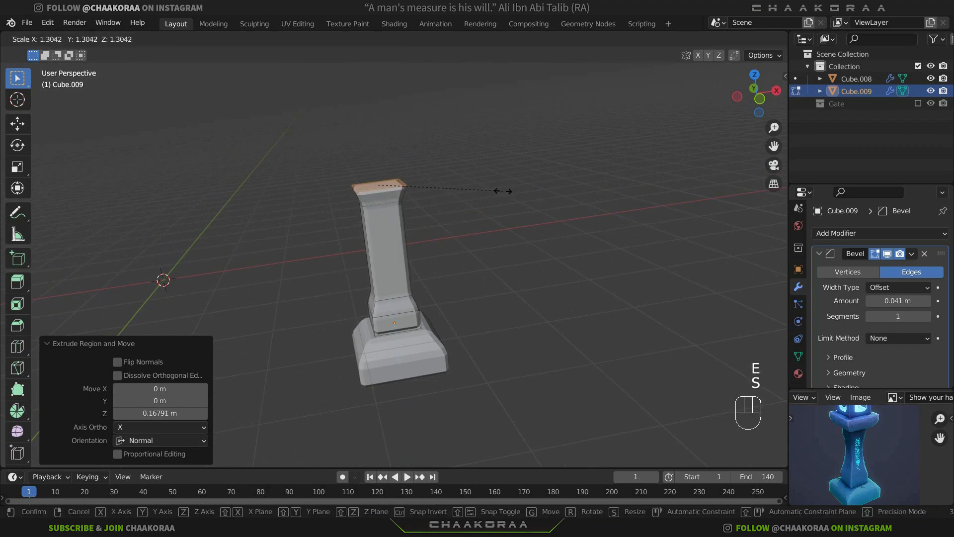
{"action": "left_click", "coordinate": [508, 190]}
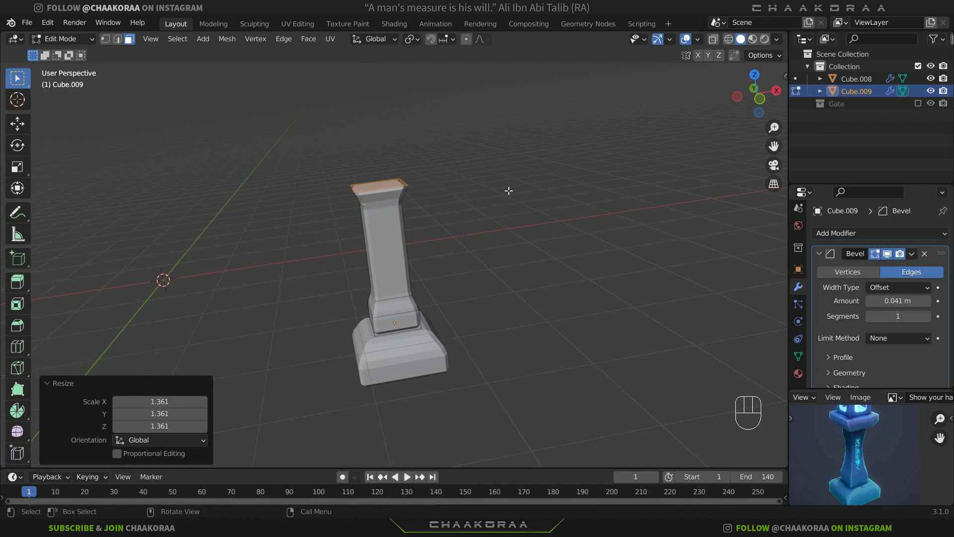
{"action": "key", "text": "e"}
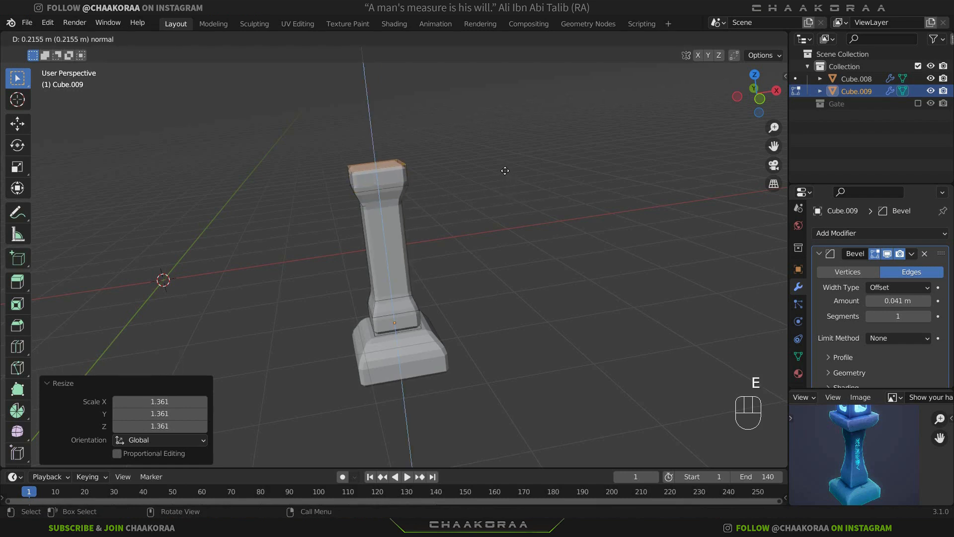
{"action": "left_click", "coordinate": [504, 171]}
Add three evenly spaced loop cuts around the pillar's shaft, leaving them centred without any slide
{"action": "key", "text": "ctrl+r"}
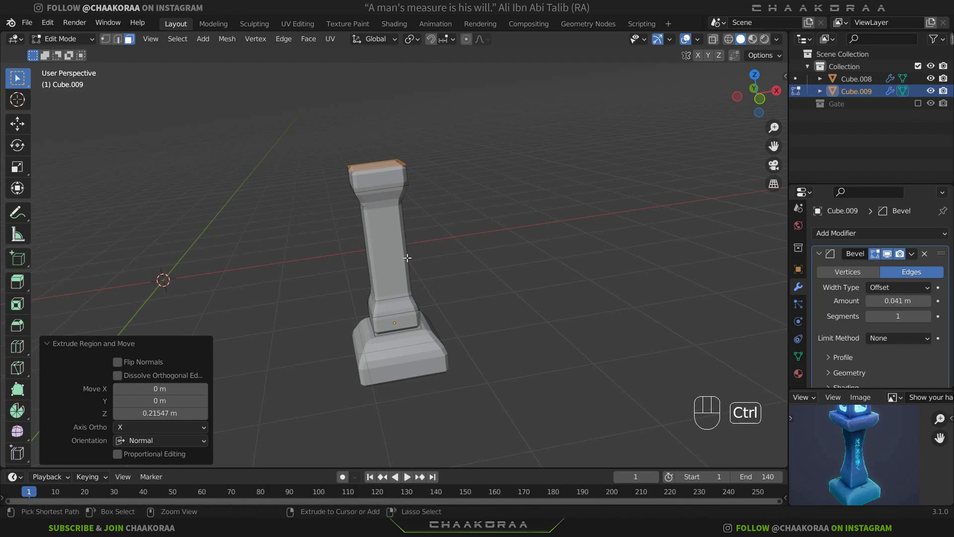
{"action": "key", "text": "ctrl+r"}
{"action": "scroll", "coordinate": [407, 257], "scroll_direction": "up", "scroll_amount": 1}
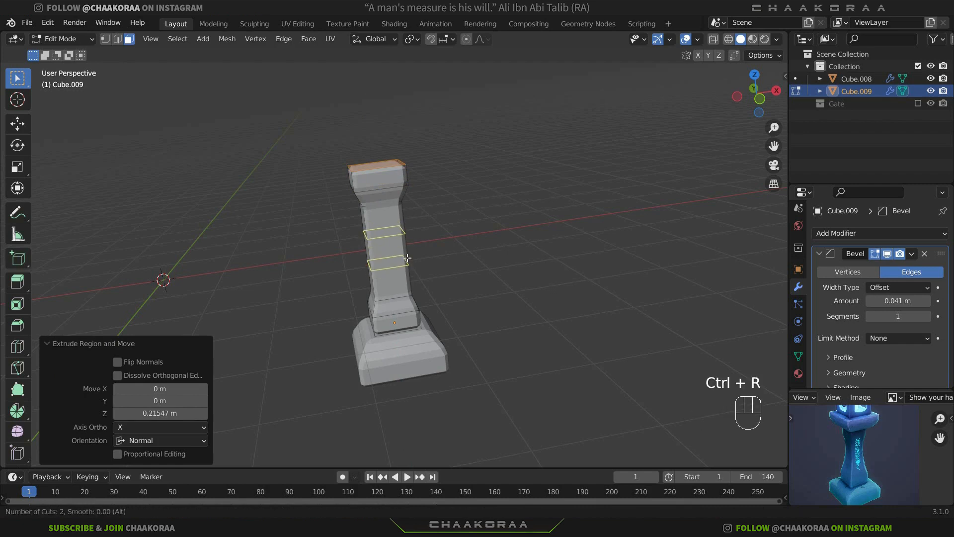
{"action": "scroll", "coordinate": [407, 257], "scroll_direction": "down", "scroll_amount": 1}
{"action": "scroll", "coordinate": [406, 258], "scroll_direction": "up", "scroll_amount": 1}
{"action": "scroll", "coordinate": [407, 257], "scroll_direction": "up", "scroll_amount": 1}
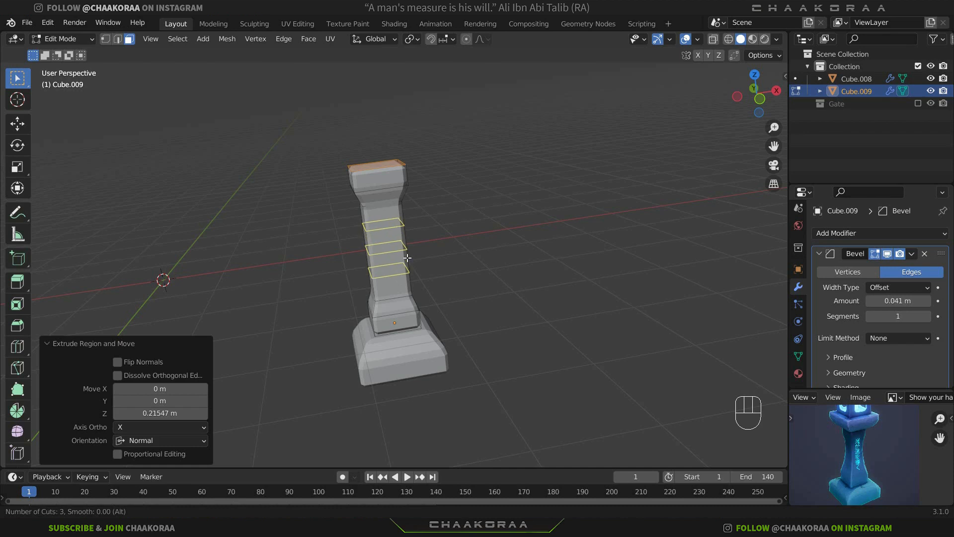
{"action": "left_click", "coordinate": [407, 258]}
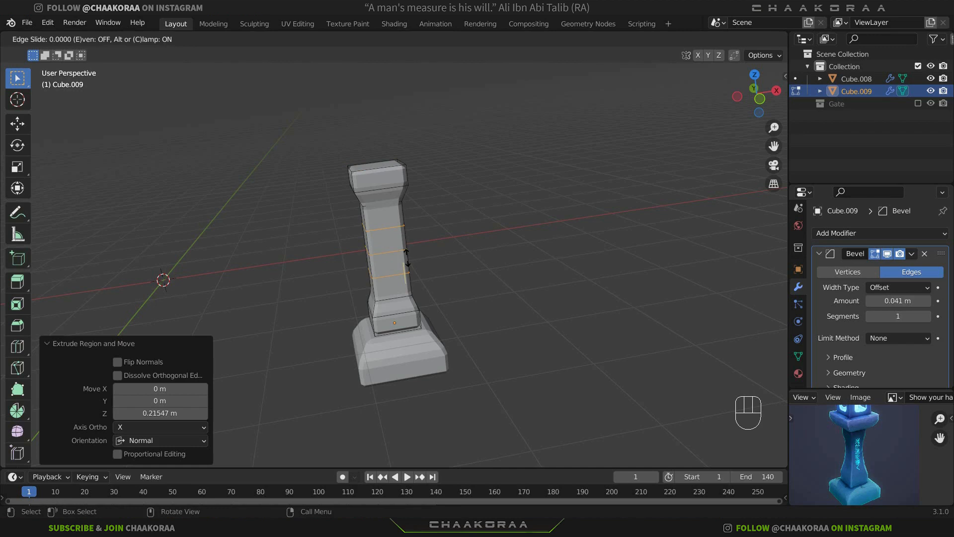
{"action": "right_click", "coordinate": [406, 257]}
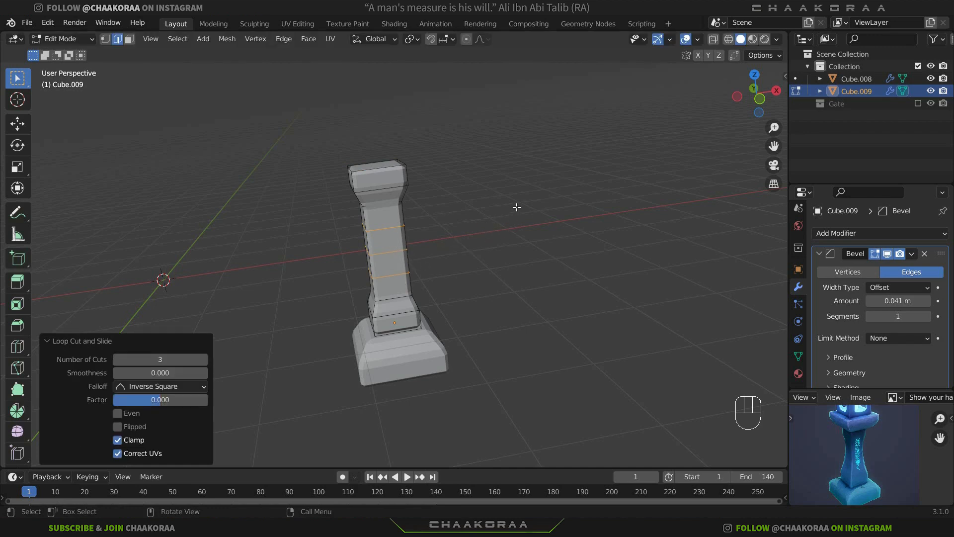
Narrow the shaft by scaling the three new loops to about 0.88 and the middle loop further to about 0.96
{"action": "key", "text": "s"}
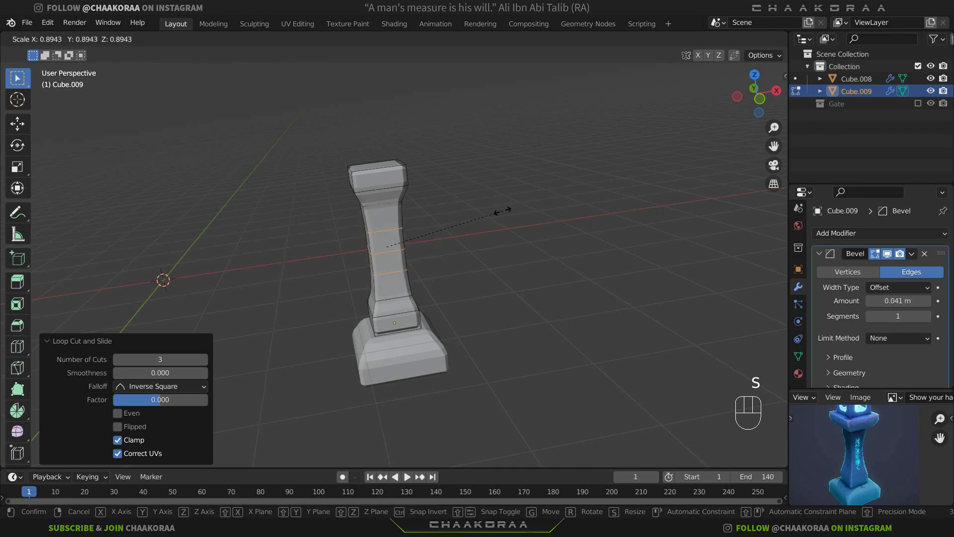
{"action": "left_click", "coordinate": [500, 211]}
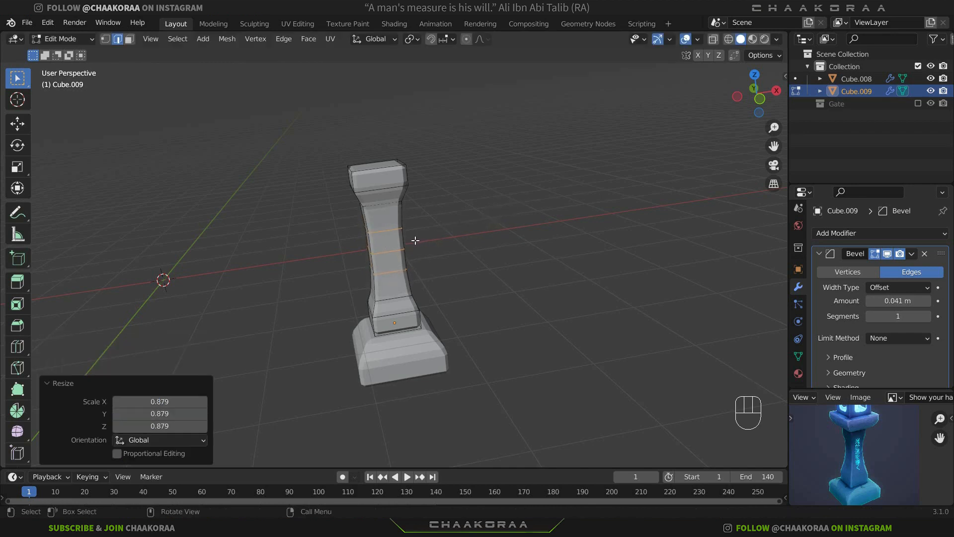
{"action": "left_click", "coordinate": [399, 250], "text": "alt"}
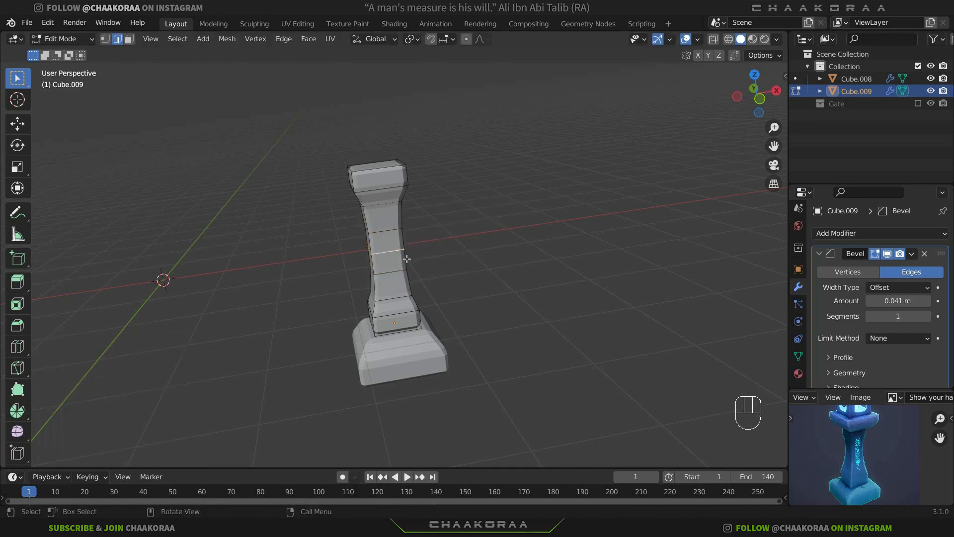
{"action": "left_click", "coordinate": [391, 252], "text": "alt"}
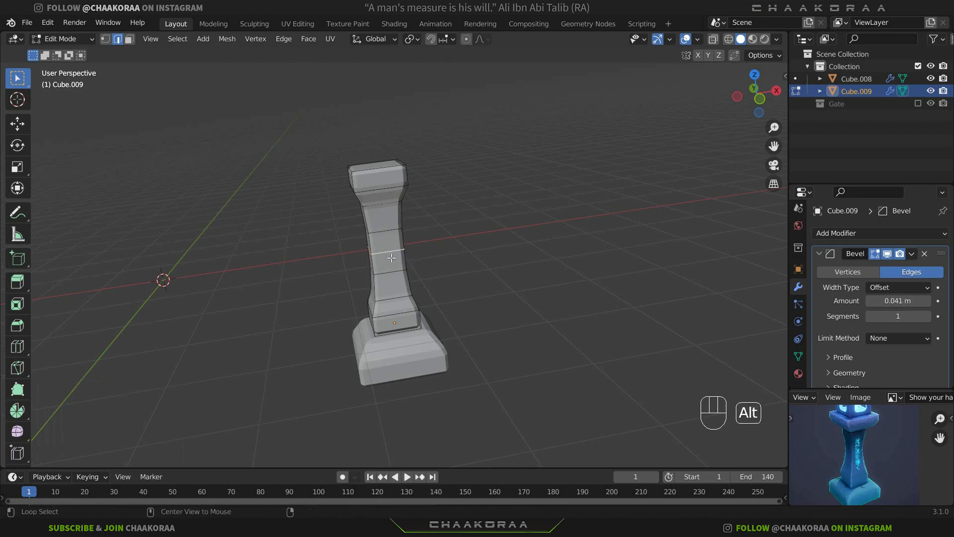
{"action": "key", "text": "s"}
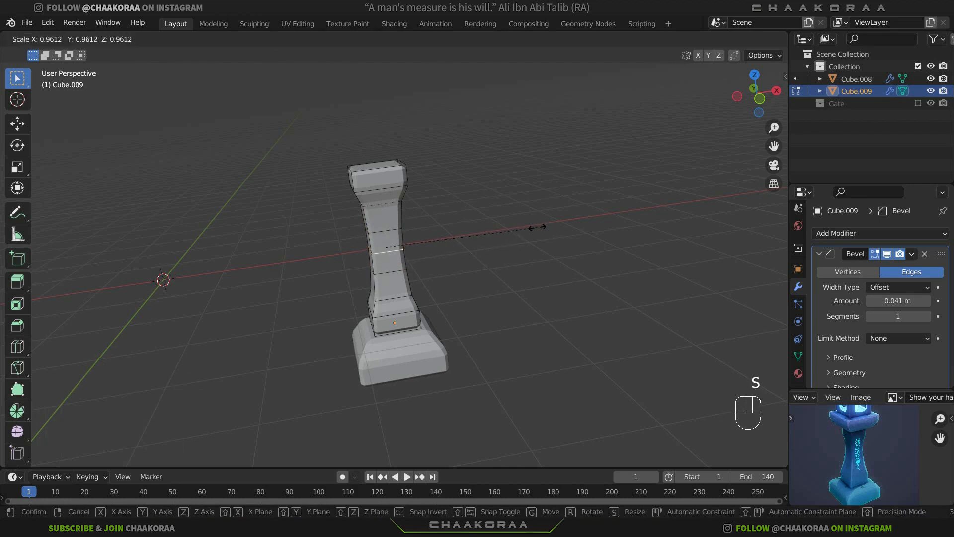
{"action": "left_click", "coordinate": [537, 227]}
{"action": "key", "text": "Tab"}
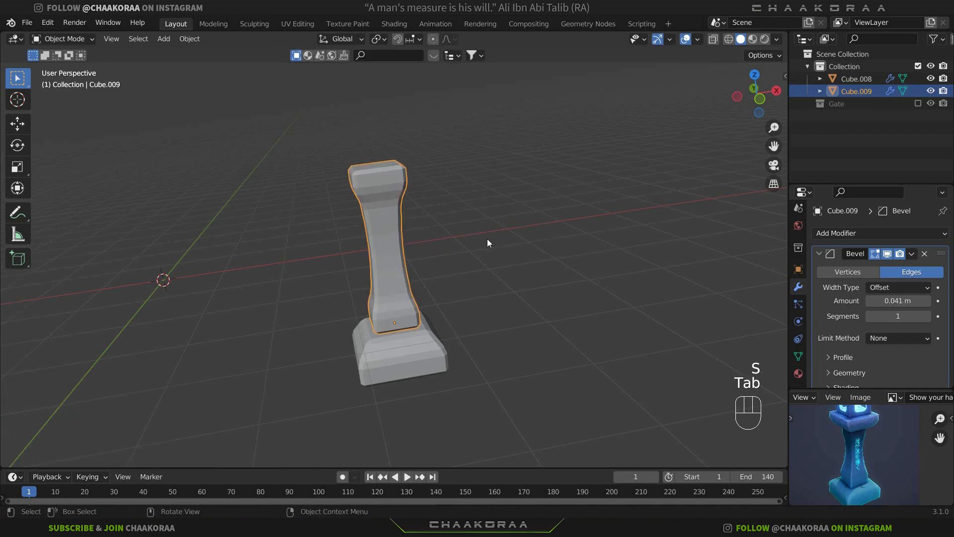
{"action": "middle_click_drag", "start_coordinate": [487, 239], "coordinate": [531, 235]}
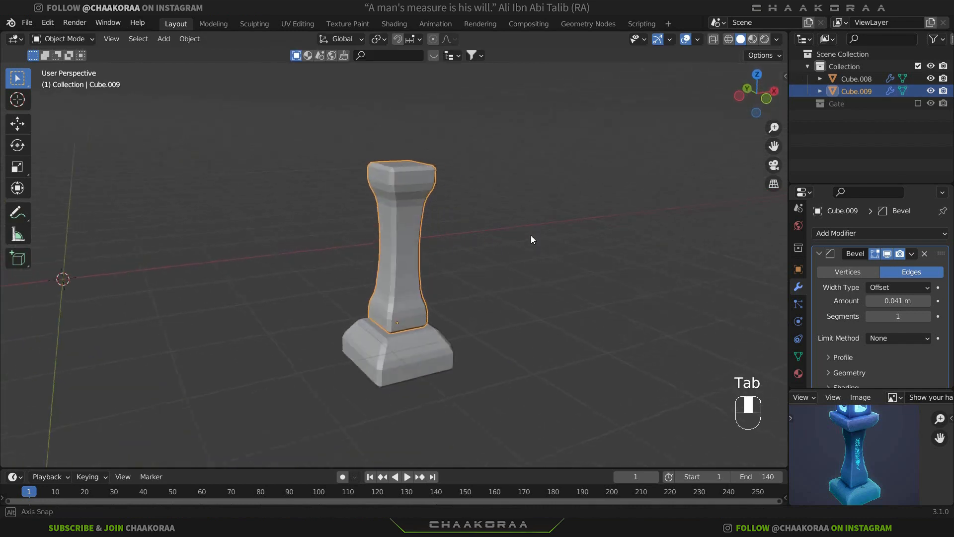
Sink the pillar's bottom face into the base by lowering it about 0.05 m and another 0.037 m along Z
{"action": "key", "text": "Tab"}
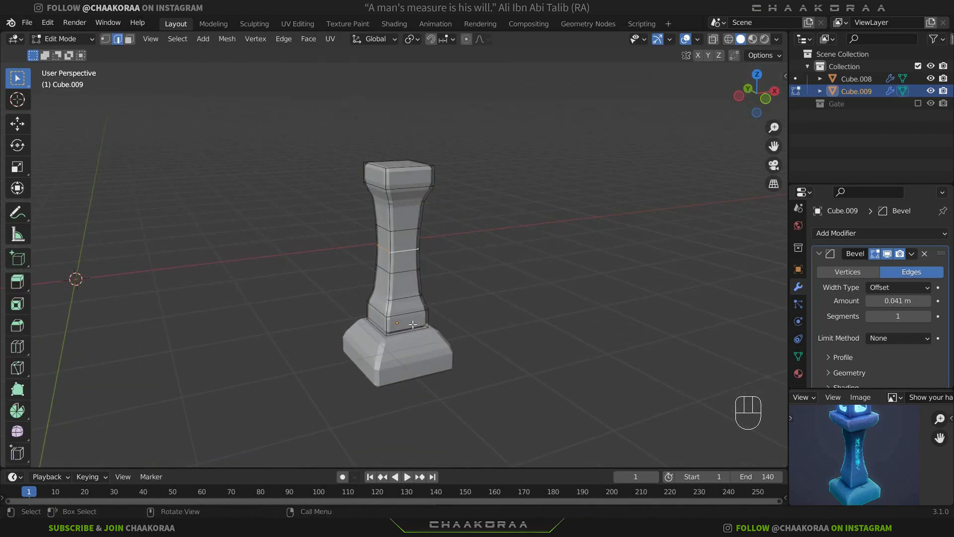
{"action": "key", "text": "alt+z"}
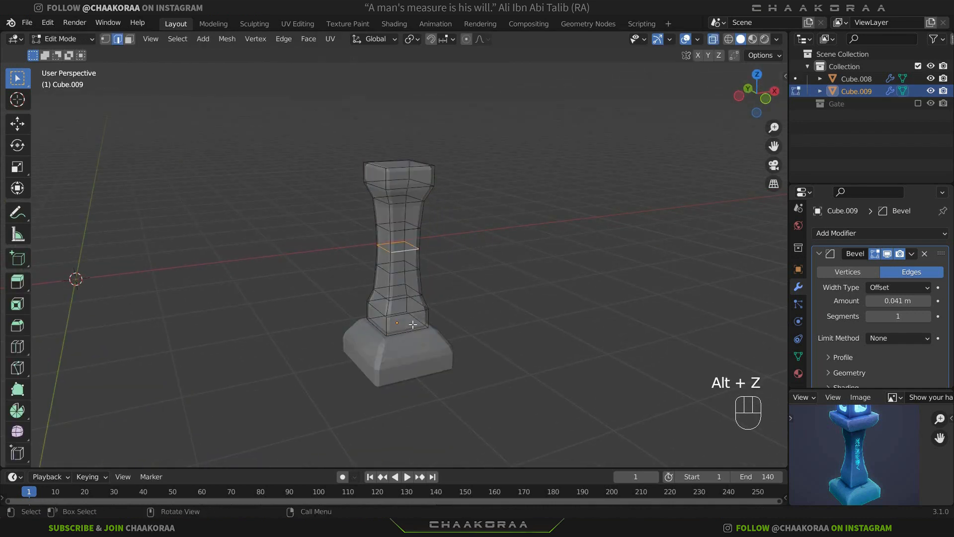
{"action": "left_click", "coordinate": [132, 43]}
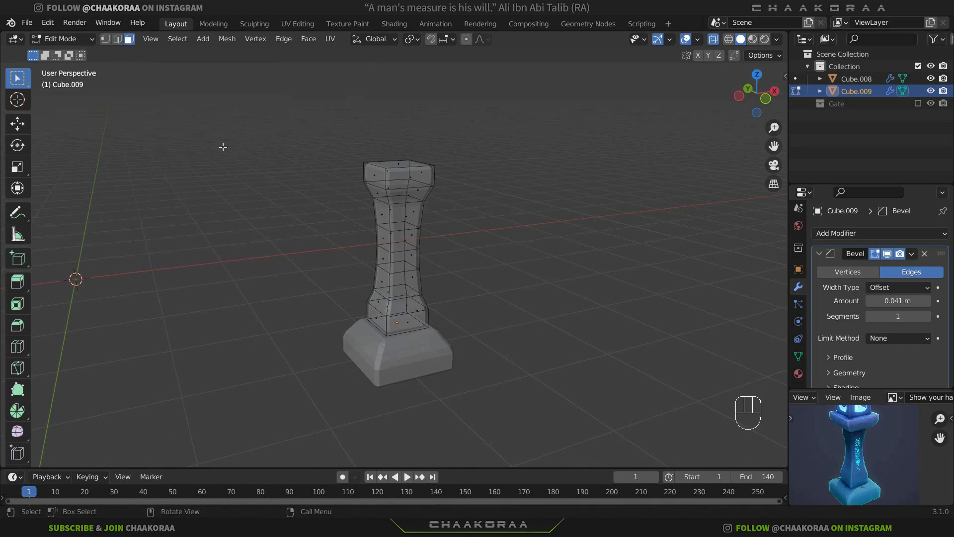
{"action": "left_click", "coordinate": [388, 318]}
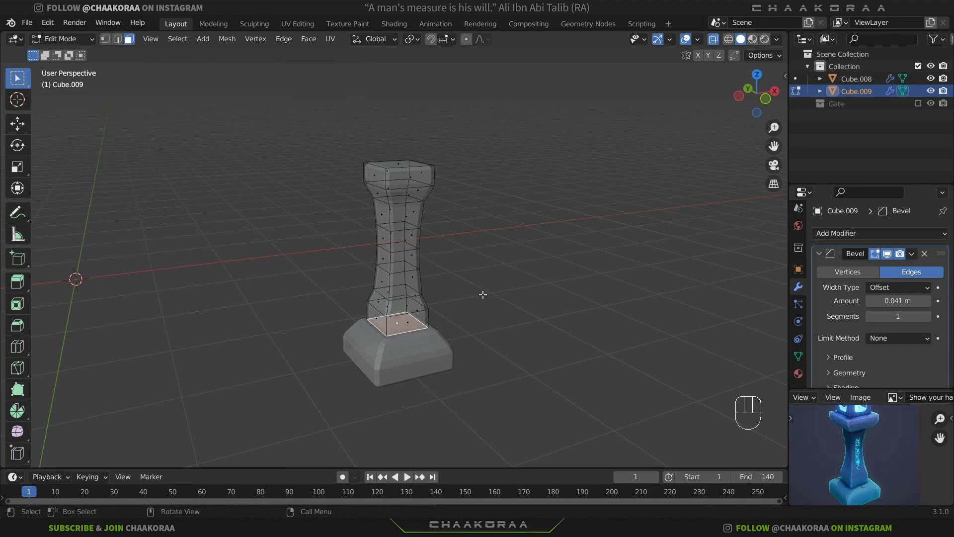
{"action": "key", "text": "g"}
{"action": "key", "text": "z"}
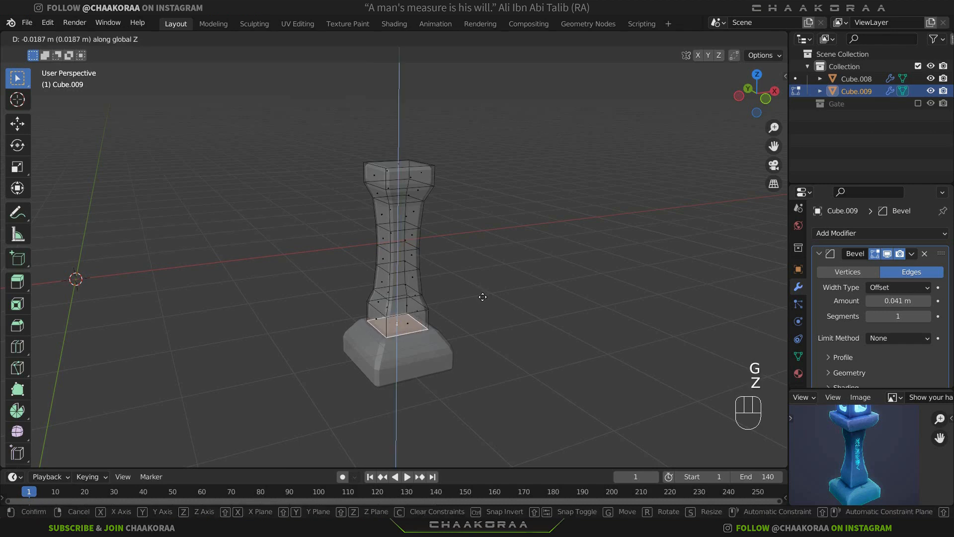
{"action": "left_click", "coordinate": [447, 342]}
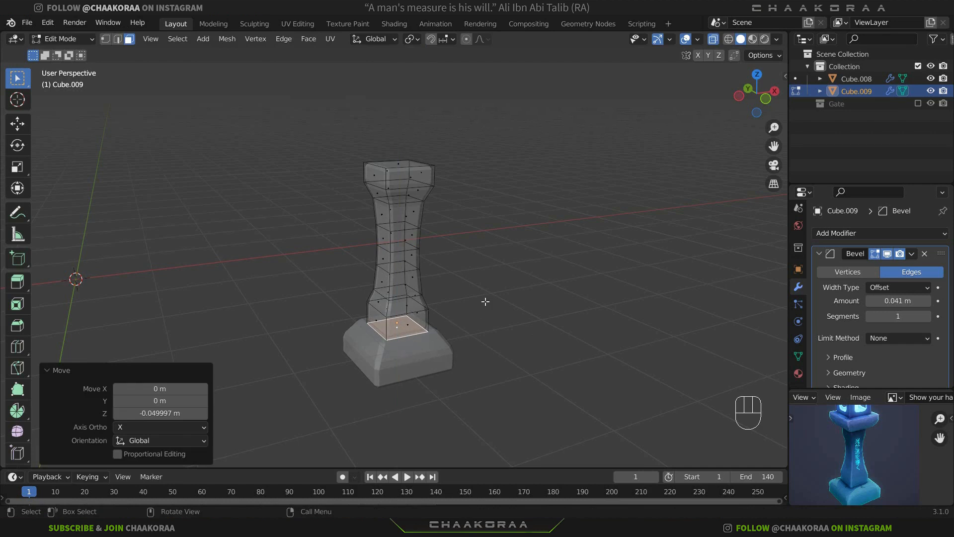
{"action": "key", "text": "g"}
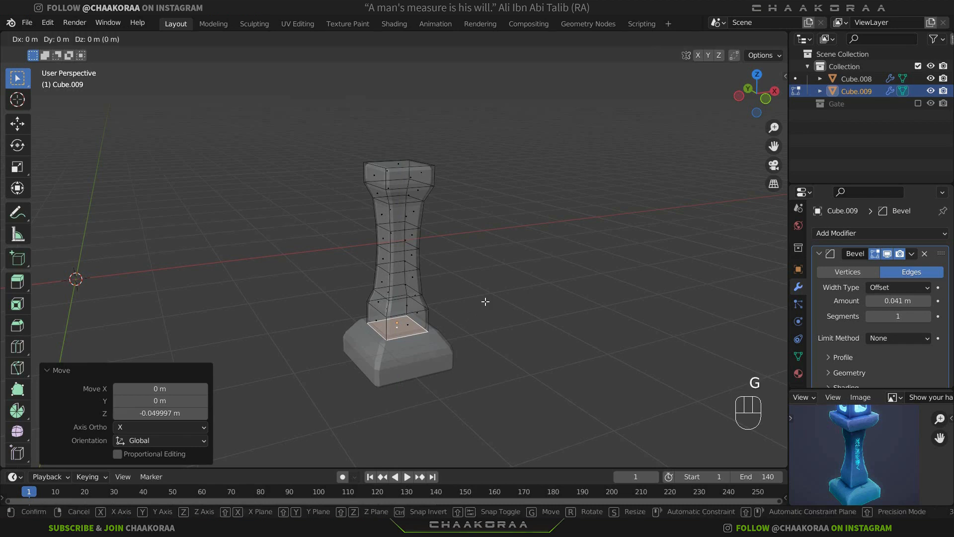
{"action": "key", "text": "z"}
{"action": "left_click", "coordinate": [486, 305]}
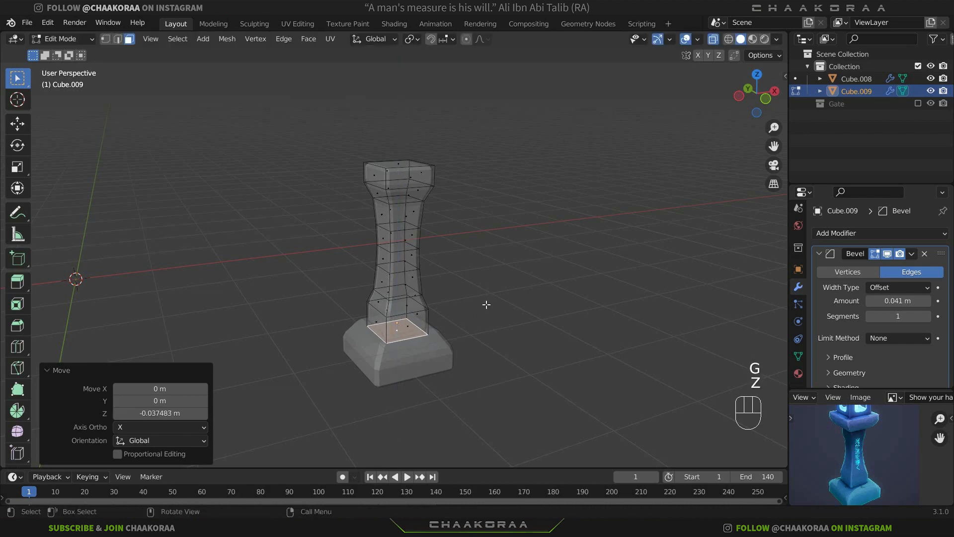
{"action": "key", "text": "alt+z"}
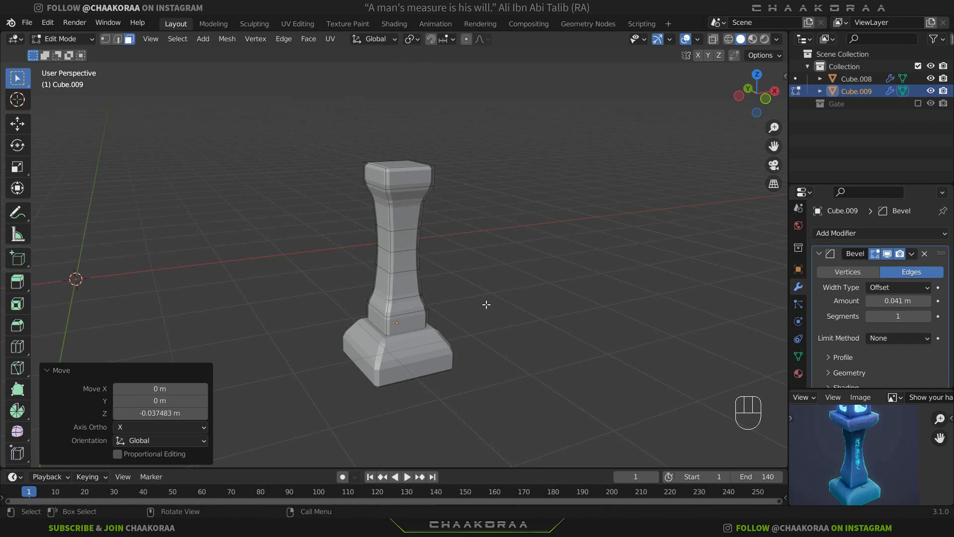
{"action": "key", "text": "Tab"}
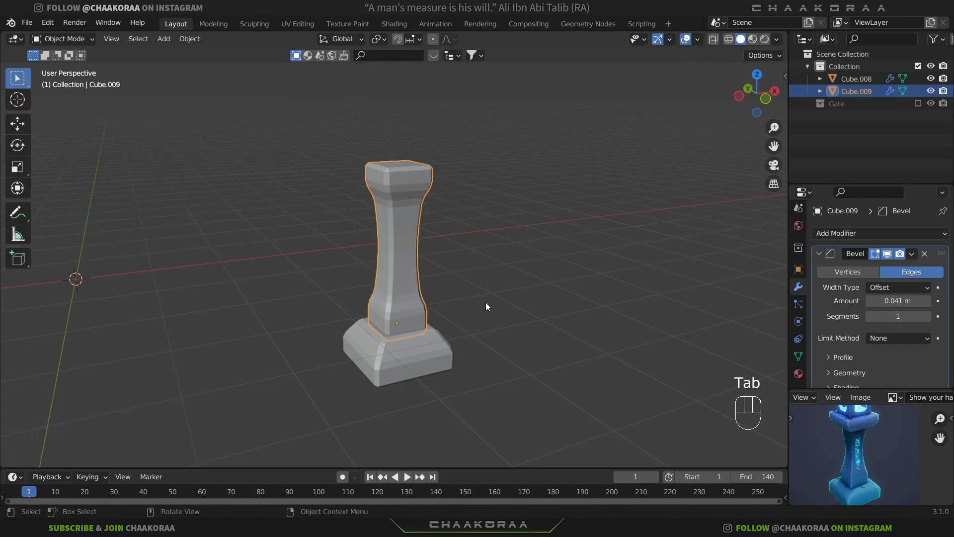
Compare the modelled pillar and base with the lower part of the lantern in the reference image
{"action": "left_click", "coordinate": [485, 302]}
{"action": "middle_click_drag", "start_coordinate": [479, 312], "coordinate": [409, 316]}
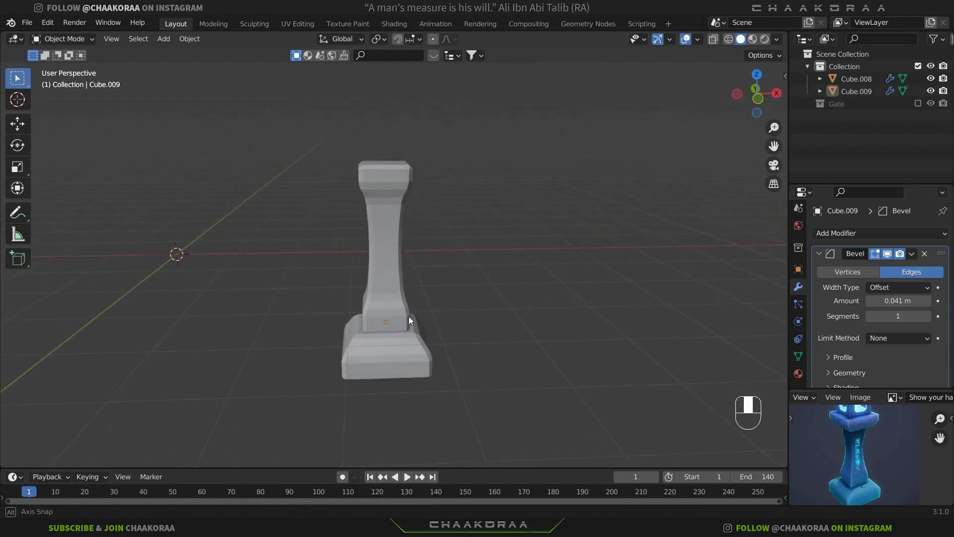
{"action": "scroll", "coordinate": [853, 450], "scroll_direction": "up", "scroll_amount": 3}
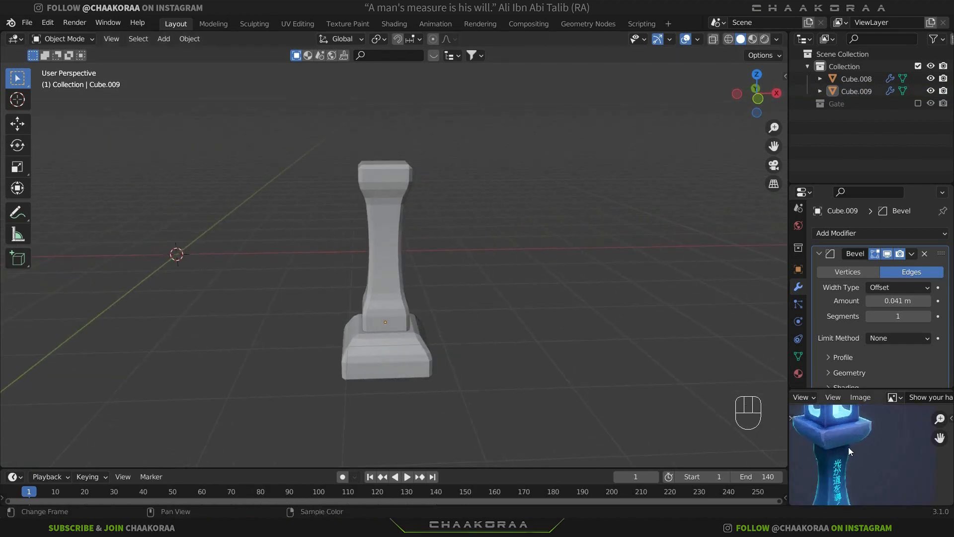
{"action": "middle_click_drag", "start_coordinate": [850, 464], "coordinate": [853, 406]}
{"action": "scroll", "coordinate": [843, 478], "scroll_direction": "down", "scroll_amount": 1}
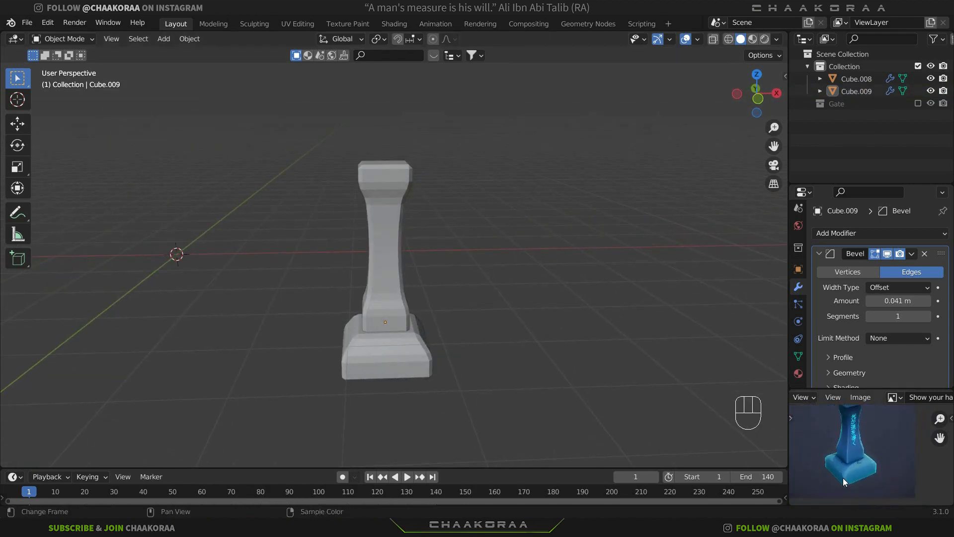
{"action": "left_click", "coordinate": [423, 358]}
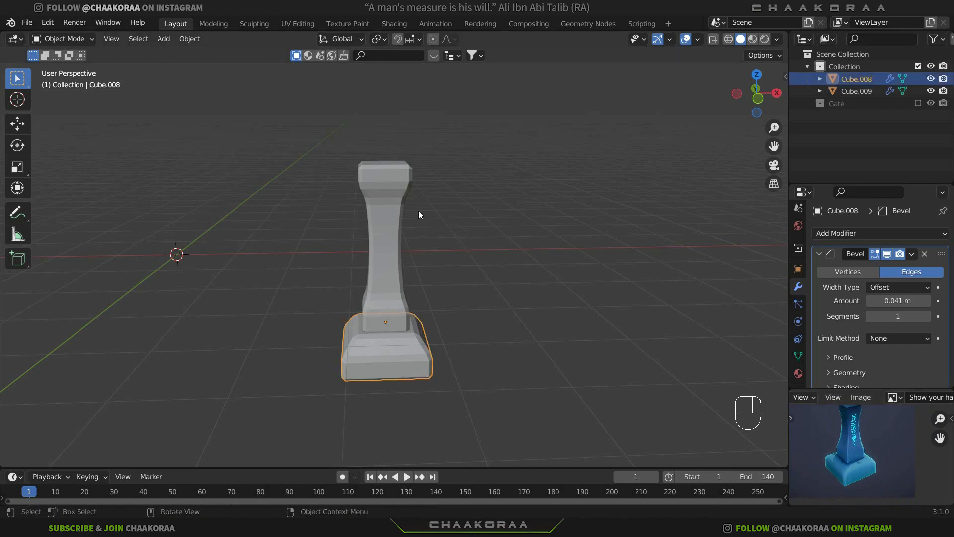
{"action": "middle_click_drag", "start_coordinate": [424, 218], "coordinate": [421, 246]}
Duplicate the pillar's top face in place and separate the copy into its own object
{"action": "left_click", "coordinate": [399, 188]}
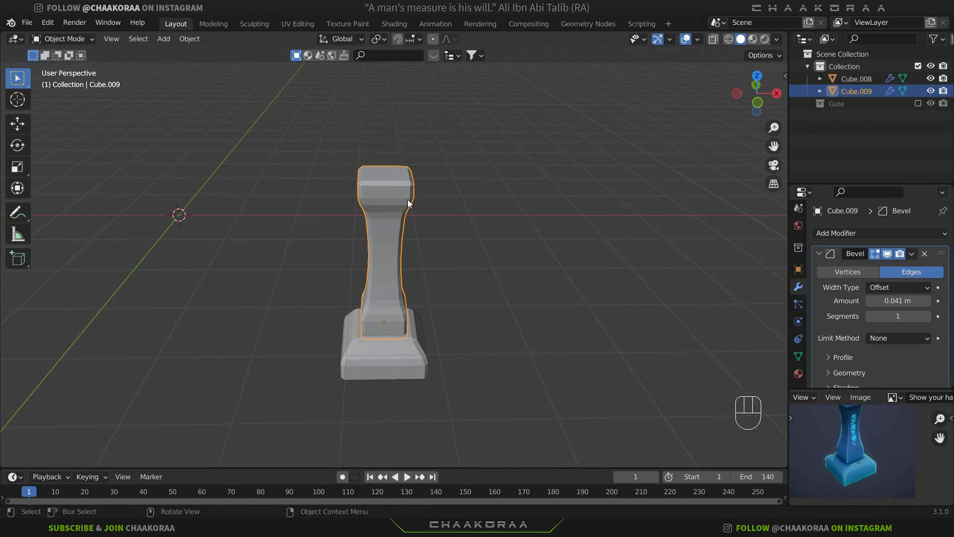
{"action": "key", "text": "Tab"}
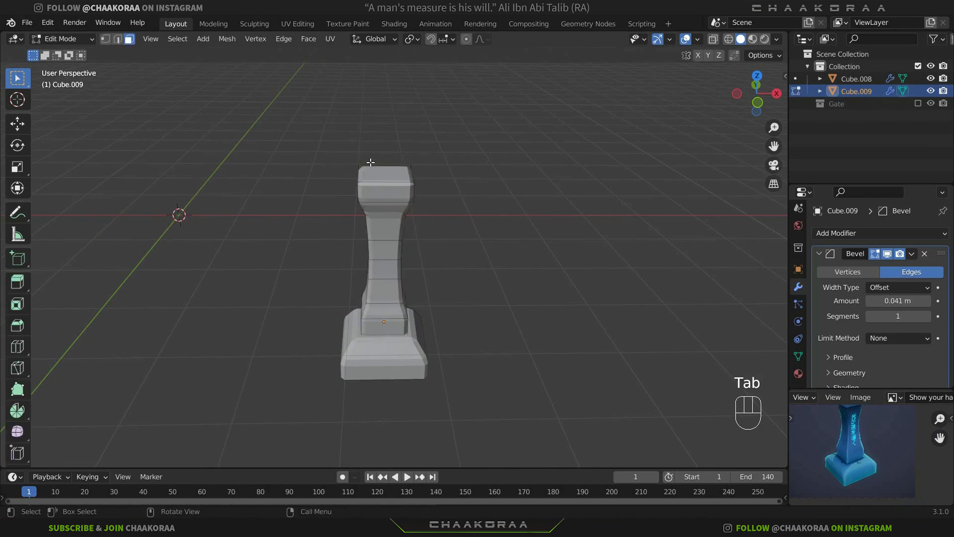
{"action": "left_click", "coordinate": [380, 177]}
{"action": "middle_click_drag", "start_coordinate": [414, 189], "coordinate": [422, 219]}
{"action": "key", "text": "shift+d"}
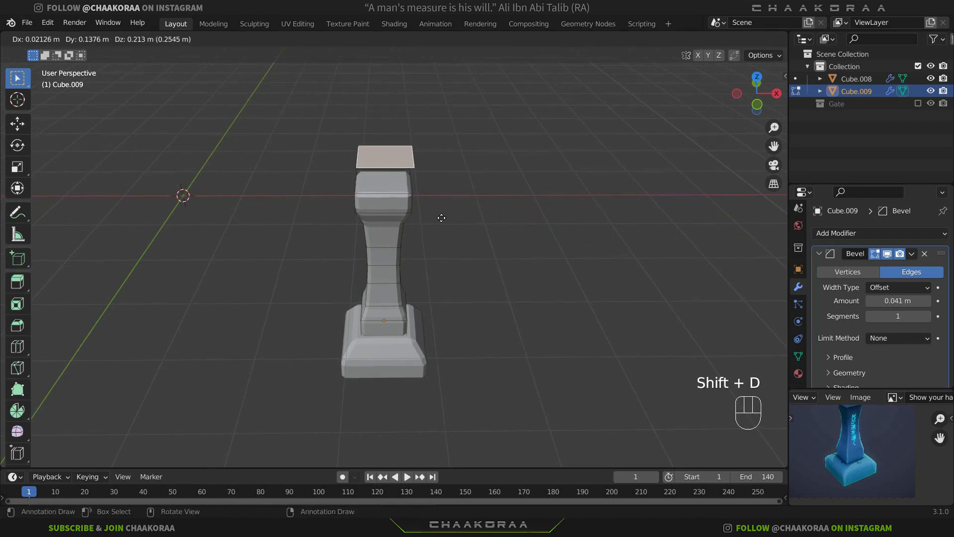
{"action": "right_click", "coordinate": [442, 218]}
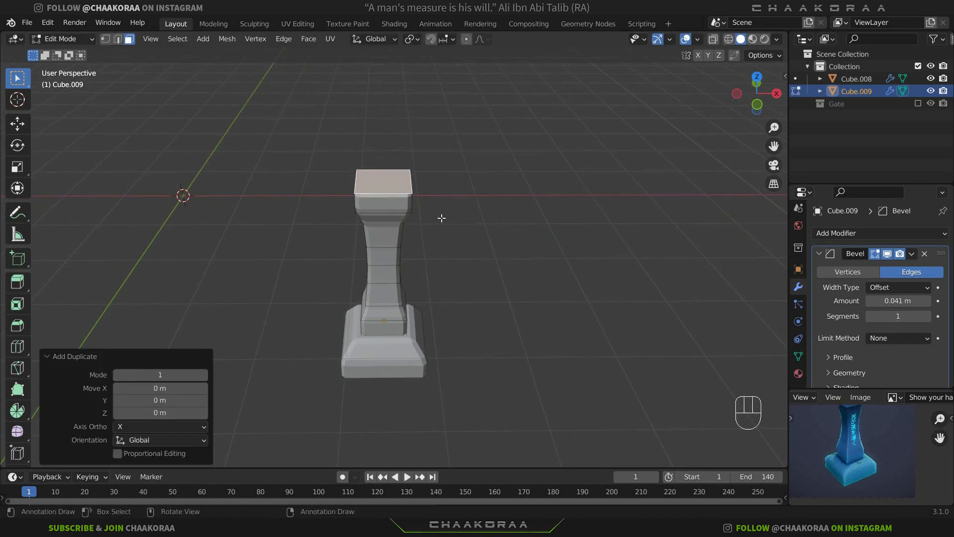
{"action": "key", "text": "p"}
{"action": "left_click", "coordinate": [441, 218]}
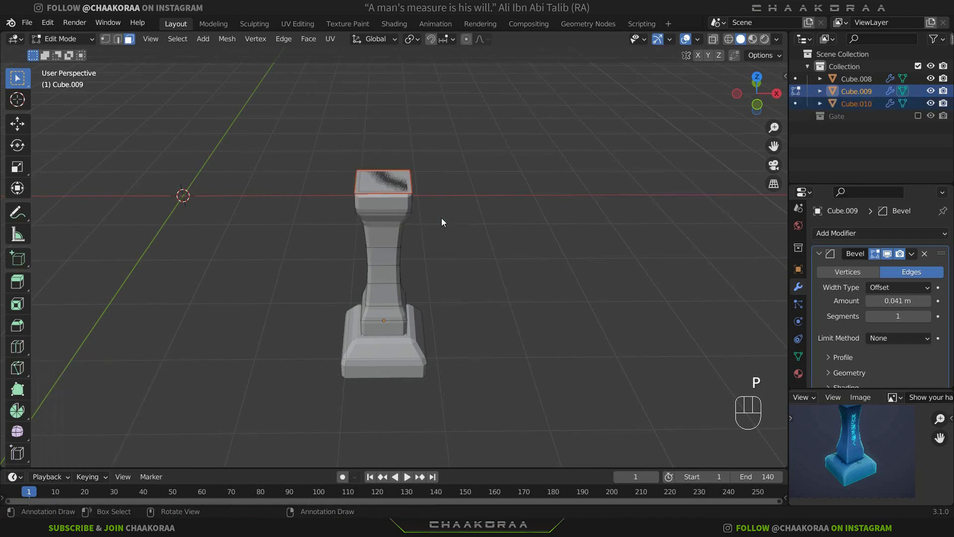
{"action": "key", "text": "Tab"}
Lower the separated top face about 0.0275 m along Z so it sits slightly inside the pillar's top
{"action": "left_click", "coordinate": [386, 183]}
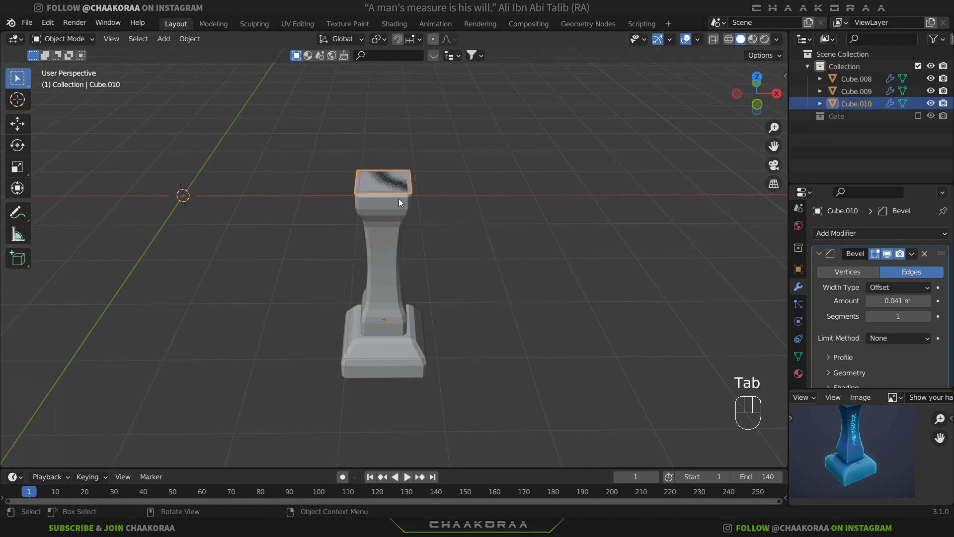
{"action": "mouse_move", "coordinate": [399, 198]}
{"action": "middle_mouse_down"}
{"action": "mouse_move", "coordinate": [408, 172]}
{"action": "mouse_move", "coordinate": [375, 186]}
{"action": "middle_mouse_up"}
{"action": "key", "text": "Tab"}
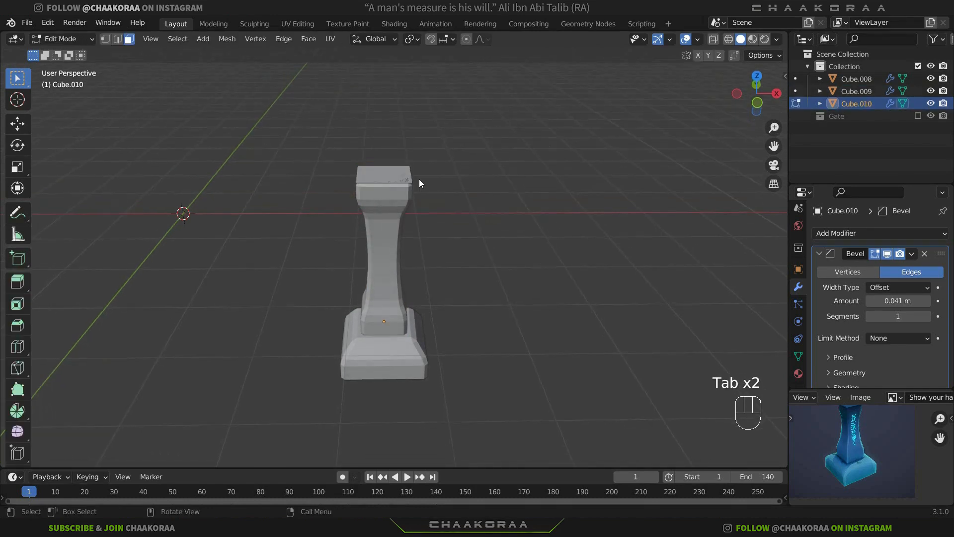
{"action": "key", "text": "a"}
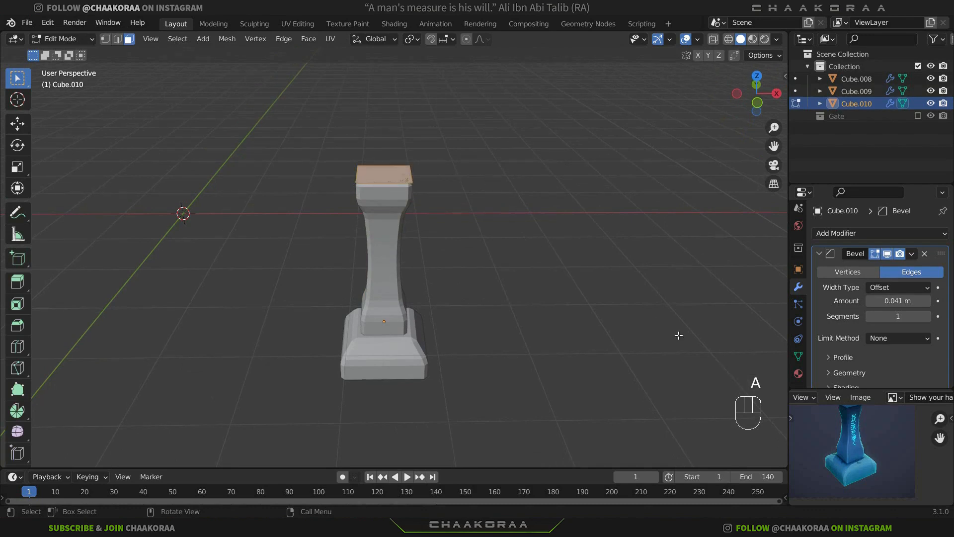
{"action": "middle_click_drag", "start_coordinate": [857, 433], "coordinate": [891, 447]}
{"action": "scroll", "coordinate": [889, 449], "scroll_direction": "up", "scroll_amount": 2}
{"action": "middle_click_drag", "start_coordinate": [461, 149], "coordinate": [452, 153]}
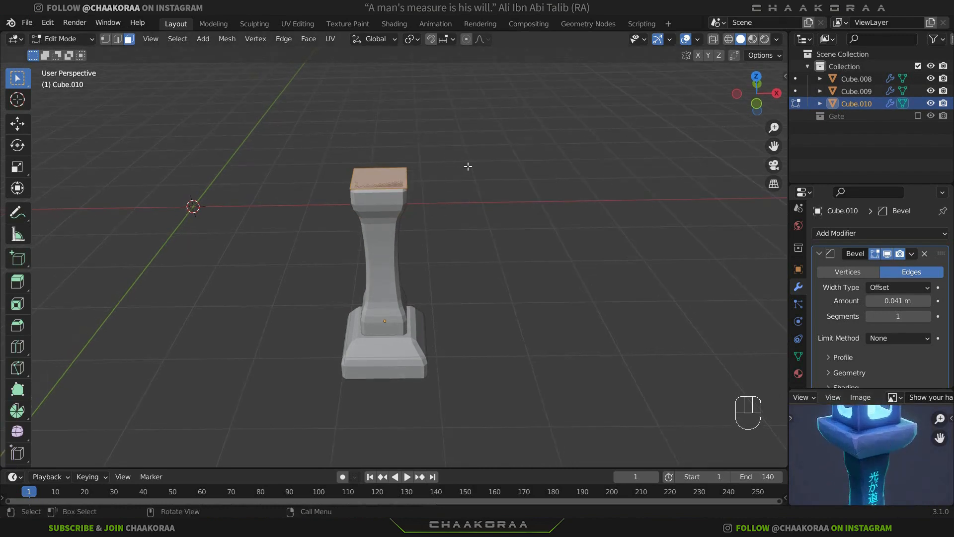
{"action": "key", "text": "g"}
{"action": "key", "text": "z"}
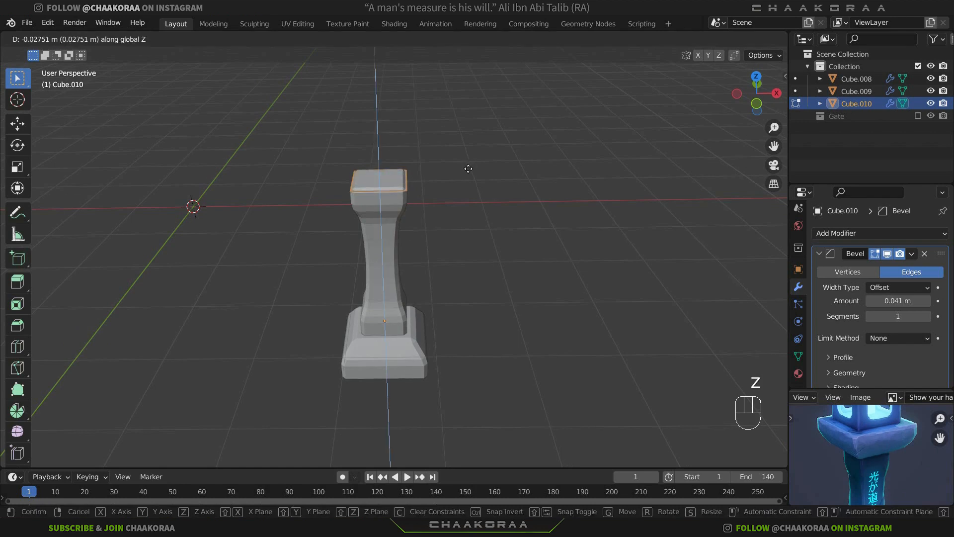
{"action": "left_click", "coordinate": [468, 168]}
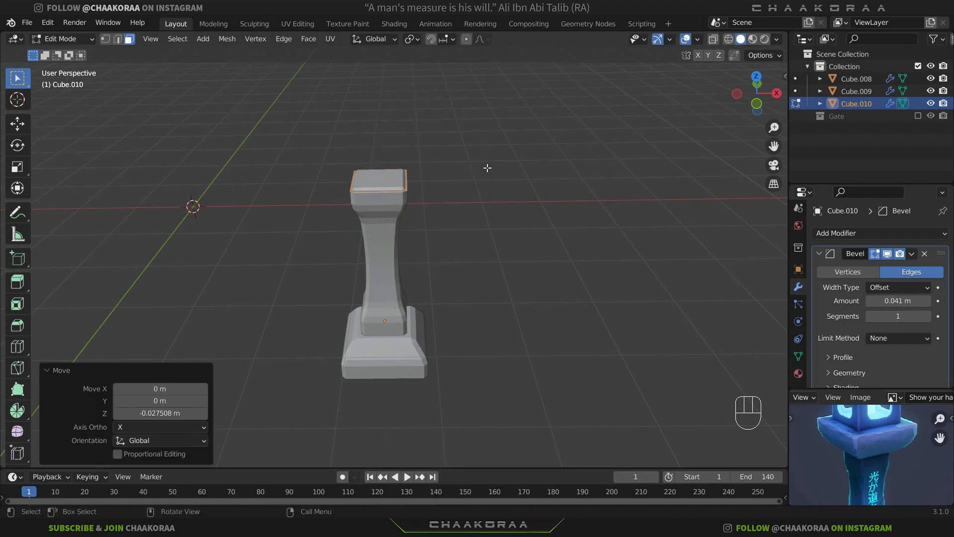
Enlarge the separated face by about 1.3 and extrude it upward about 0.216 m to start the slab
{"action": "key", "text": "s"}
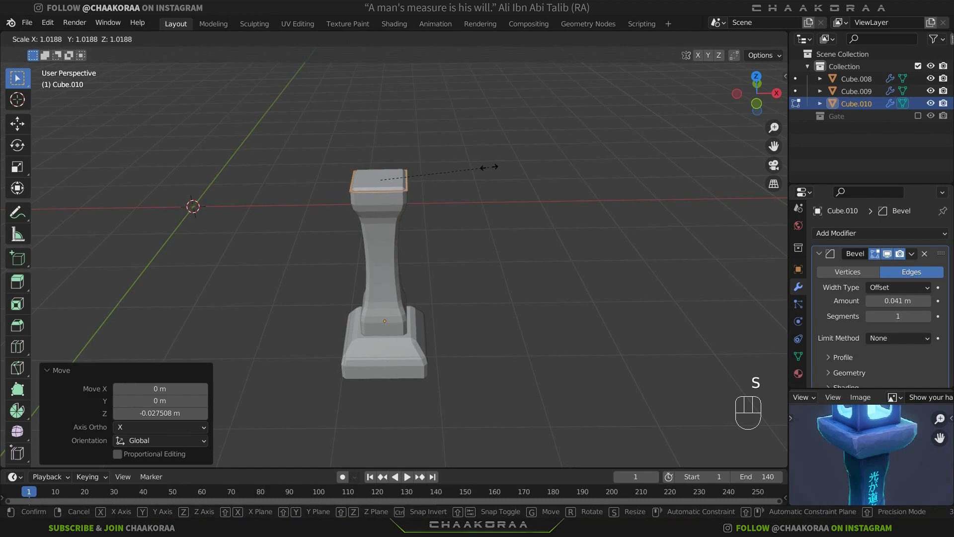
{"action": "left_click", "coordinate": [518, 162]}
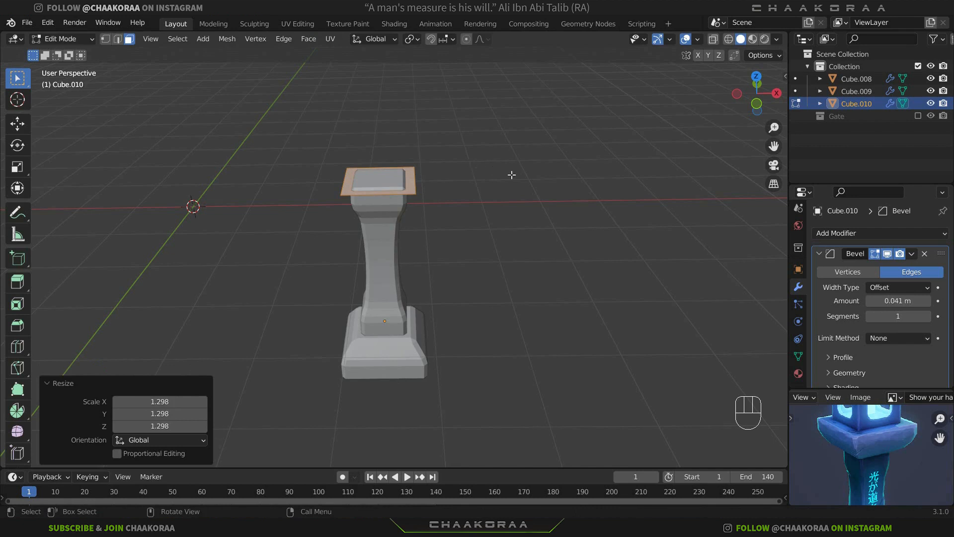
{"action": "key", "text": "e"}
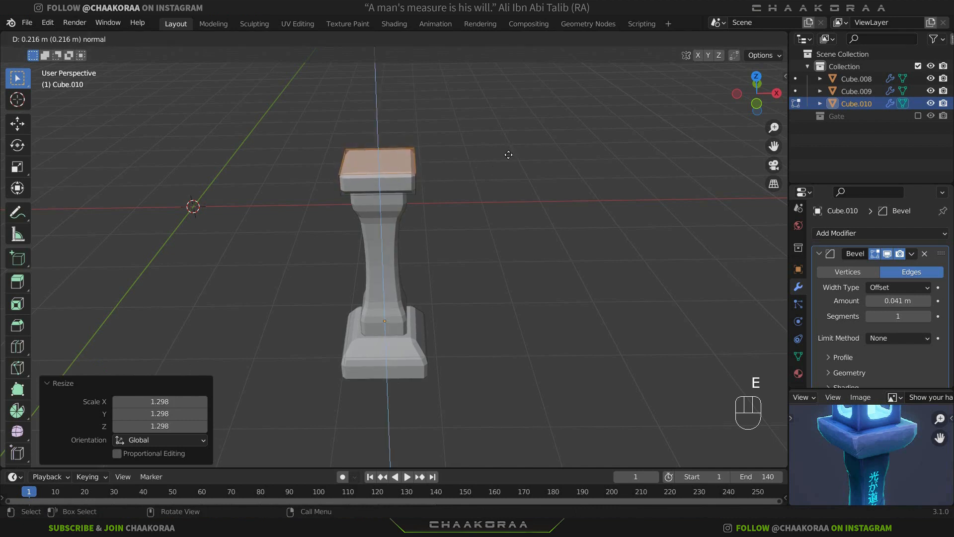
{"action": "left_click", "coordinate": [508, 154]}
Flare the slab by scaling its top face about 1.25, and extrude that face upward about 0.243 m
{"action": "middle_click_drag", "start_coordinate": [458, 177], "coordinate": [415, 171]}
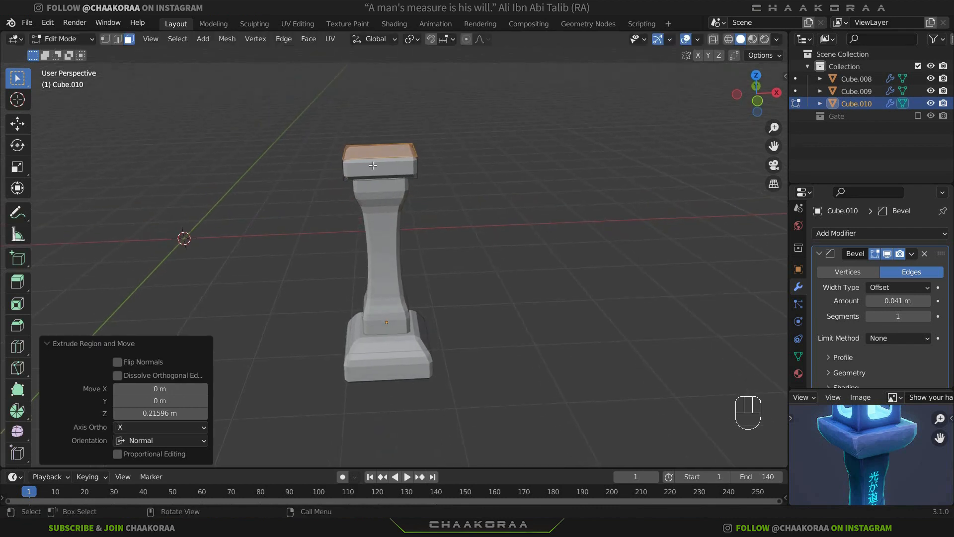
{"action": "key", "text": "s"}
{"action": "left_click", "coordinate": [591, 168]}
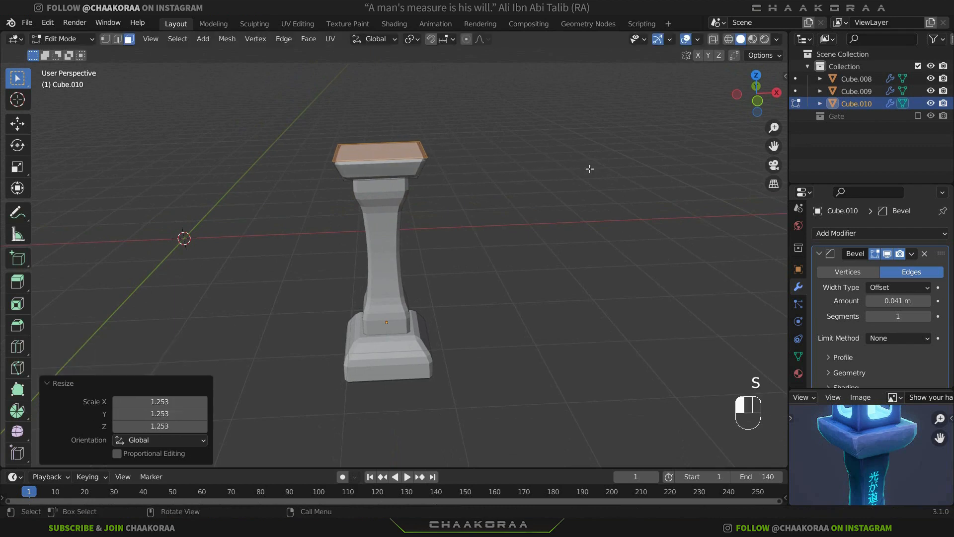
{"action": "key", "text": "e"}
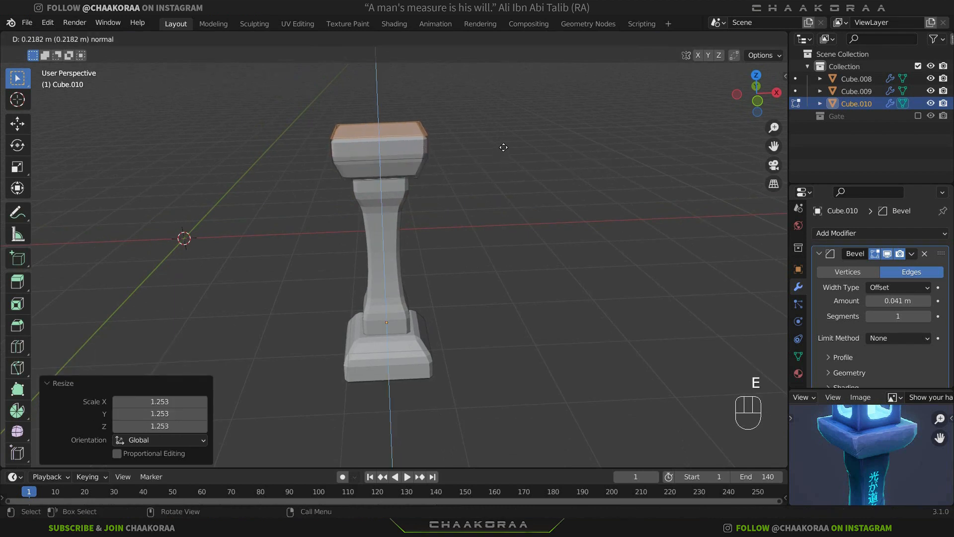
{"action": "left_click", "coordinate": [503, 145]}
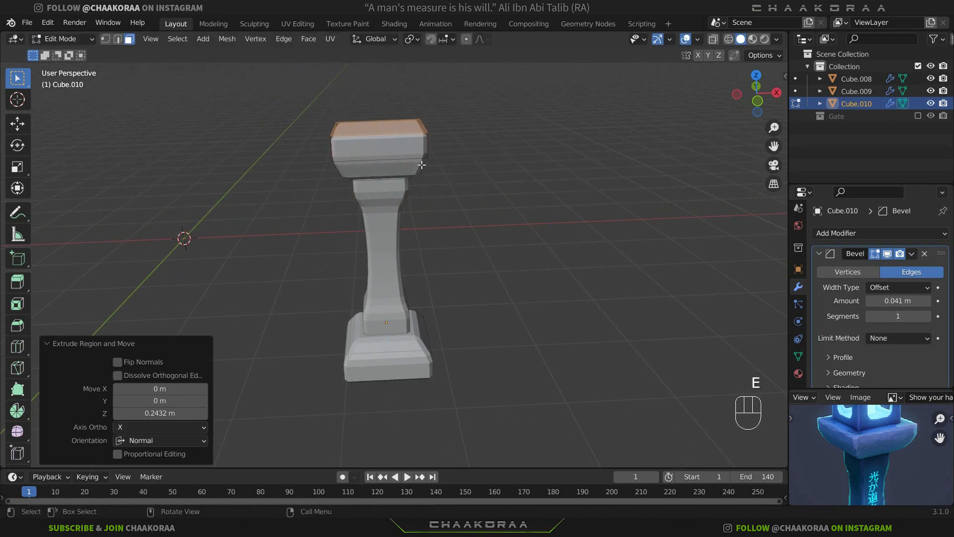
Widen the slab's middle edge loop by scaling it to about 1.11
{"action": "left_click", "coordinate": [413, 160], "text": "alt"}
{"action": "key", "text": "2"}
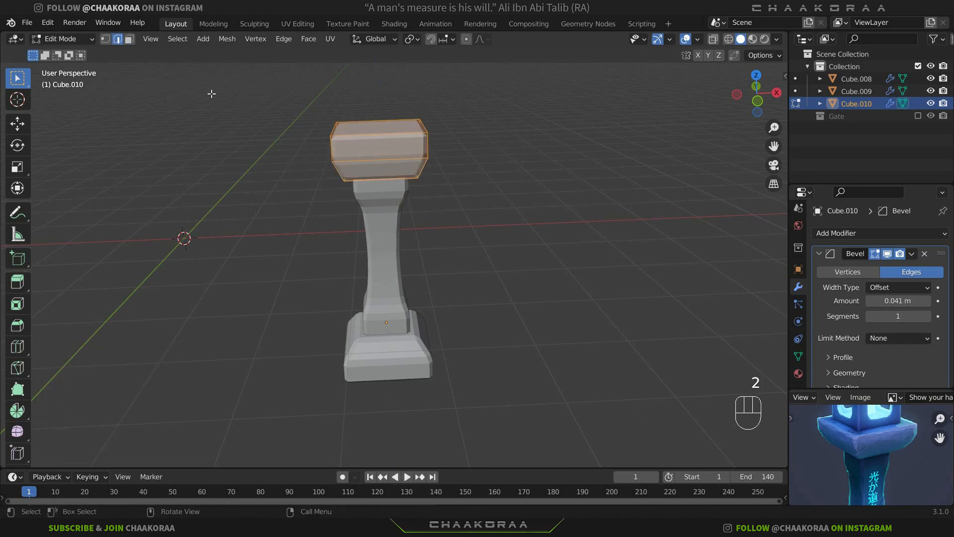
{"action": "left_click", "coordinate": [370, 160], "text": "alt"}
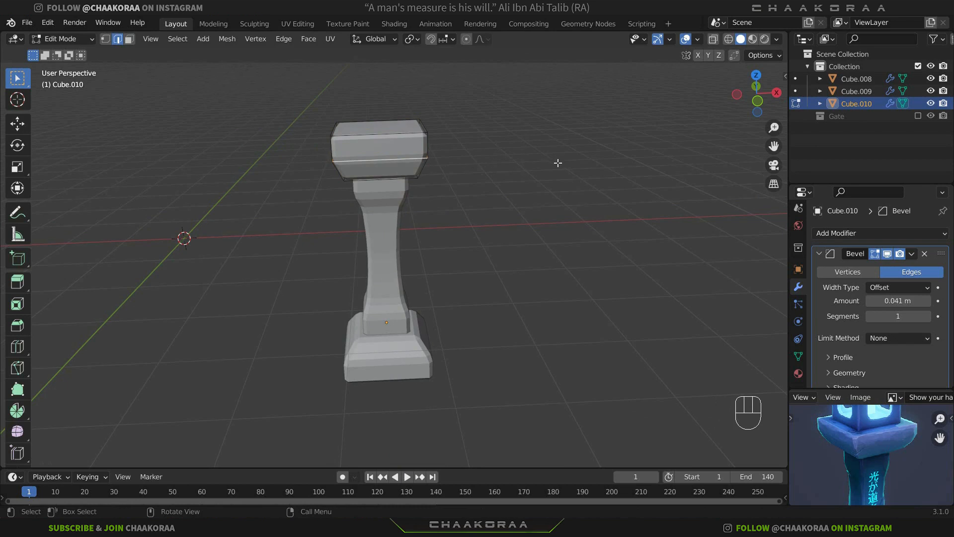
{"action": "key", "text": "s"}
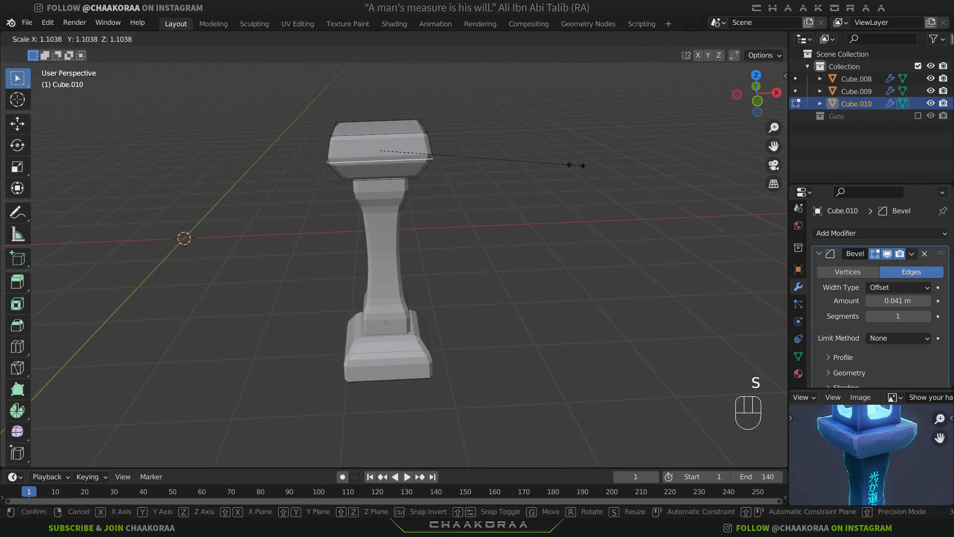
{"action": "left_click", "coordinate": [531, 153]}
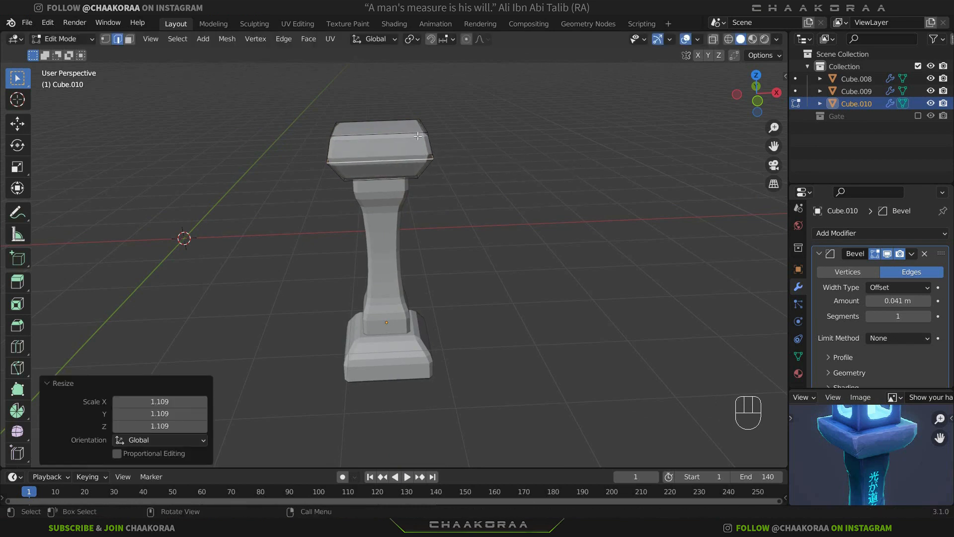
Widen the slab's top by scaling its upper edges to about 1.24, and finish editing the slab's mesh
{"action": "left_click", "coordinate": [315, 138], "text": "alt"}
{"action": "left_click_drag", "start_coordinate": [290, 97], "coordinate": [444, 143]}
{"action": "key", "text": "s"}
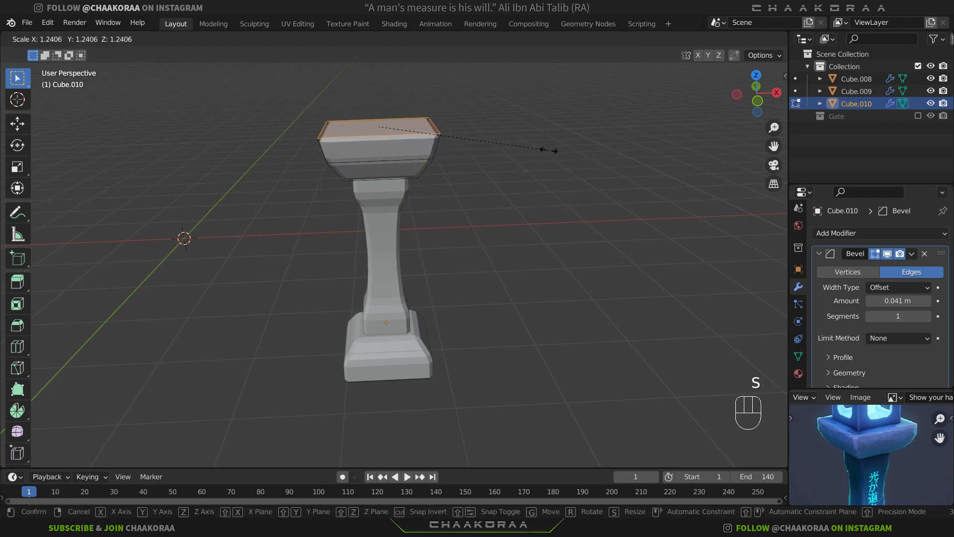
{"action": "left_click", "coordinate": [546, 150]}
{"action": "middle_click_drag", "start_coordinate": [546, 150], "coordinate": [407, 218]}
{"action": "key", "text": "Tab"}
{"action": "left_click", "coordinate": [473, 191]}
Flatten the whole base mesh to about 0.83 along Z to match the base in the reference image
{"action": "middle_click_drag", "start_coordinate": [847, 455], "coordinate": [862, 478]}
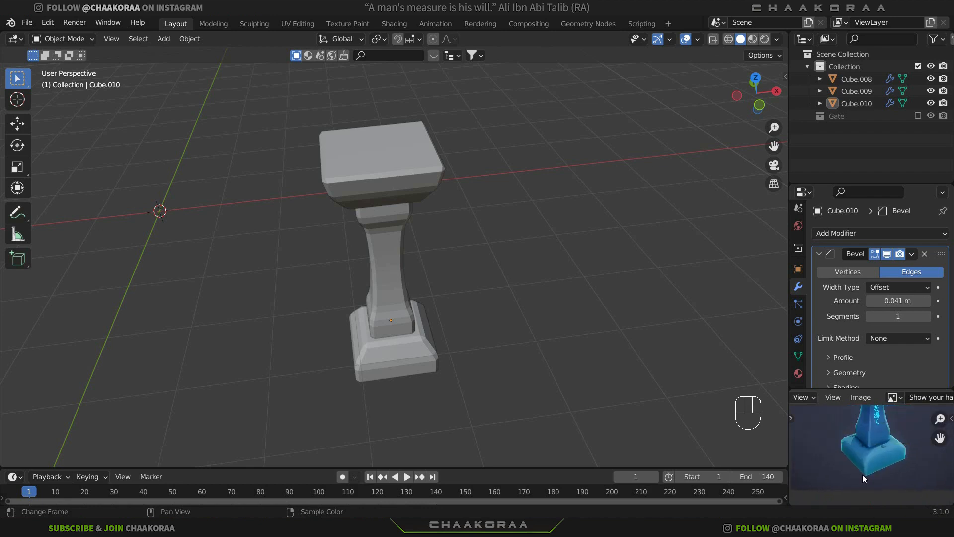
{"action": "scroll", "coordinate": [867, 475], "scroll_direction": "up", "scroll_amount": 3}
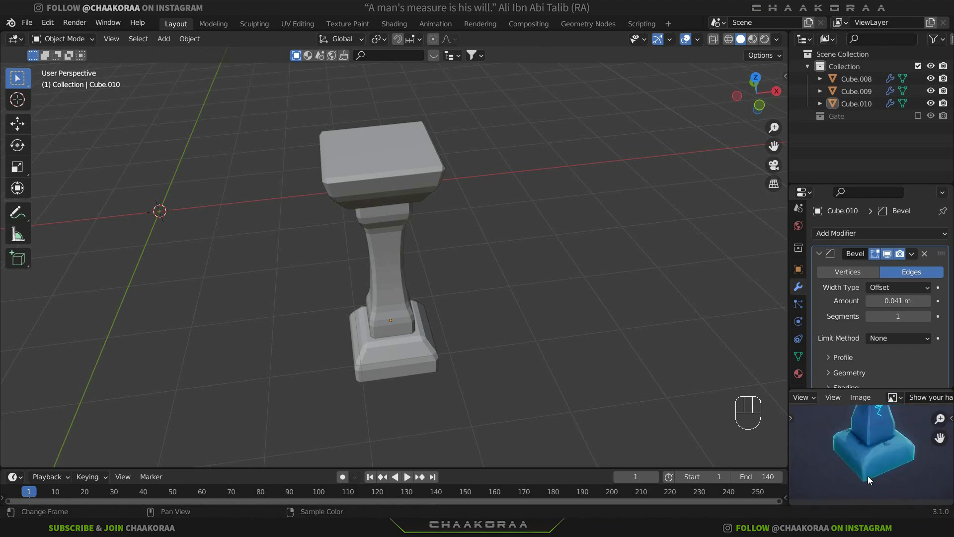
{"action": "left_click", "coordinate": [424, 361]}
{"action": "middle_click_drag", "start_coordinate": [424, 361], "coordinate": [428, 333]}
{"action": "key", "text": "Tab"}
{"action": "middle_click_drag", "start_coordinate": [445, 370], "coordinate": [397, 349], "text": "shift"}
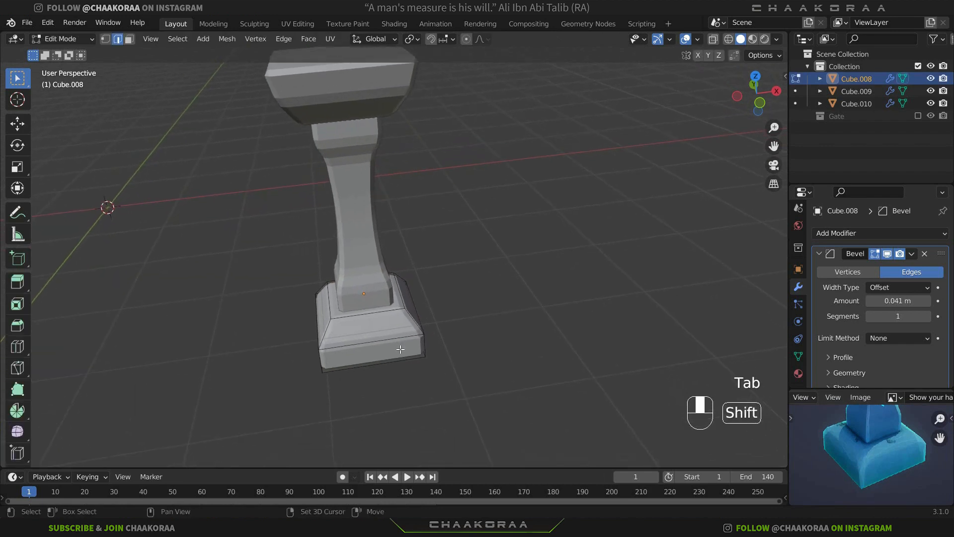
{"action": "key", "text": "a"}
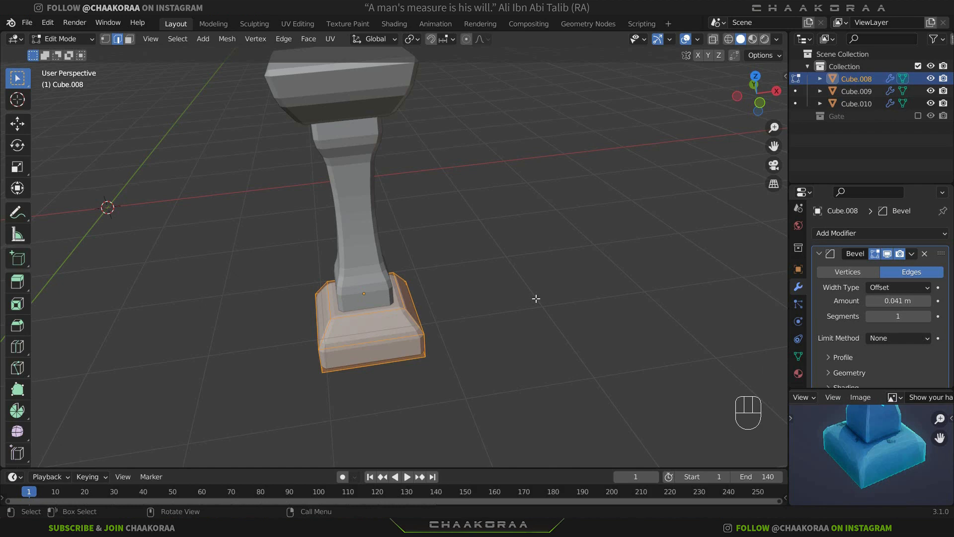
{"action": "key", "text": "s"}
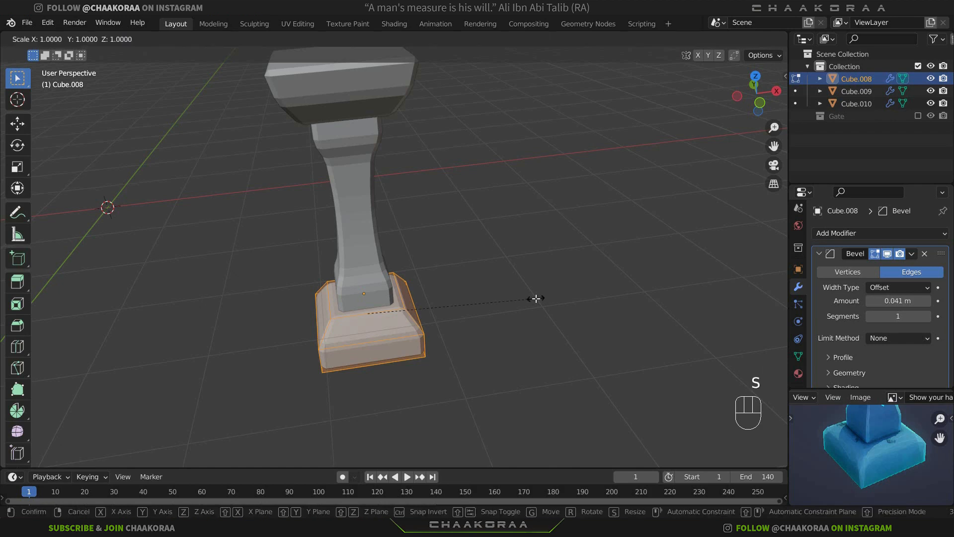
{"action": "key", "text": "z"}
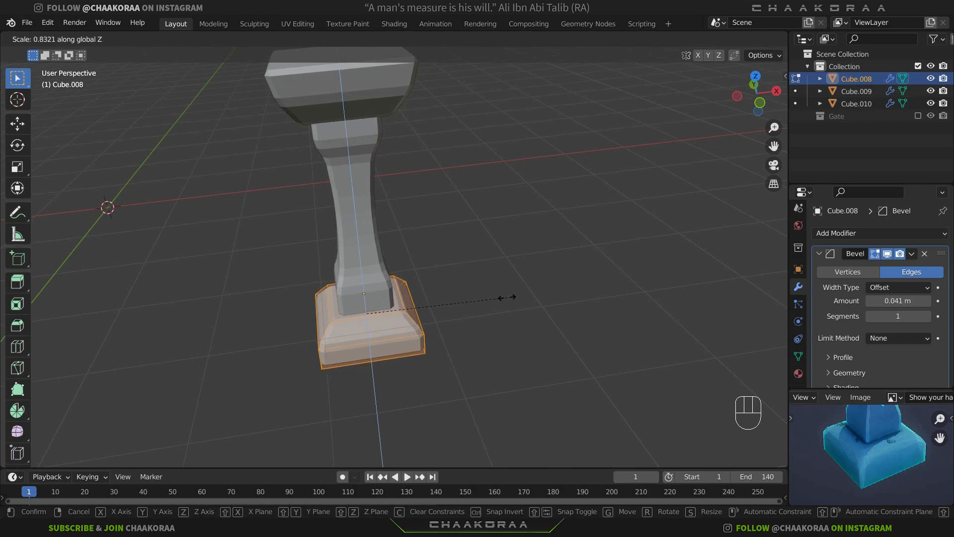
{"action": "left_click", "coordinate": [507, 297]}
{"action": "key", "text": "Tab"}
{"action": "left_click", "coordinate": [487, 300]}
Flatten the whole slab mesh along Z to match the thinner slab in the reference image
{"action": "middle_click_drag", "start_coordinate": [485, 303], "coordinate": [466, 353]}
{"action": "middle_click_drag", "start_coordinate": [459, 256], "coordinate": [464, 271], "text": "shift"}
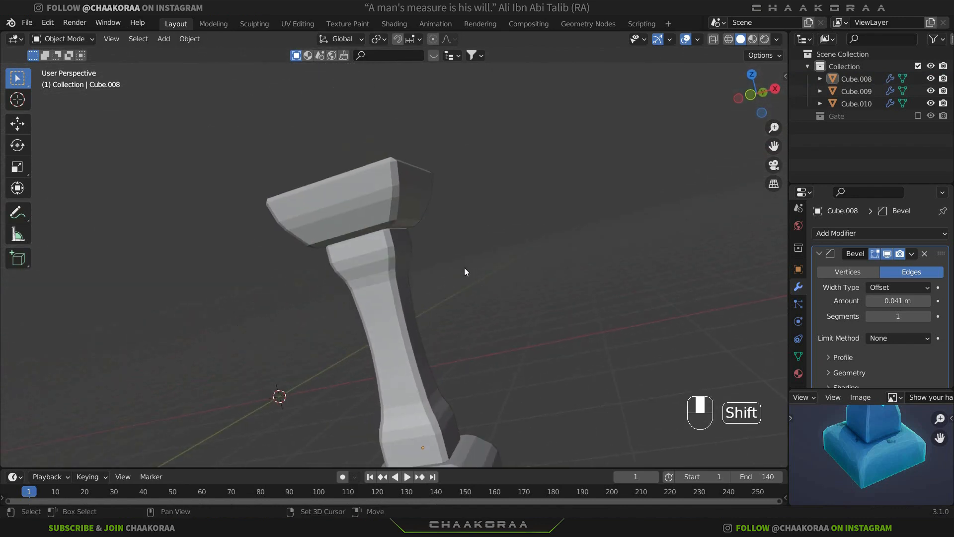
{"action": "left_click", "coordinate": [417, 213]}
{"action": "middle_click_drag", "start_coordinate": [852, 491], "coordinate": [864, 437]}
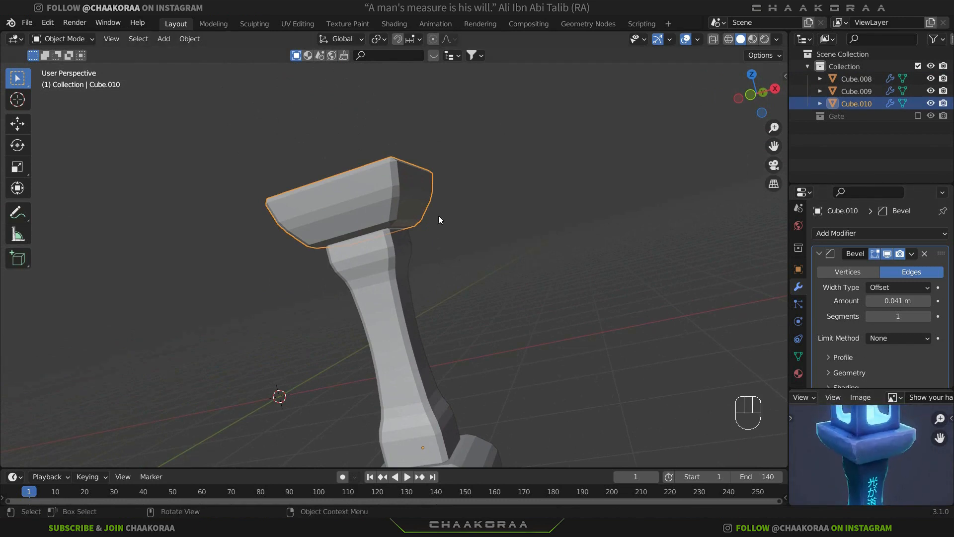
{"action": "key", "text": "Tab"}
{"action": "middle_click_drag", "start_coordinate": [452, 212], "coordinate": [477, 221]}
{"action": "key", "text": "a"}
{"action": "key", "text": "s"}
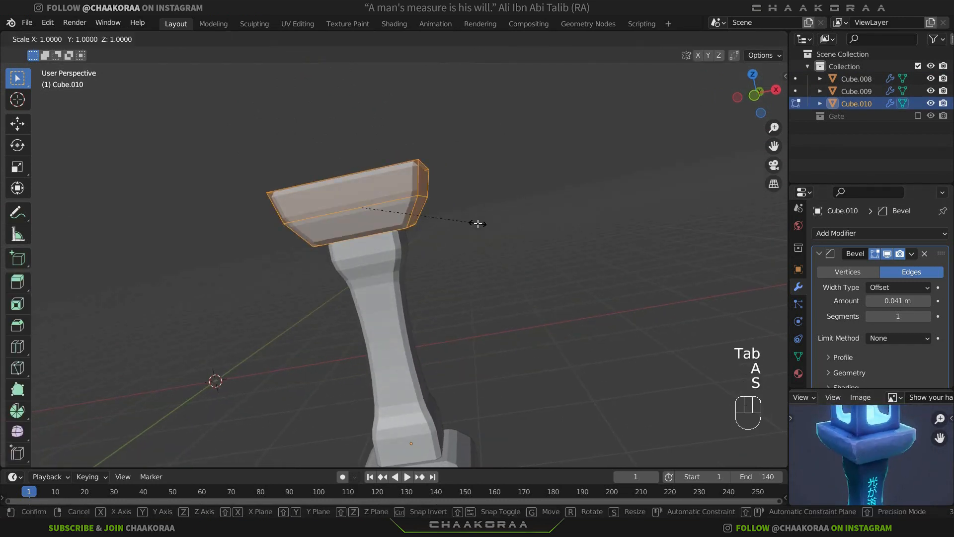
{"action": "key", "text": "z"}
{"action": "left_click", "coordinate": [452, 219]}
{"action": "key", "text": "Tab"}
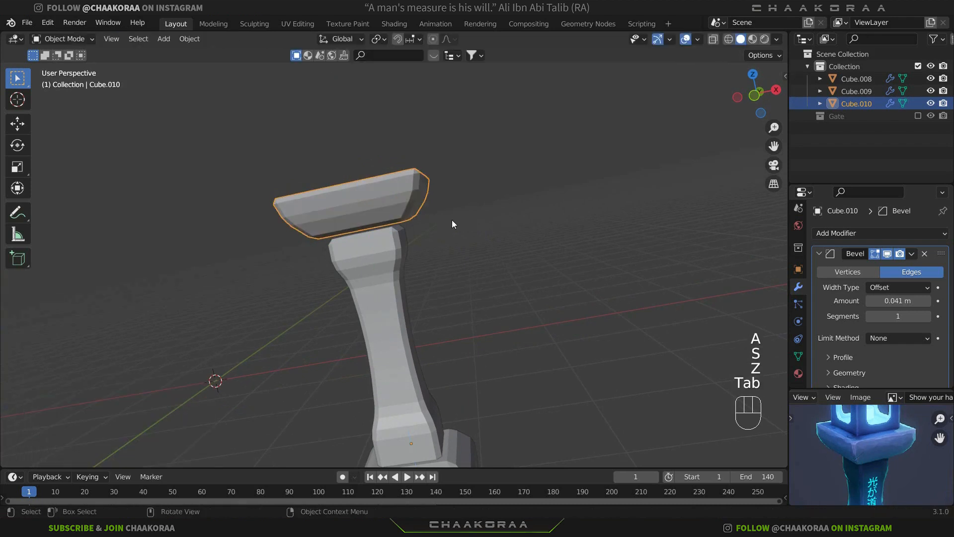
Lower the slab object about 0.054 m along Z onto the pillar's top
{"action": "key", "text": "f"}
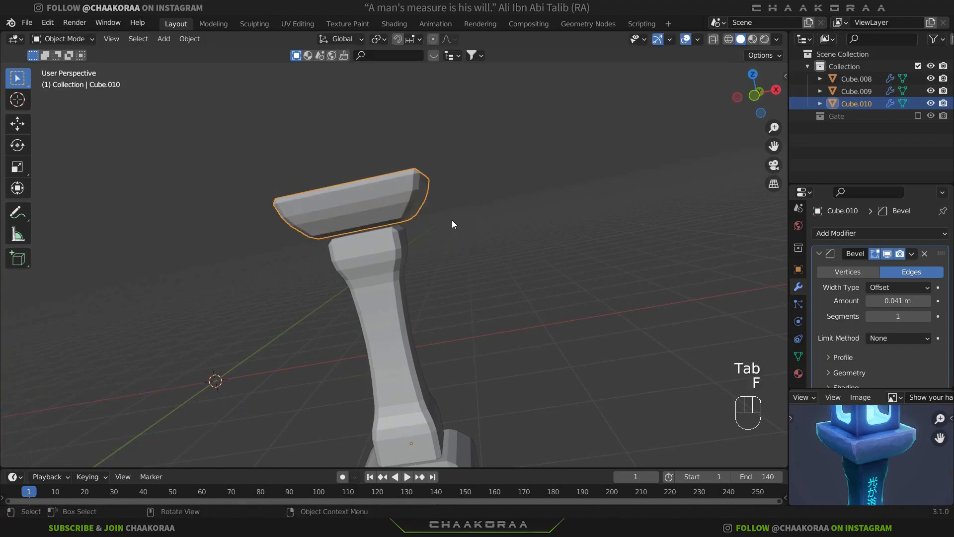
{"action": "key", "text": "g"}
{"action": "key", "text": "z"}
{"action": "left_click", "coordinate": [458, 244]}
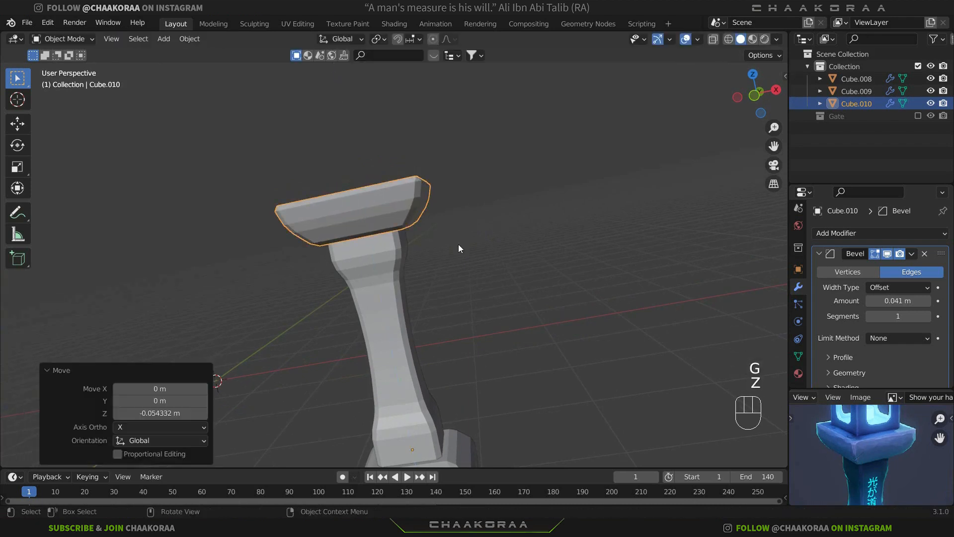
{"action": "left_click", "coordinate": [487, 203]}
{"action": "middle_click_drag", "start_coordinate": [487, 203], "coordinate": [437, 271]}
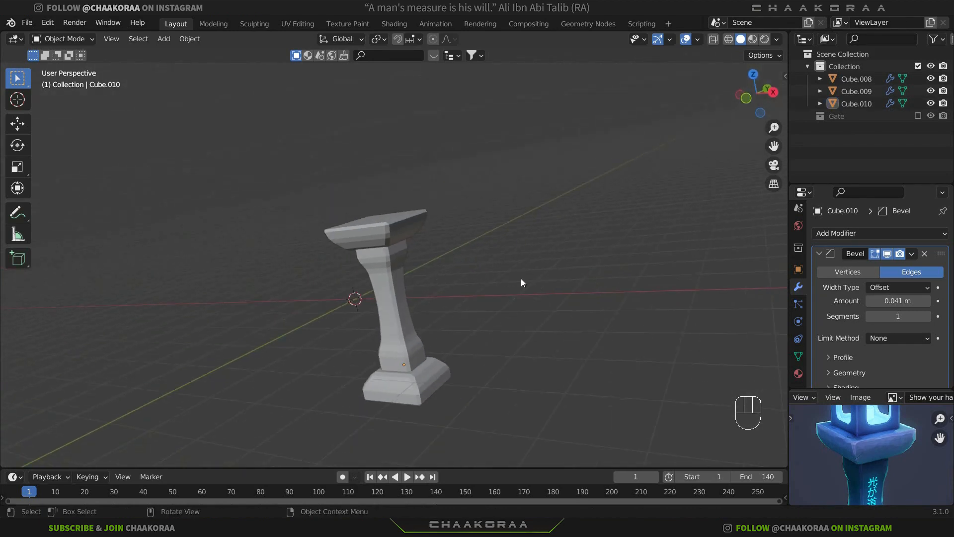
Duplicate the slab's top face in place and separate the copy into its own object for the light chamber
{"action": "middle_click_drag", "start_coordinate": [845, 421], "coordinate": [843, 444]}
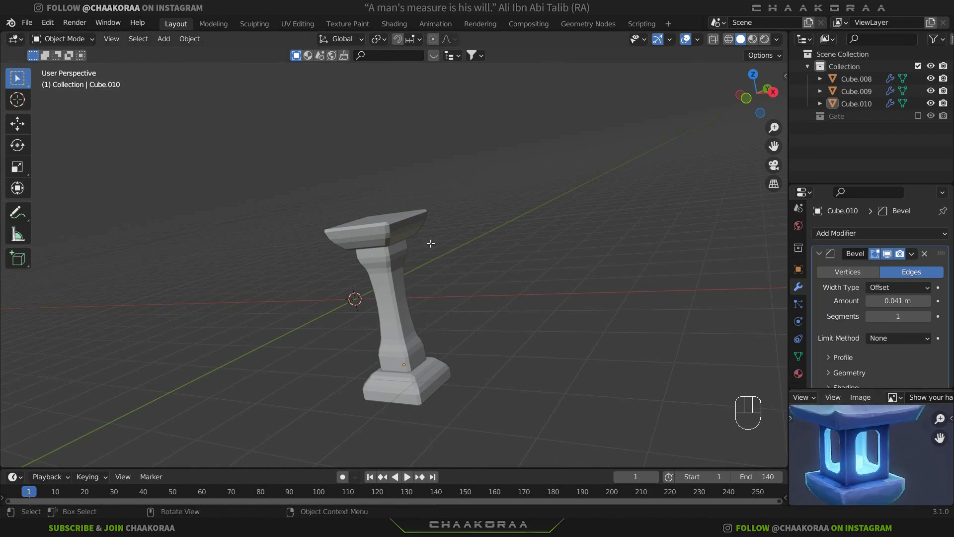
{"action": "key", "text": "Tab"}
{"action": "middle_click_drag", "start_coordinate": [400, 230], "coordinate": [378, 216]}
{"action": "left_click", "coordinate": [380, 216]}
{"action": "key", "text": "Tab"}
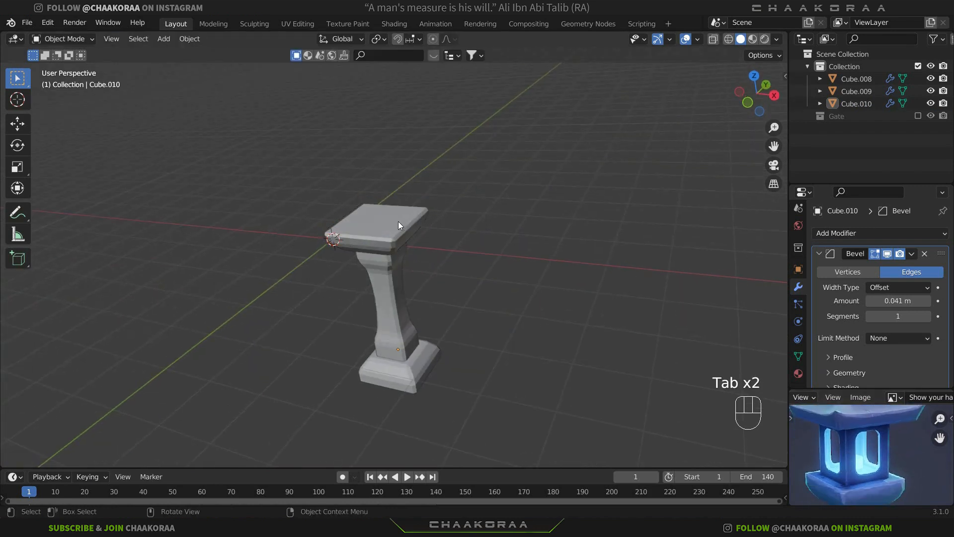
{"action": "key", "text": "Tab"}
{"action": "left_click", "coordinate": [128, 43]}
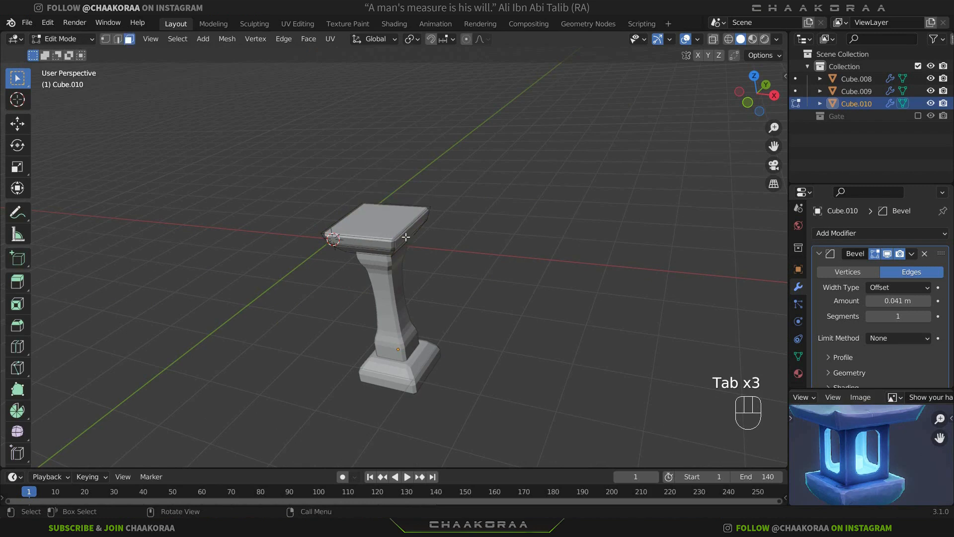
{"action": "left_click", "coordinate": [403, 230]}
{"action": "key", "text": "shift+d"}
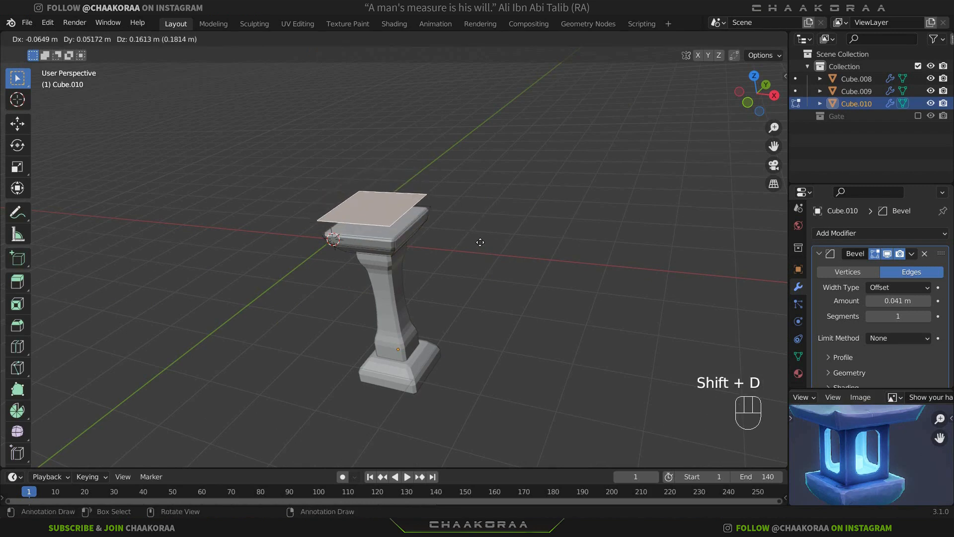
{"action": "right_click", "coordinate": [480, 242]}
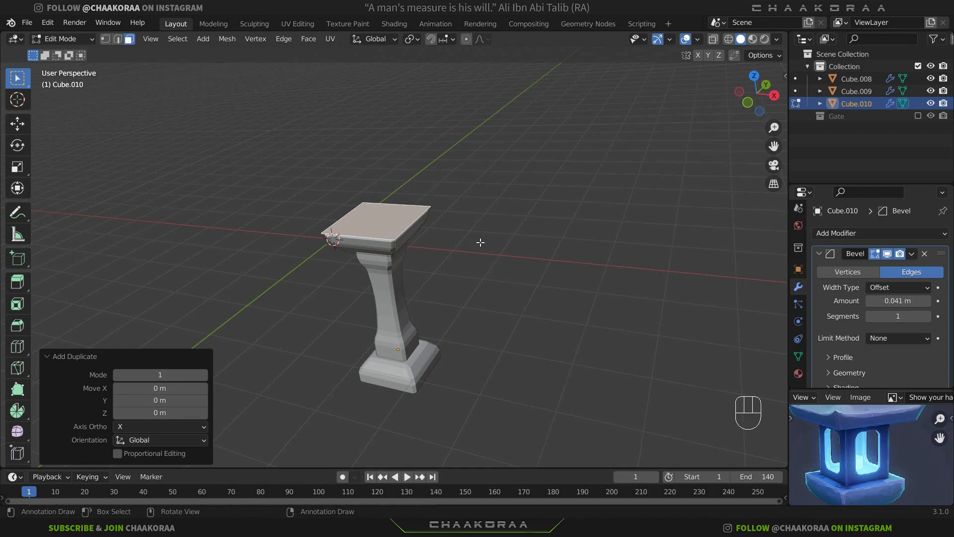
{"action": "key", "text": "p"}
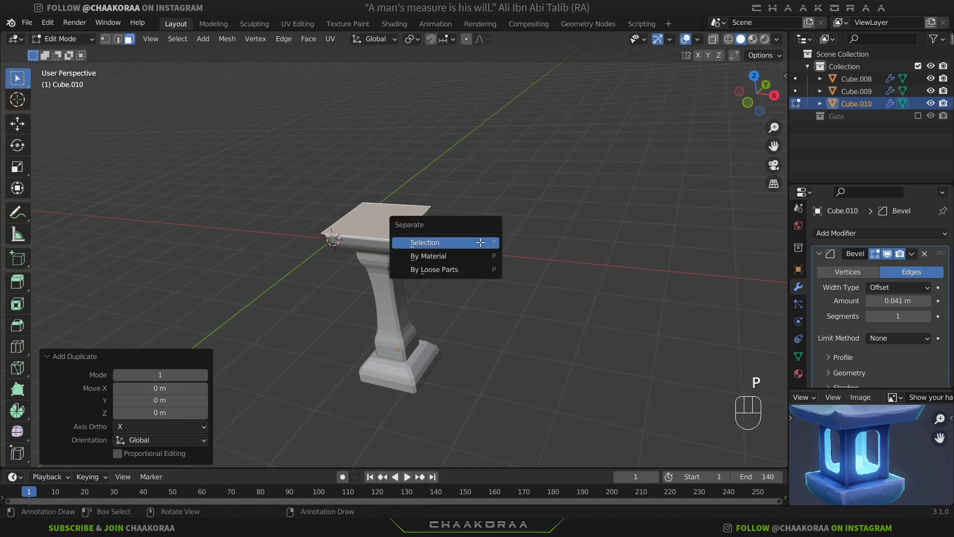
{"action": "left_click", "coordinate": [479, 242]}
{"action": "key", "text": "Tab"}
{"action": "left_click", "coordinate": [386, 215]}
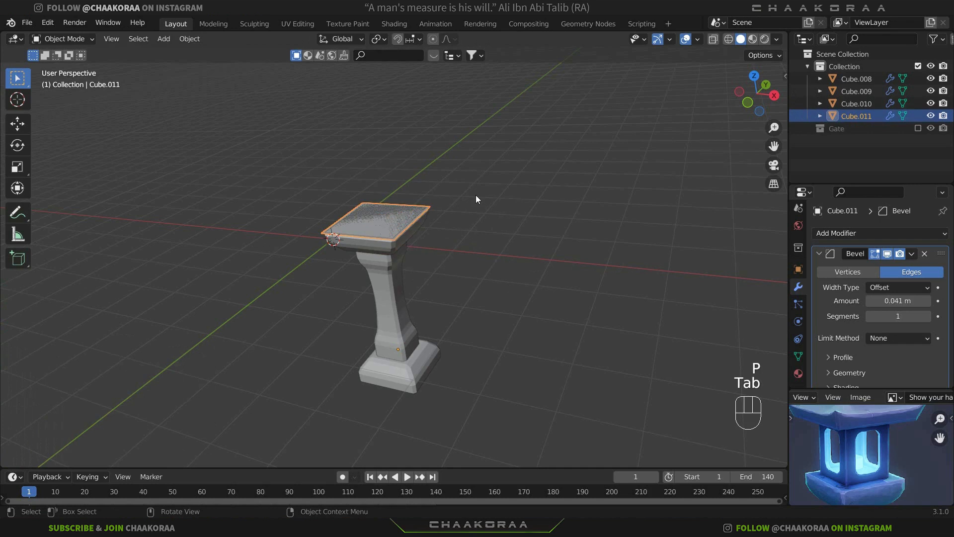
Scale the separated face to about 0.72 and refine it by about 0.983, leaving a border around it on the slab
{"action": "key", "text": "Tab"}
{"action": "key", "text": "a"}
{"action": "key", "text": "s"}
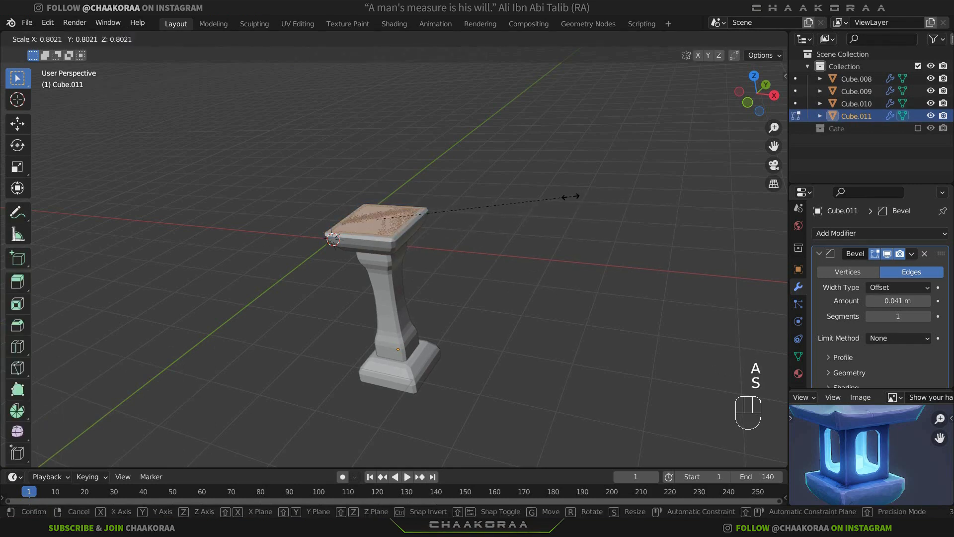
{"action": "left_click", "coordinate": [551, 196]}
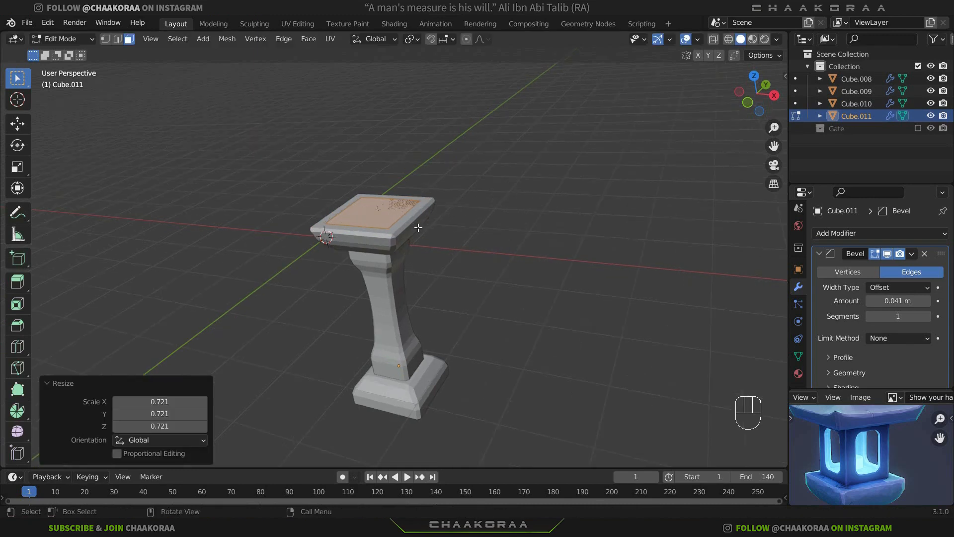
{"action": "key", "text": "ctrl+z"}
{"action": "key", "text": "s"}
{"action": "left_click", "coordinate": [571, 193]}
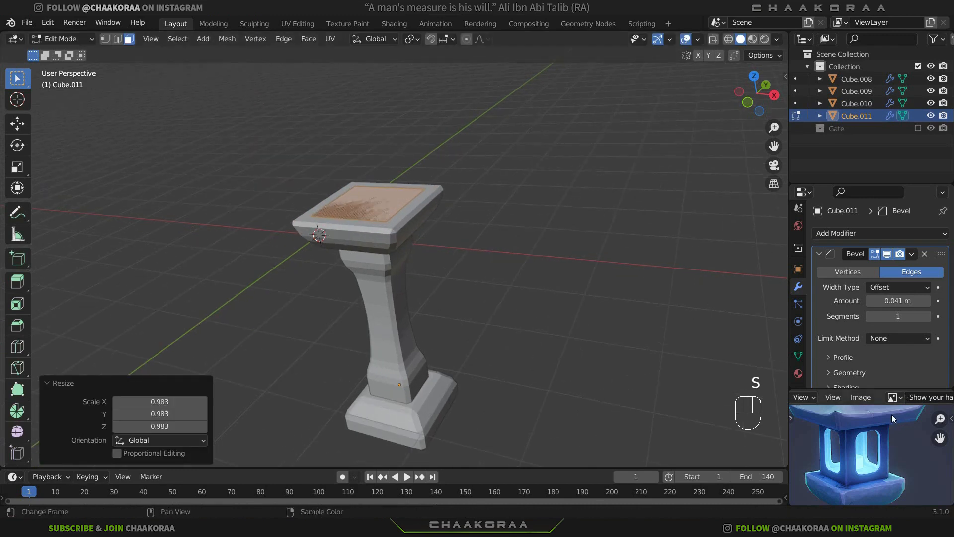
Extrude the separated face about 0.85 m upward into a box and lower its top face about 0.08 m along Z
{"action": "key", "text": "e"}
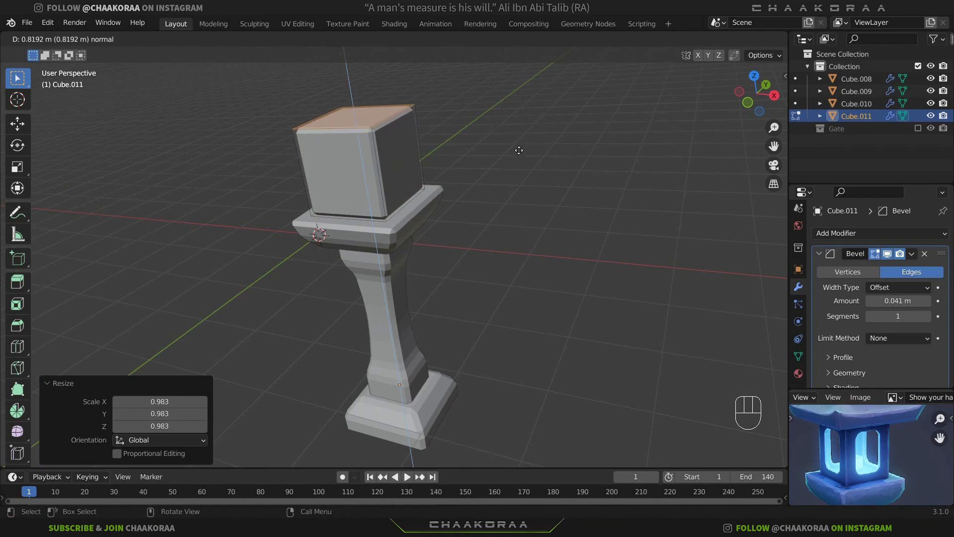
{"action": "left_click", "coordinate": [518, 150]}
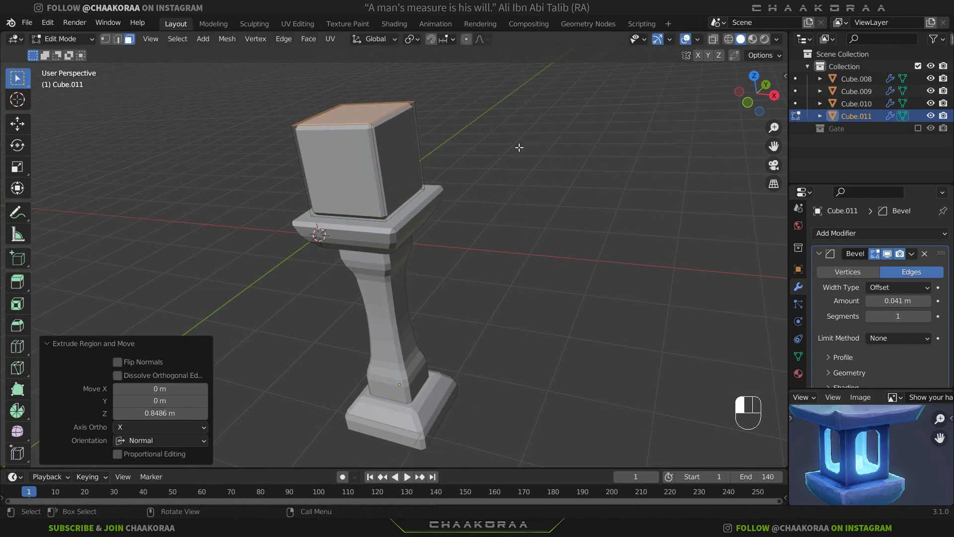
{"action": "middle_click_drag", "start_coordinate": [519, 150], "coordinate": [527, 168]}
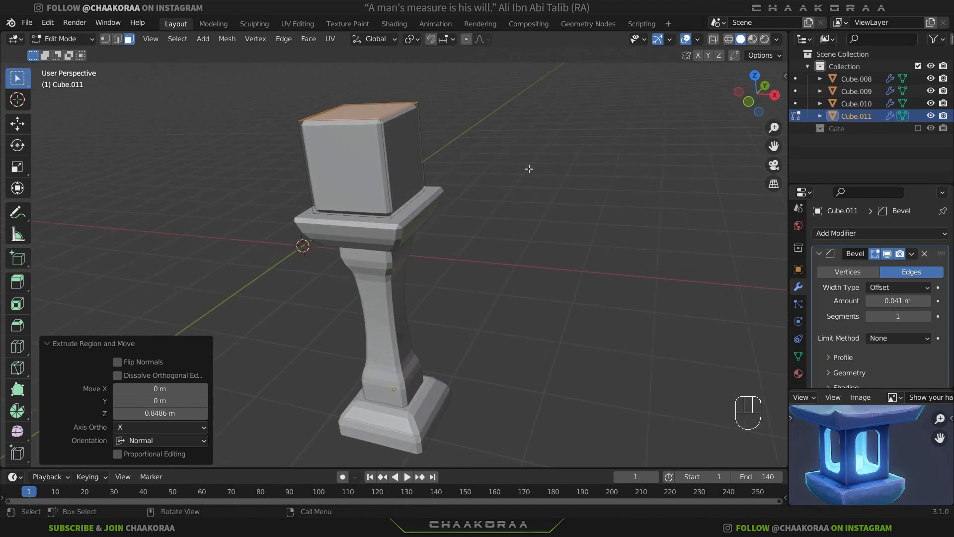
{"action": "key", "text": "g"}
{"action": "key", "text": "z"}
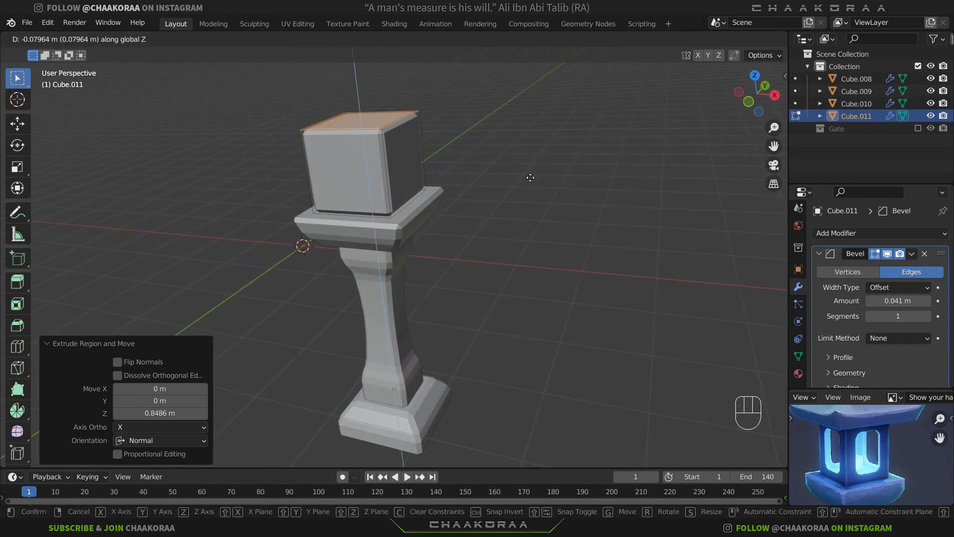
{"action": "left_click", "coordinate": [531, 177]}
{"action": "middle_click_drag", "start_coordinate": [429, 173], "coordinate": [447, 188]}
{"action": "key", "text": "Tab"}
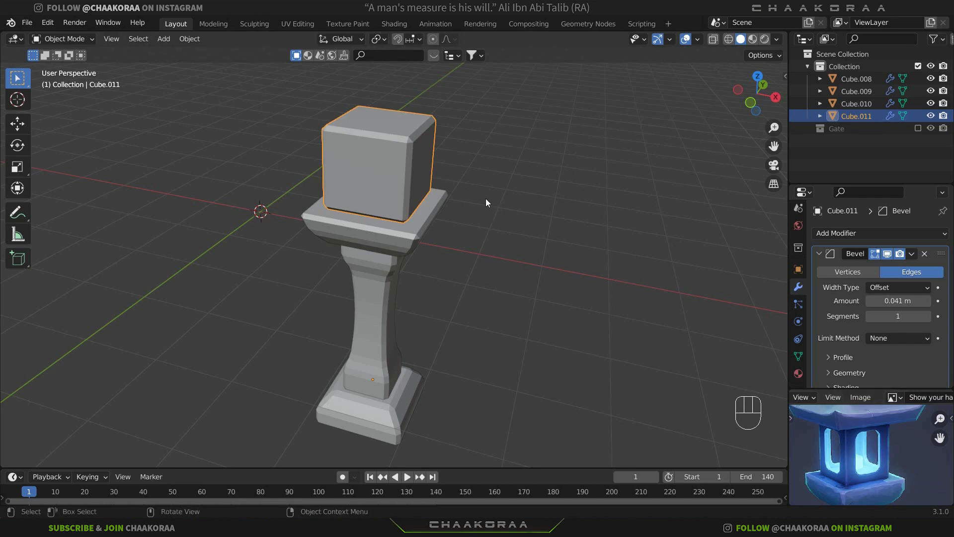
{"action": "key", "text": "Tab"}
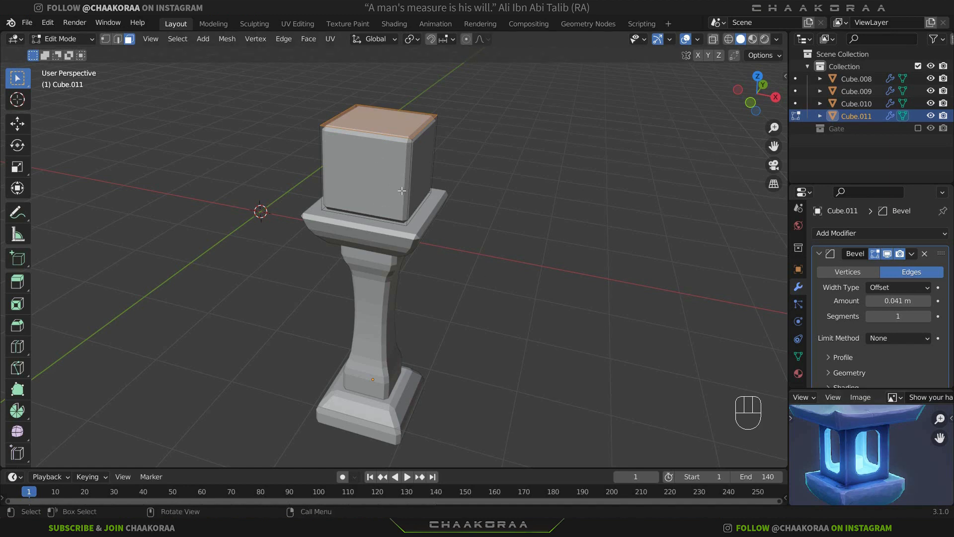
{"action": "middle_click_drag", "start_coordinate": [401, 190], "coordinate": [479, 252], "text": "shift"}
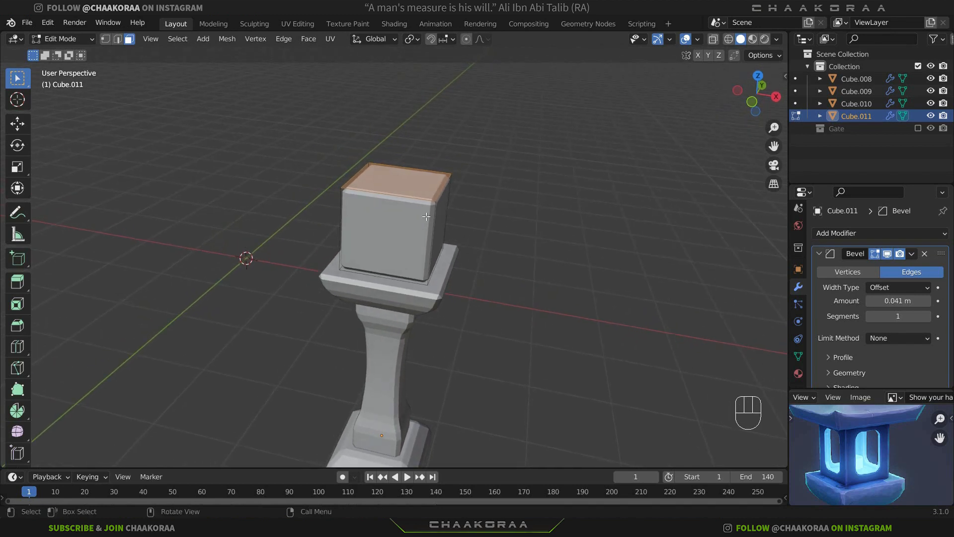
{"action": "key", "text": "ctrl+r"}
{"action": "scroll", "coordinate": [404, 205], "scroll_direction": "up", "scroll_amount": 1}
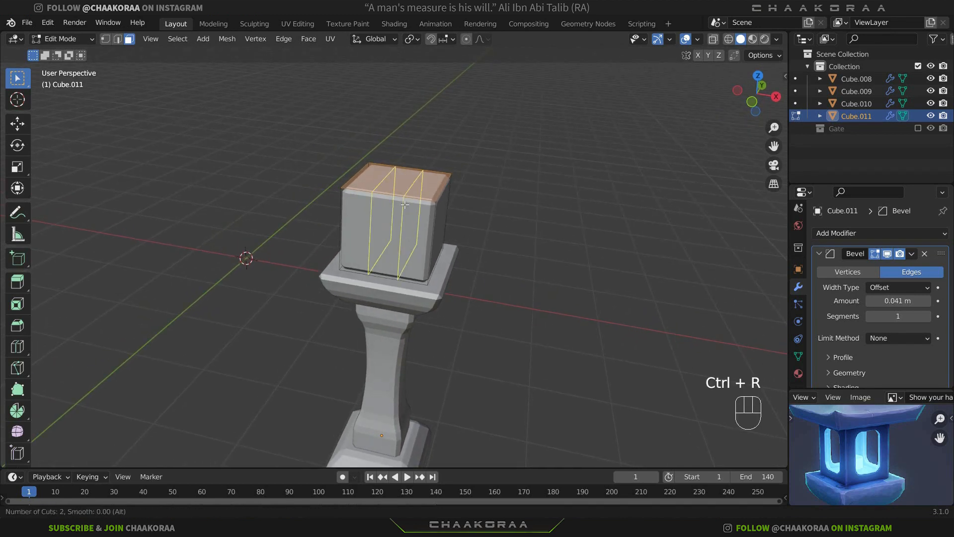
{"action": "middle_click_drag", "start_coordinate": [405, 204], "coordinate": [394, 188]}
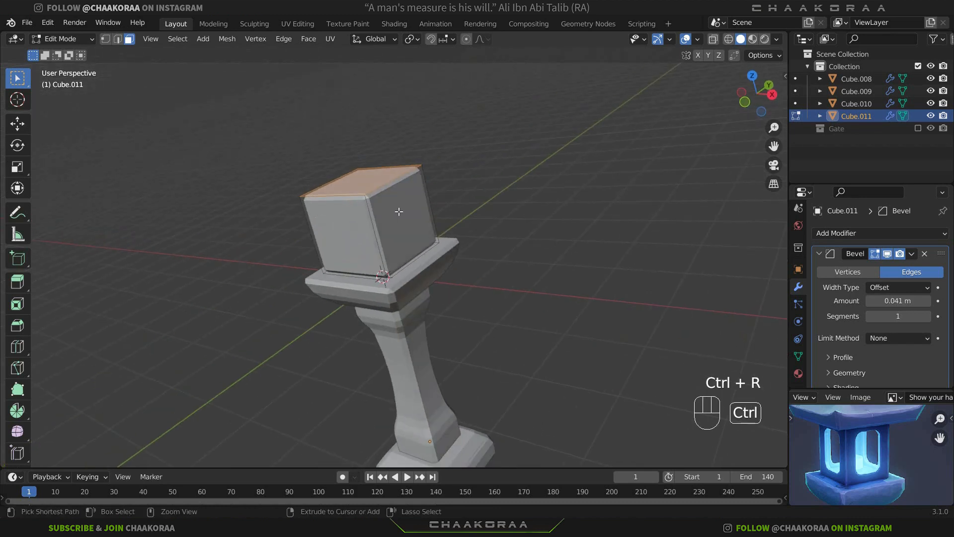
{"action": "key", "text": "ctrl+r"}
{"action": "scroll", "coordinate": [394, 189], "scroll_direction": "up", "scroll_amount": 1}
{"action": "right_click", "coordinate": [396, 191]}
{"action": "middle_click_drag", "start_coordinate": [419, 225], "coordinate": [496, 227]}
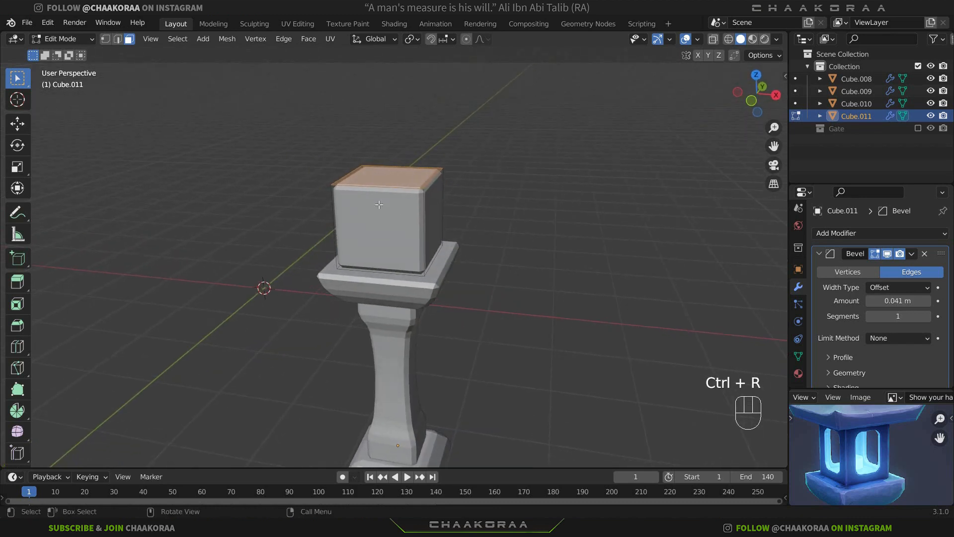
Inset the box's four side faces individually by about 0.12 m, with the boundary option off
{"action": "left_click", "coordinate": [402, 221]}
{"action": "left_click", "coordinate": [438, 217], "text": "shift"}
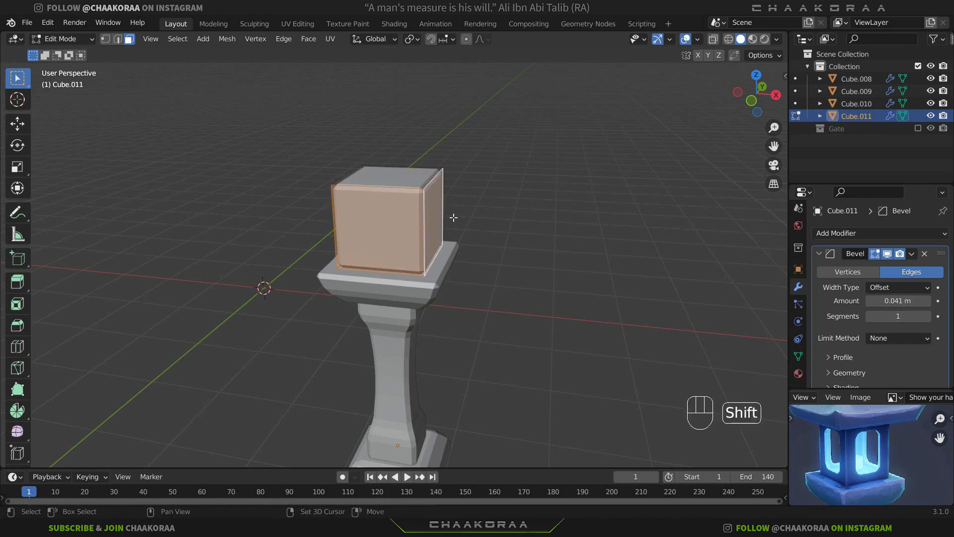
{"action": "middle_click_drag", "start_coordinate": [453, 218], "coordinate": [213, 278]}
{"action": "left_click", "coordinate": [376, 205], "text": "shift"}
{"action": "middle_click_drag", "start_coordinate": [294, 263], "coordinate": [586, 266]}
{"action": "middle_click_drag", "start_coordinate": [367, 219], "coordinate": [505, 212]}
{"action": "left_click", "coordinate": [482, 229], "text": "shift"}
{"action": "key", "text": "i"}
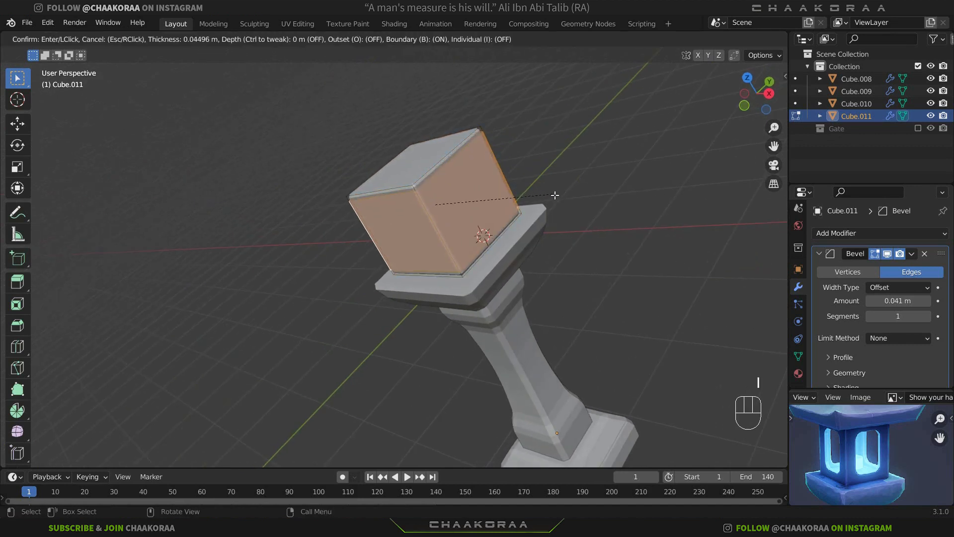
{"action": "key", "text": "b"}
{"action": "key", "text": "b"}
{"action": "key", "text": "b"}
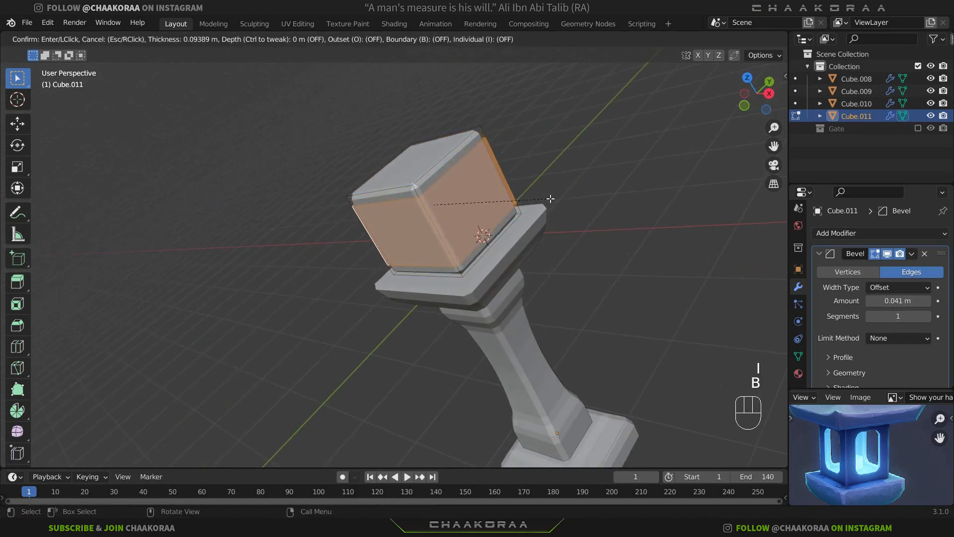
{"action": "key", "text": "i"}
{"action": "key", "text": "i"}
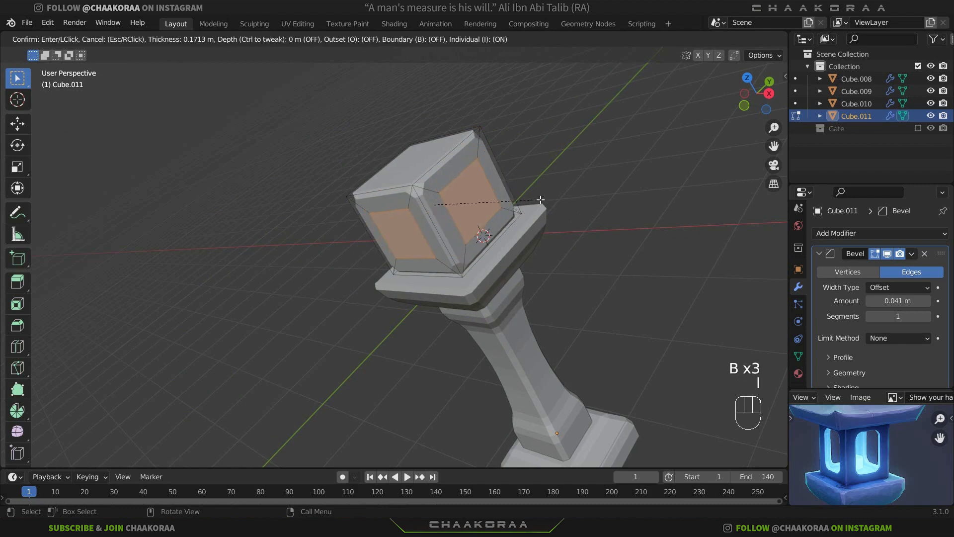
{"action": "key", "text": "i"}
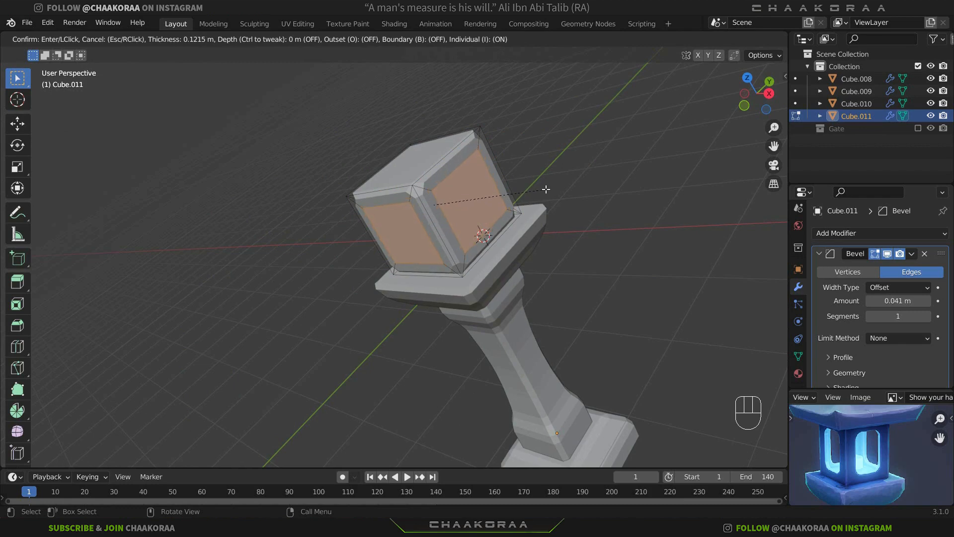
{"action": "left_click", "coordinate": [545, 189]}
Delete the four inset side faces to open windows in the light chamber
{"action": "middle_click_drag", "start_coordinate": [534, 201], "coordinate": [523, 169]}
{"action": "key", "text": "x"}
{"action": "left_click", "coordinate": [477, 284]}
{"action": "key", "text": "Tab"}
{"action": "key", "text": "Tab"}
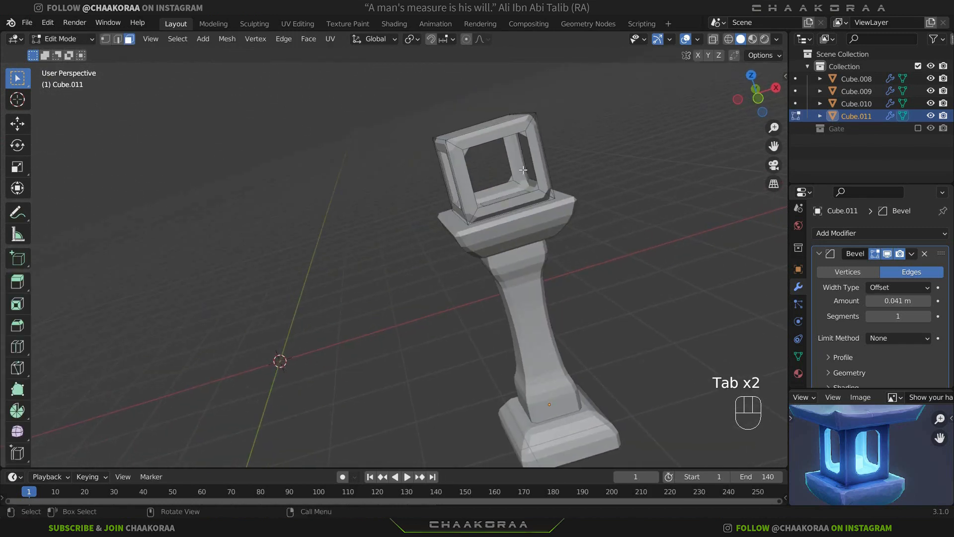
Raise all upper vertices of the light chamber about 0.126 m along Z to make it taller, and finish editing its mesh
{"action": "key", "text": "1"}
{"action": "key", "text": "alt+z"}
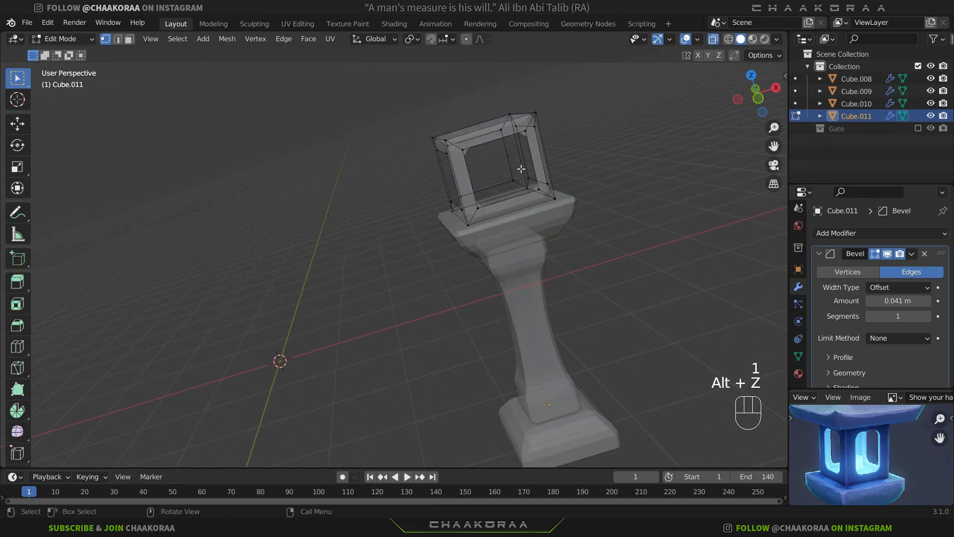
{"action": "left_click_drag", "start_coordinate": [572, 85], "coordinate": [370, 163]}
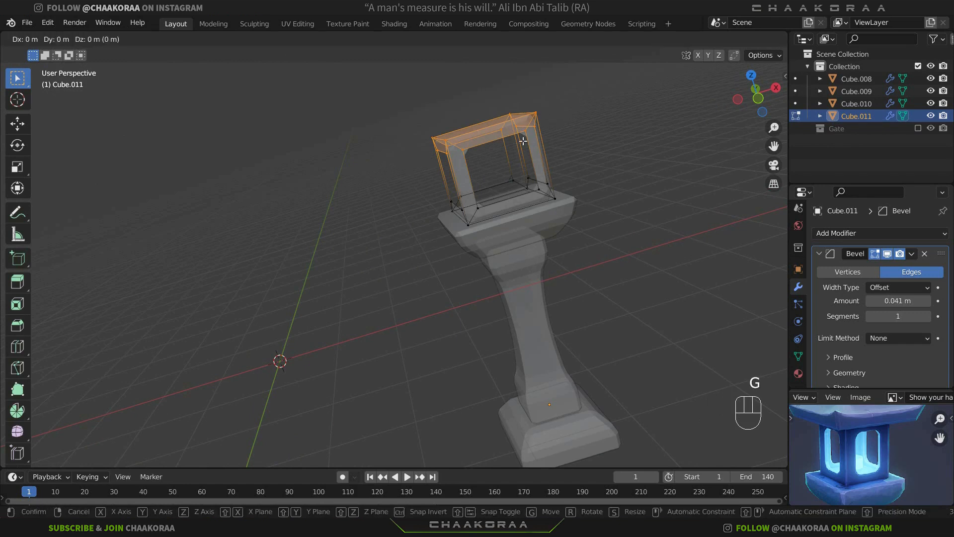
{"action": "key", "text": "g"}
{"action": "key", "text": "z"}
{"action": "left_click", "coordinate": [522, 127]}
{"action": "key", "text": "alt+z"}
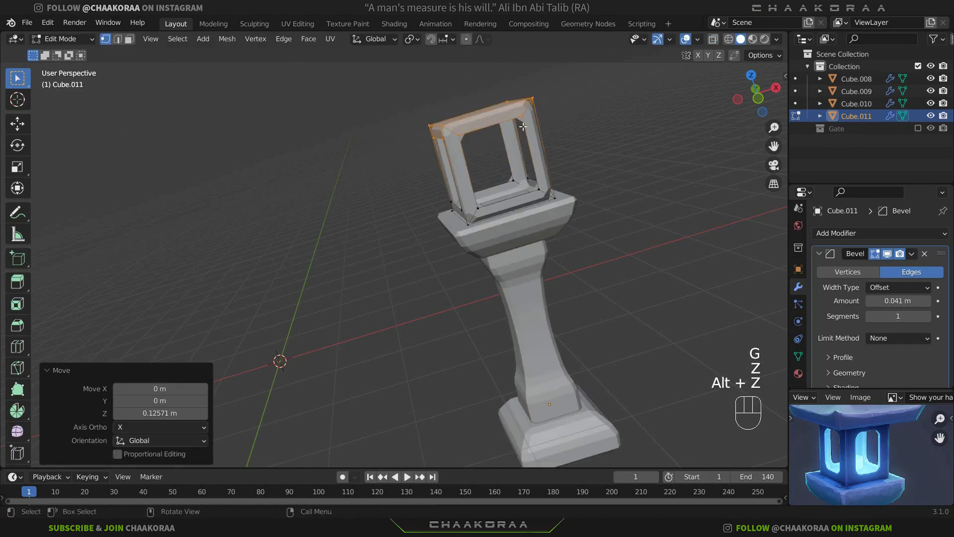
{"action": "key", "text": "Tab"}
Lower the light chamber object about 0.035 m along Z onto the slab
{"action": "mouse_move", "coordinate": [521, 156]}
{"action": "middle_mouse_down"}
{"action": "mouse_move", "coordinate": [475, 157]}
{"action": "mouse_move", "coordinate": [464, 172]}
{"action": "mouse_move", "coordinate": [526, 153]}
{"action": "middle_mouse_up"}
{"action": "key", "text": "g"}
{"action": "key", "text": "z"}
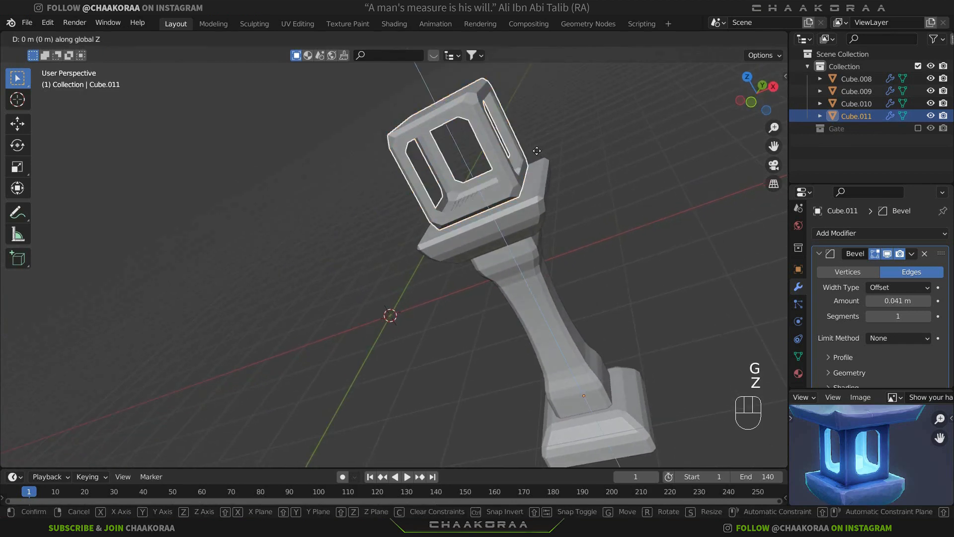
{"action": "left_click", "coordinate": [538, 154]}
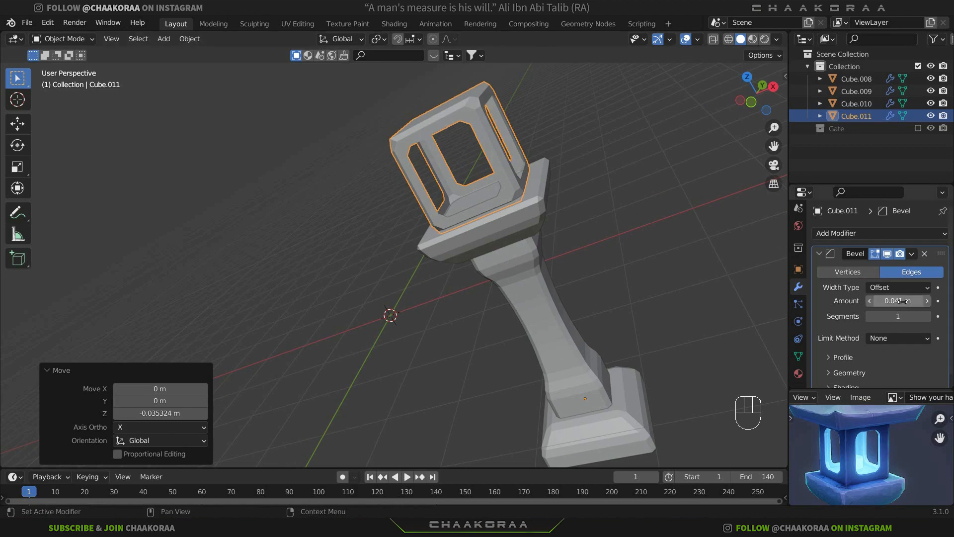
Set the light chamber's Bevel amount to 0.028 m and add a Solidify modifier to it
{"action": "left_click_drag", "start_coordinate": [910, 302], "coordinate": [894, 302], "text": "shift"}
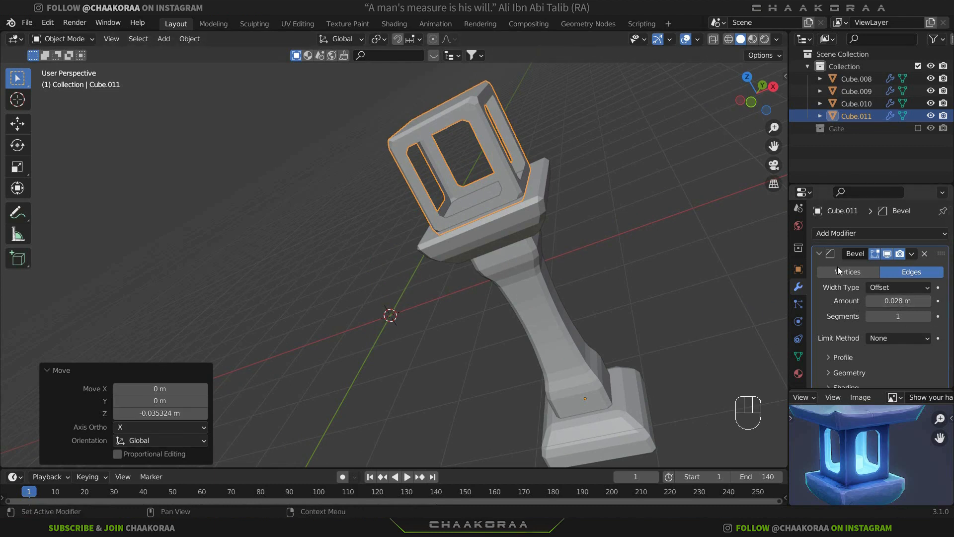
{"action": "left_click", "coordinate": [819, 254]}
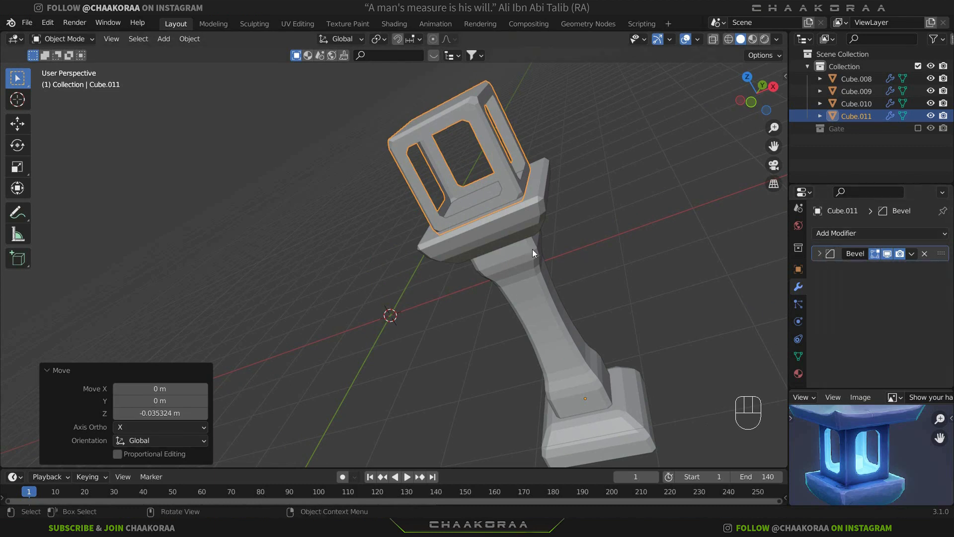
{"action": "left_click", "coordinate": [851, 234]}
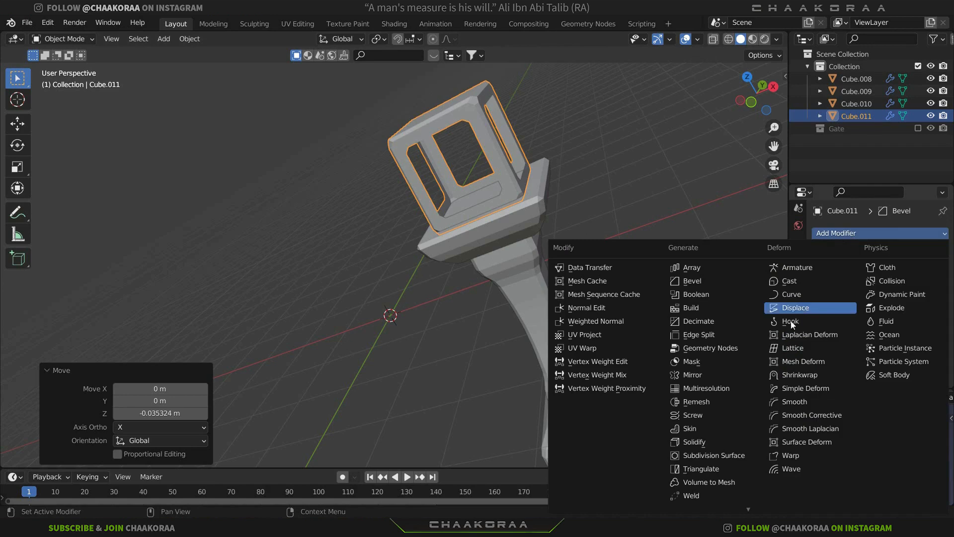
{"action": "left_click", "coordinate": [720, 441]}
{"action": "scroll", "coordinate": [551, 177], "scroll_direction": "up", "scroll_amount": 2}
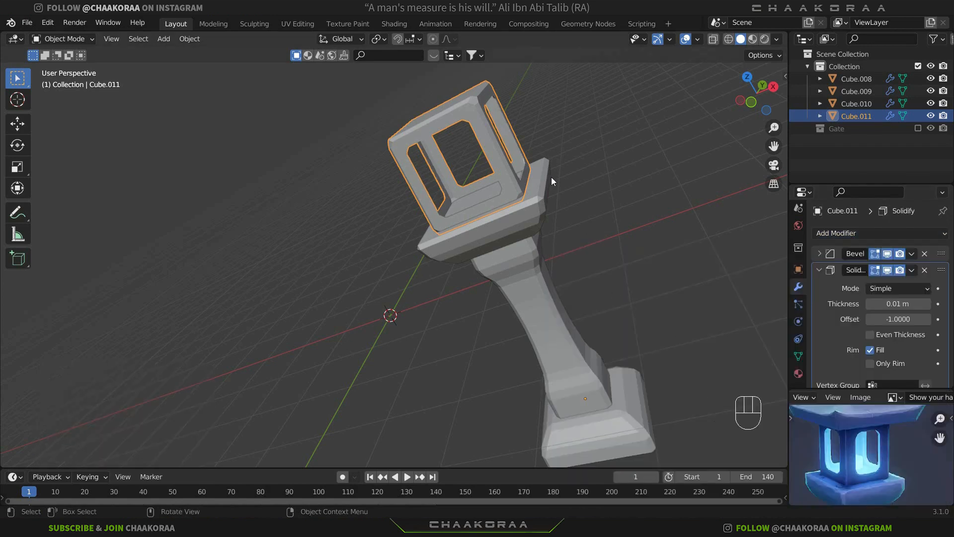
Compare the light chamber's wall edges up close with the Solidify modifier hidden and shown in the viewport
{"action": "scroll", "coordinate": [521, 123], "scroll_direction": "up", "scroll_amount": 2}
{"action": "middle_click_drag", "start_coordinate": [549, 116], "coordinate": [477, 236], "text": "shift"}
{"action": "scroll", "coordinate": [401, 260], "scroll_direction": "up", "scroll_amount": 2}
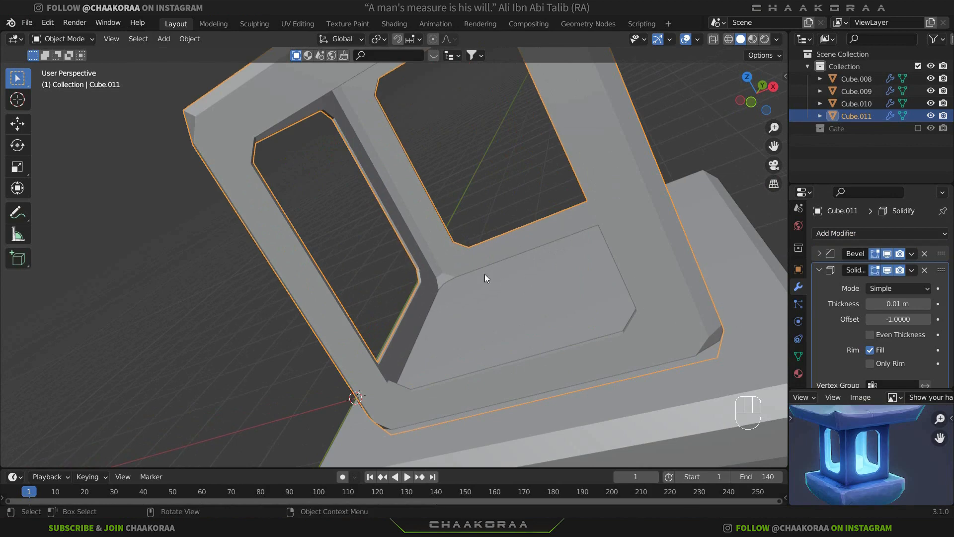
{"action": "left_click", "coordinate": [887, 270]}
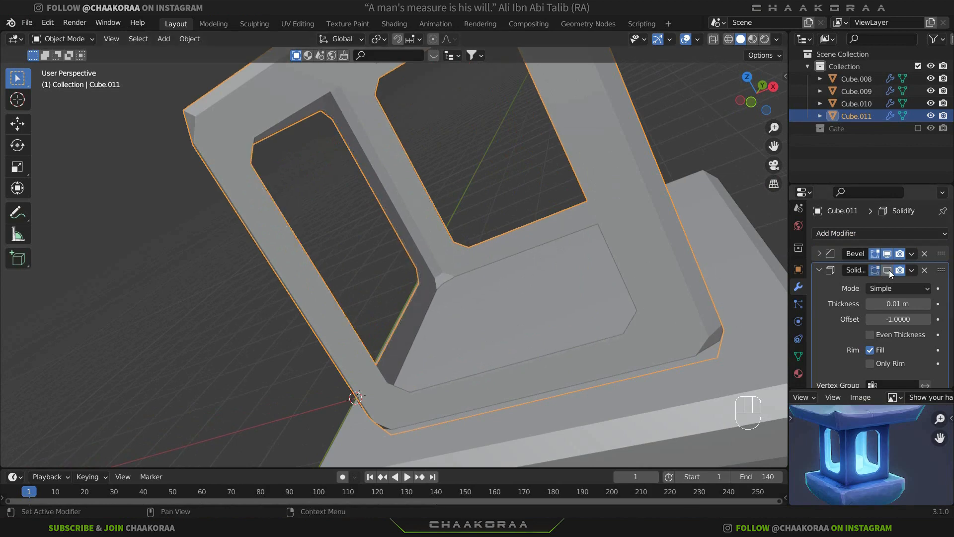
{"action": "mouse_move", "coordinate": [465, 267]}
{"action": "middle_mouse_down"}
{"action": "mouse_move", "coordinate": [532, 256]}
{"action": "mouse_move", "coordinate": [476, 273]}
{"action": "middle_mouse_up"}
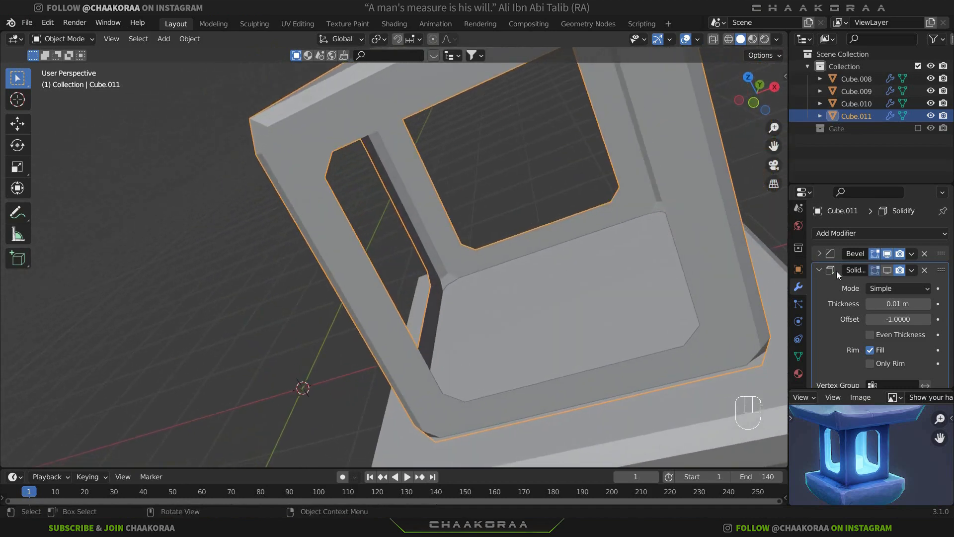
{"action": "left_click", "coordinate": [887, 270]}
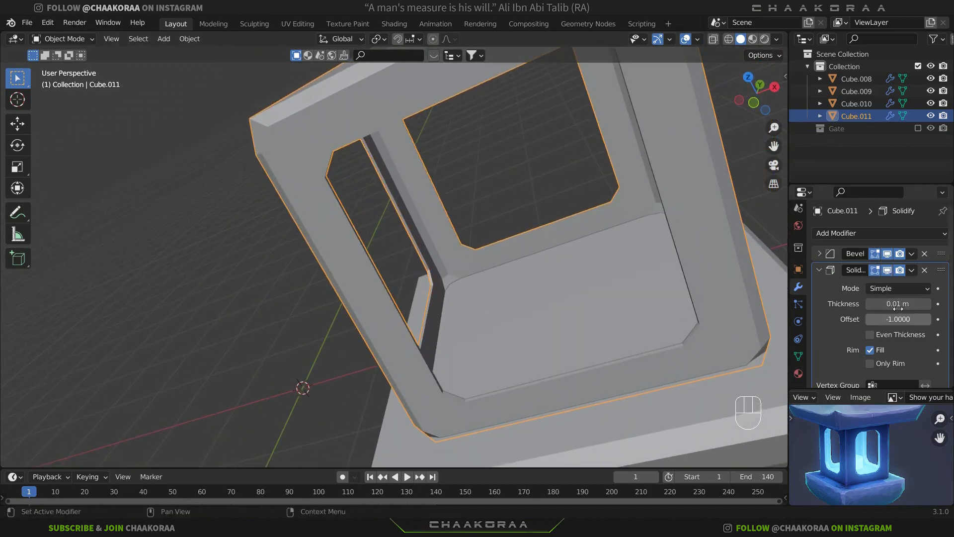
Set the light chamber's Solidify thickness to 0.033 m and enable Even Thickness
{"action": "left_click_drag", "start_coordinate": [897, 303], "coordinate": [943, 303], "text": "shift"}
{"action": "middle_click_drag", "start_coordinate": [646, 312], "coordinate": [606, 312]}
{"action": "left_click", "coordinate": [870, 335]}
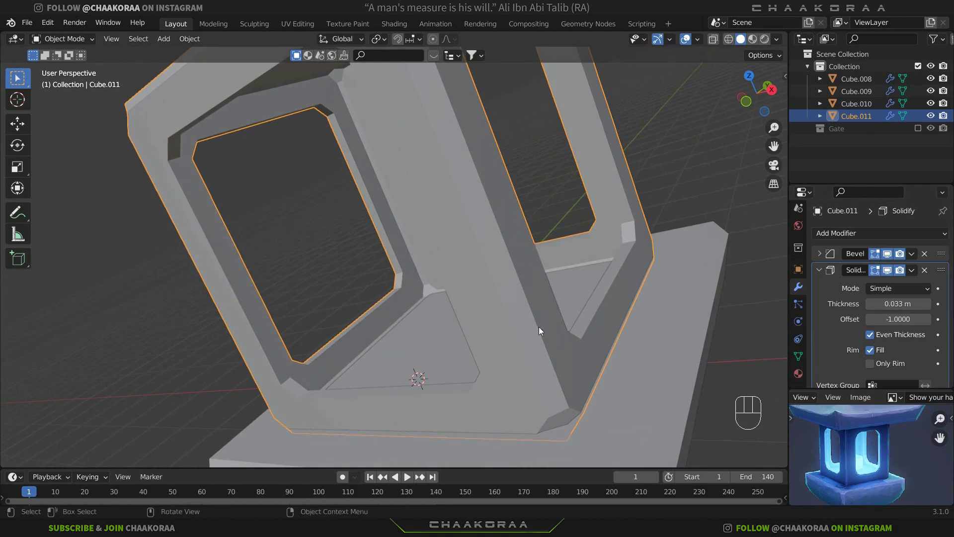
{"action": "middle_click_drag", "start_coordinate": [539, 326], "coordinate": [603, 291]}
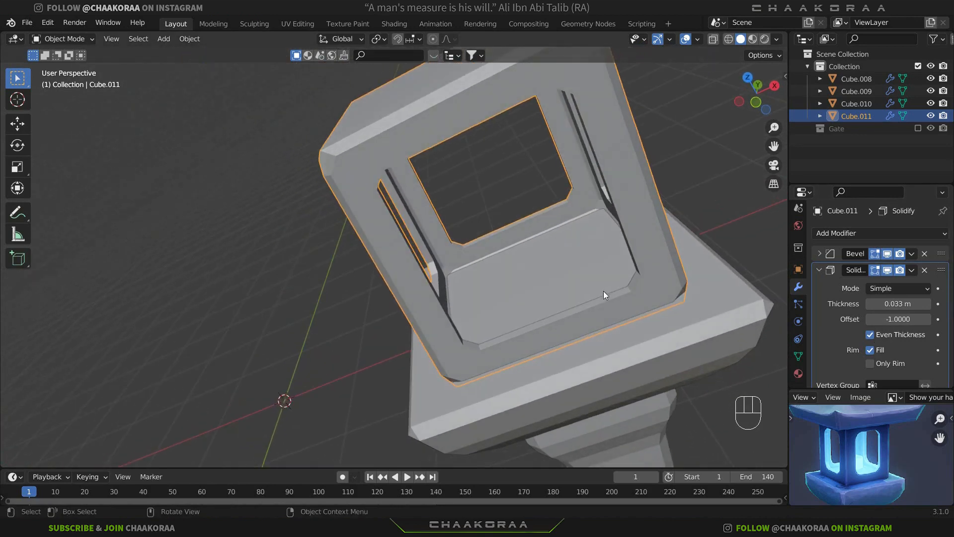
{"action": "scroll", "coordinate": [596, 269], "scroll_direction": "down", "scroll_amount": 3}
Lower the light chamber object about 0.017 m along Z so it sits into the slab
{"action": "mouse_move", "coordinate": [582, 244]}
{"action": "middle_mouse_down"}
{"action": "mouse_move", "coordinate": [544, 288]}
{"action": "mouse_move", "coordinate": [567, 245]}
{"action": "middle_mouse_up"}
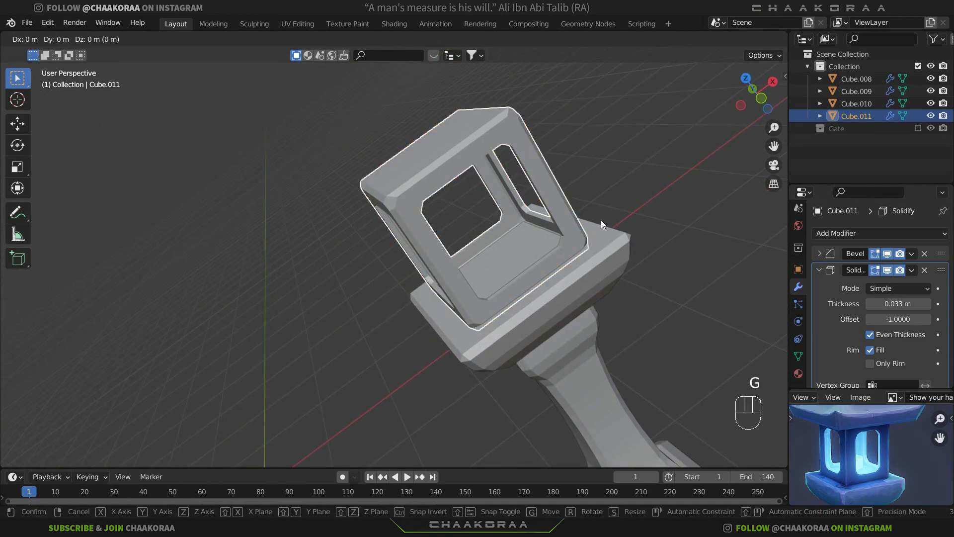
{"action": "key", "text": "g"}
{"action": "key", "text": "z"}
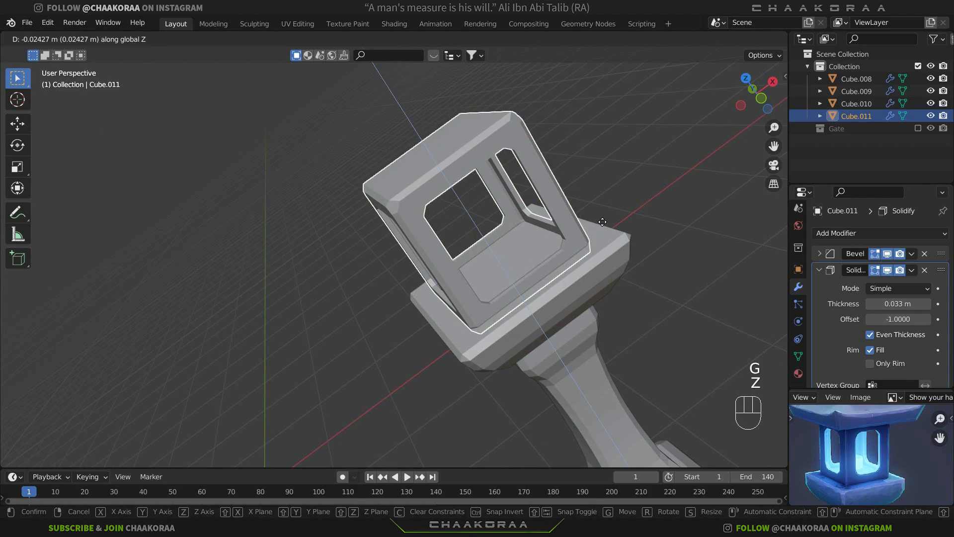
{"action": "right_click", "coordinate": [602, 221]}
{"action": "key", "text": "g"}
{"action": "key", "text": "z"}
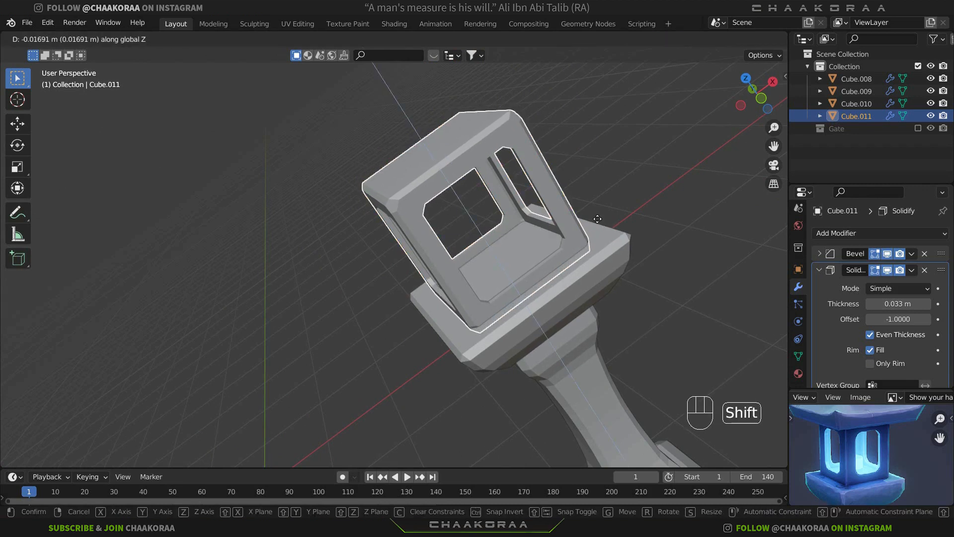
{"action": "left_click", "coordinate": [598, 219], "text": "shift"}
Duplicate the light chamber's top face in place and separate the copy into its own object for the roof
{"action": "scroll", "coordinate": [881, 452], "scroll_direction": "down", "scroll_amount": 3}
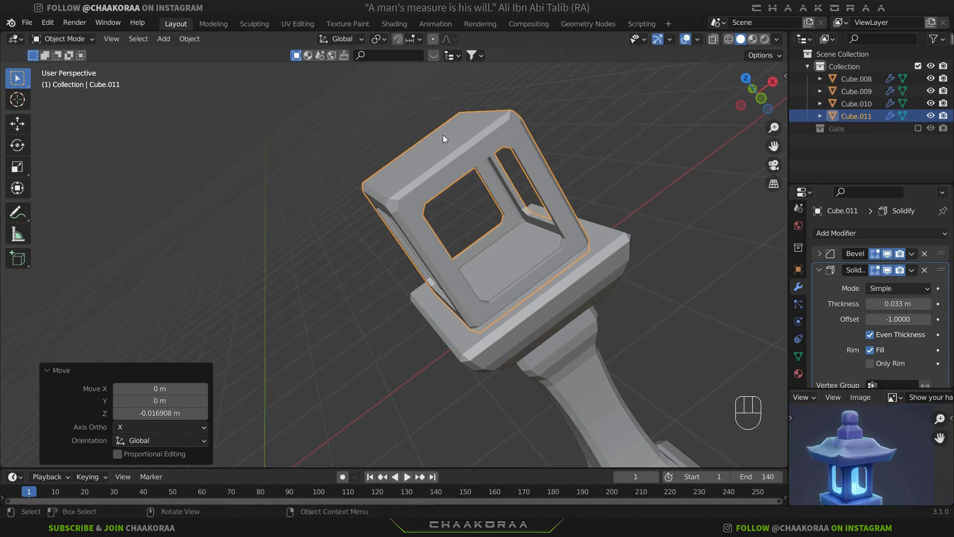
{"action": "key", "text": "Tab"}
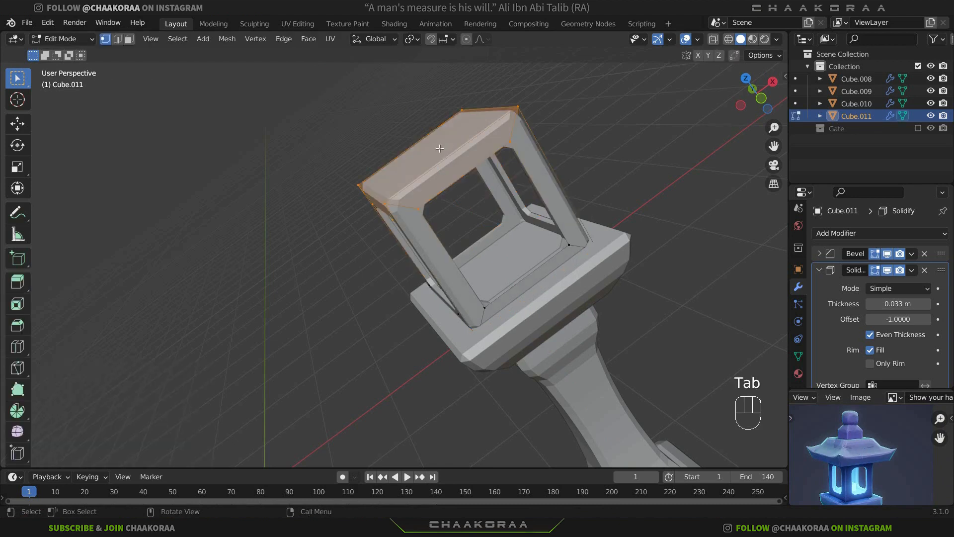
{"action": "key", "text": "3"}
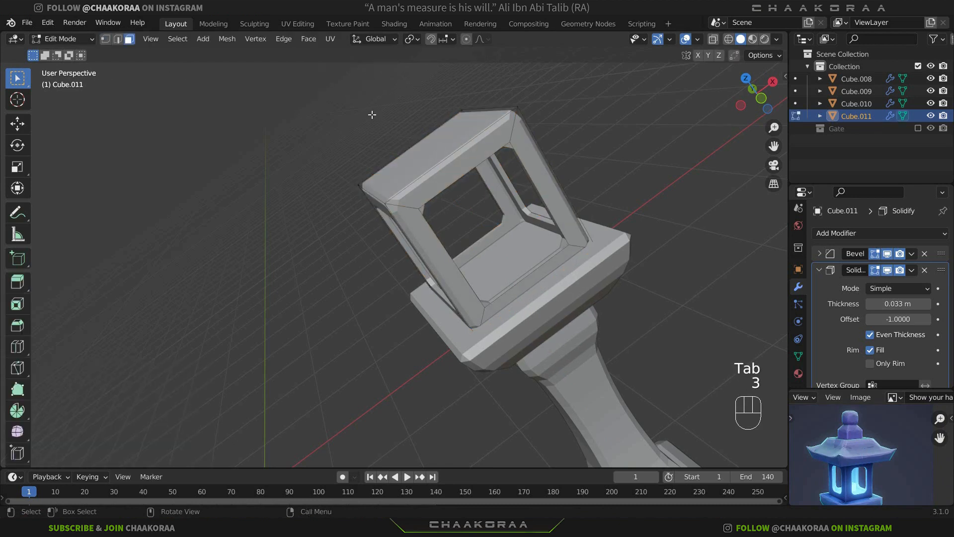
{"action": "left_click", "coordinate": [432, 144]}
{"action": "middle_click_drag", "start_coordinate": [432, 143], "coordinate": [585, 214]}
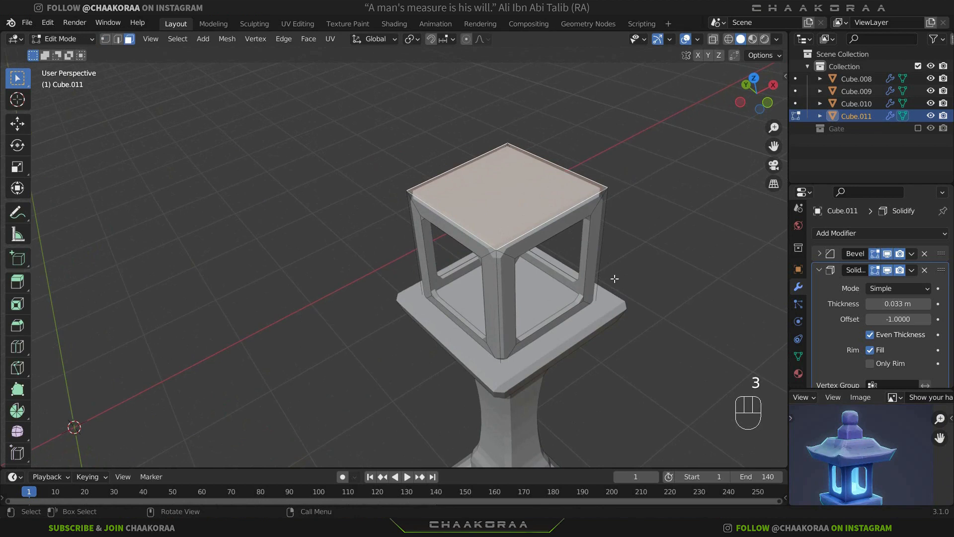
{"action": "key", "text": "shift+d"}
{"action": "right_click", "coordinate": [597, 215]}
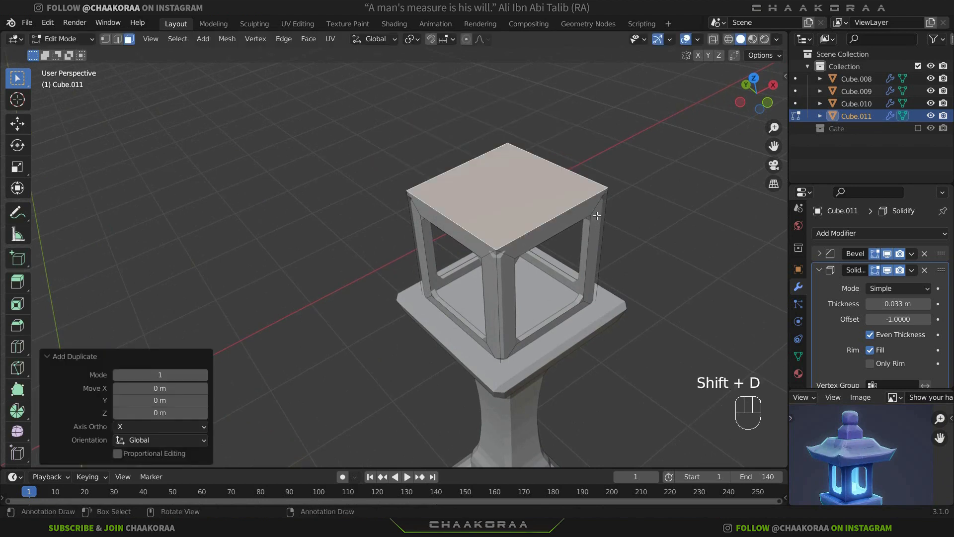
{"action": "key", "text": "p"}
{"action": "left_click", "coordinate": [597, 216]}
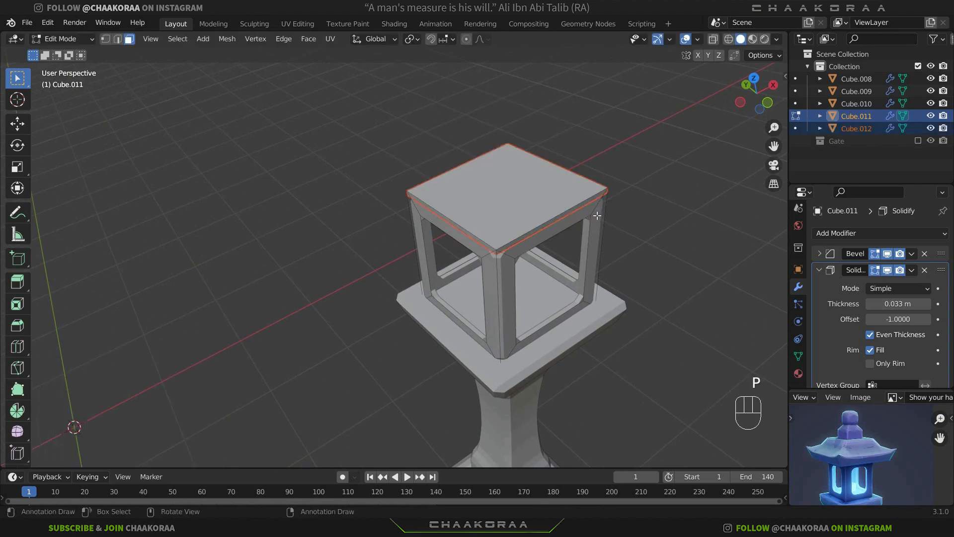
Finish editing the chamber mesh and remove the Solidify modifier from the separated roof object, keeping its Bevel
{"action": "key", "text": "Tab"}
{"action": "left_click", "coordinate": [519, 190]}
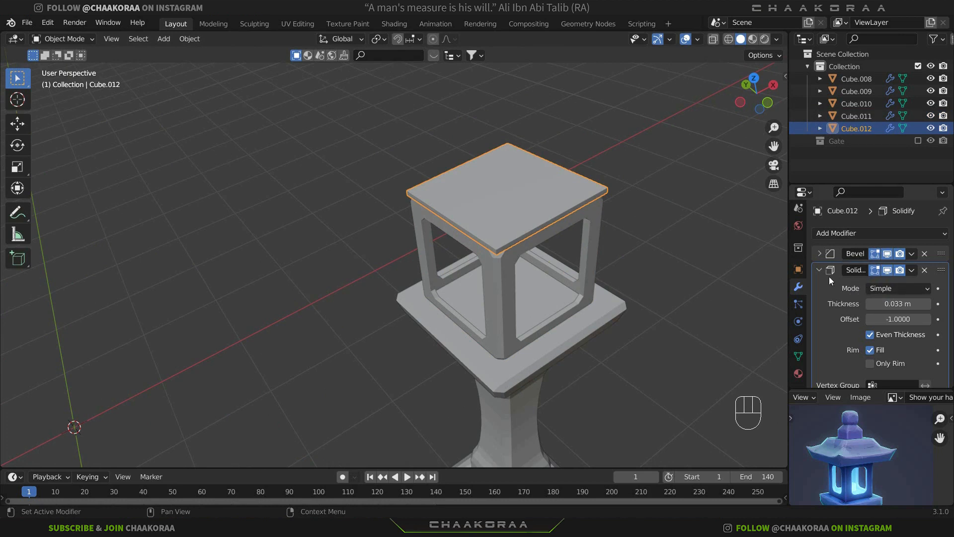
{"action": "left_click", "coordinate": [598, 244]}
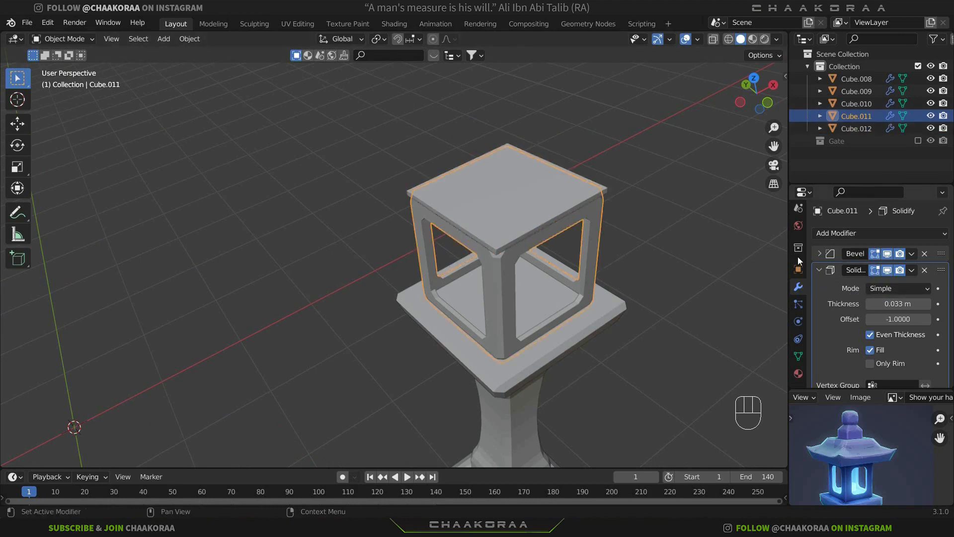
{"action": "left_click", "coordinate": [819, 269]}
{"action": "left_click", "coordinate": [575, 192]}
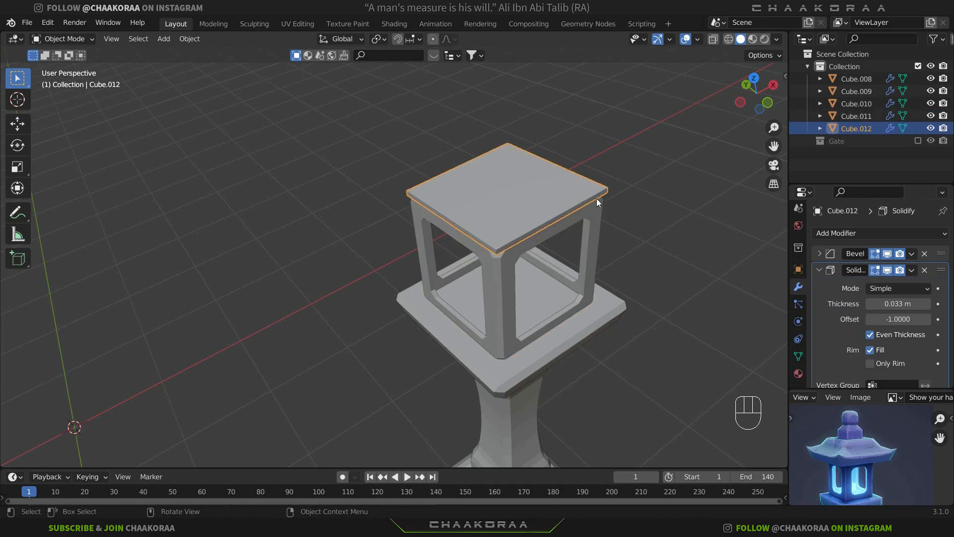
{"action": "left_click", "coordinate": [925, 270]}
{"action": "middle_click_drag", "start_coordinate": [556, 240], "coordinate": [494, 219]}
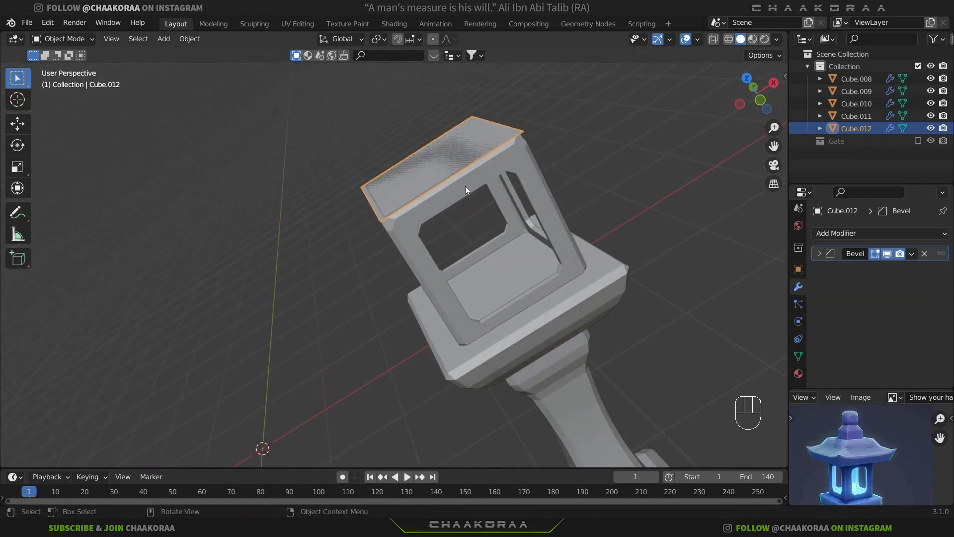
Scale the roof object's whole face up by about 1.334 and again by about 1.067 so it overhangs the chamber
{"action": "middle_click_drag", "start_coordinate": [465, 190], "coordinate": [463, 174]}
{"action": "key", "text": "Tab"}
{"action": "middle_click_drag", "start_coordinate": [527, 159], "coordinate": [590, 169]}
{"action": "key", "text": "a"}
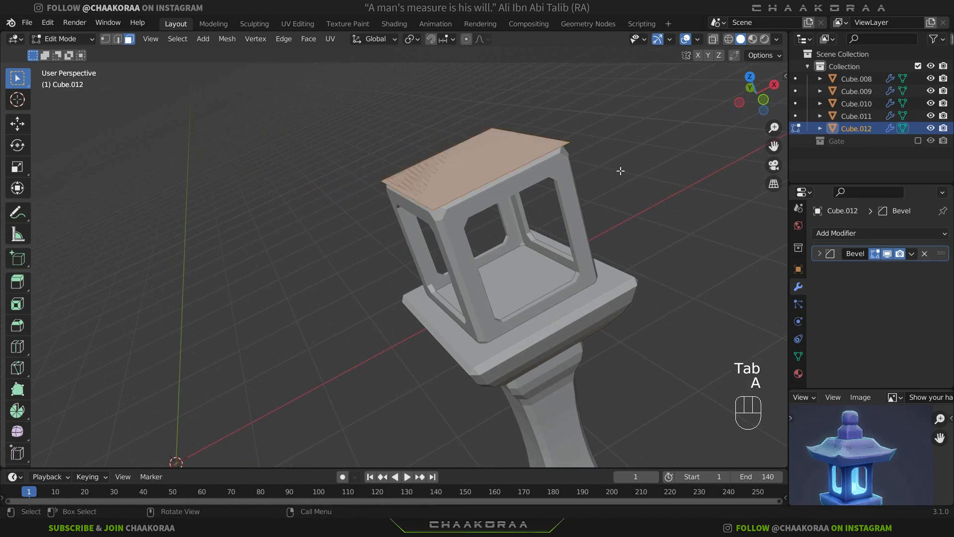
{"action": "key", "text": "s"}
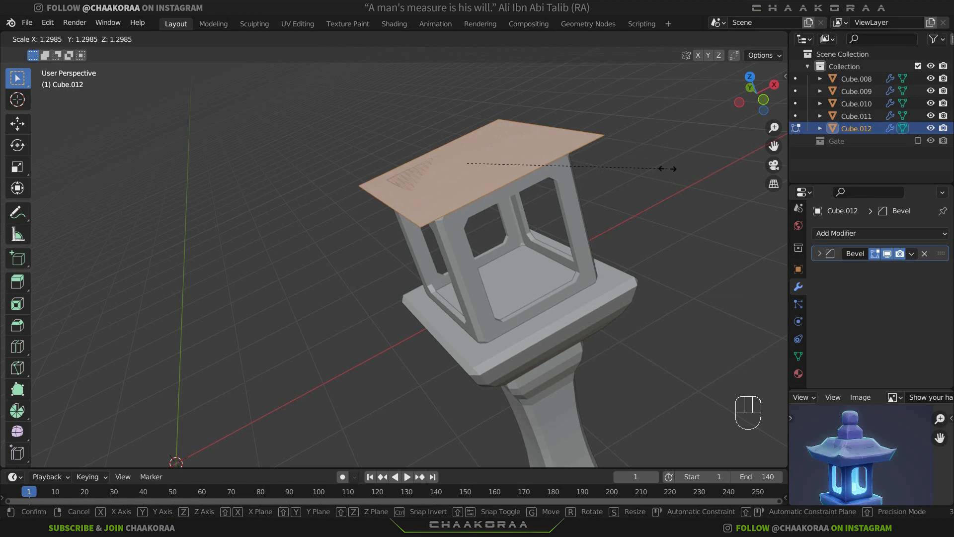
{"action": "left_click", "coordinate": [669, 166]}
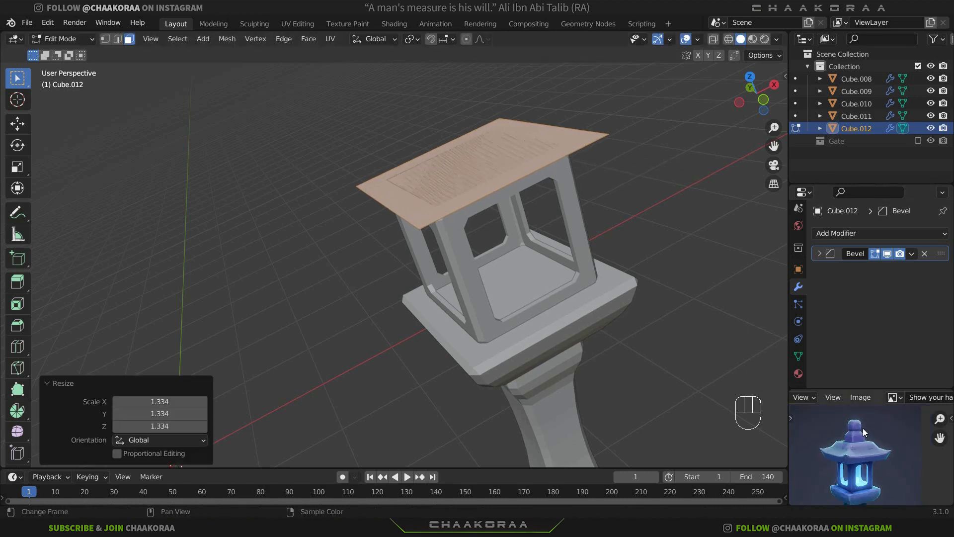
{"action": "scroll", "coordinate": [868, 445], "scroll_direction": "up", "scroll_amount": 4}
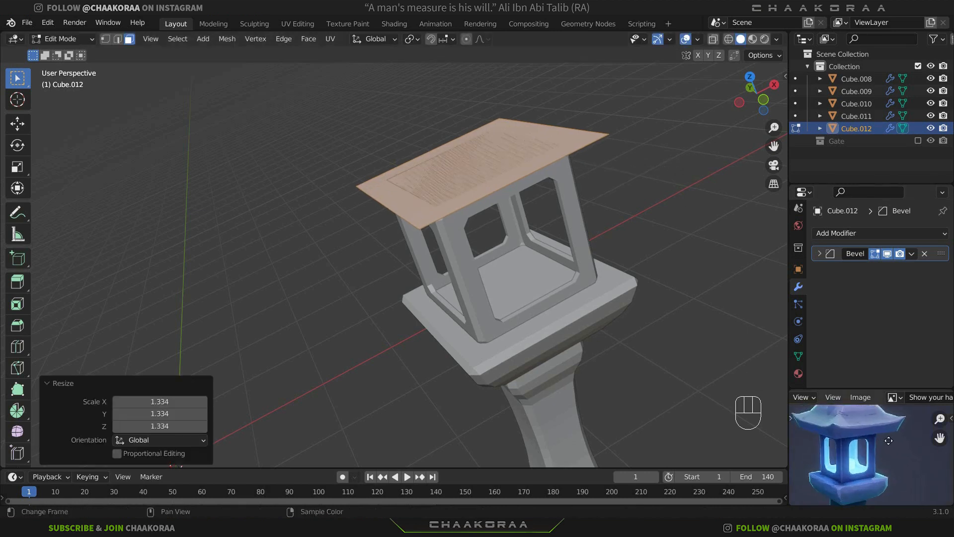
{"action": "middle_click_drag", "start_coordinate": [866, 437], "coordinate": [891, 446]}
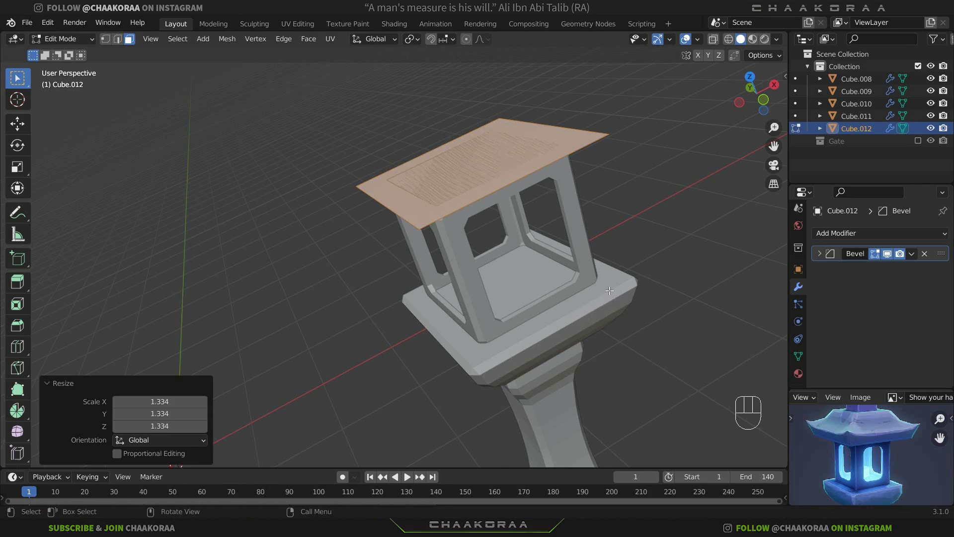
{"action": "key", "text": "s"}
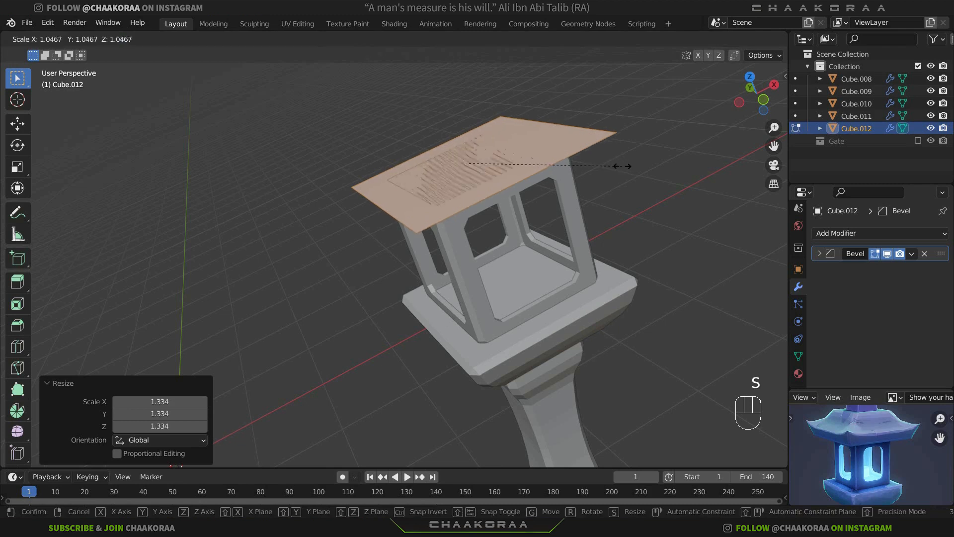
{"action": "left_click", "coordinate": [624, 164]}
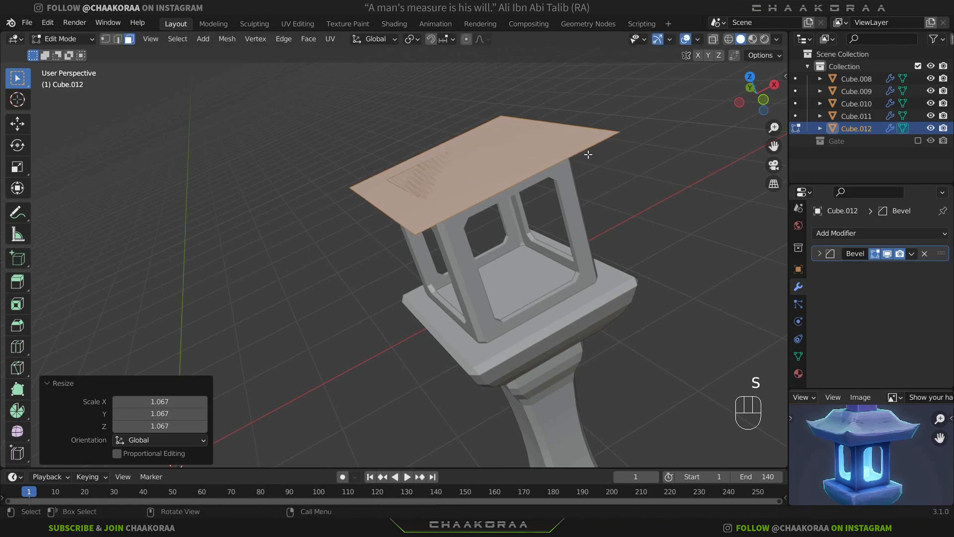
Extrude the roof face about 0.211 m upward and scale its top to about 1.09 for outward-flaring sides
{"action": "key", "text": "e"}
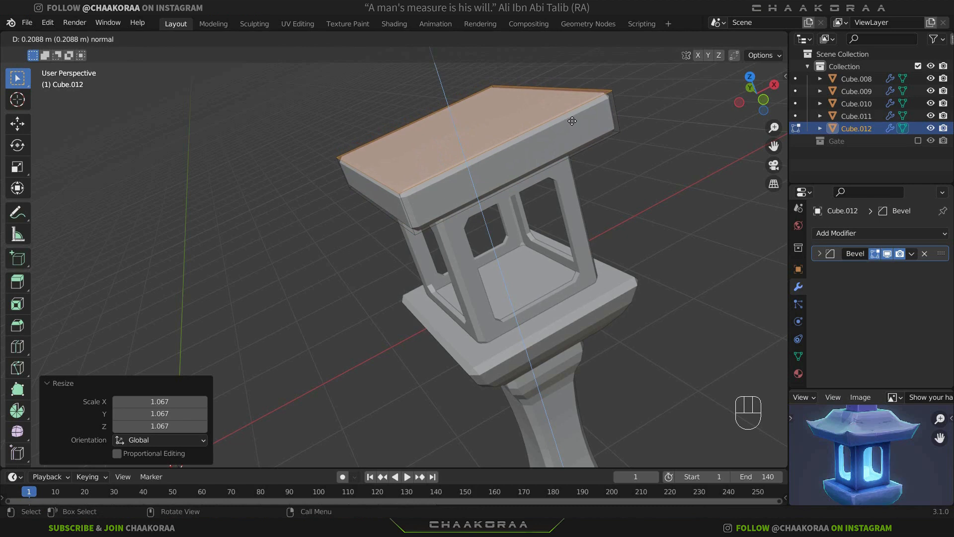
{"action": "left_click", "coordinate": [577, 121]}
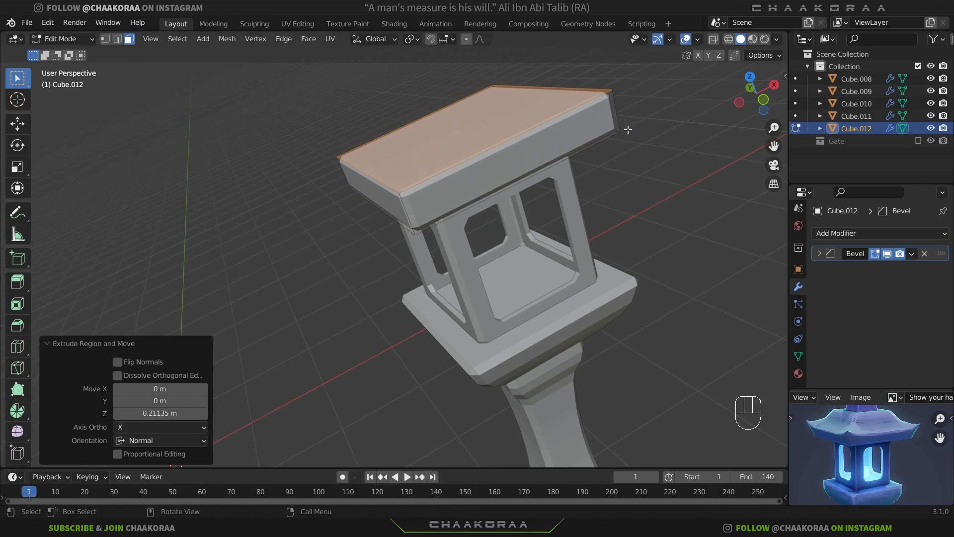
{"action": "key", "text": "s"}
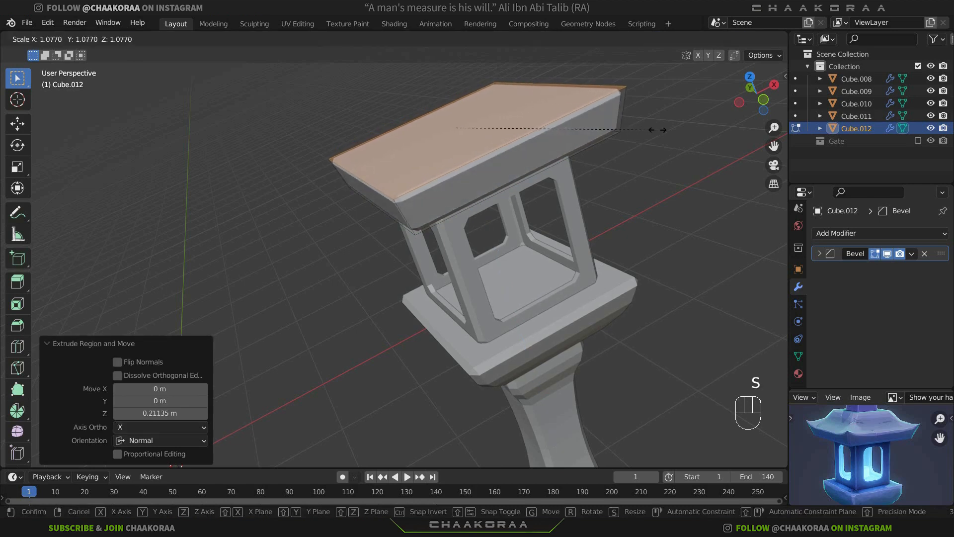
{"action": "left_click", "coordinate": [659, 129]}
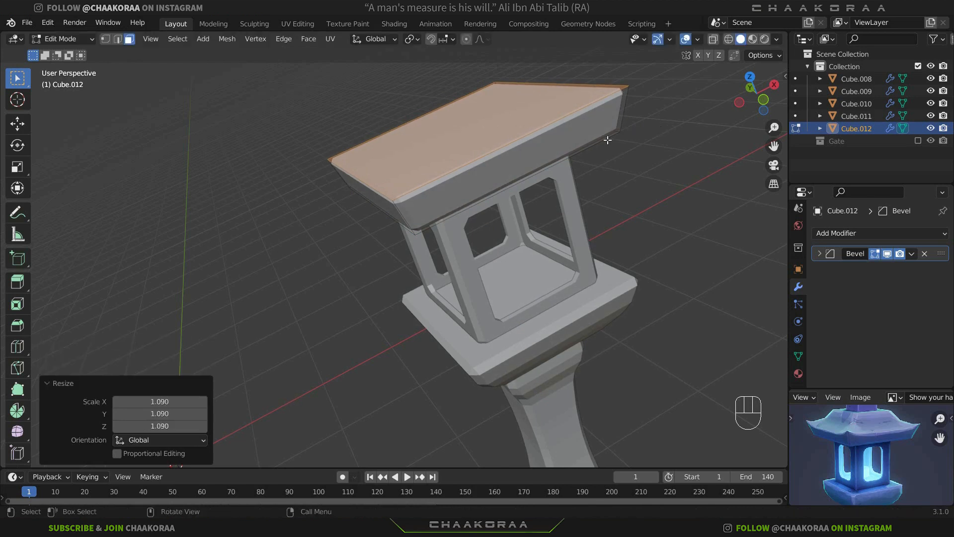
Extrude the roof's top face another 0.218 m or so upward and scale it down to about 0.648
{"action": "key", "text": "e"}
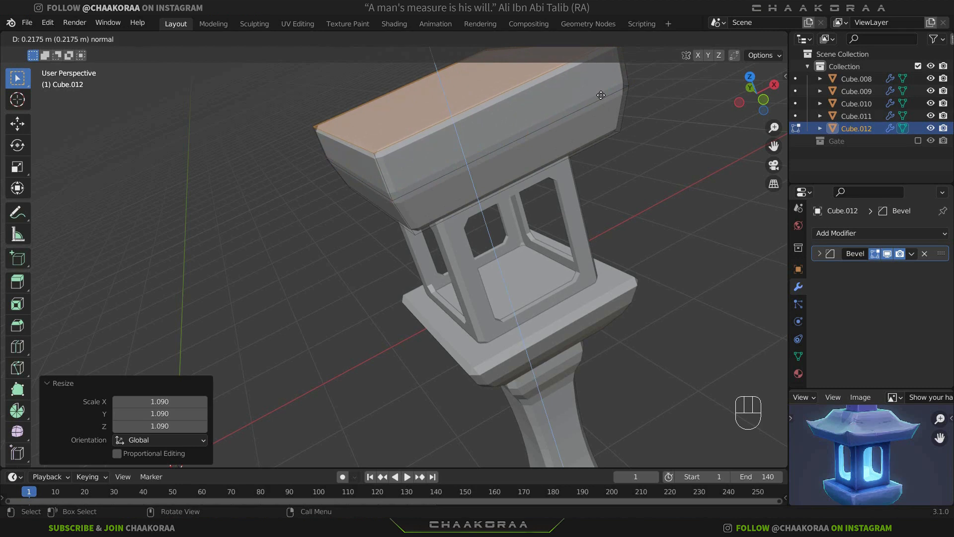
{"action": "left_click", "coordinate": [601, 95]}
{"action": "key", "text": "s"}
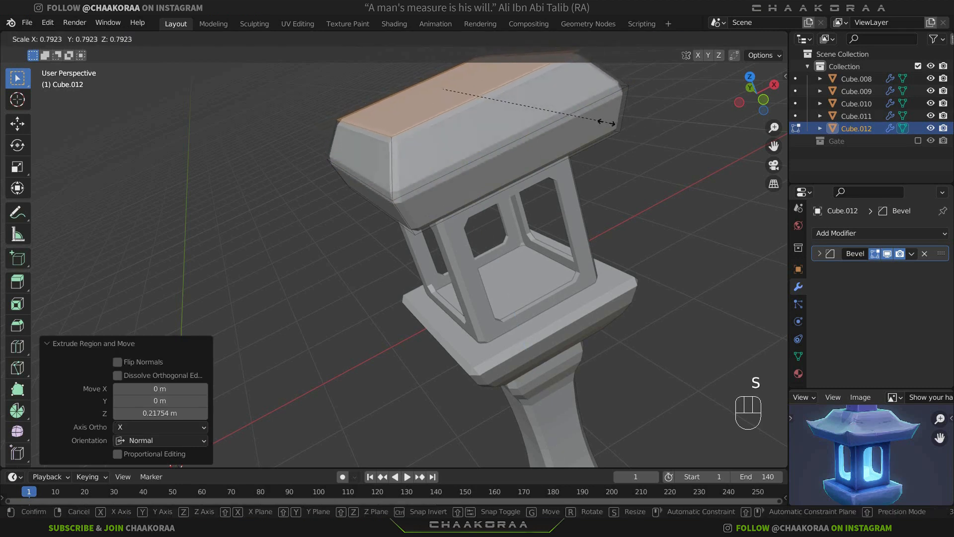
{"action": "left_click", "coordinate": [577, 128]}
Lower the roof's selected top face about 0.2185 m along global Z and scale it up by about 1.08
{"action": "key", "text": "g"}
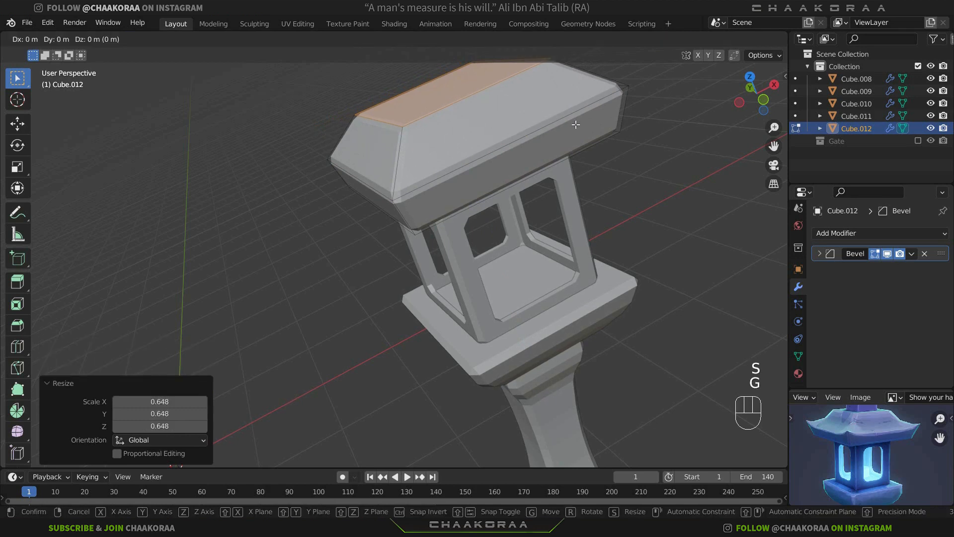
{"action": "key", "text": "z"}
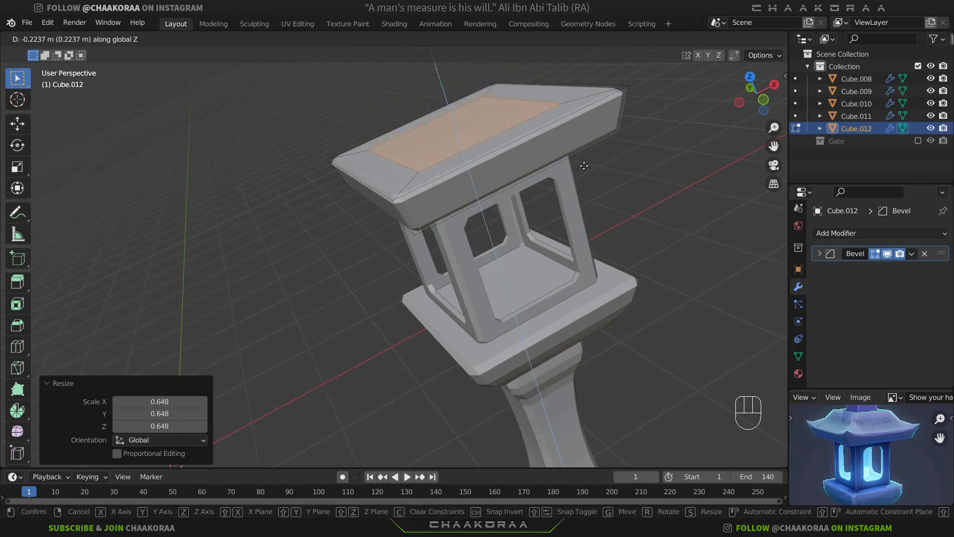
{"action": "left_click", "coordinate": [607, 163]}
{"action": "key", "text": "s"}
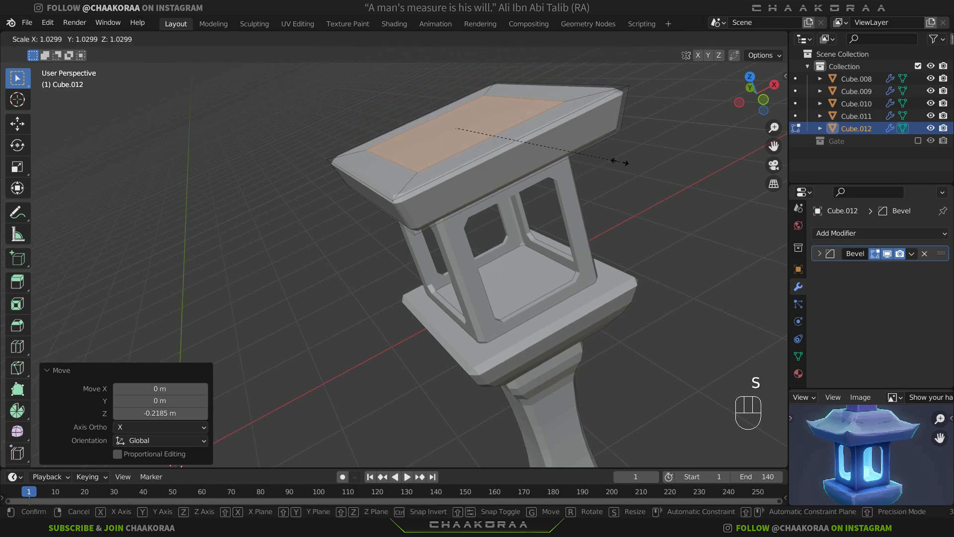
{"action": "left_click", "coordinate": [627, 160]}
Extrude the roof's top face about 0.170 m upward and scale it down to about 0.732
{"action": "middle_click_drag", "start_coordinate": [577, 166], "coordinate": [589, 162]}
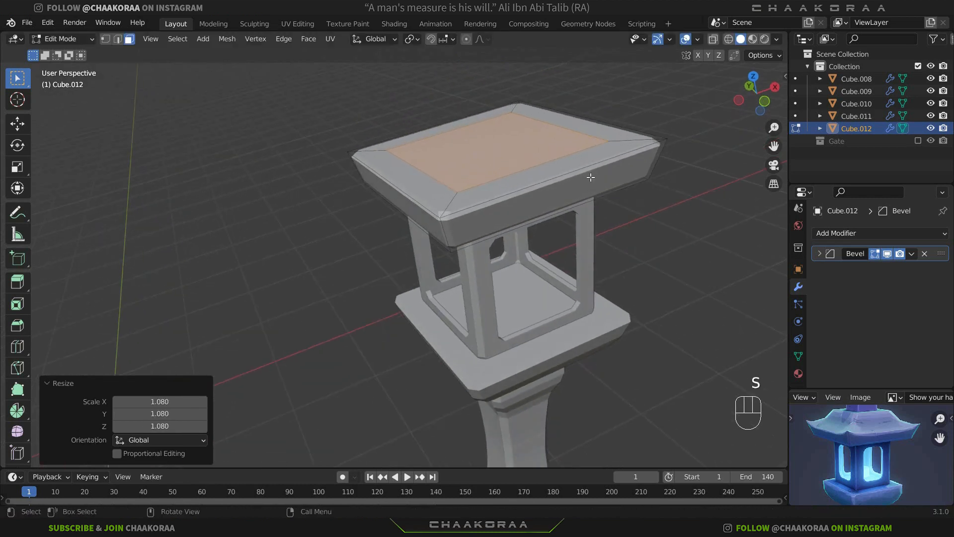
{"action": "key", "text": "e"}
{"action": "left_click", "coordinate": [590, 148]}
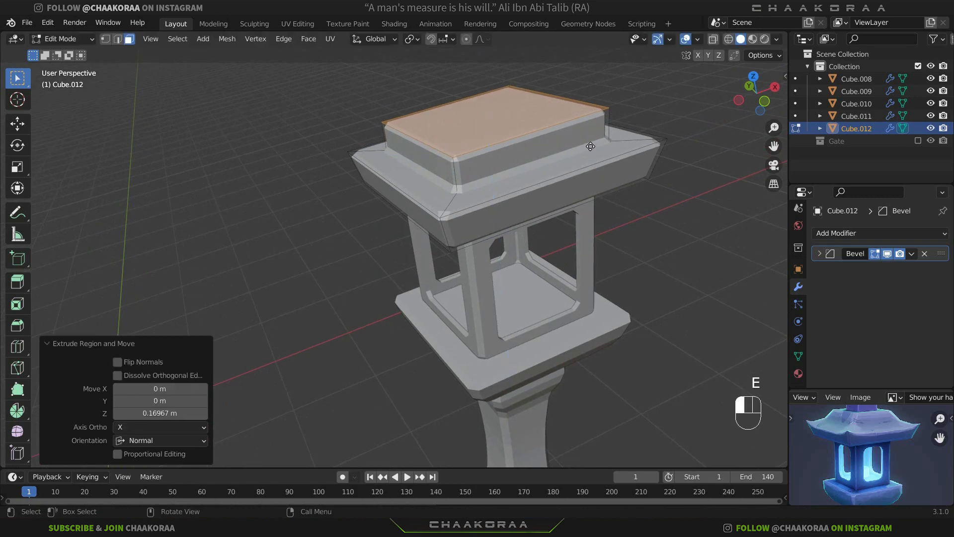
{"action": "key", "text": "s"}
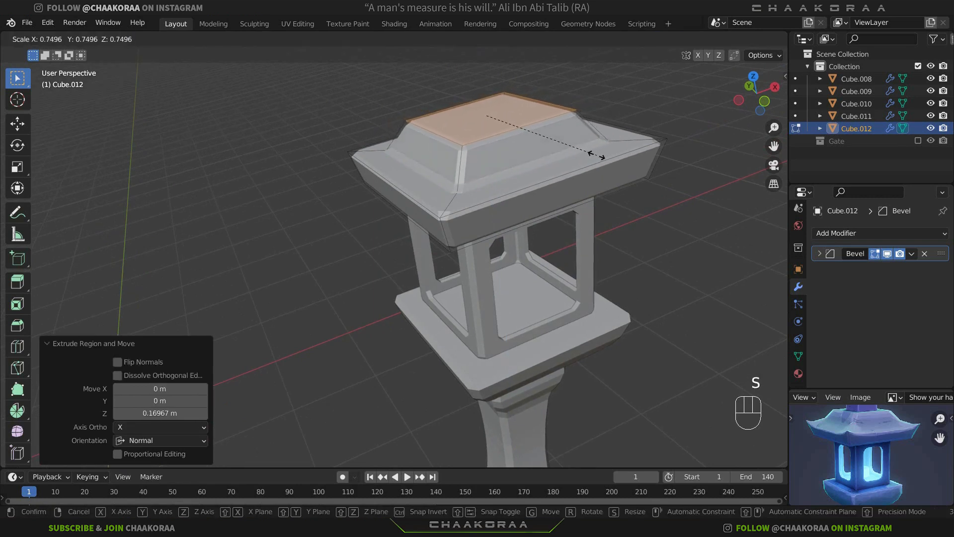
{"action": "left_click", "coordinate": [594, 155]}
Extrude the roof's top face another 0.171 m or so upward and scale it down to continue the taper
{"action": "key", "text": "e"}
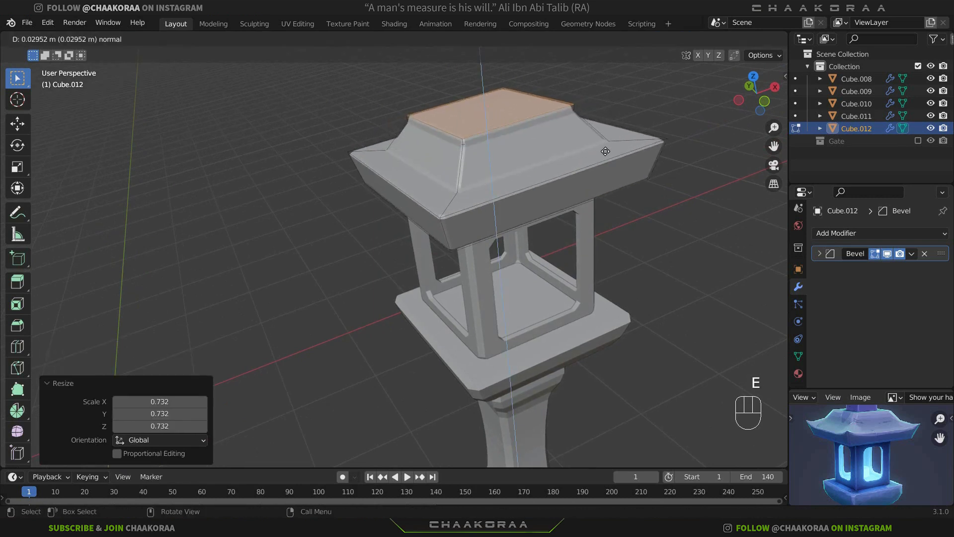
{"action": "left_click", "coordinate": [602, 136]}
{"action": "key", "text": "s"}
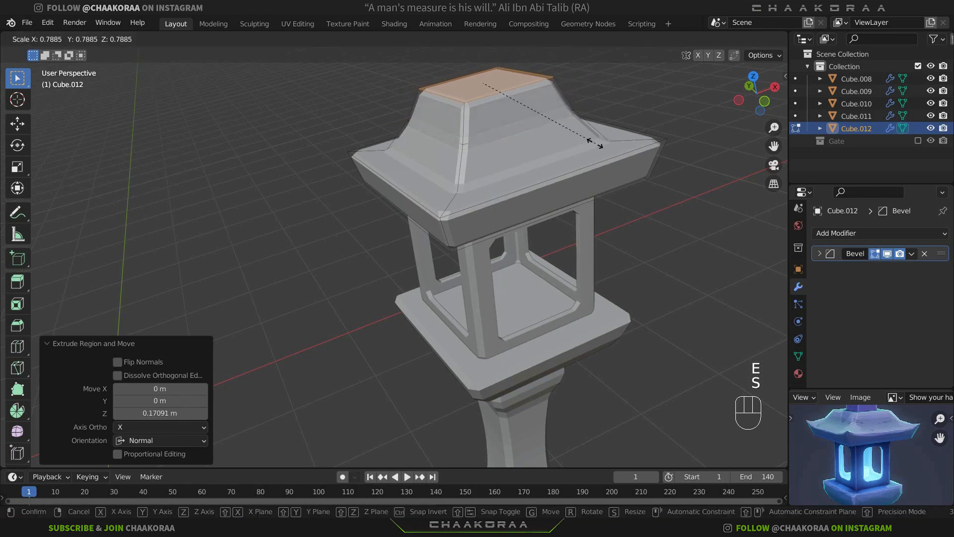
{"action": "left_click", "coordinate": [577, 144]}
{"action": "key", "text": "Tab"}
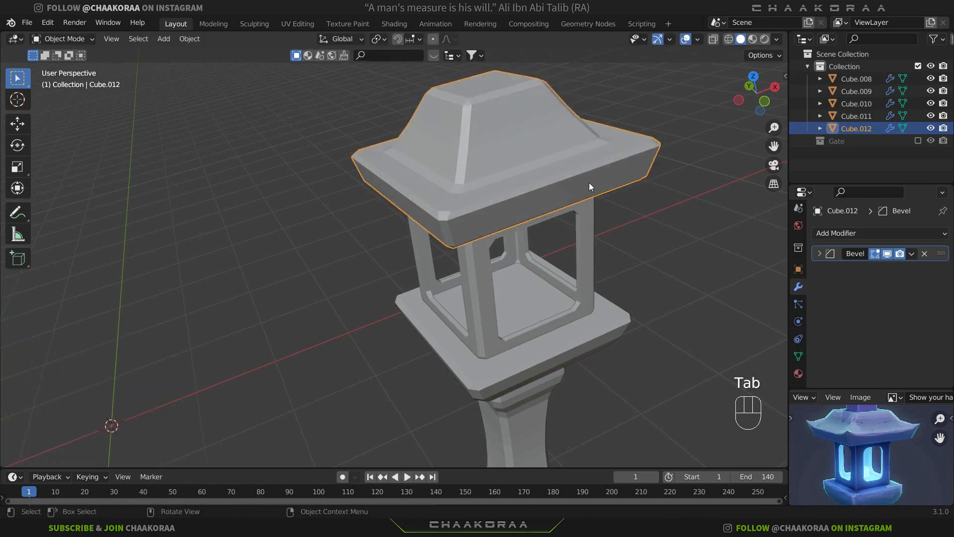
{"action": "key", "text": "Tab"}
{"action": "key", "text": "s"}
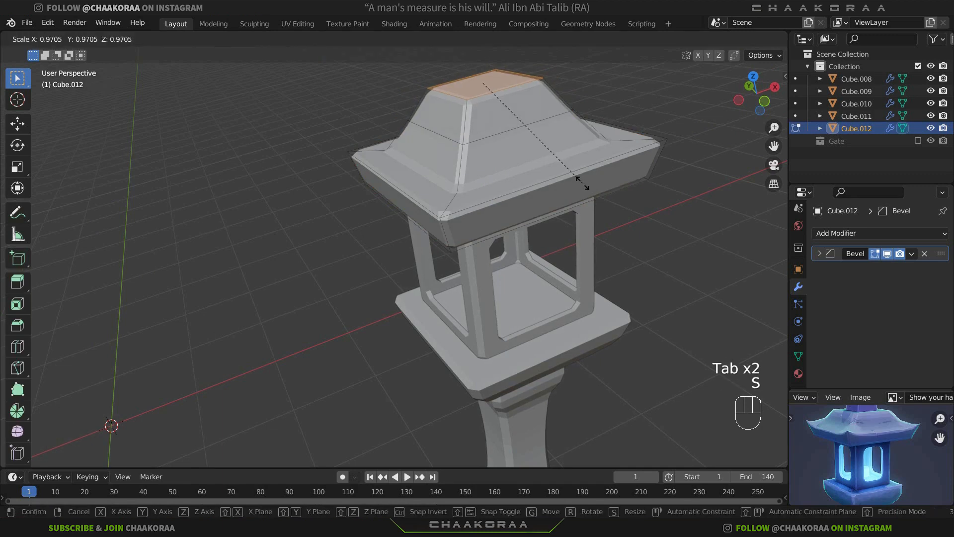
{"action": "left_click", "coordinate": [499, 147]}
Select the edge loop midway up the roof's steep slope and scale it to about 0.926 for a concave curve
{"action": "key", "text": "2"}
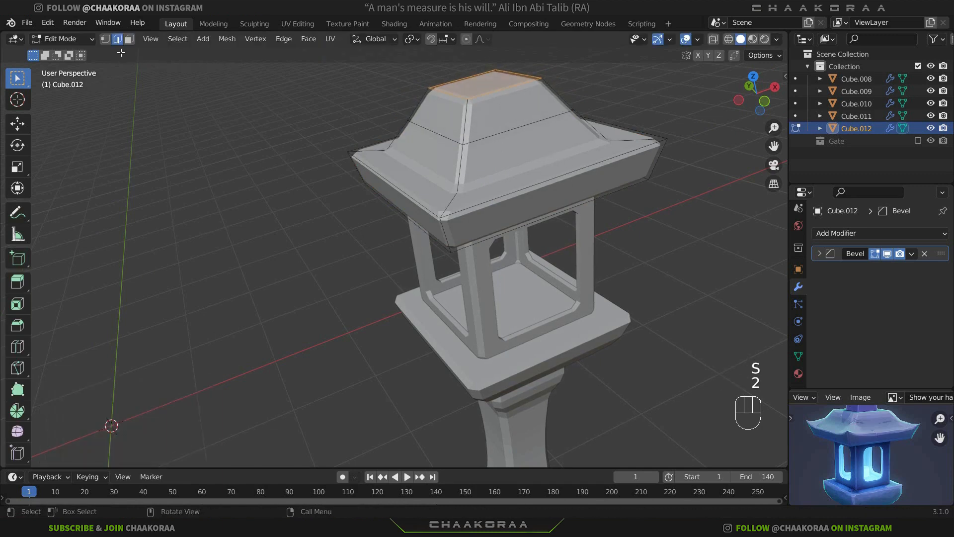
{"action": "left_click", "coordinate": [503, 132], "text": "alt"}
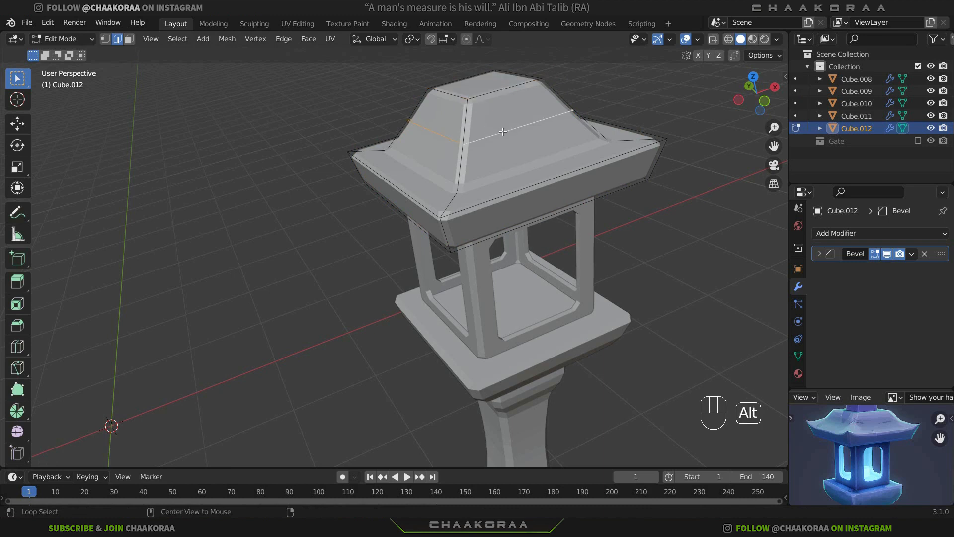
{"action": "key", "text": "s"}
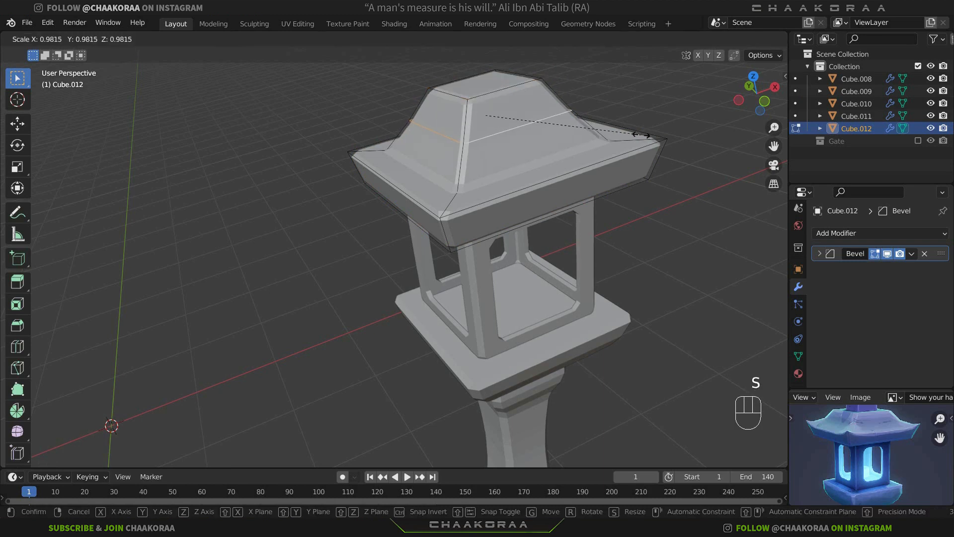
{"action": "left_click", "coordinate": [632, 135]}
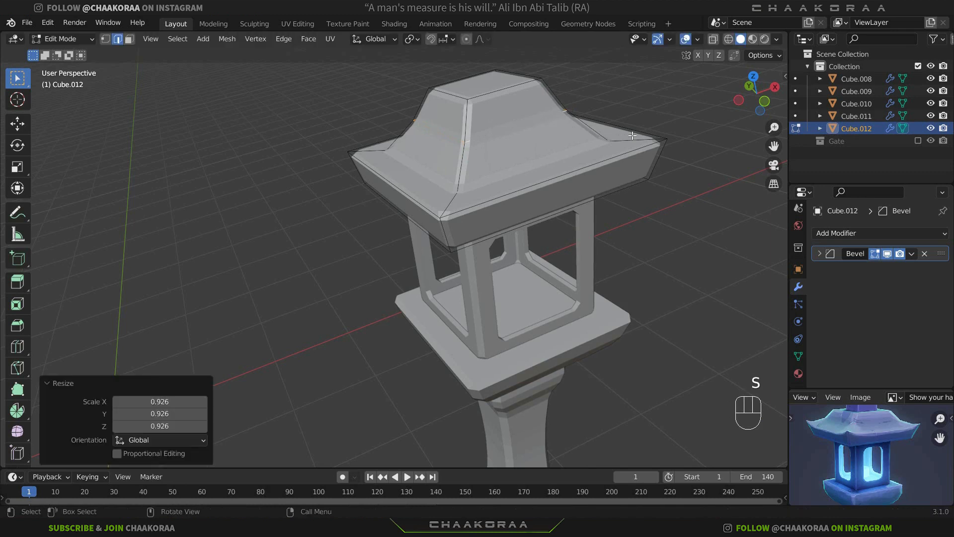
{"action": "key", "text": "Tab"}
{"action": "middle_click_drag", "start_coordinate": [567, 152], "coordinate": [590, 176]}
Select the upper edge loop around the roof's eaves and scale it outward by about 1.034
{"action": "key", "text": "Tab"}
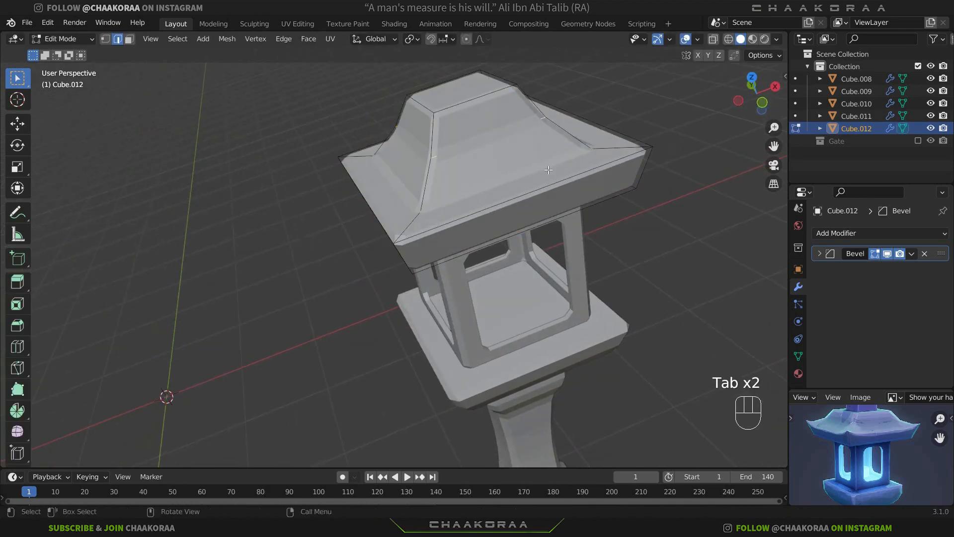
{"action": "left_click", "coordinate": [590, 173], "text": "alt"}
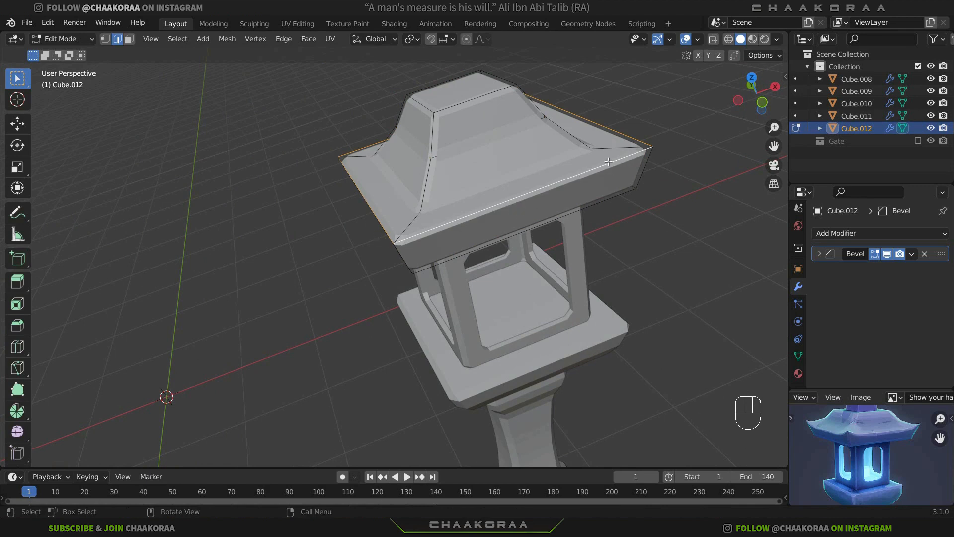
{"action": "key", "text": "s"}
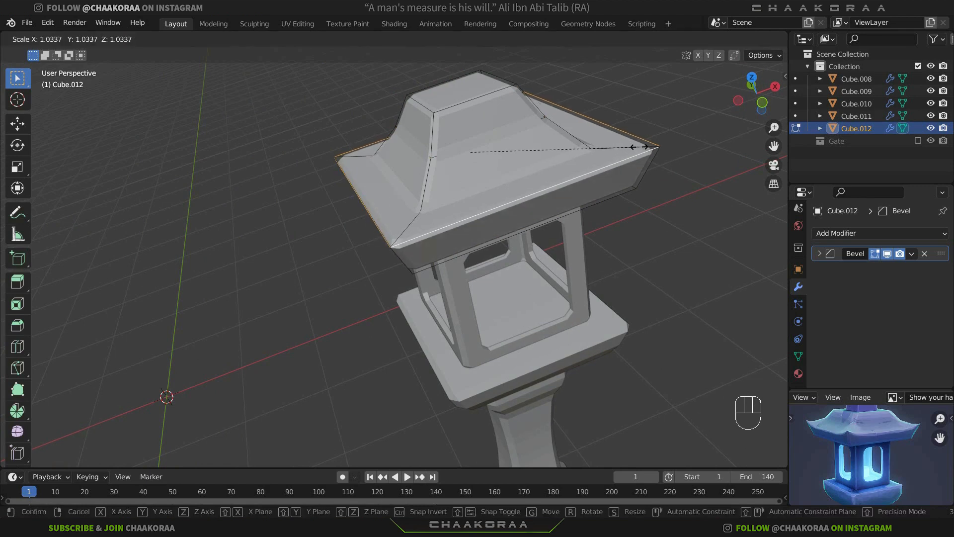
{"action": "left_click", "coordinate": [639, 146]}
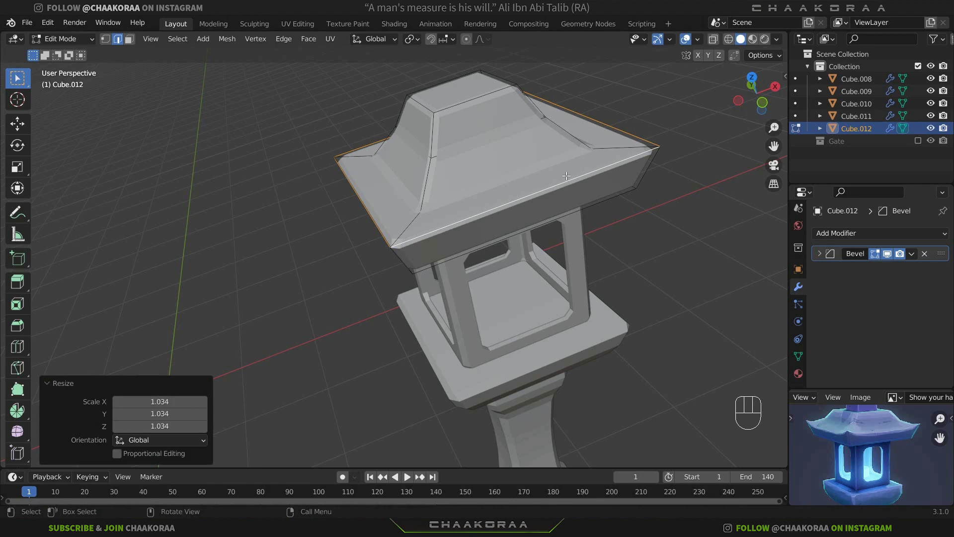
Add a centred loop cut to the roof's shallow eave slope and lower it about 0.056 m along global Z
{"action": "key", "text": "ctrl+r"}
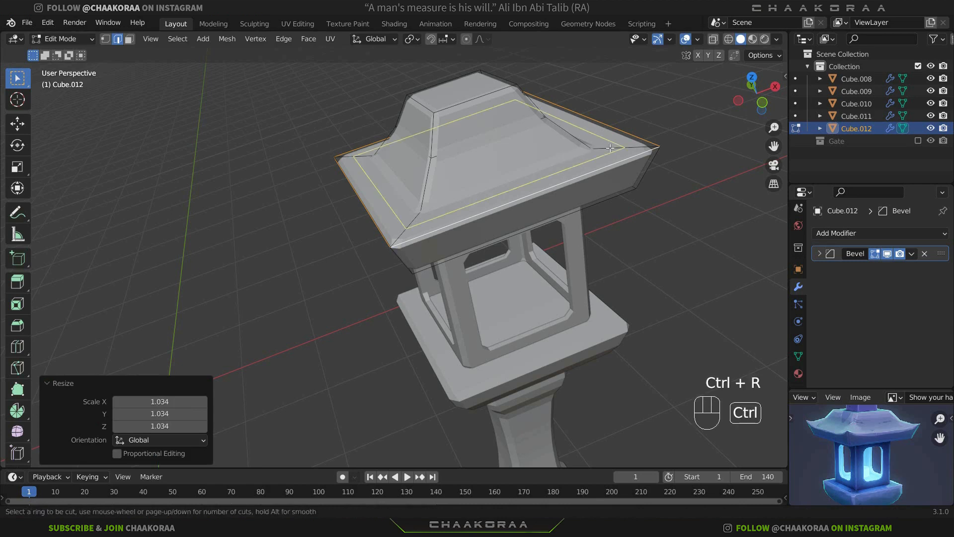
{"action": "left_click", "coordinate": [610, 147]}
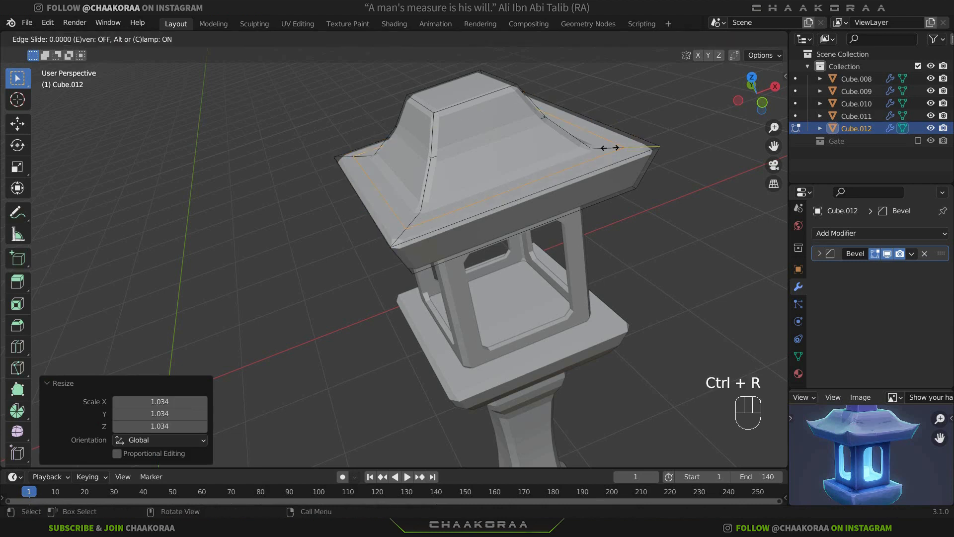
{"action": "right_click", "coordinate": [611, 148]}
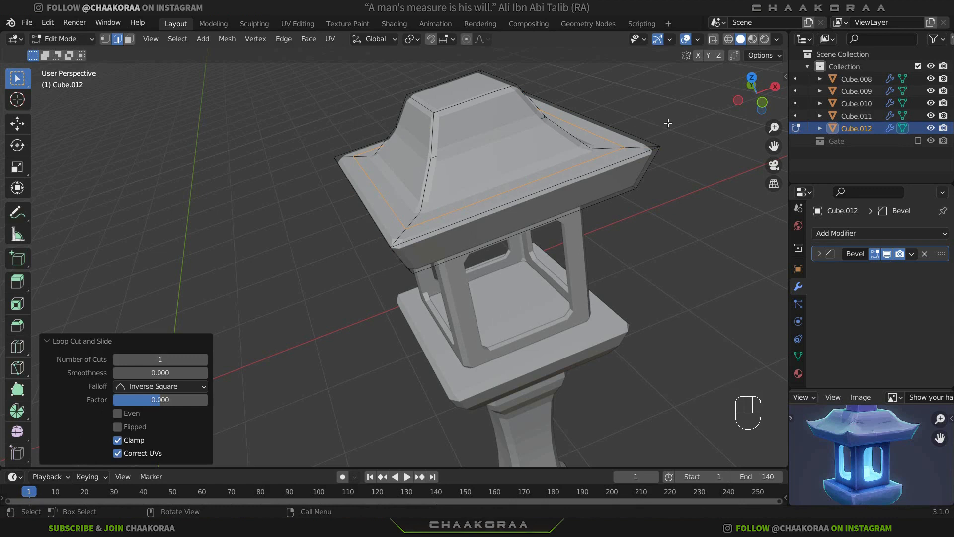
{"action": "key", "text": "g"}
{"action": "key", "text": "z"}
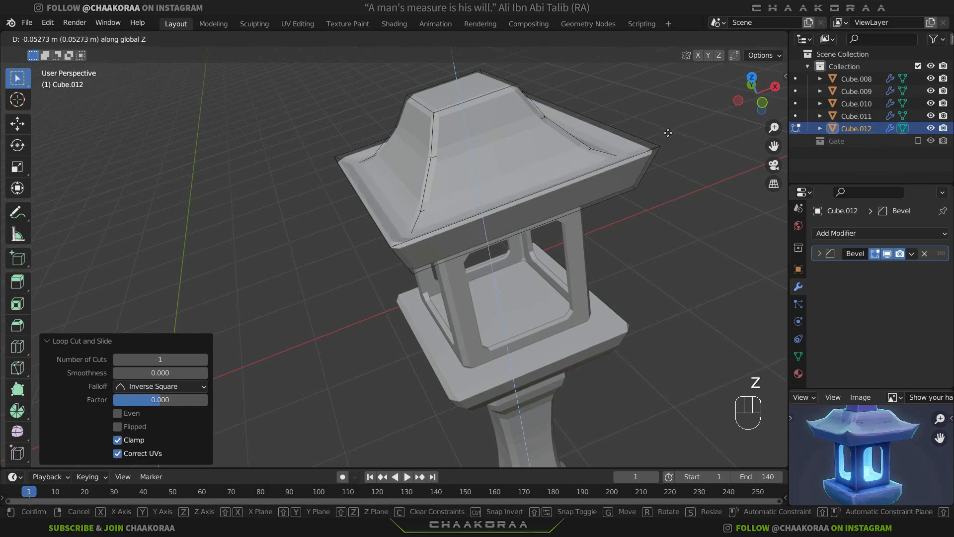
{"action": "left_click", "coordinate": [668, 133]}
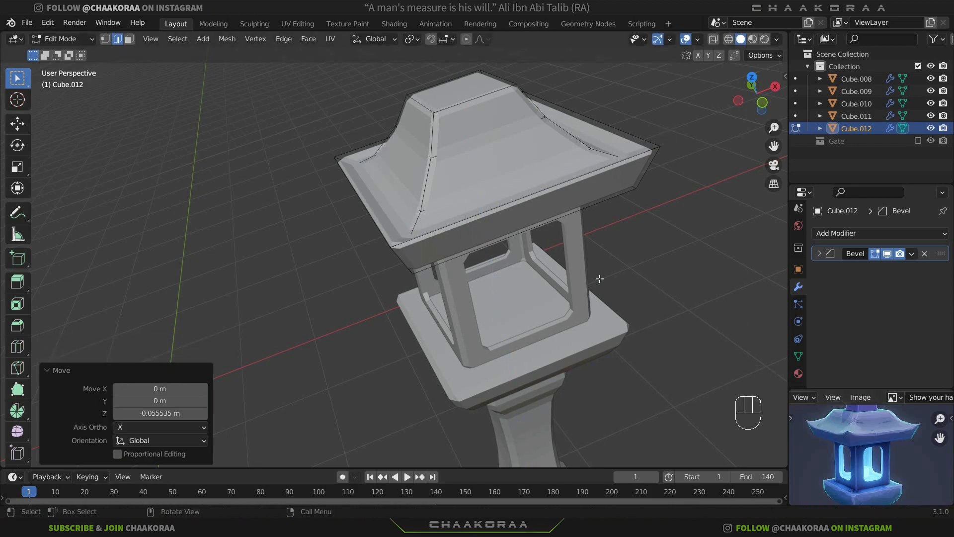
Duplicate the roof's top face in place, separate the copy into its own object and select that object
{"action": "middle_click_drag", "start_coordinate": [613, 189], "coordinate": [610, 245], "text": "shift"}
{"action": "key", "text": "3"}
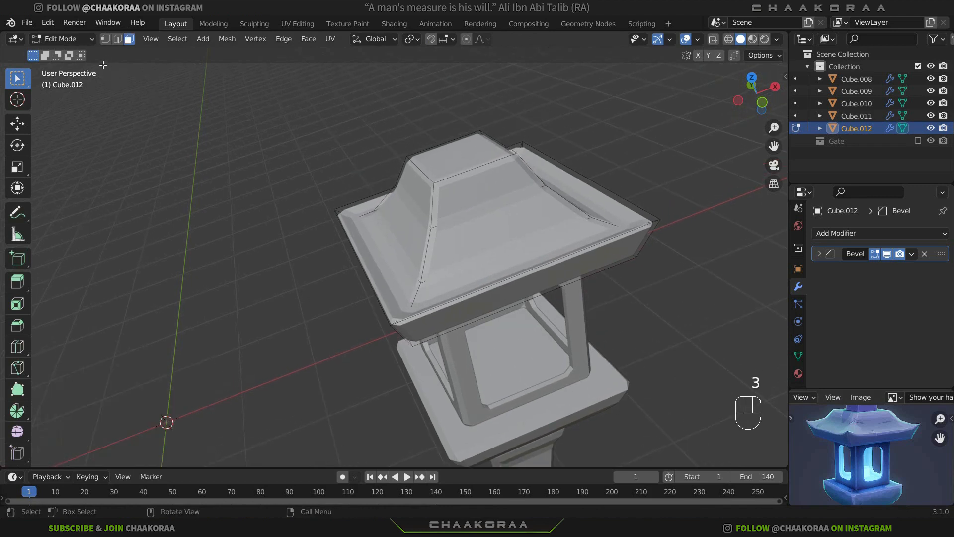
{"action": "left_click", "coordinate": [490, 151]}
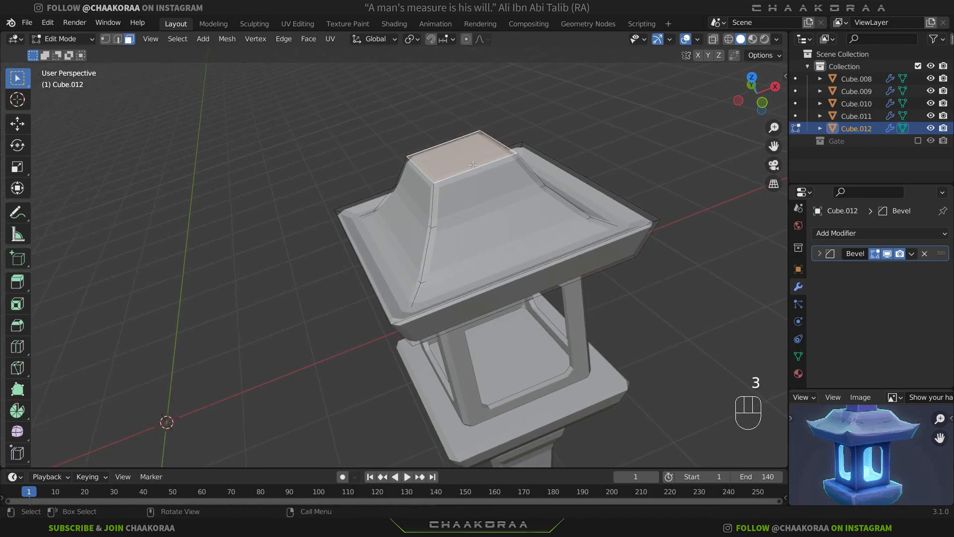
{"action": "middle_click_drag", "start_coordinate": [864, 434], "coordinate": [858, 469]}
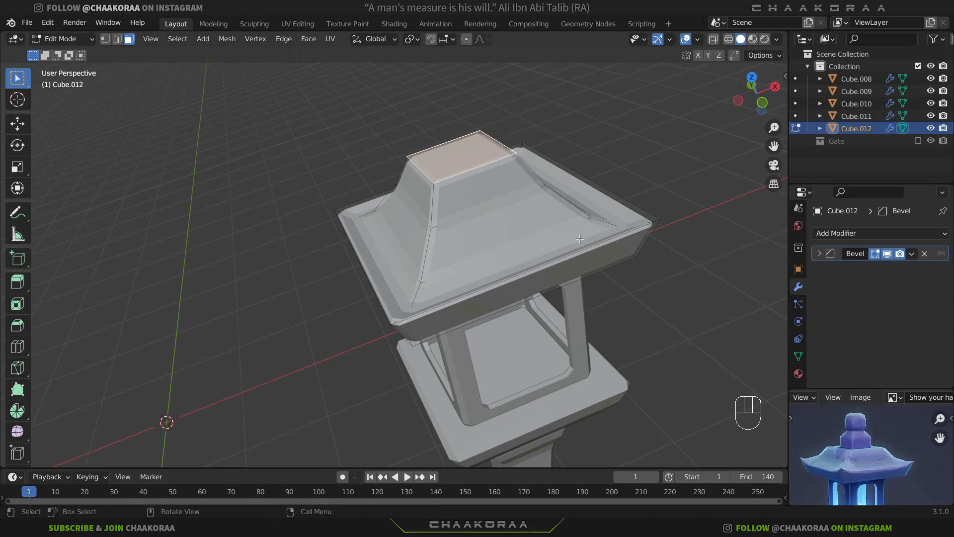
{"action": "key", "text": "shift+d"}
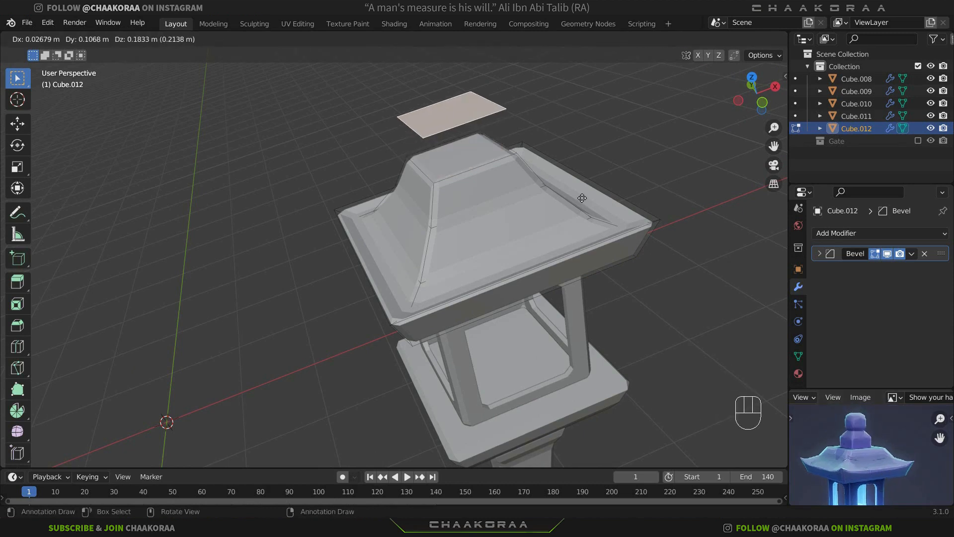
{"action": "right_click", "coordinate": [582, 198]}
{"action": "key", "text": "p"}
{"action": "left_click", "coordinate": [572, 197]}
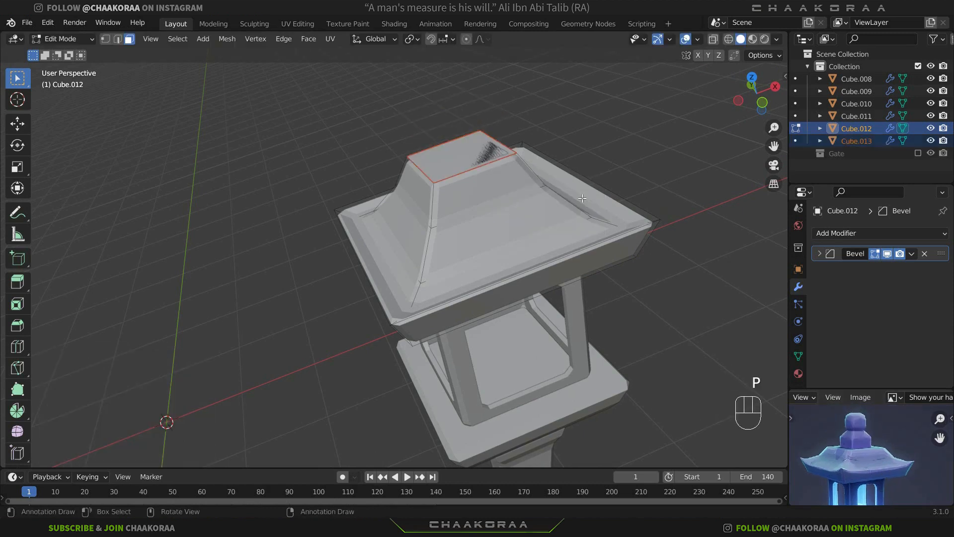
{"action": "key", "text": "Tab"}
{"action": "left_click", "coordinate": [494, 153]}
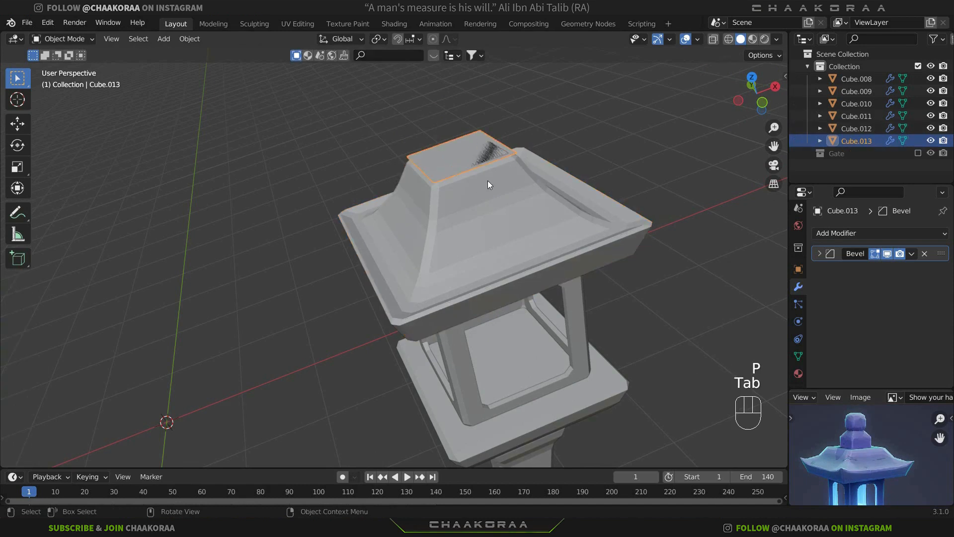
Scale the separated top face down to sit inside the roof's top, finishing with a factor of about 0.954
{"action": "key", "text": "Tab"}
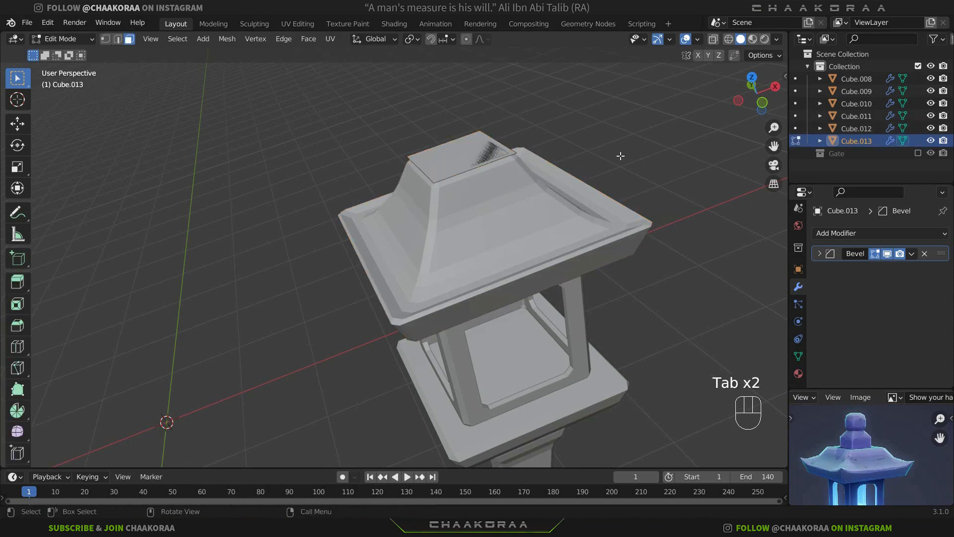
{"action": "key", "text": "a"}
{"action": "key", "text": "s"}
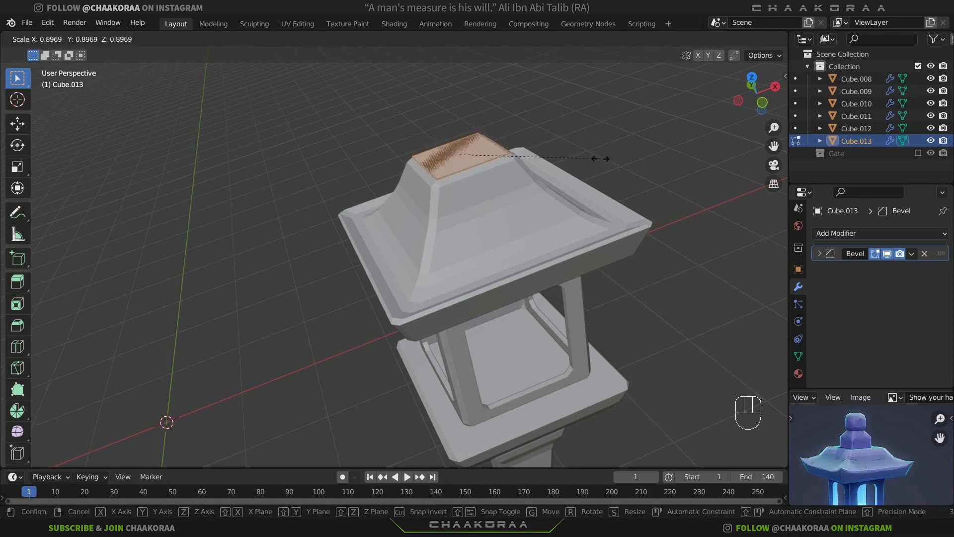
{"action": "left_click", "coordinate": [583, 162]}
{"action": "middle_click_drag", "start_coordinate": [583, 161], "coordinate": [581, 187]}
{"action": "key", "text": "s"}
{"action": "left_click", "coordinate": [583, 182]}
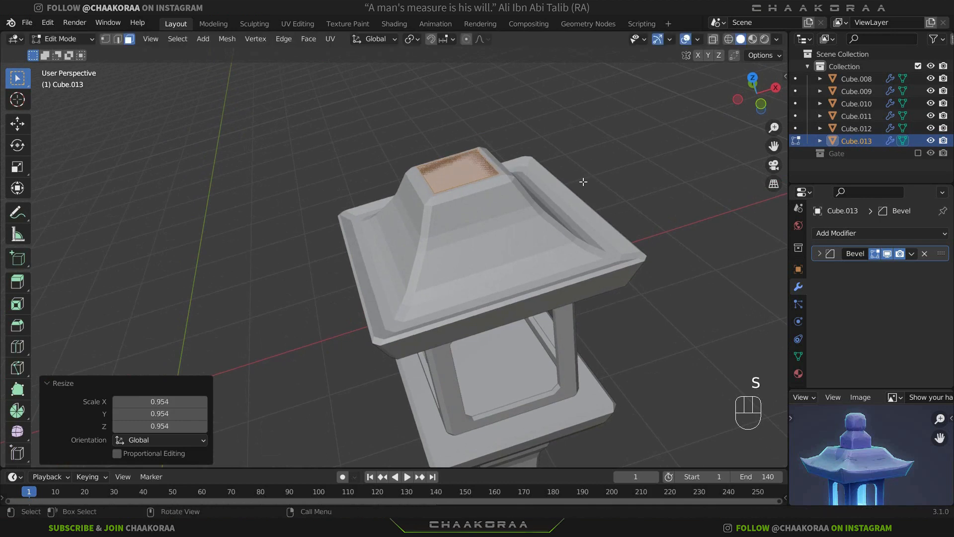
Extrude the separated face upward about 0.202 m, and extrude it again about 0.112 m to form a two-section block
{"action": "key", "text": "e"}
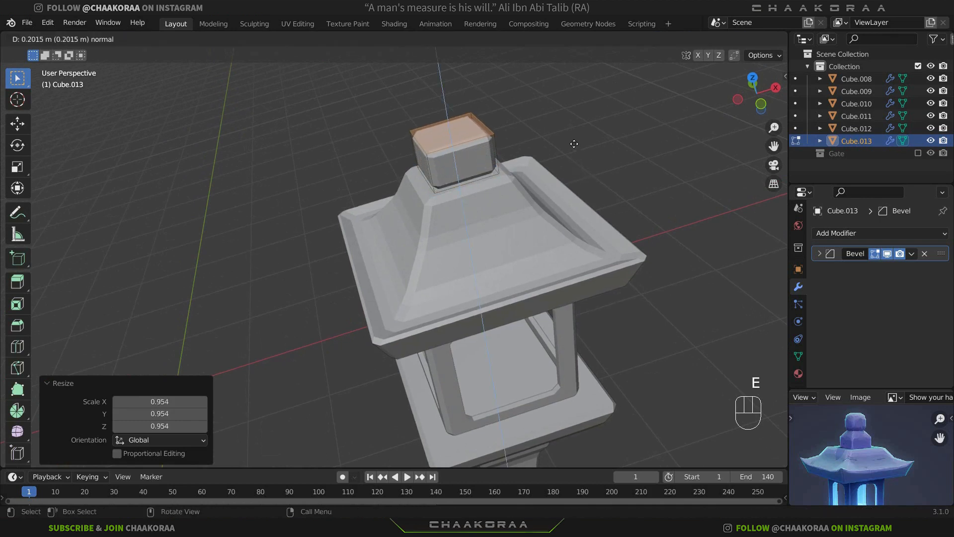
{"action": "left_click", "coordinate": [573, 144]}
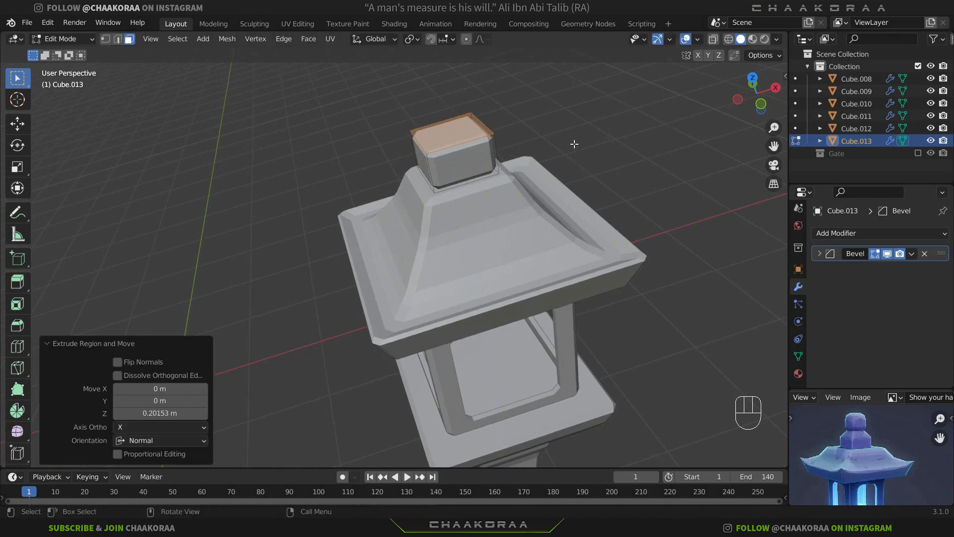
{"action": "key", "text": "e"}
{"action": "left_click", "coordinate": [571, 122]}
Taper the block by scaling its top face to about 0.618 and lowering it about 0.035 m along global Z
{"action": "key", "text": "s"}
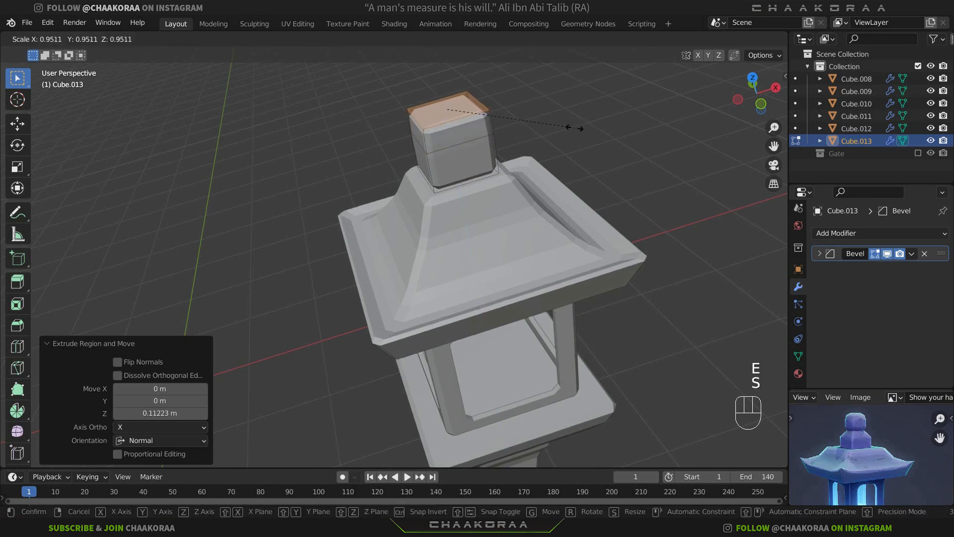
{"action": "left_click", "coordinate": [528, 129]}
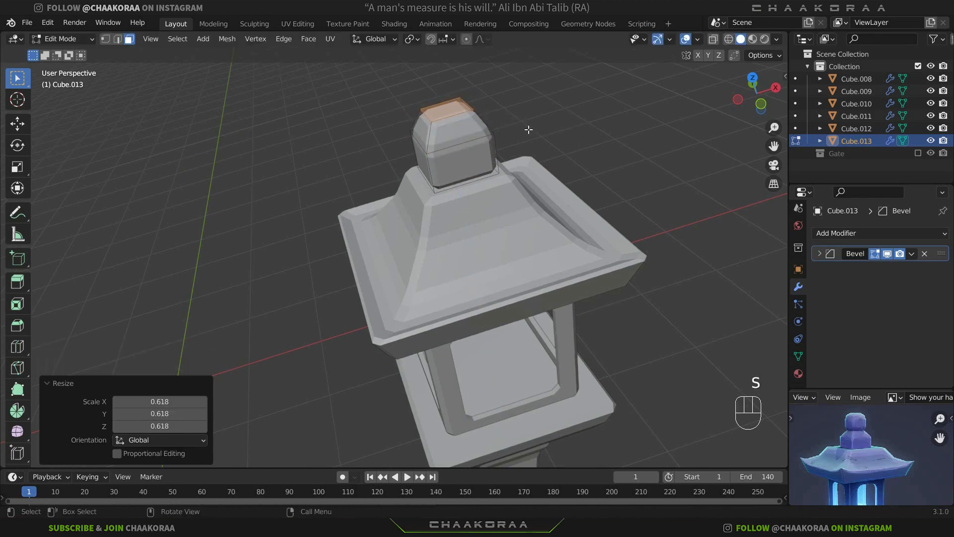
{"action": "key", "text": "g"}
{"action": "key", "text": "z"}
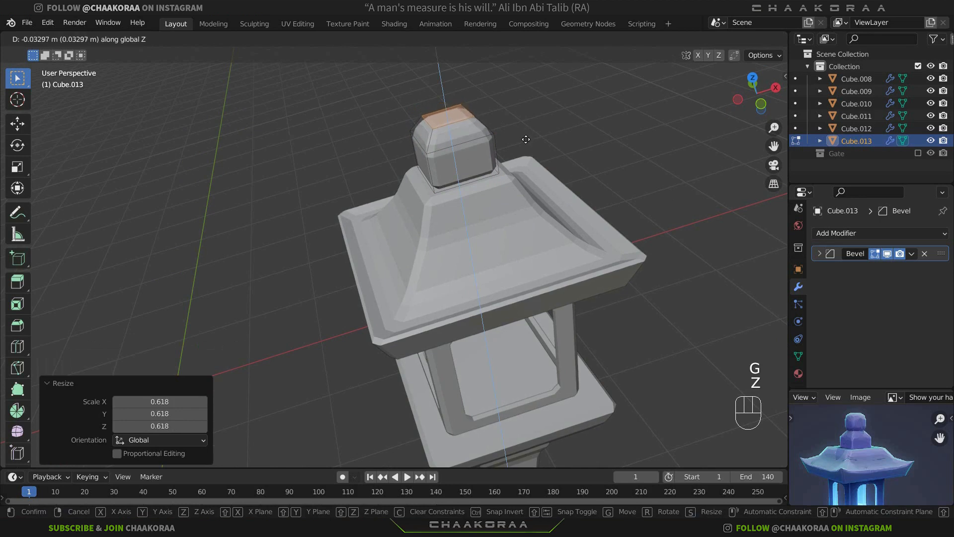
{"action": "left_click", "coordinate": [527, 135]}
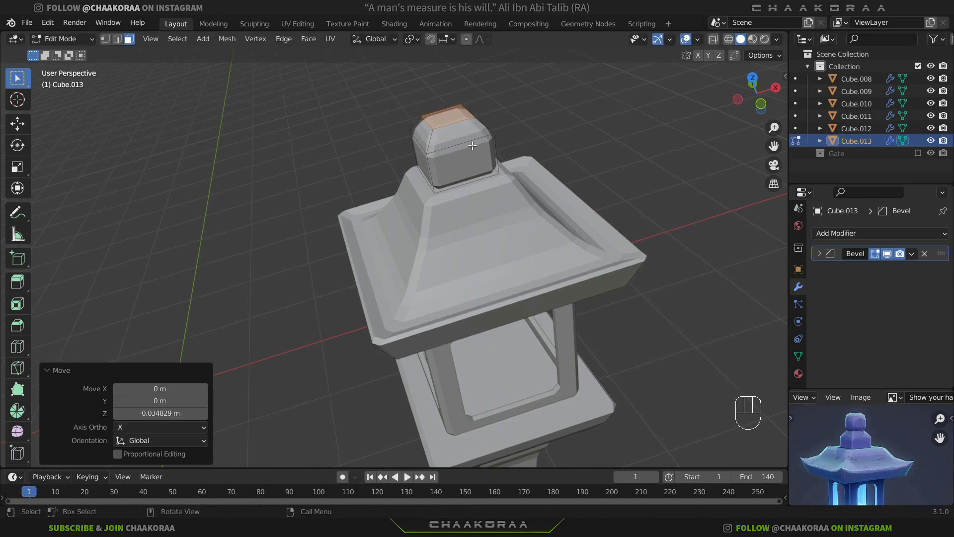
Add a loop cut around the block's vertical lower section, sliding it up close beneath the tapered part
{"action": "key", "text": "ctrl+r"}
{"action": "left_click", "coordinate": [490, 144]}
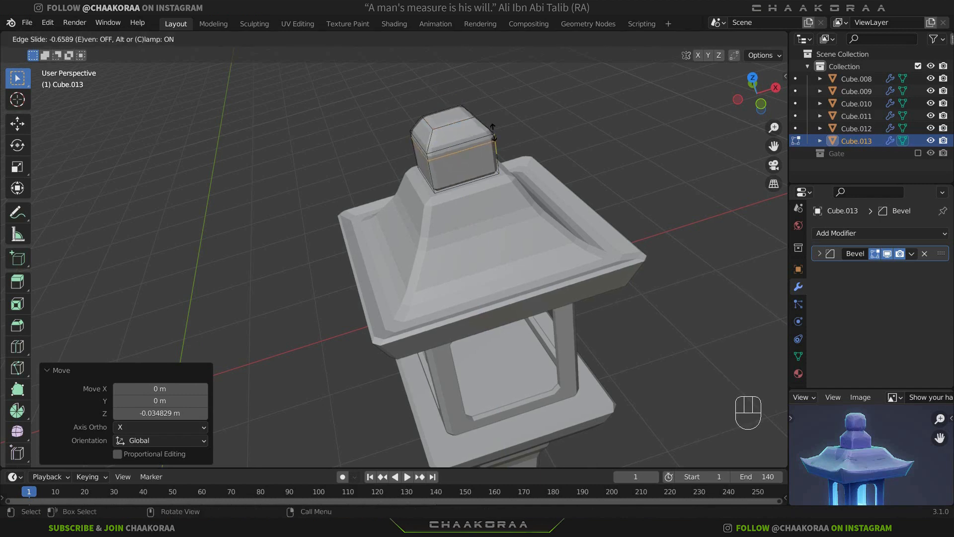
{"action": "left_click", "coordinate": [494, 133]}
{"action": "key", "text": "Tab"}
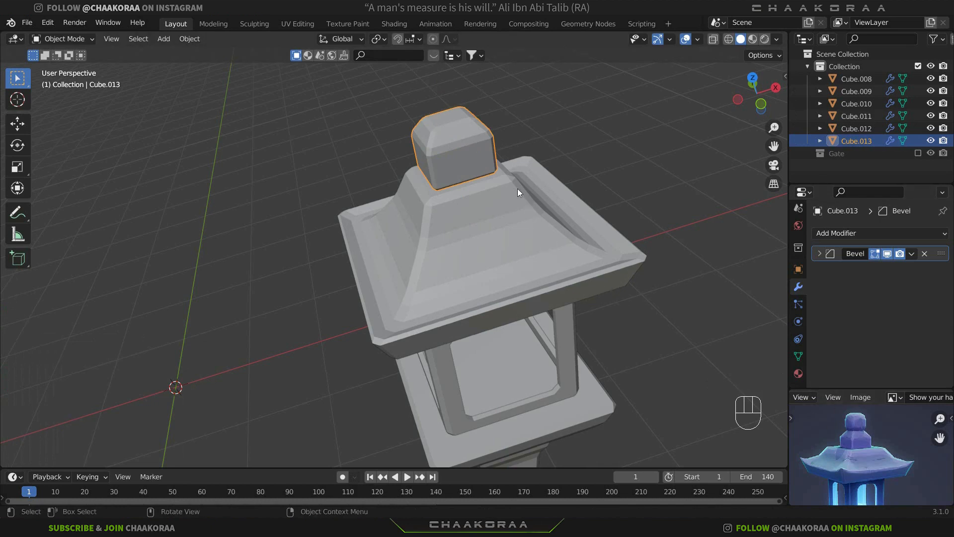
Duplicate the tapered block's top face in place, separate the copy into its own object and select that object
{"action": "middle_click_drag", "start_coordinate": [515, 186], "coordinate": [514, 219], "text": "shift"}
{"action": "key", "text": "Tab"}
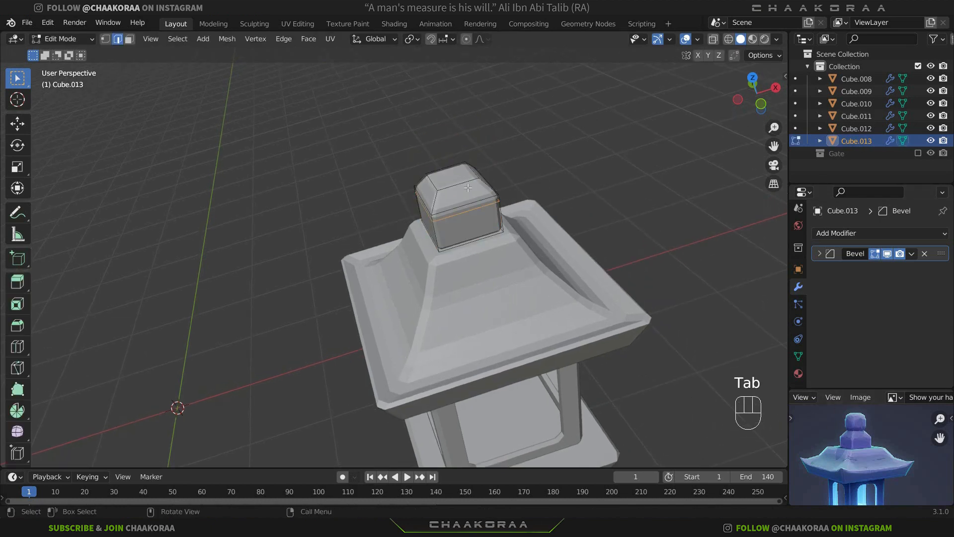
{"action": "key", "text": "3"}
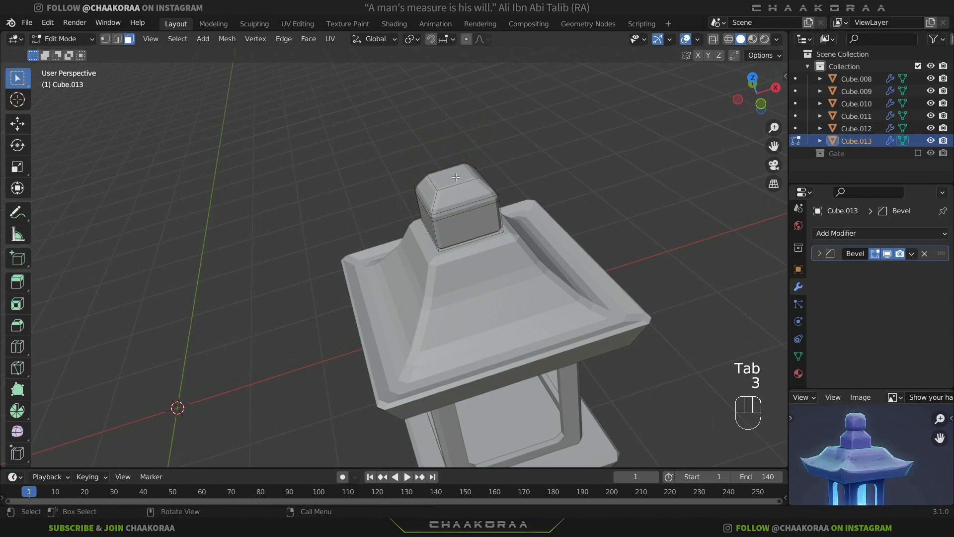
{"action": "left_click", "coordinate": [456, 177]}
{"action": "key", "text": "shift+d"}
{"action": "right_click", "coordinate": [547, 169]}
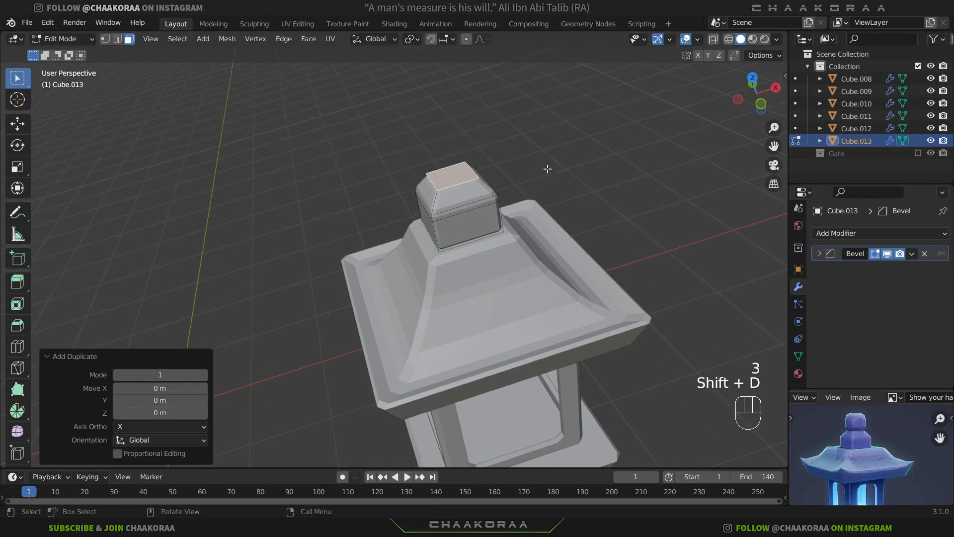
{"action": "key", "text": "p"}
{"action": "left_click", "coordinate": [547, 169]}
{"action": "key", "text": "Tab"}
{"action": "left_click", "coordinate": [458, 165]}
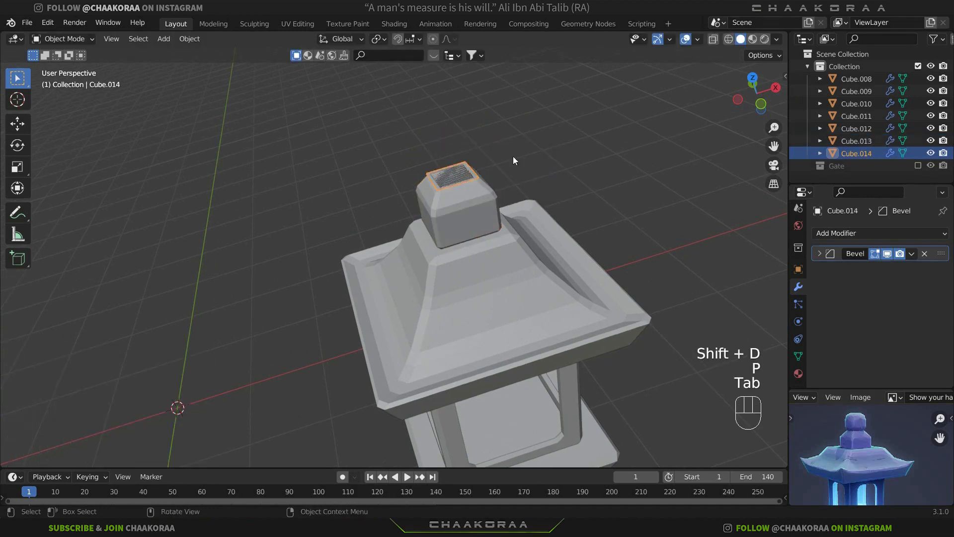
Scale the separated face to about 0.901 and extrude it upward about 0.184 m into a small top block
{"action": "key", "text": "Tab"}
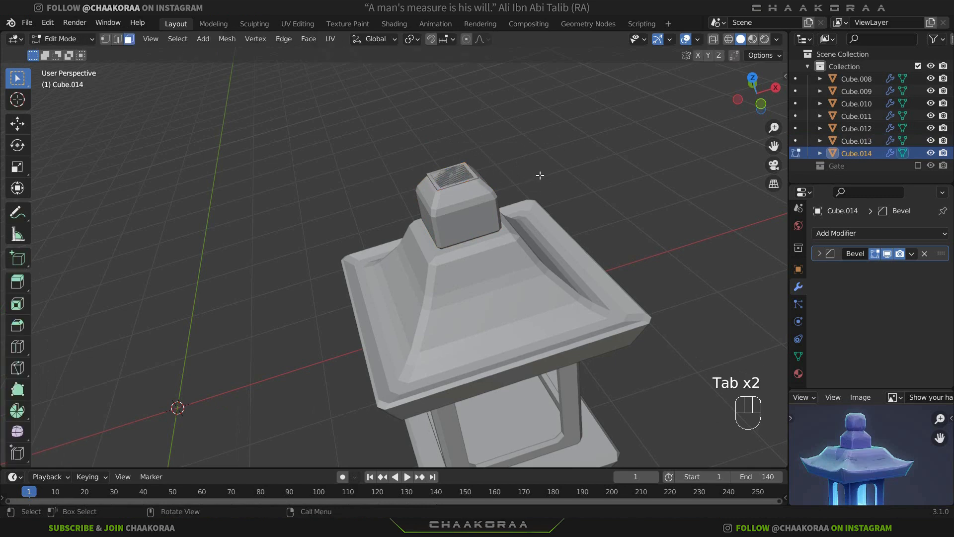
{"action": "key", "text": "a"}
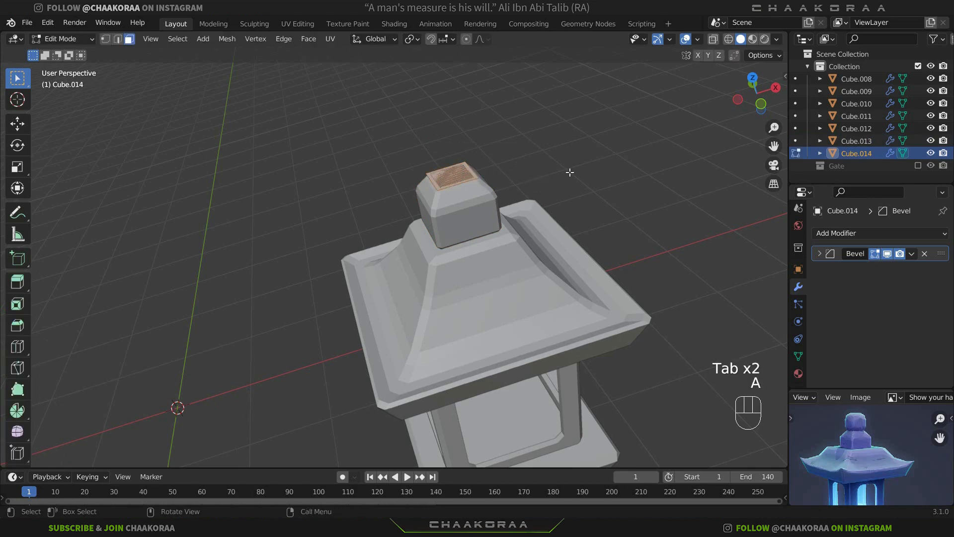
{"action": "key", "text": "s"}
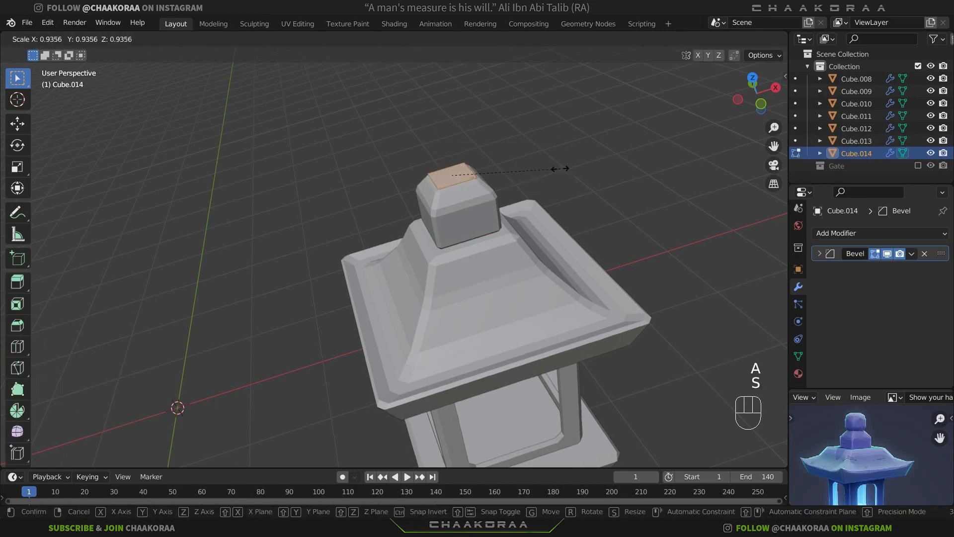
{"action": "left_click", "coordinate": [552, 167]}
{"action": "key", "text": "e"}
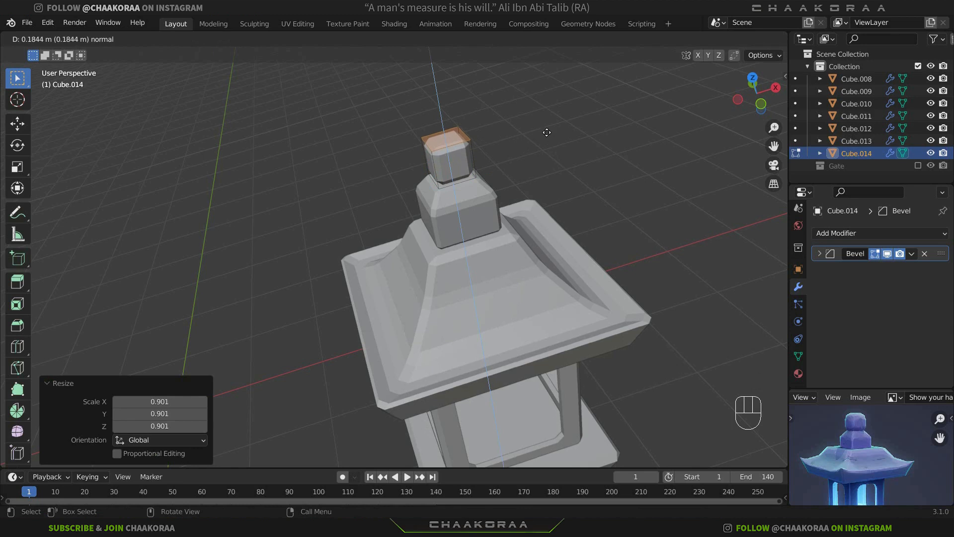
{"action": "left_click", "coordinate": [547, 134]}
Try a loop cut near the base of the small top block and undo it
{"action": "key", "text": "ctrl+r"}
{"action": "left_click", "coordinate": [489, 170]}
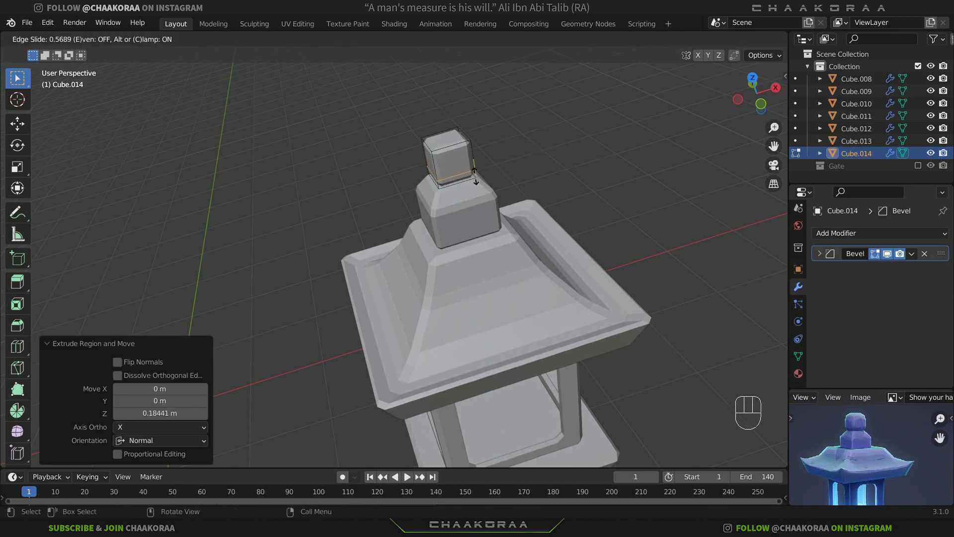
{"action": "left_click", "coordinate": [479, 176]}
{"action": "key", "text": "ctrl+z"}
{"action": "key", "text": "Tab"}
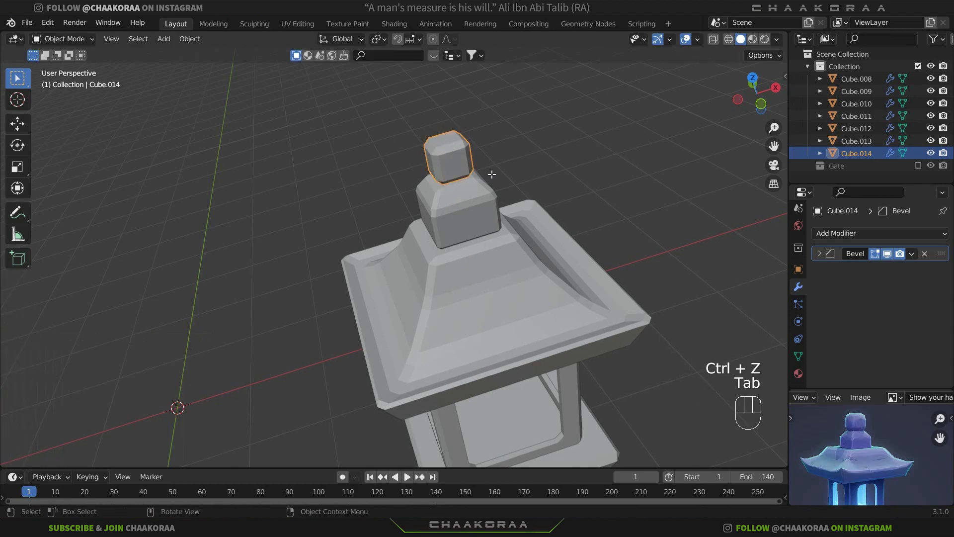
Delete the hidden bottom face of the small top block, using see-through display to reach it
{"action": "middle_click_drag", "start_coordinate": [472, 170], "coordinate": [468, 153]}
{"action": "key", "text": "Tab"}
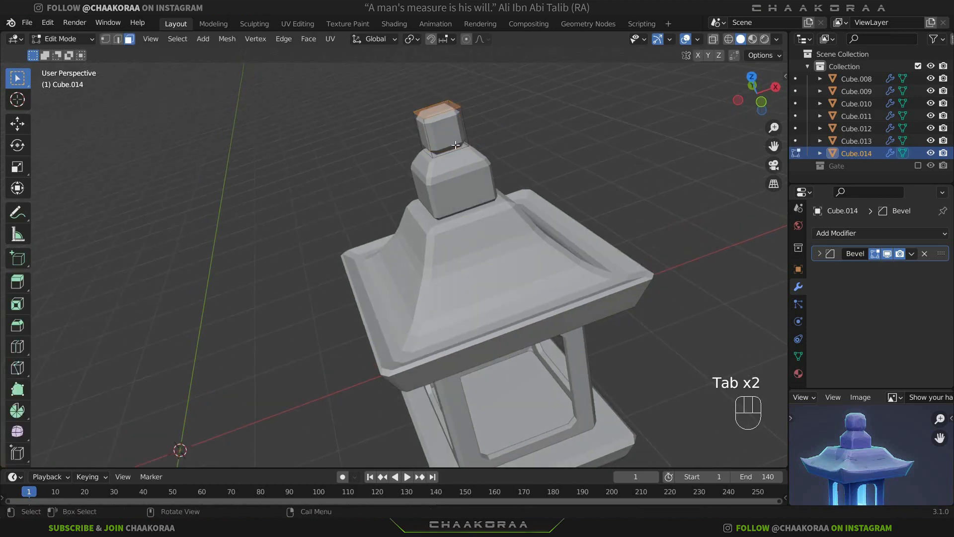
{"action": "key", "text": "3"}
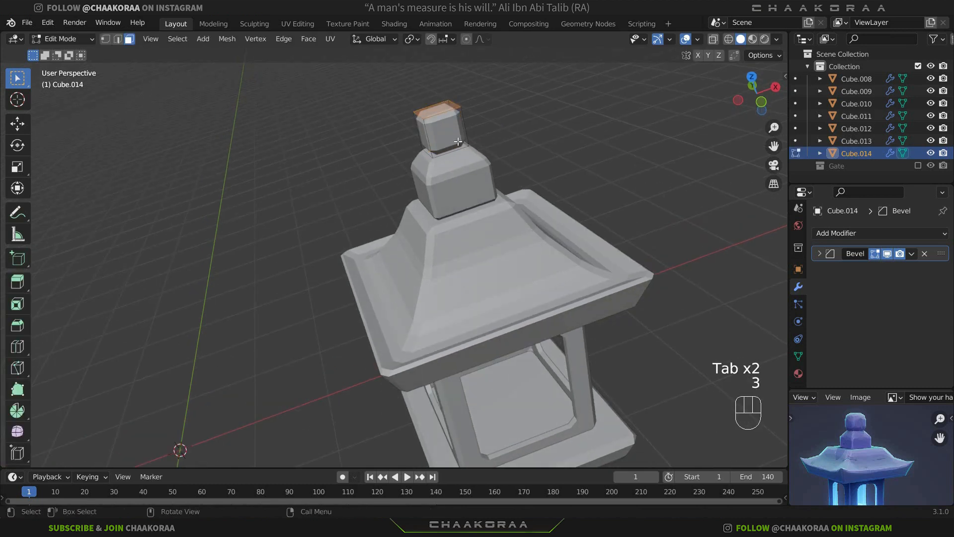
{"action": "left_click", "coordinate": [450, 150]}
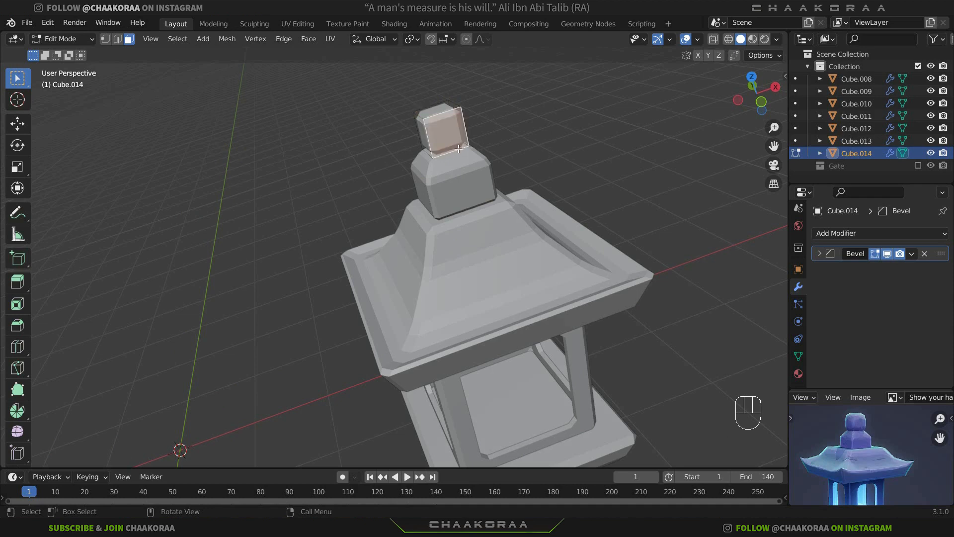
{"action": "key", "text": "alt+z"}
{"action": "key", "text": "x"}
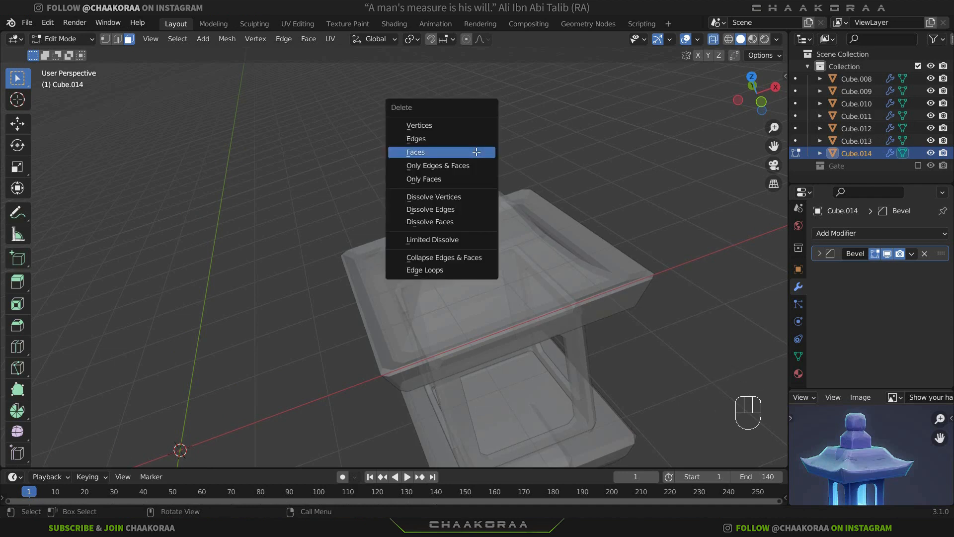
{"action": "left_click", "coordinate": [476, 152]}
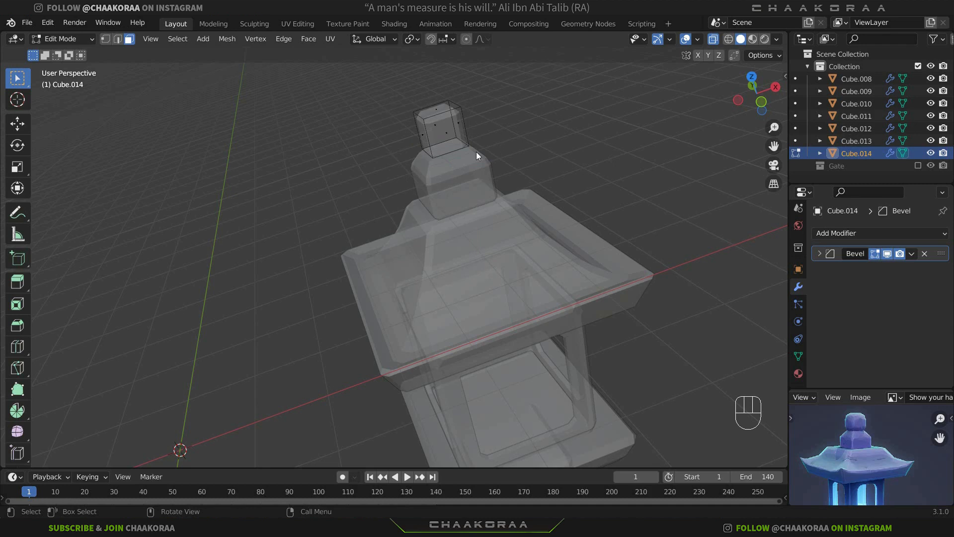
{"action": "key", "text": "alt+z"}
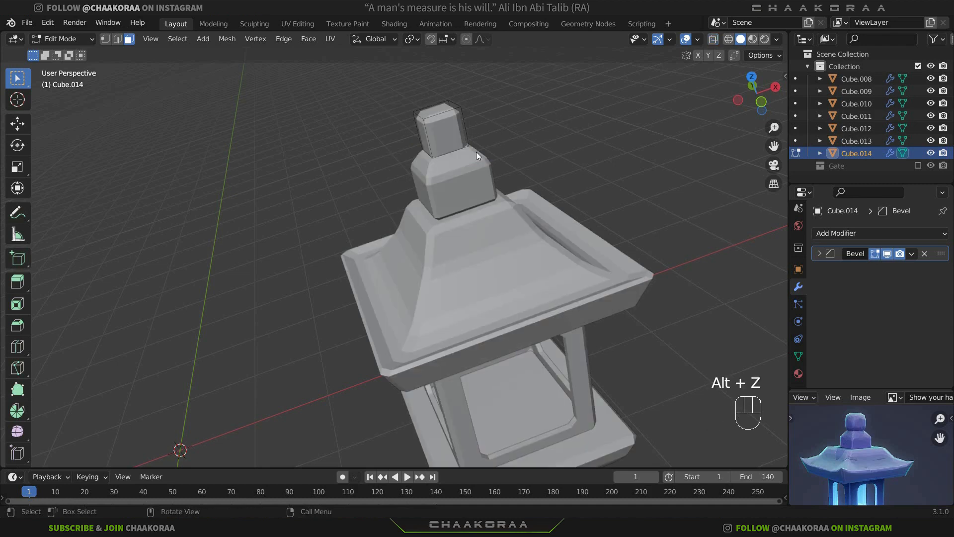
{"action": "key", "text": "Tab"}
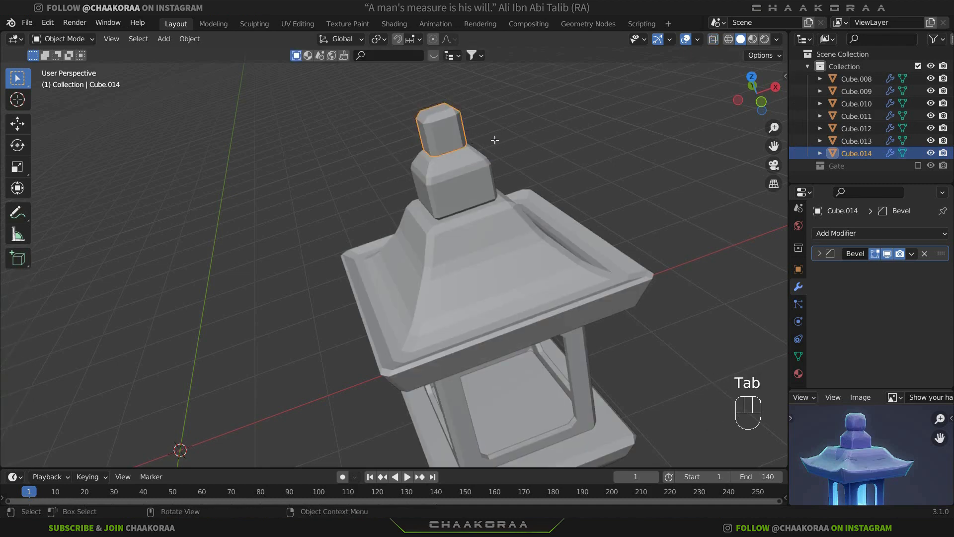
Lower the small top block slightly along global Z so its open base sits into the tapered block
{"action": "key", "text": "g"}
{"action": "key", "text": "z"}
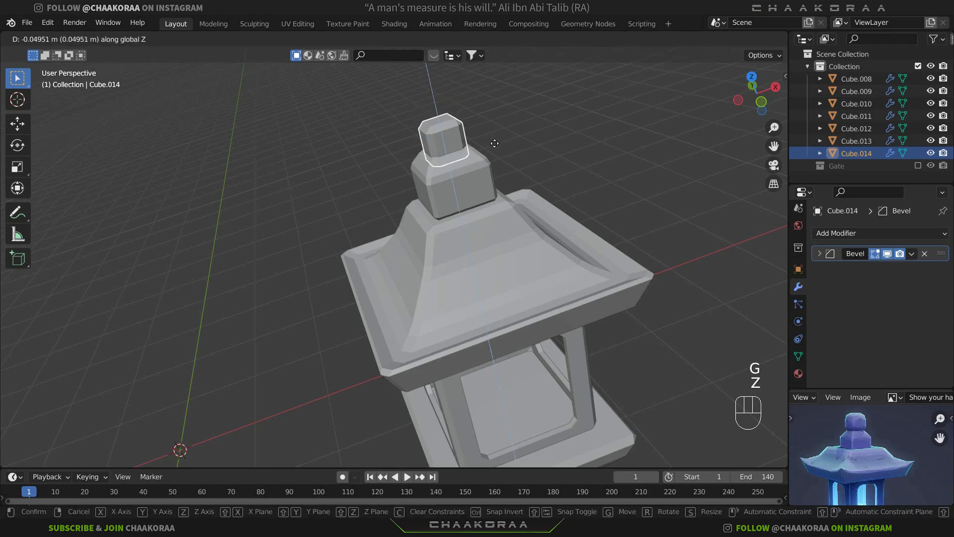
{"action": "key", "text": "shift"}
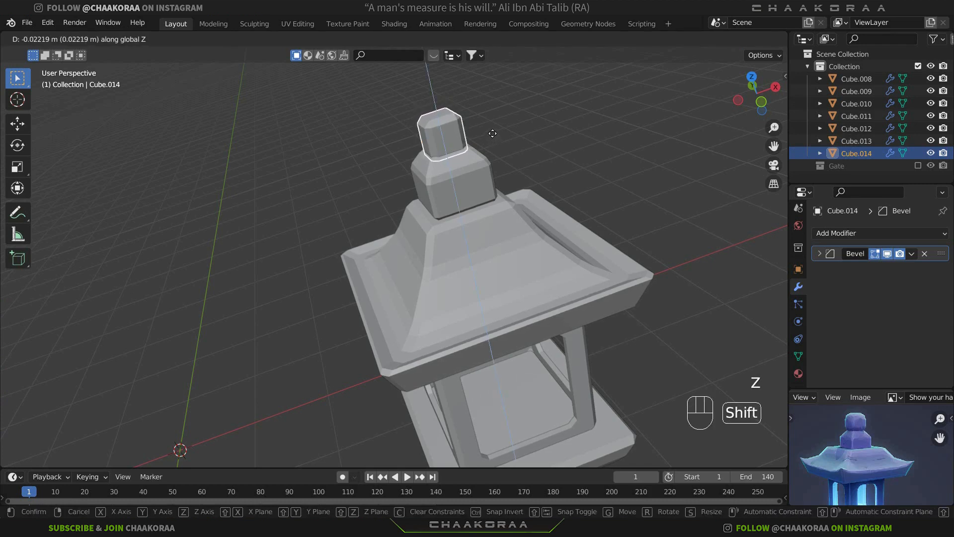
{"action": "left_click", "coordinate": [500, 129]}
{"action": "left_click", "coordinate": [501, 130]}
Add a loop cut to the small top block at a factor of 0.703 toward its base and raise it about 0.017 m along Z
{"action": "mouse_move", "coordinate": [497, 171]}
{"action": "middle_mouse_down"}
{"action": "mouse_move", "coordinate": [549, 167]}
{"action": "mouse_move", "coordinate": [510, 170]}
{"action": "middle_mouse_up"}
{"action": "left_click", "coordinate": [481, 138]}
{"action": "key", "text": "Tab"}
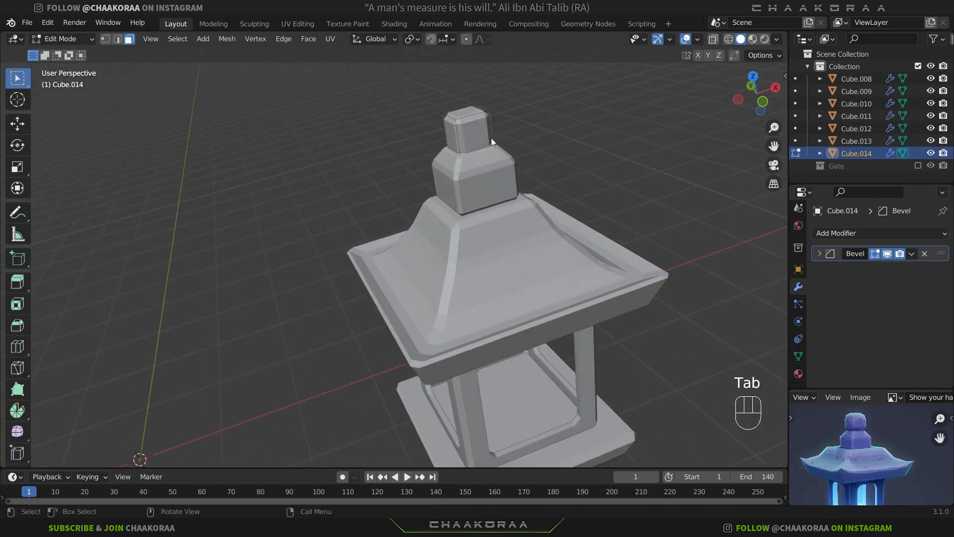
{"action": "key", "text": "ctrl+r"}
{"action": "left_click", "coordinate": [491, 138]}
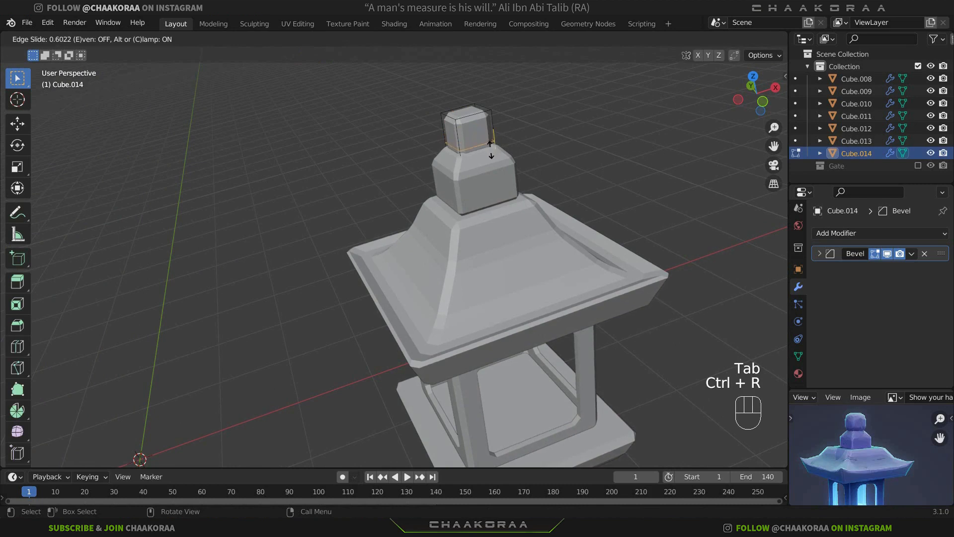
{"action": "left_click", "coordinate": [491, 149]}
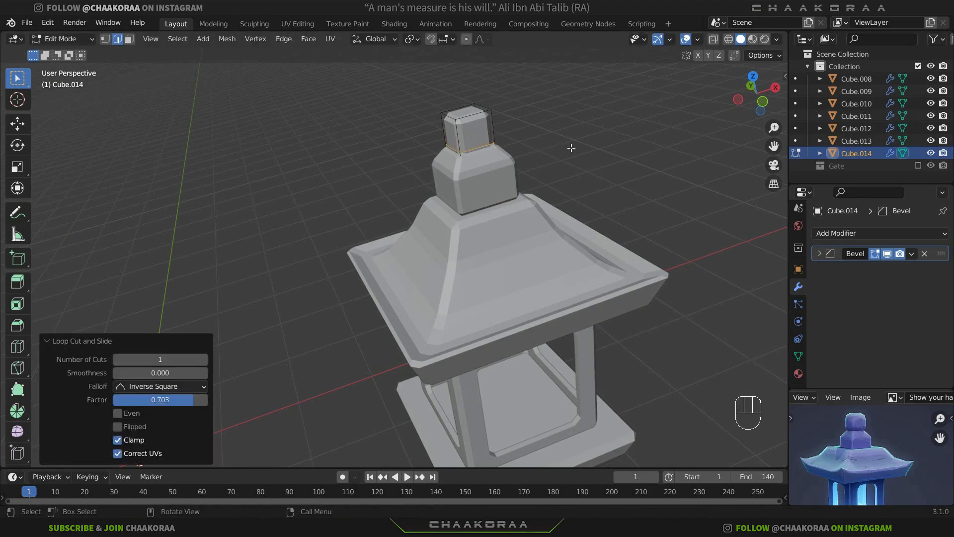
{"action": "key", "text": "g"}
{"action": "key", "text": "z"}
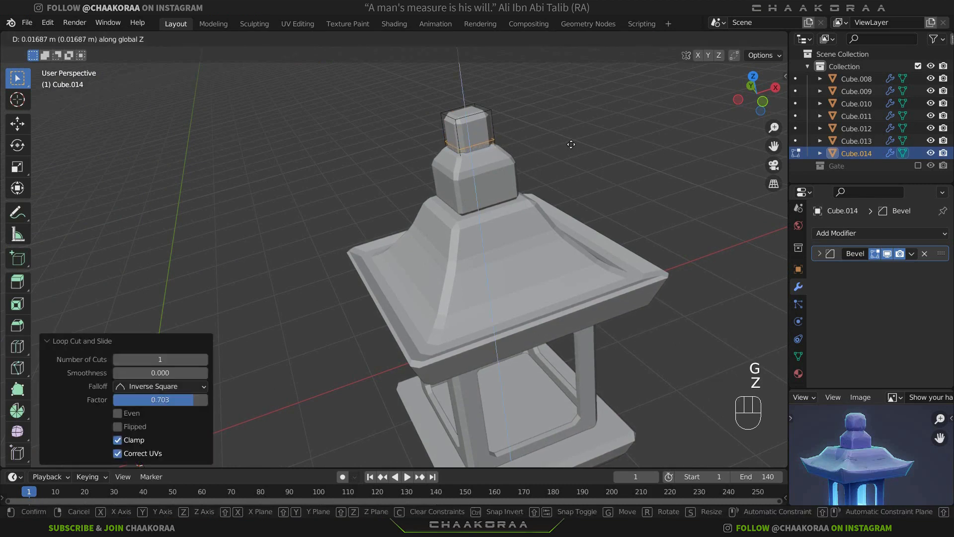
{"action": "left_click", "coordinate": [571, 144]}
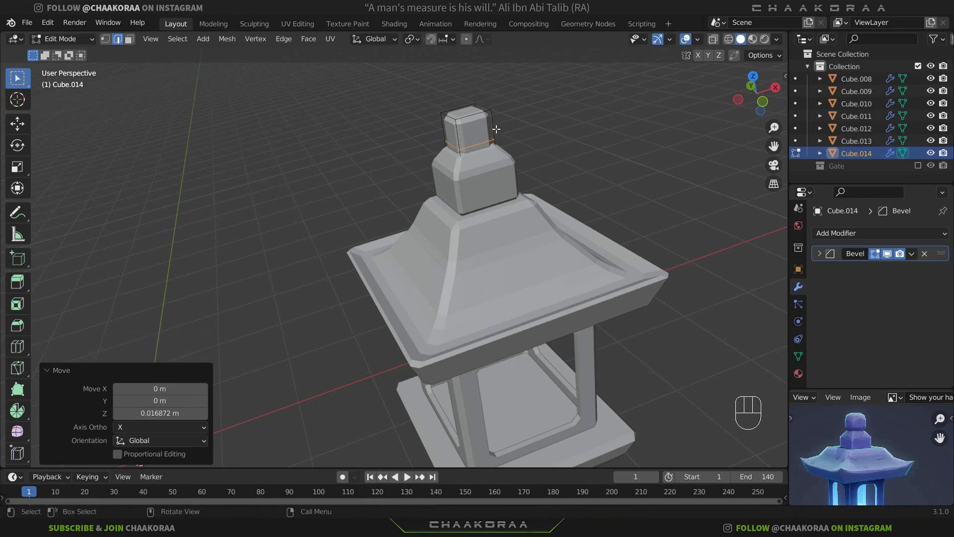
Raise the small top block's edge loop another 0.020 m or so along global Z
{"action": "scroll", "coordinate": [498, 129], "scroll_direction": "up", "scroll_amount": 7}
{"action": "middle_click_drag", "start_coordinate": [571, 65], "coordinate": [434, 245], "text": "shift"}
{"action": "middle_click_drag", "start_coordinate": [548, 107], "coordinate": [486, 224], "text": "shift"}
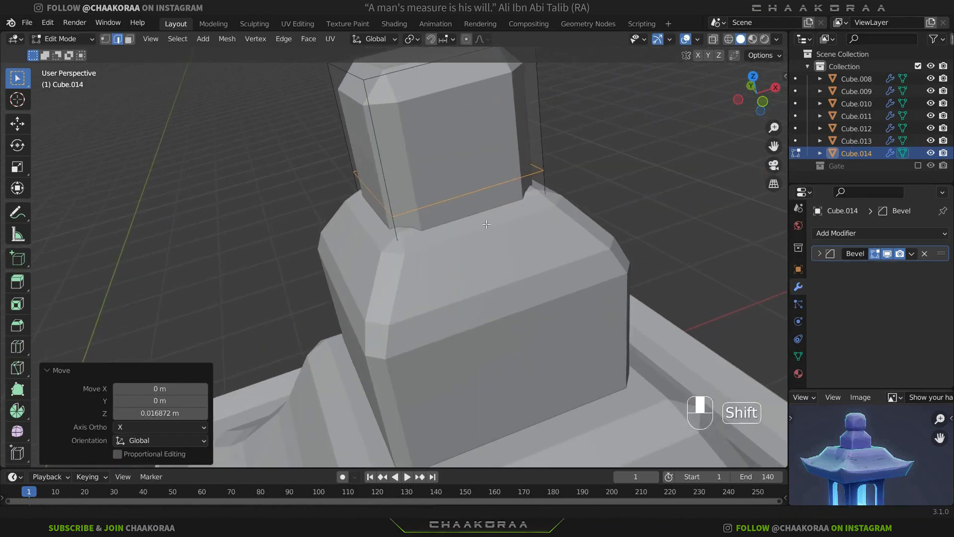
{"action": "key", "text": "g"}
{"action": "key", "text": "z"}
{"action": "left_click", "coordinate": [517, 208]}
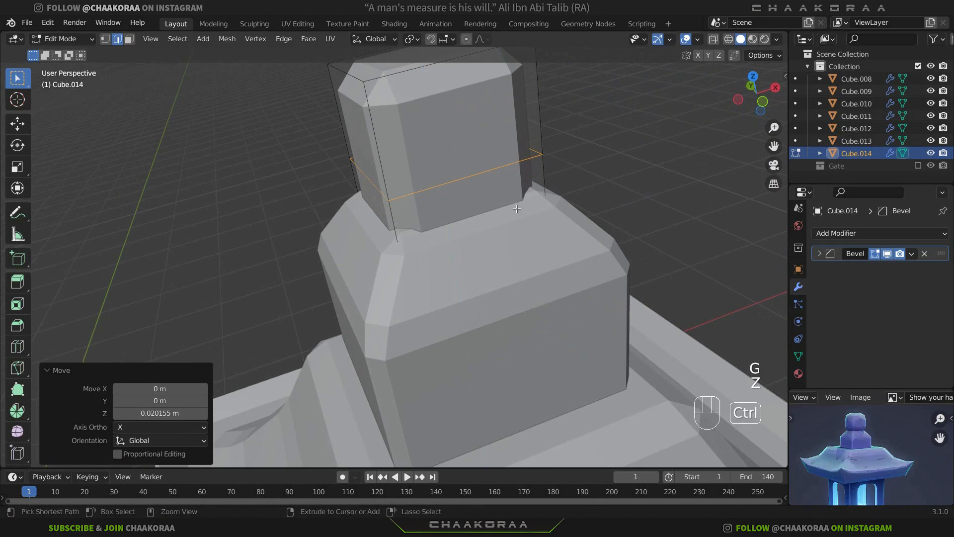
Add a loop cut near the small top block's base at a factor of 0.306 and scale it to 0.911
{"action": "key", "text": "ctrl+r"}
{"action": "left_click", "coordinate": [398, 217]}
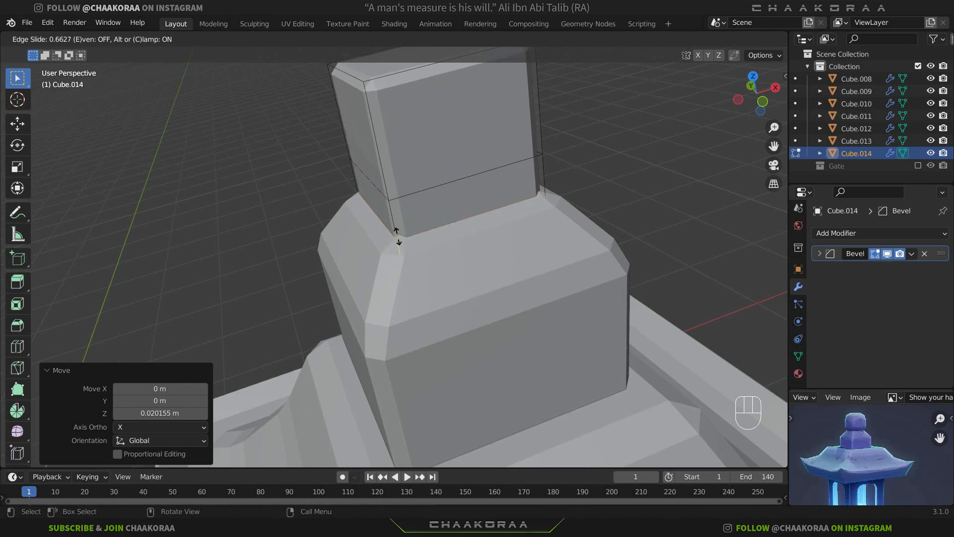
{"action": "left_click", "coordinate": [397, 236]}
{"action": "key", "text": "s"}
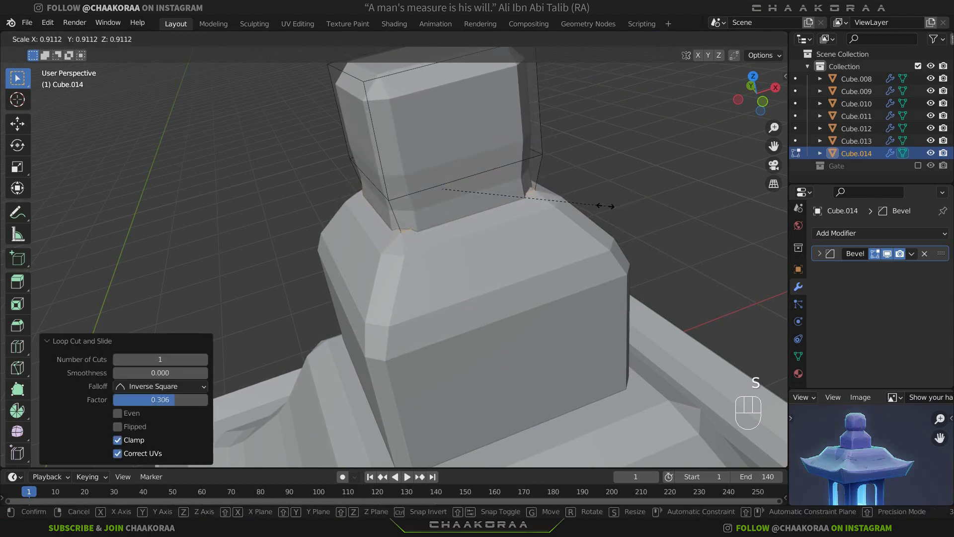
{"action": "left_click", "coordinate": [605, 206]}
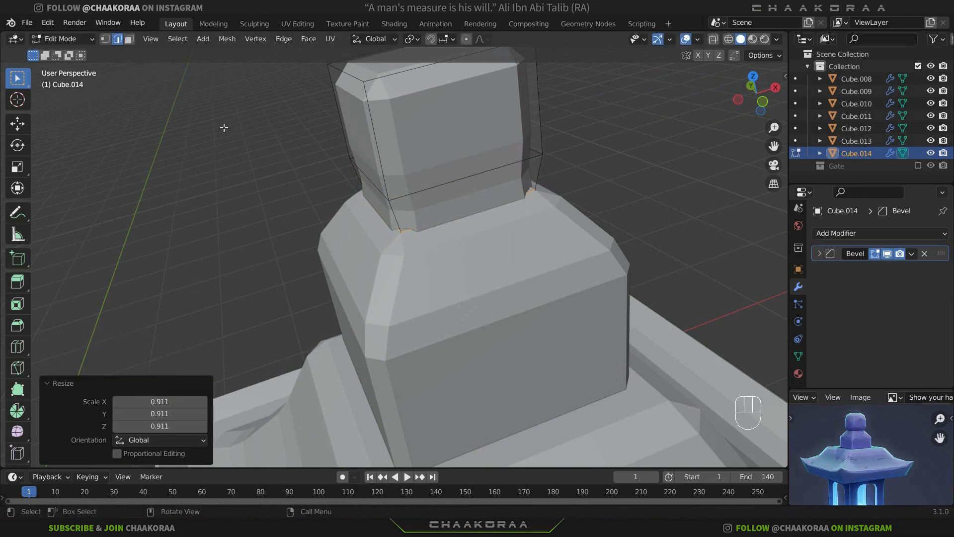
Lower the small top block's upper edge loop about 0.024 m along global Z
{"action": "left_click", "coordinate": [443, 183], "text": "alt"}
{"action": "key", "text": "g"}
{"action": "key", "text": "z"}
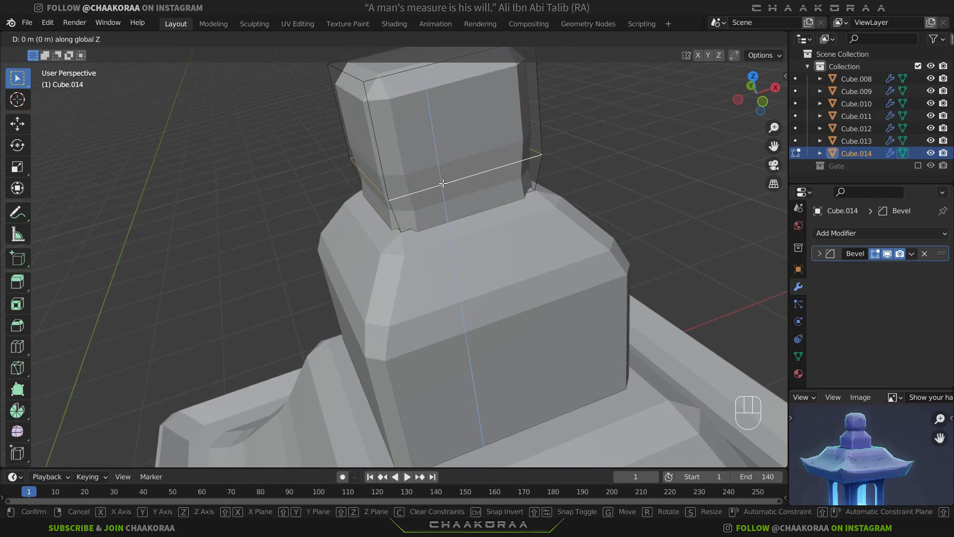
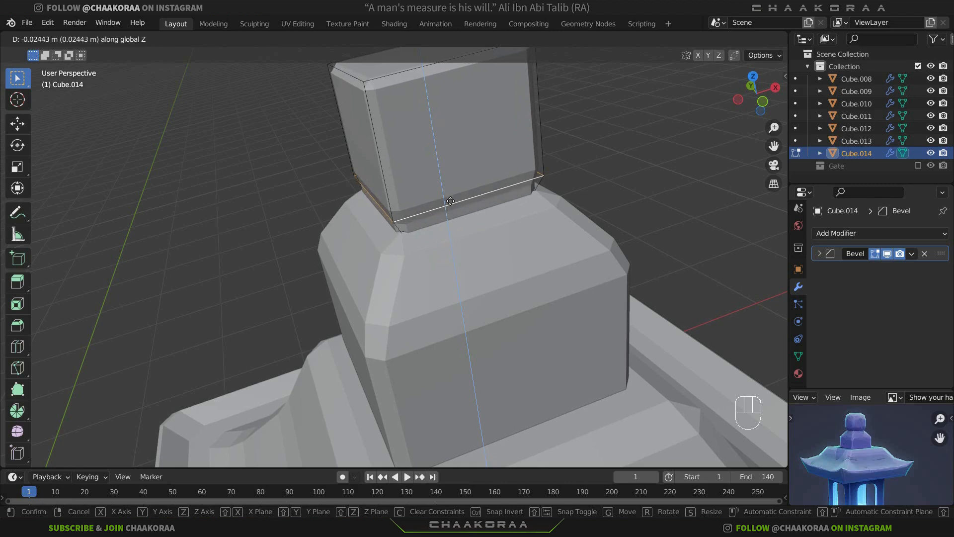
{"action": "left_click", "coordinate": [450, 201]}
Lower the small top block's two bottom edge loops about 0.016 m along global Z, using see-through display to select them
{"action": "key", "text": "alt+z"}
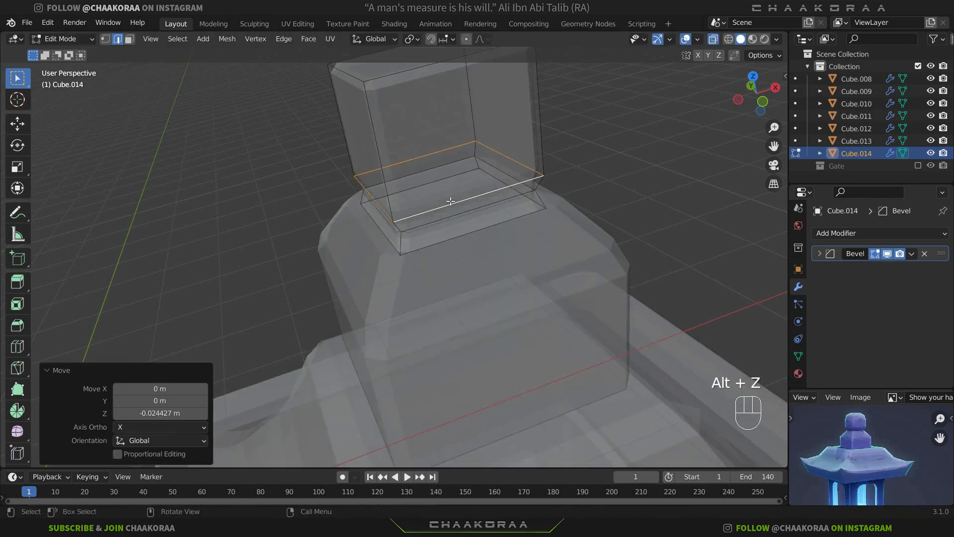
{"action": "left_click", "coordinate": [424, 225], "text": "alt+shift"}
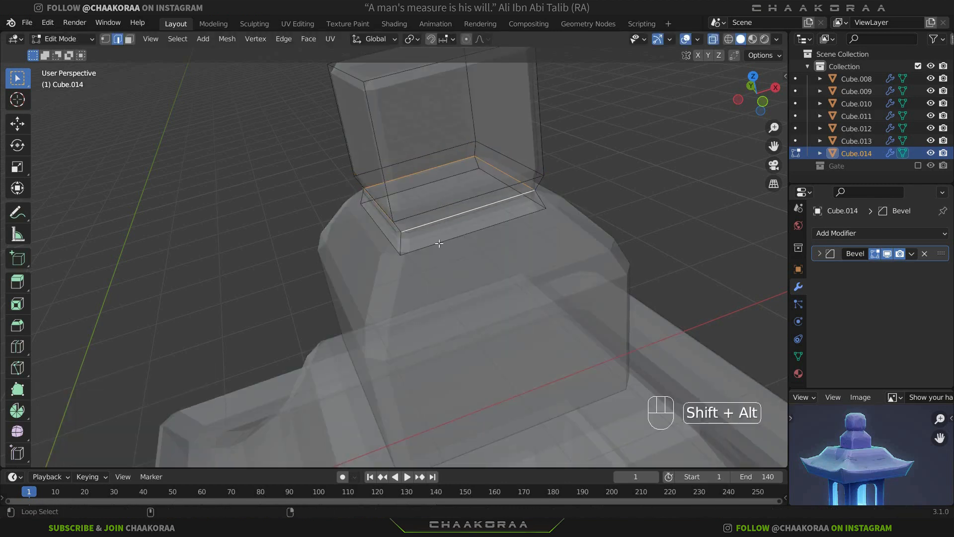
{"action": "left_click", "coordinate": [439, 243], "text": "alt+shift"}
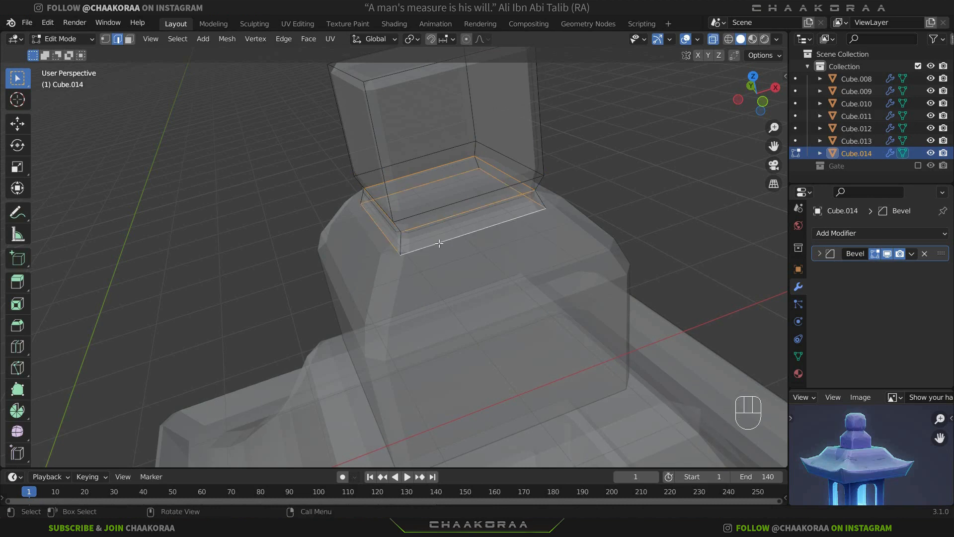
{"action": "key", "text": "g"}
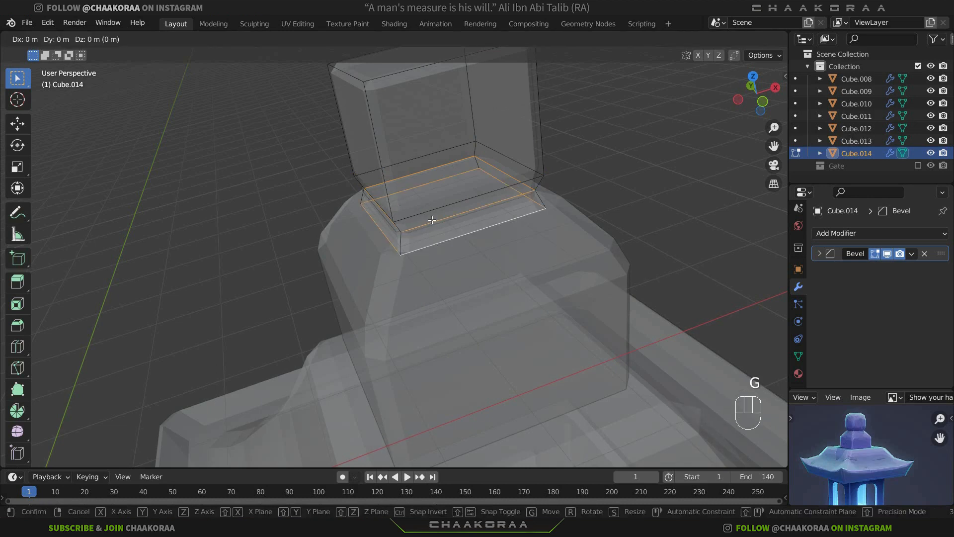
{"action": "key", "text": "z"}
{"action": "left_click", "coordinate": [434, 231]}
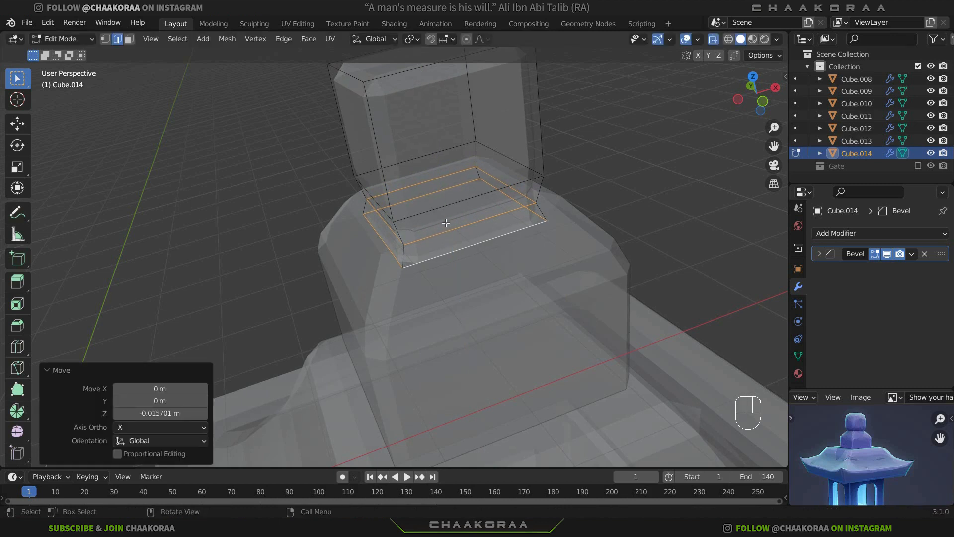
{"action": "key", "text": "alt+z"}
{"action": "key", "text": "Tab"}
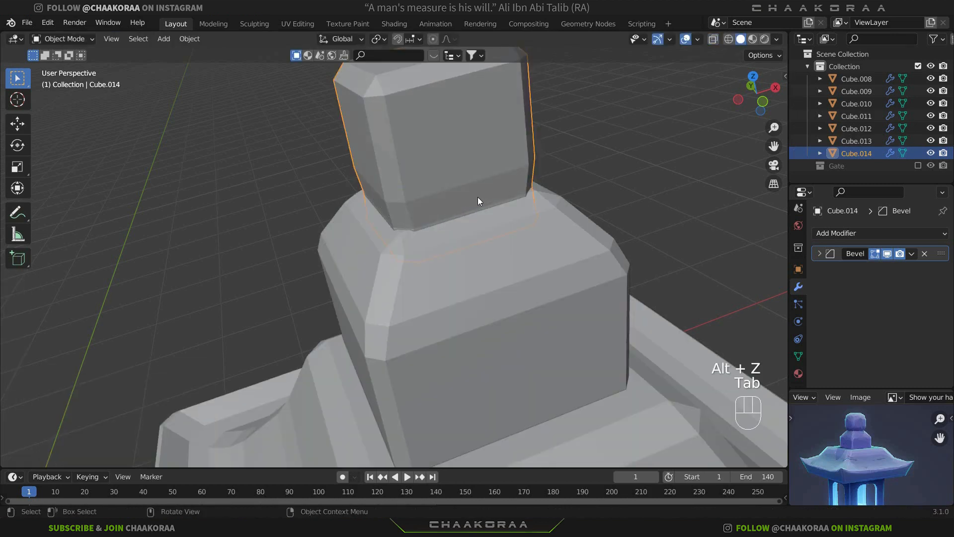
Scale the whole mesh of the flared platform below the lantern's window frame to about 0.93
{"action": "scroll", "coordinate": [478, 197], "scroll_direction": "down", "scroll_amount": 7}
{"action": "left_click", "coordinate": [520, 197]}
{"action": "mouse_move", "coordinate": [444, 212]}
{"action": "middle_mouse_down"}
{"action": "mouse_move", "coordinate": [477, 210]}
{"action": "mouse_move", "coordinate": [432, 208]}
{"action": "middle_mouse_up"}
{"action": "scroll", "coordinate": [479, 224], "scroll_direction": "down", "scroll_amount": 2}
{"action": "middle_click_drag", "start_coordinate": [439, 258], "coordinate": [342, 237]}
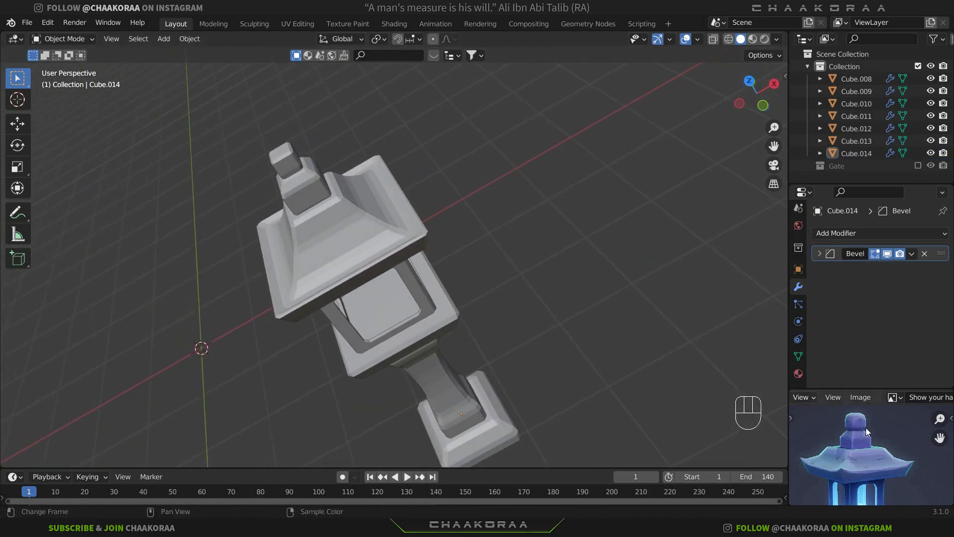
{"action": "middle_click_drag", "start_coordinate": [488, 271], "coordinate": [542, 275]}
{"action": "left_click", "coordinate": [452, 264]}
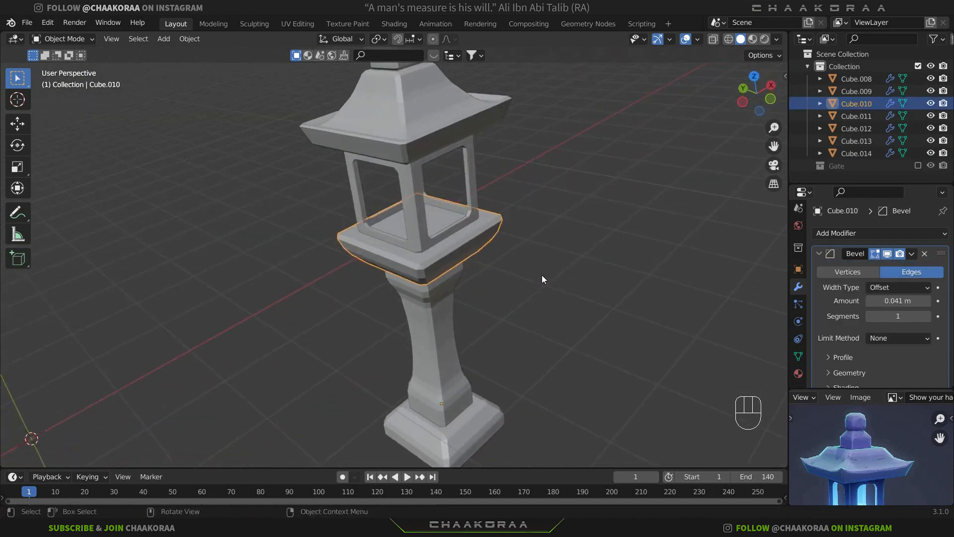
{"action": "key", "text": "Tab"}
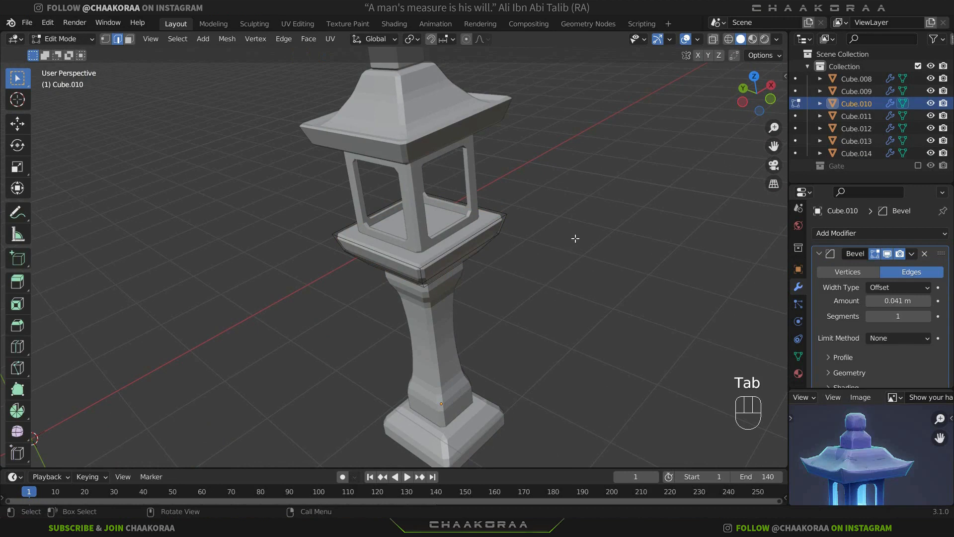
{"action": "key", "text": "a"}
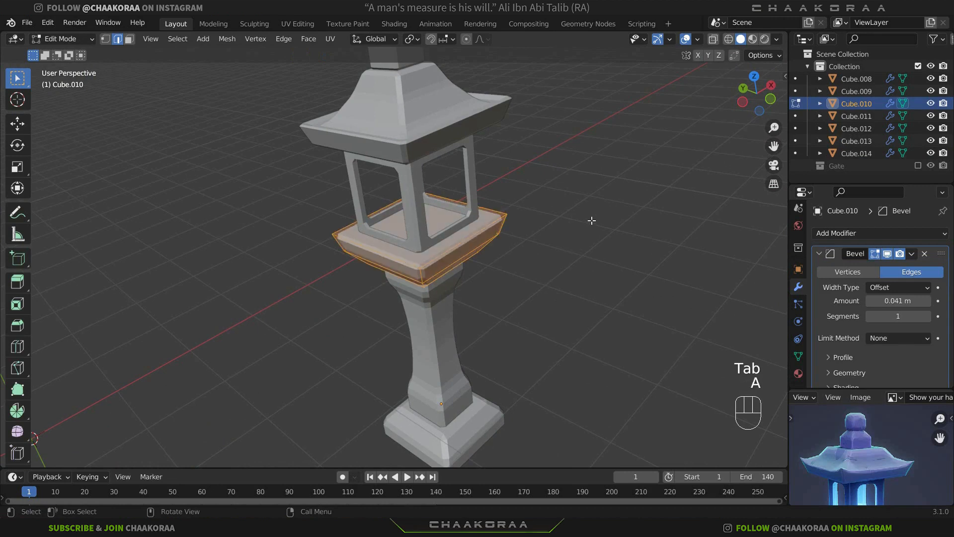
{"action": "key", "text": "s"}
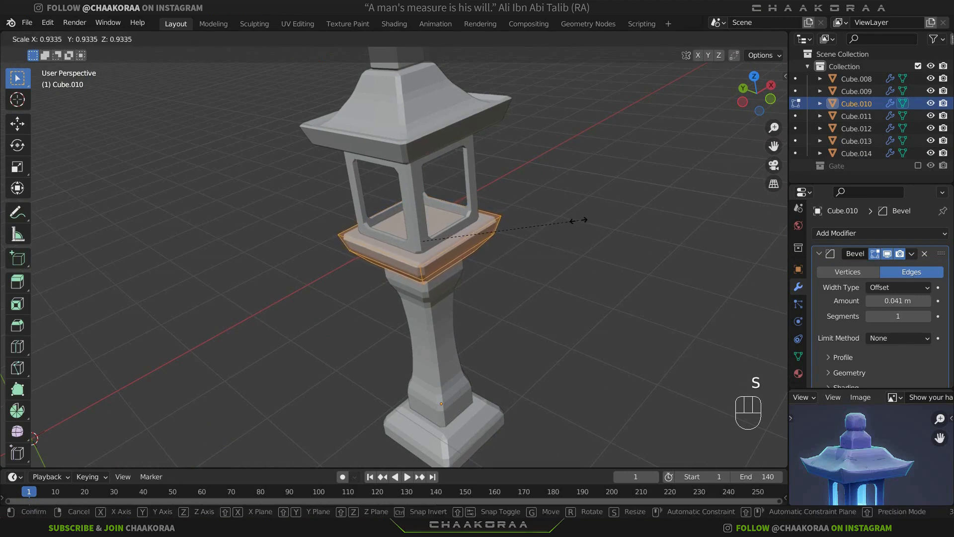
{"action": "left_click", "coordinate": [579, 220]}
{"action": "middle_click_drag", "start_coordinate": [464, 283], "coordinate": [482, 267]}
{"action": "key", "text": "Tab"}
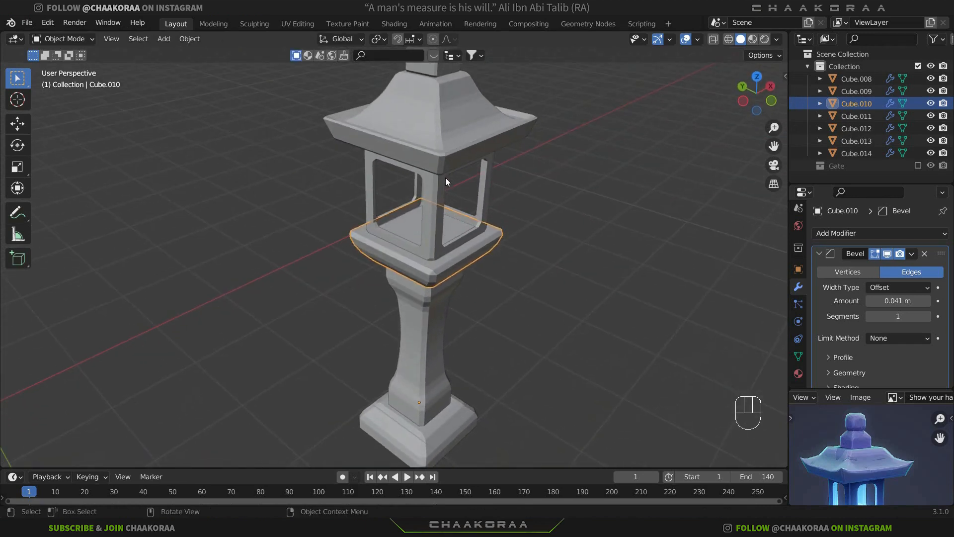
Widen the whole roof mesh to about 1.075 in X and Y, keeping its height locked
{"action": "left_click", "coordinate": [441, 160]}
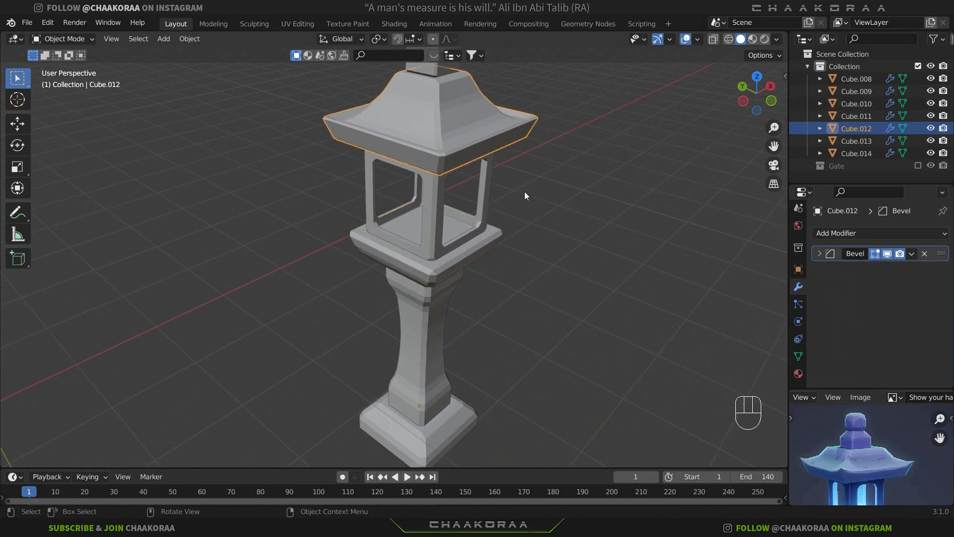
{"action": "key", "text": "Tab"}
{"action": "key", "text": "a"}
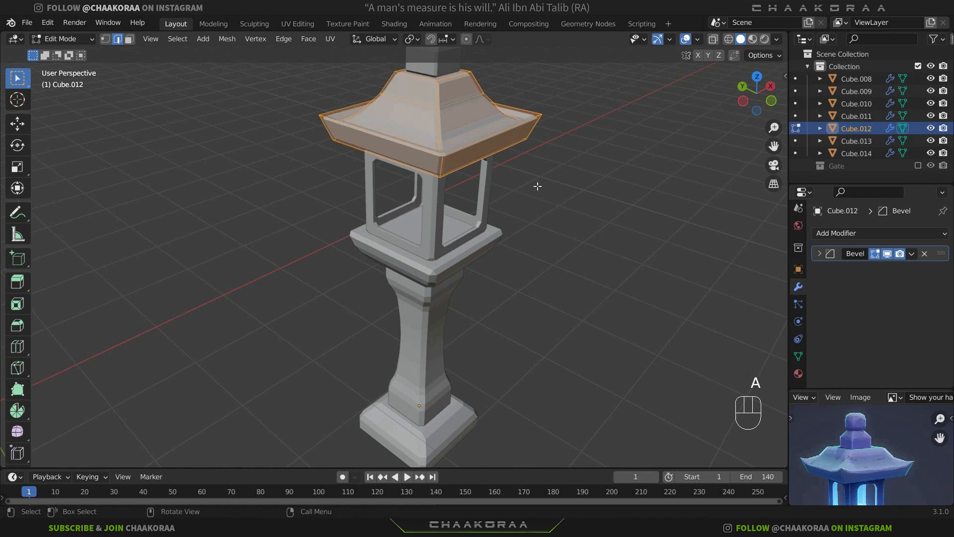
{"action": "key", "text": "s"}
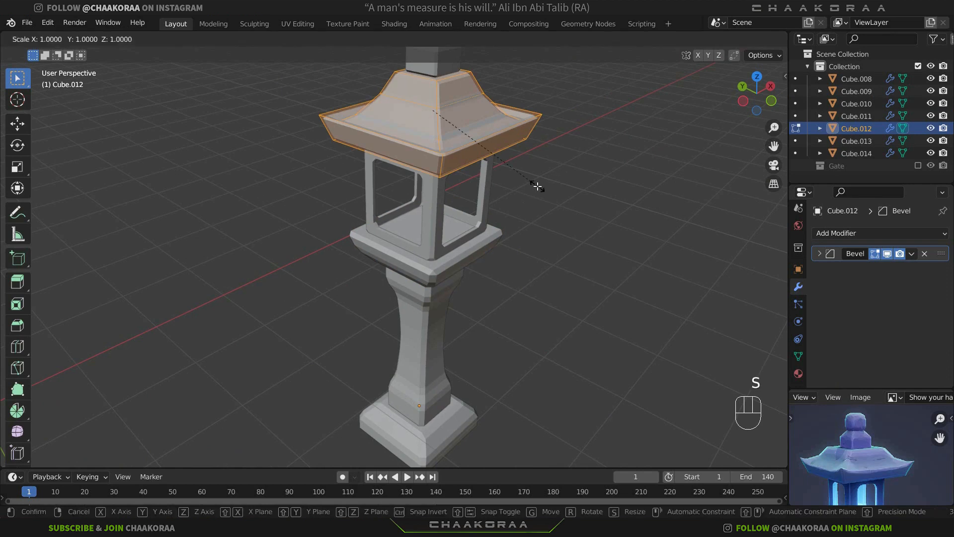
{"action": "key", "text": "shift+z"}
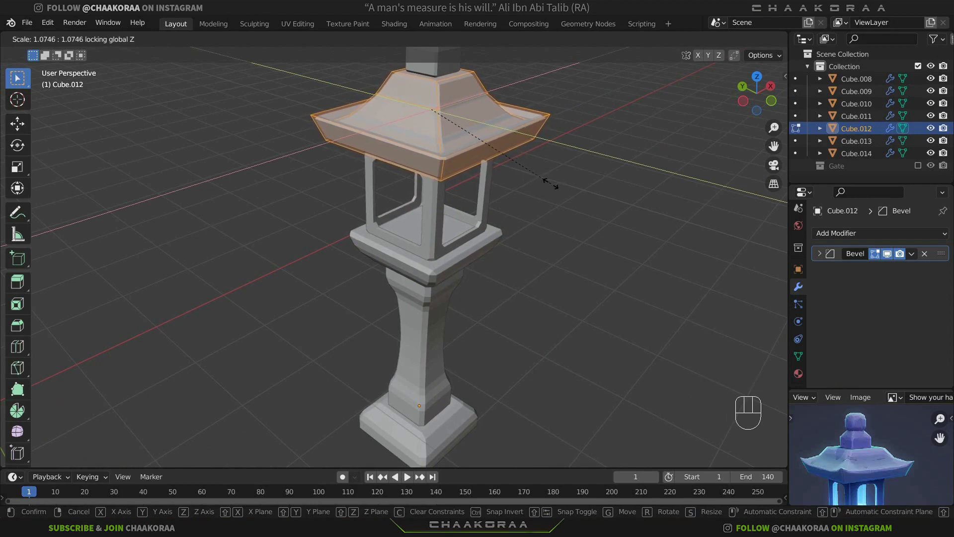
{"action": "left_click", "coordinate": [550, 184]}
{"action": "key", "text": "Tab"}
Lower the roof together with both finial blocks slightly along global Z onto the window frame
{"action": "middle_click_drag", "start_coordinate": [526, 166], "coordinate": [453, 278]}
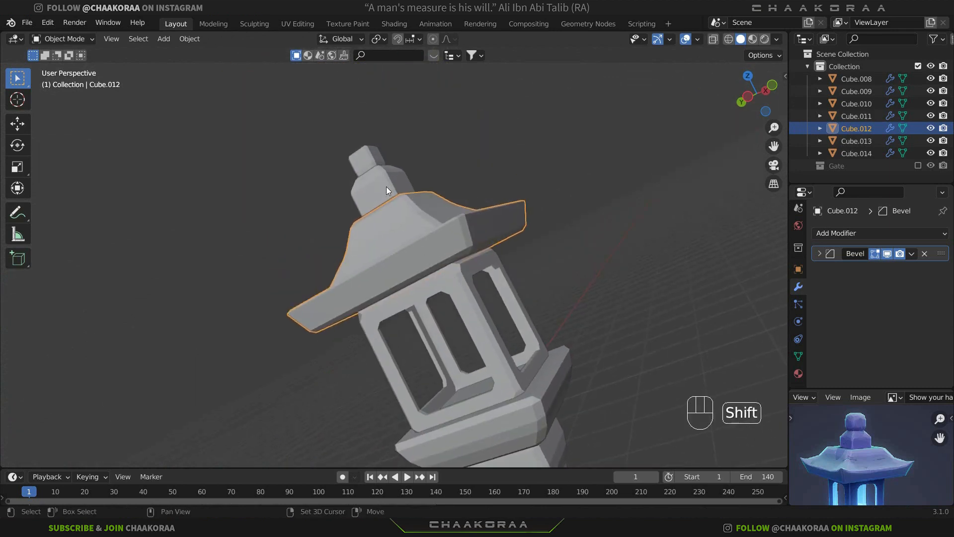
{"action": "left_click", "coordinate": [358, 165], "text": "shift"}
{"action": "left_click", "coordinate": [358, 164], "text": "shift"}
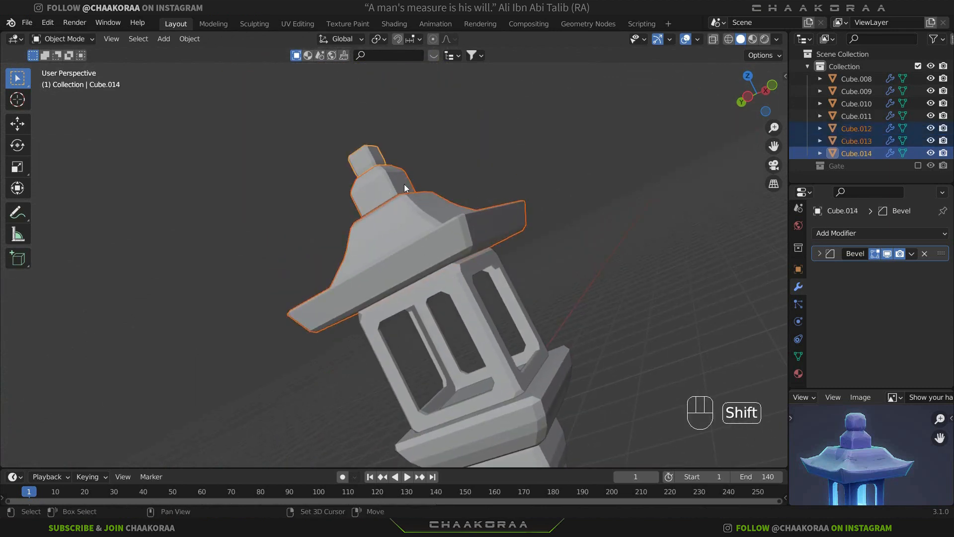
{"action": "key", "text": "g"}
{"action": "key", "text": "z"}
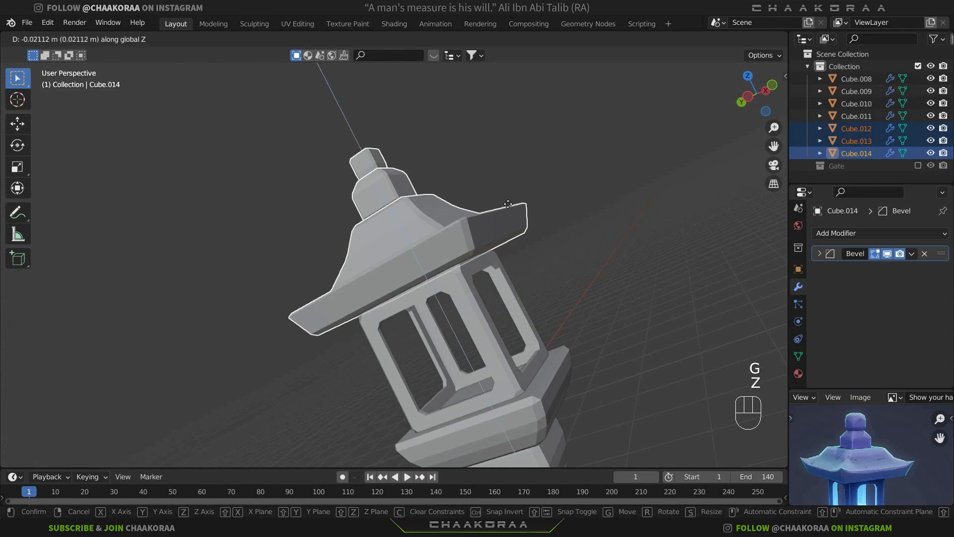
{"action": "left_click", "coordinate": [601, 237]}
{"action": "left_click", "coordinate": [600, 234]}
Select the upper sloped part of the tapered finial block's mesh, using see-through display to include its hidden edges
{"action": "middle_click_drag", "start_coordinate": [600, 234], "coordinate": [515, 257]}
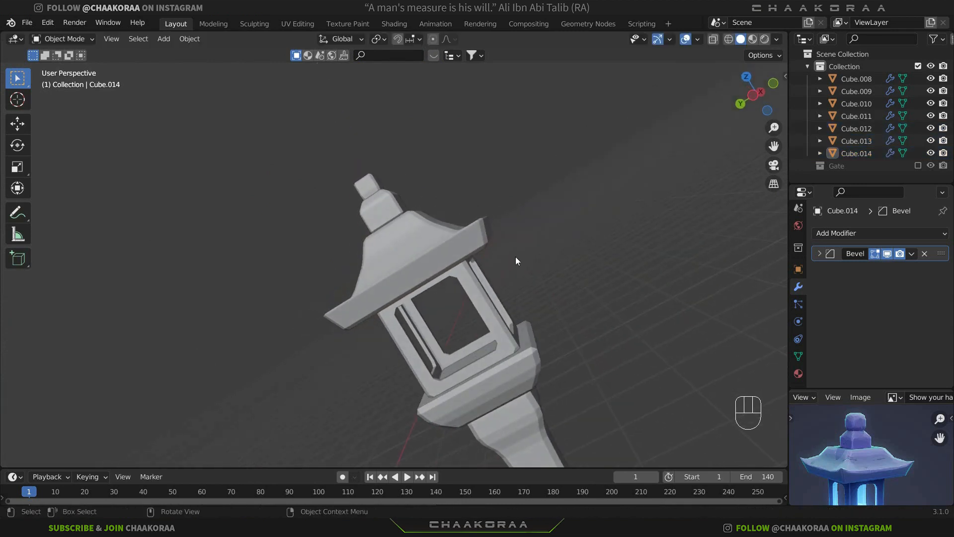
{"action": "left_click", "coordinate": [385, 200]}
{"action": "middle_click_drag", "start_coordinate": [385, 201], "coordinate": [416, 234]}
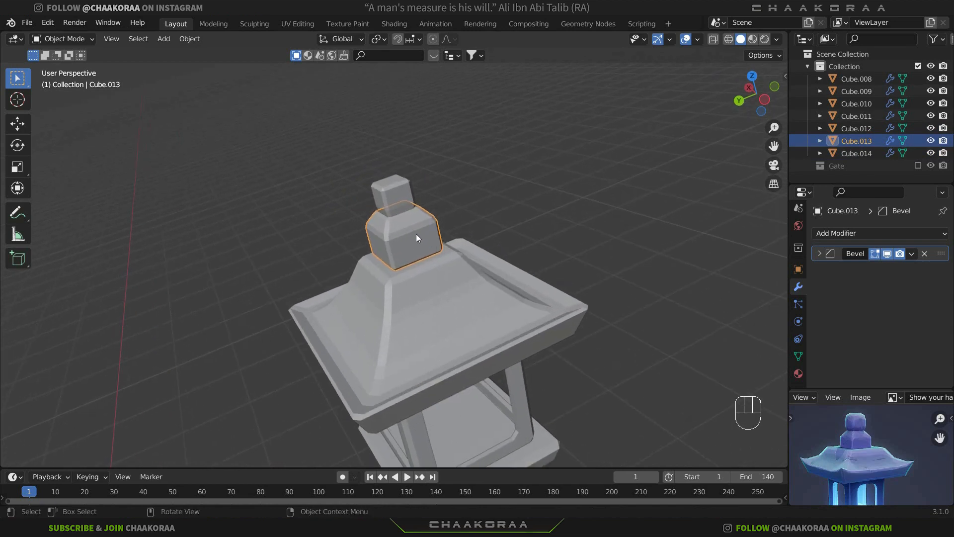
{"action": "key", "text": "Tab"}
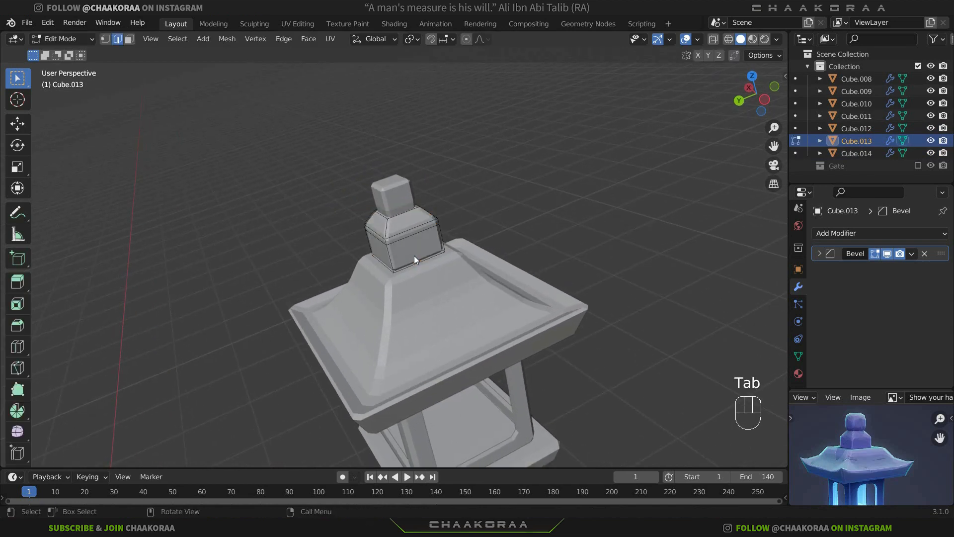
{"action": "key", "text": "alt+z"}
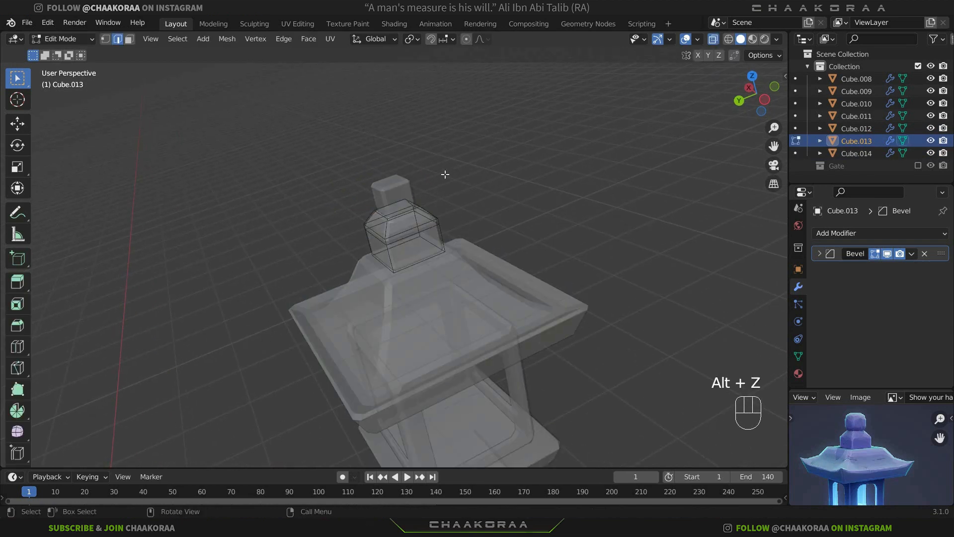
{"action": "left_click_drag", "start_coordinate": [447, 162], "coordinate": [348, 245]}
{"action": "middle_click_drag", "start_coordinate": [383, 209], "coordinate": [388, 206]}
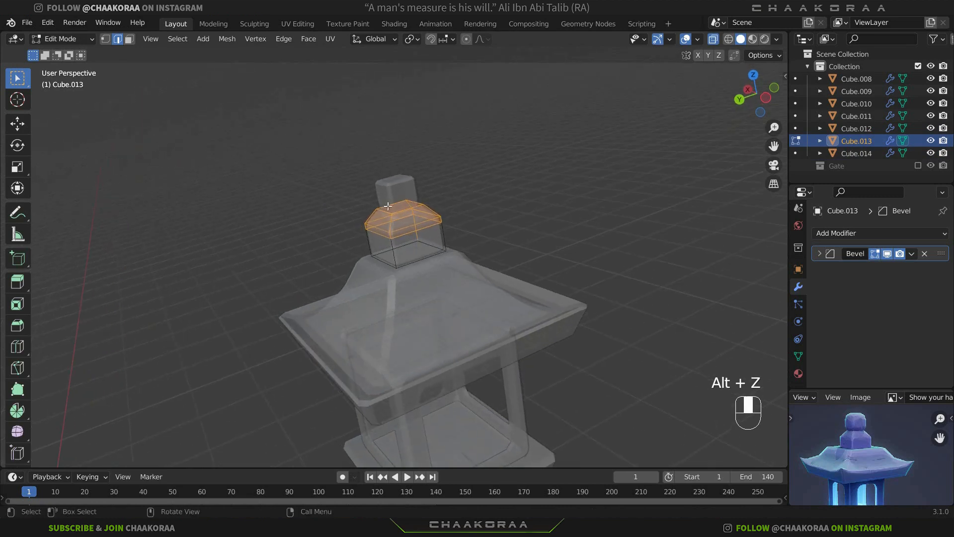
Lower the tapered upper section of the larger finial block by about 0.04 m along Z
{"action": "key", "text": "alt+z"}
{"action": "key", "text": "alt+z"}
{"action": "left_click_drag", "start_coordinate": [464, 176], "coordinate": [348, 249]}
{"action": "middle_click_drag", "start_coordinate": [315, 213], "coordinate": [406, 175]}
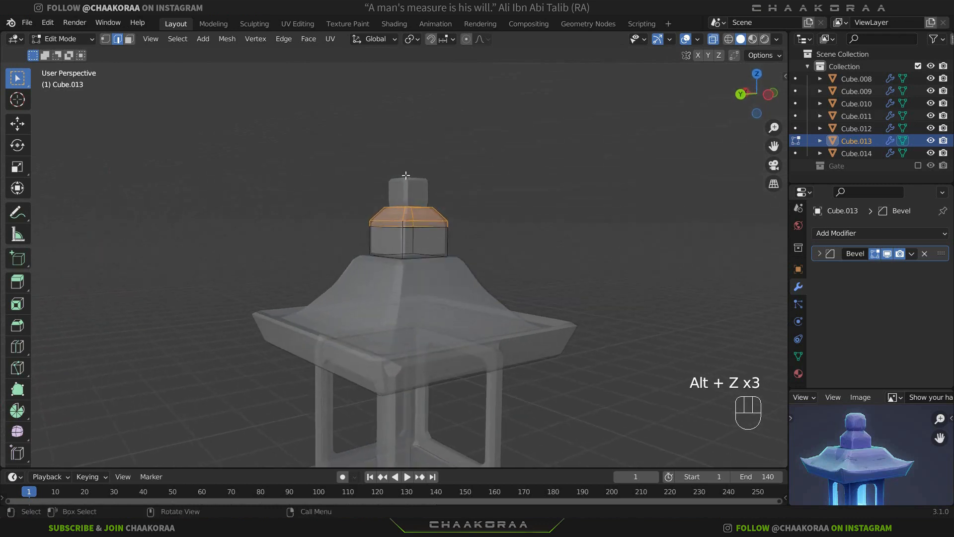
{"action": "left_click_drag", "start_coordinate": [497, 160], "coordinate": [319, 239]}
{"action": "key", "text": "alt+z"}
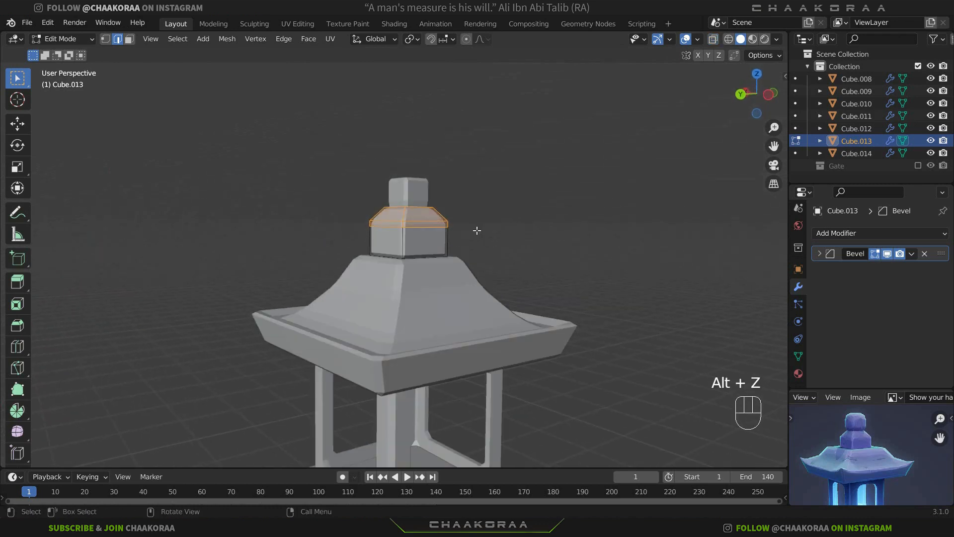
{"action": "key", "text": "g"}
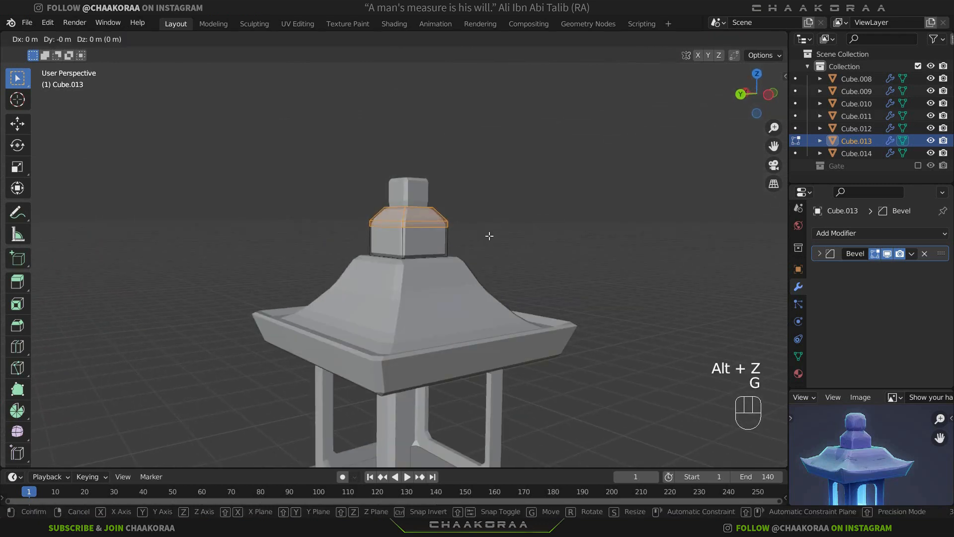
{"action": "key", "text": "z"}
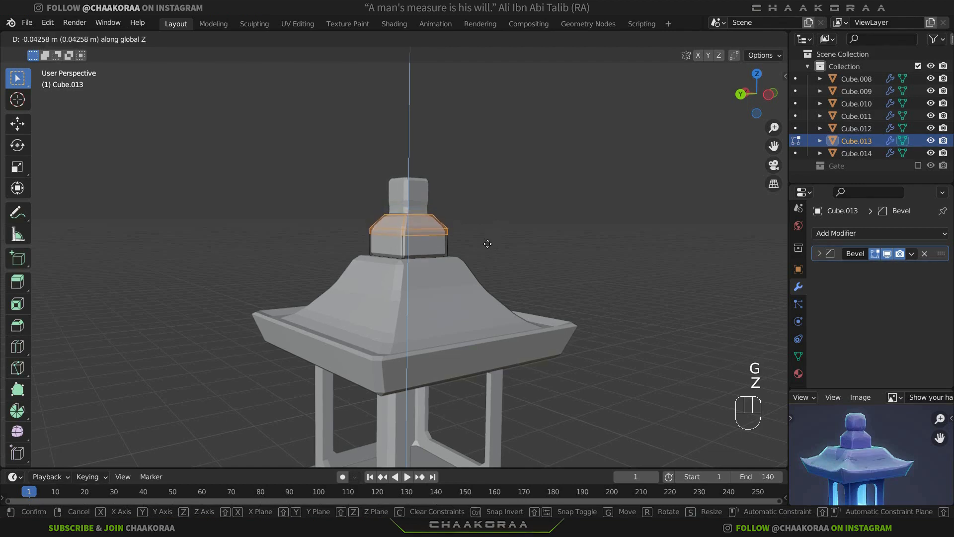
{"action": "left_click", "coordinate": [473, 235]}
{"action": "key", "text": "Tab"}
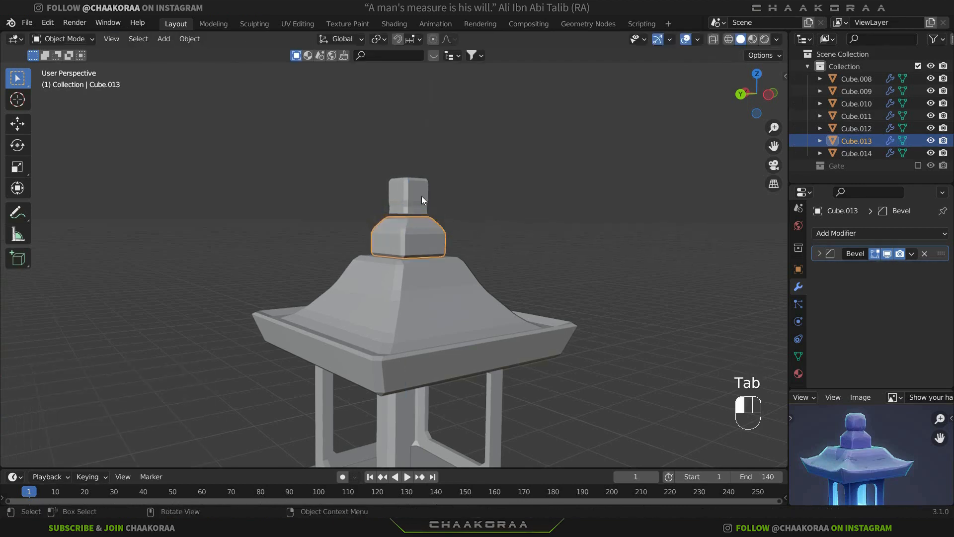
Move the small top block of the finial down about 0.03 m along Z onto the block beneath it
{"action": "left_click", "coordinate": [421, 196]}
{"action": "key", "text": "g"}
{"action": "key", "text": "z"}
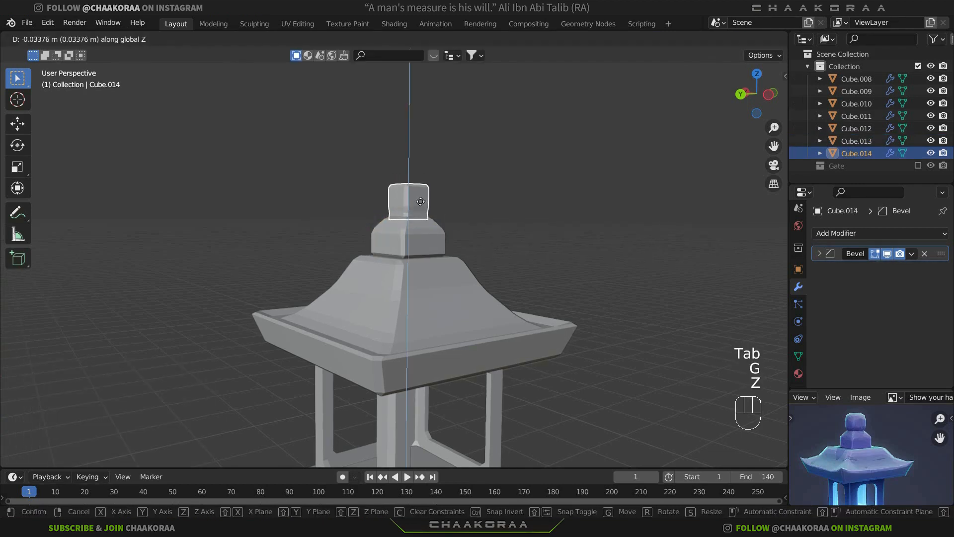
{"action": "left_click", "coordinate": [421, 201]}
{"action": "left_click", "coordinate": [455, 232]}
{"action": "middle_click_drag", "start_coordinate": [455, 232], "coordinate": [436, 258]}
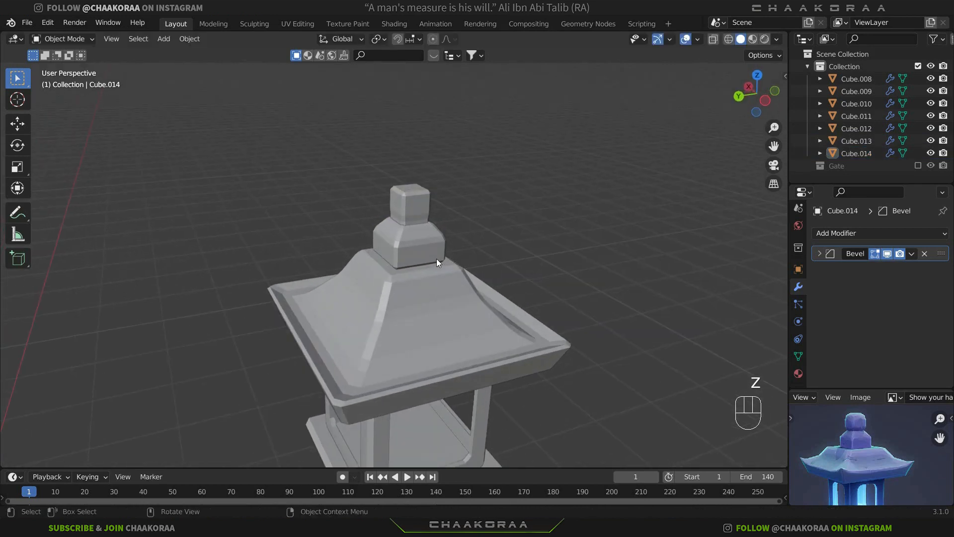
Extrude the top face of the small finial block upward by about 0.057 m
{"action": "key", "text": "Tab"}
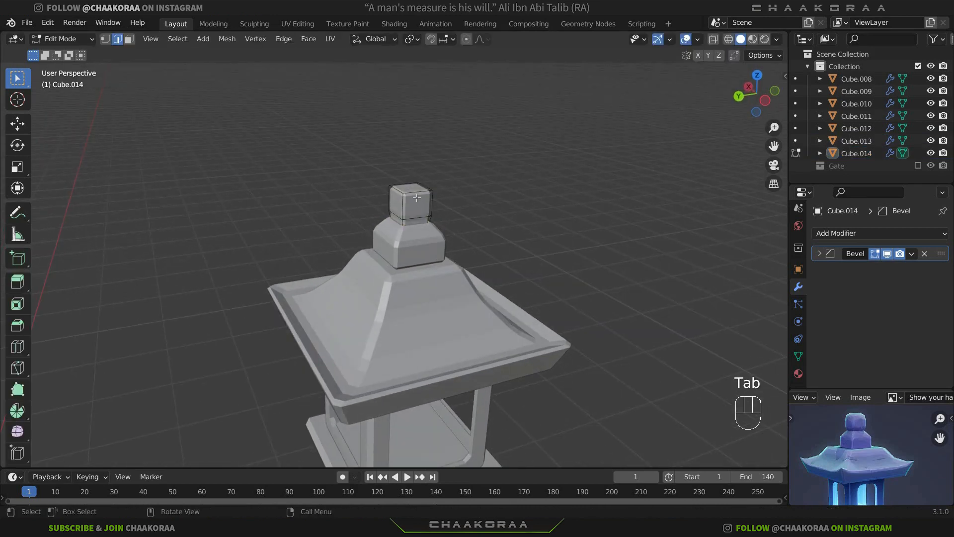
{"action": "scroll", "coordinate": [444, 224], "scroll_direction": "up", "scroll_amount": 3}
{"action": "scroll", "coordinate": [423, 258], "scroll_direction": "up", "scroll_amount": 3, "text": "shift"}
{"action": "key", "text": "3"}
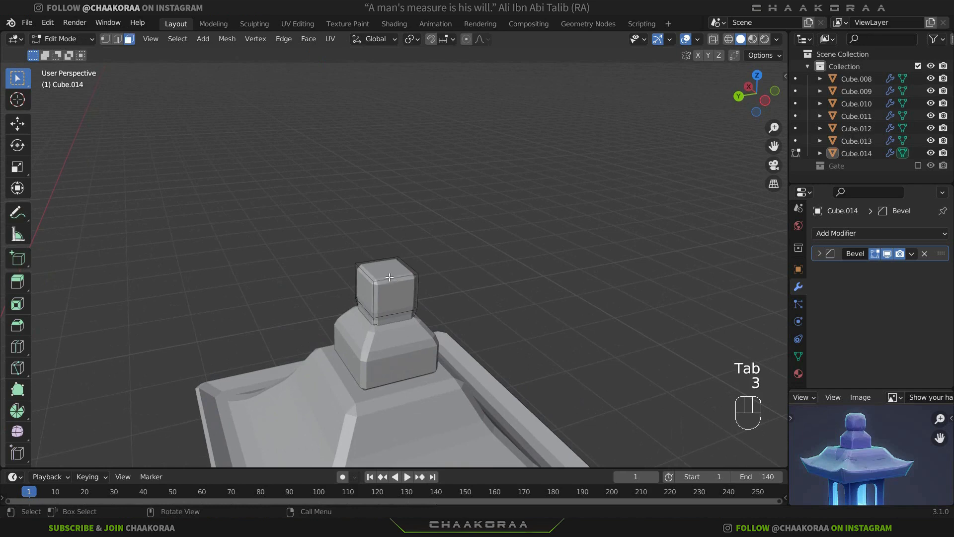
{"action": "left_click", "coordinate": [393, 271]}
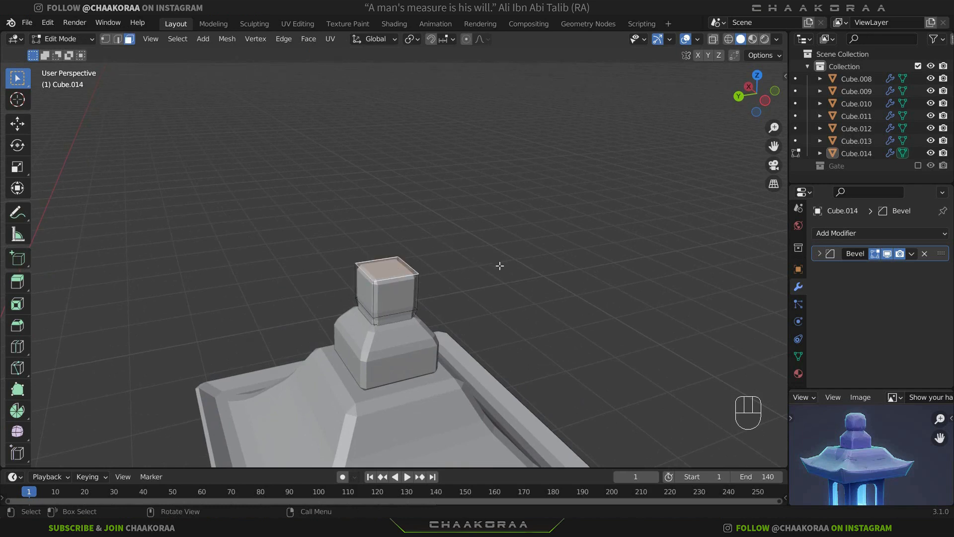
{"action": "key", "text": "e"}
{"action": "left_click", "coordinate": [513, 252]}
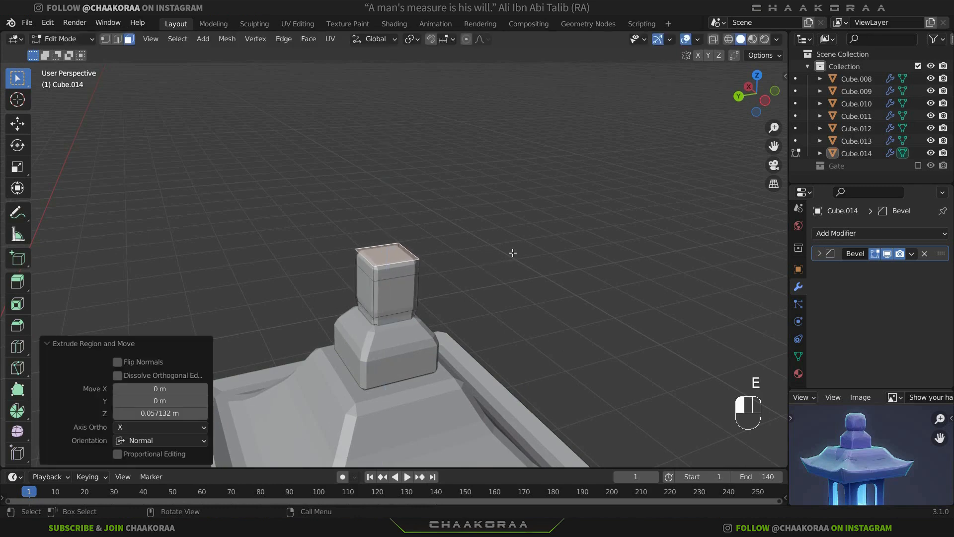
Scale the extruded top face to about 0.674 and lower it slightly along Z to form a tapered tip
{"action": "key", "text": "s"}
{"action": "left_click", "coordinate": [471, 257]}
{"action": "key", "text": "g"}
{"action": "key", "text": "z"}
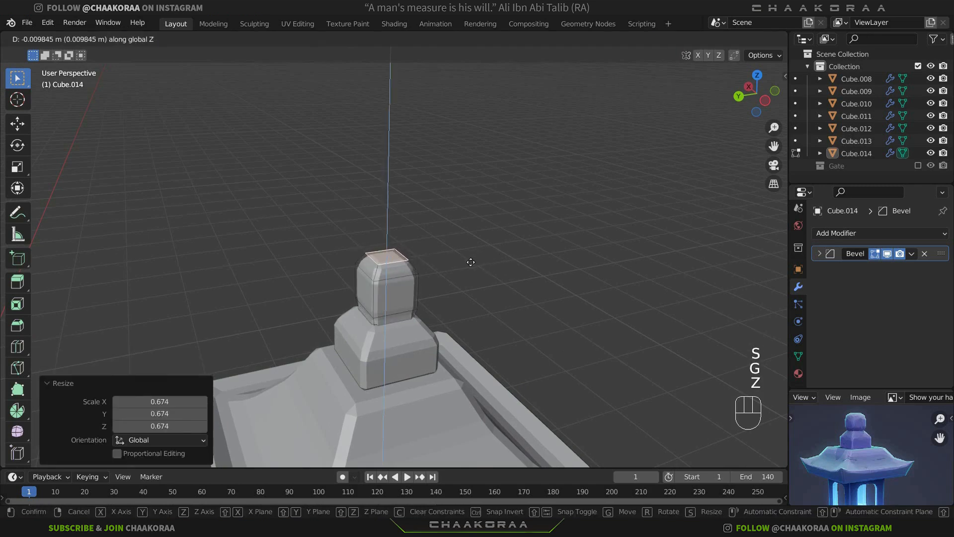
{"action": "left_click", "coordinate": [469, 265]}
{"action": "key", "text": "Tab"}
{"action": "mouse_move", "coordinate": [467, 273]}
{"action": "middle_mouse_down"}
{"action": "mouse_move", "coordinate": [423, 259]}
{"action": "mouse_move", "coordinate": [470, 273]}
{"action": "middle_mouse_up"}
{"action": "scroll", "coordinate": [470, 273], "scroll_direction": "down", "scroll_amount": 4}
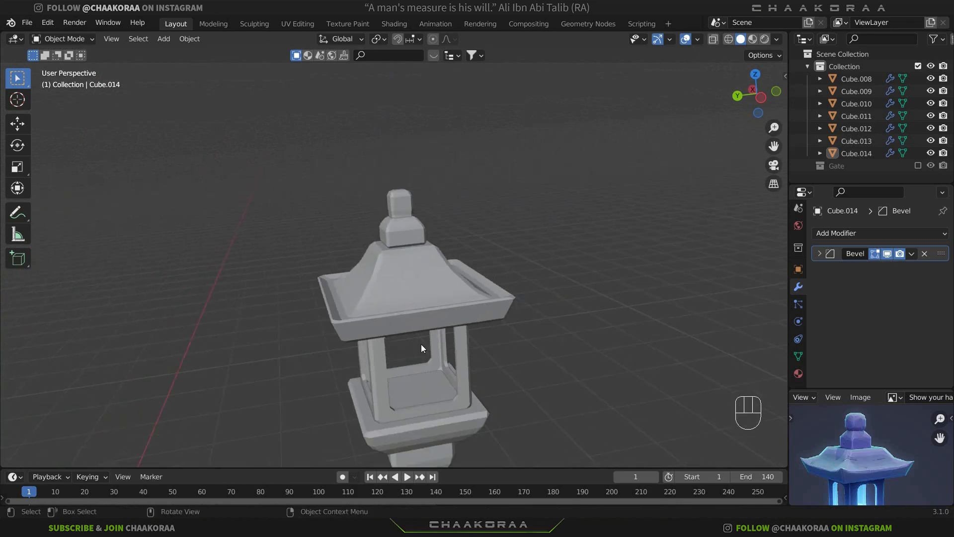
Check the glowing lamp chamber in the reference image and add a UV sphere with 32 segments, 16 rings and 1 m radius
{"action": "scroll", "coordinate": [422, 342], "scroll_direction": "up", "scroll_amount": 5}
{"action": "scroll", "coordinate": [844, 501], "scroll_direction": "up", "scroll_amount": 3}
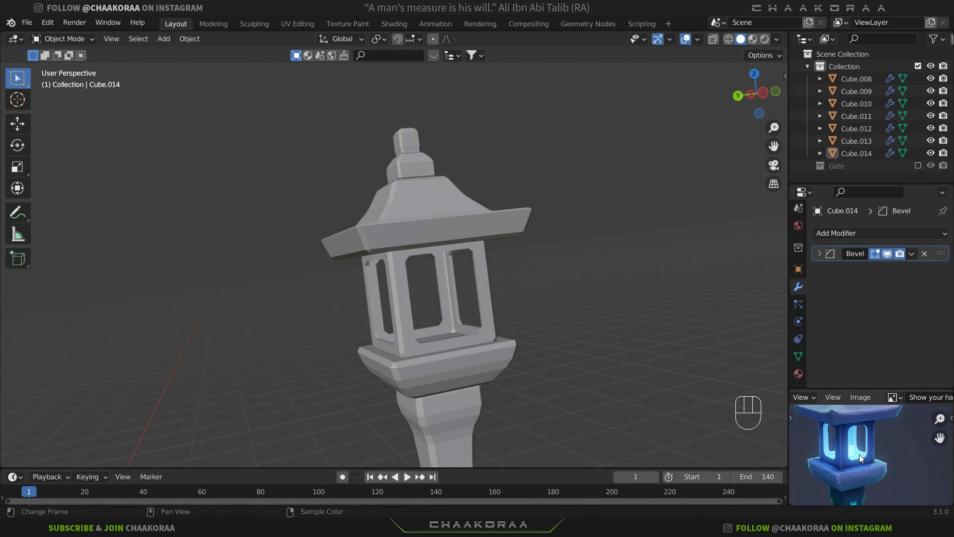
{"action": "scroll", "coordinate": [859, 454], "scroll_direction": "up", "scroll_amount": 3}
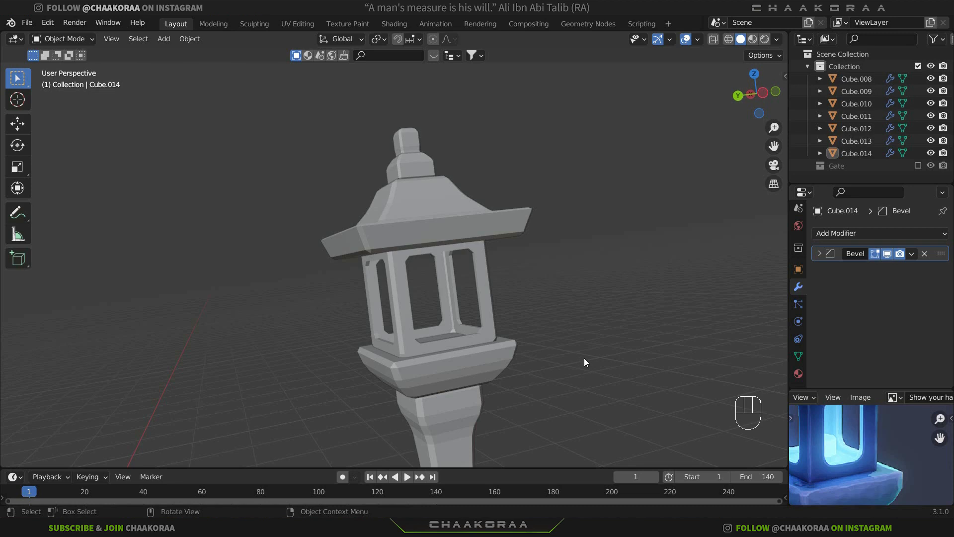
{"action": "key", "text": "shift+a"}
{"action": "mouse_move", "coordinate": [556, 266]}
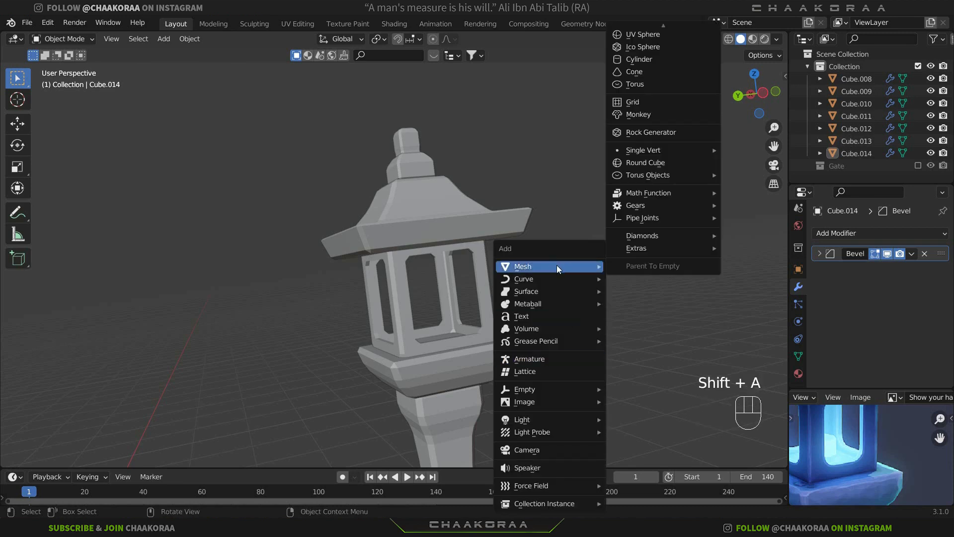
{"action": "left_click", "coordinate": [678, 39]}
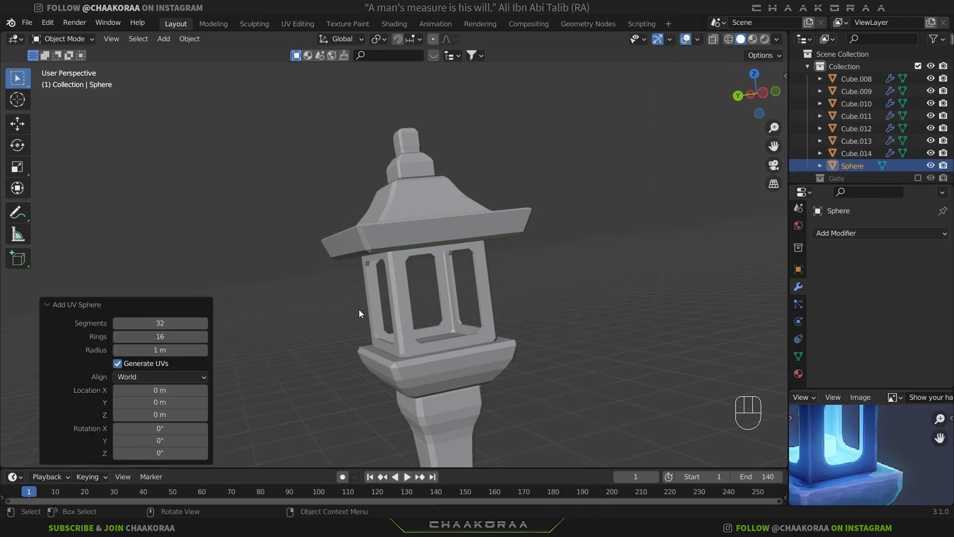
{"action": "scroll", "coordinate": [359, 352], "scroll_direction": "down", "scroll_amount": 8}
{"action": "middle_click_drag", "start_coordinate": [360, 365], "coordinate": [413, 341], "text": "shift"}
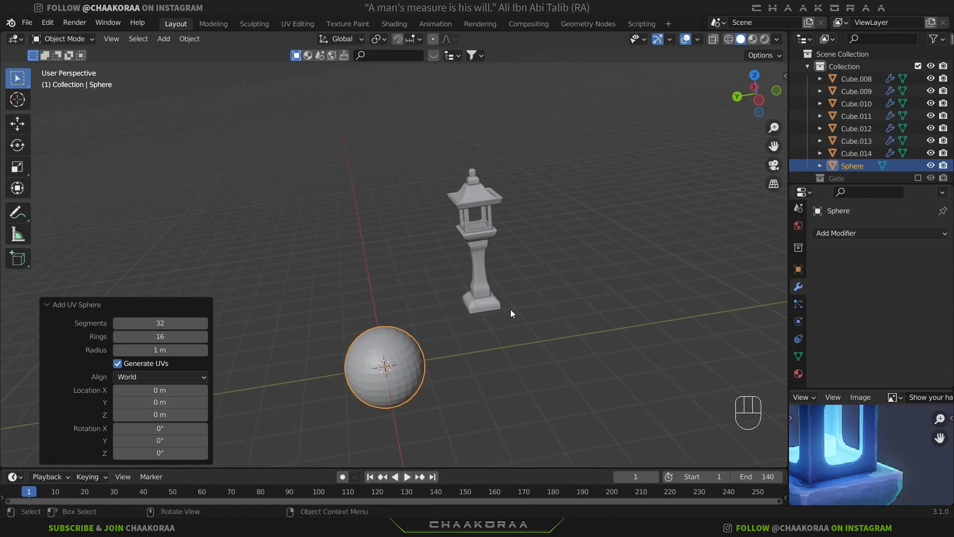
Scale the sphere's mesh down to a small fraction of its original size
{"action": "key", "text": "Tab"}
{"action": "key", "text": "s"}
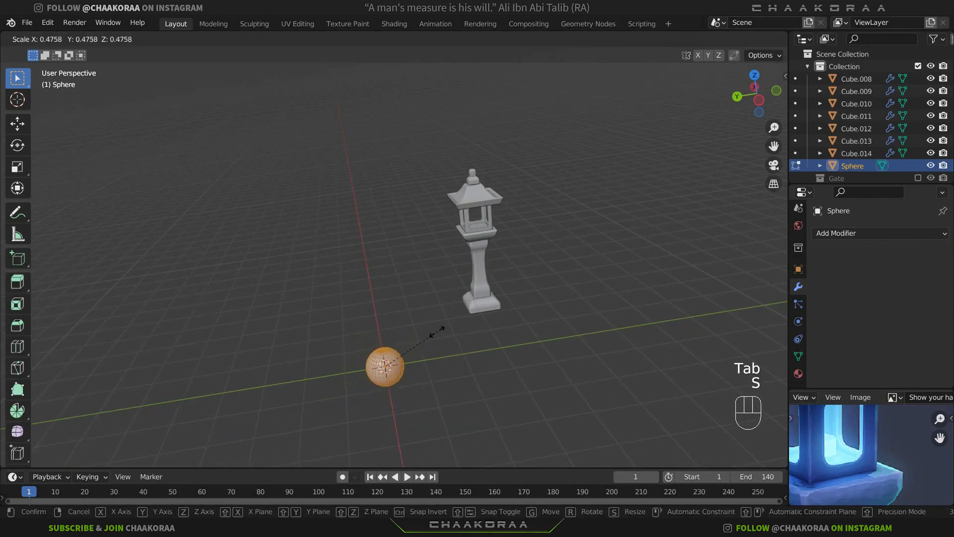
{"action": "left_click", "coordinate": [401, 356]}
{"action": "key", "text": "Tab"}
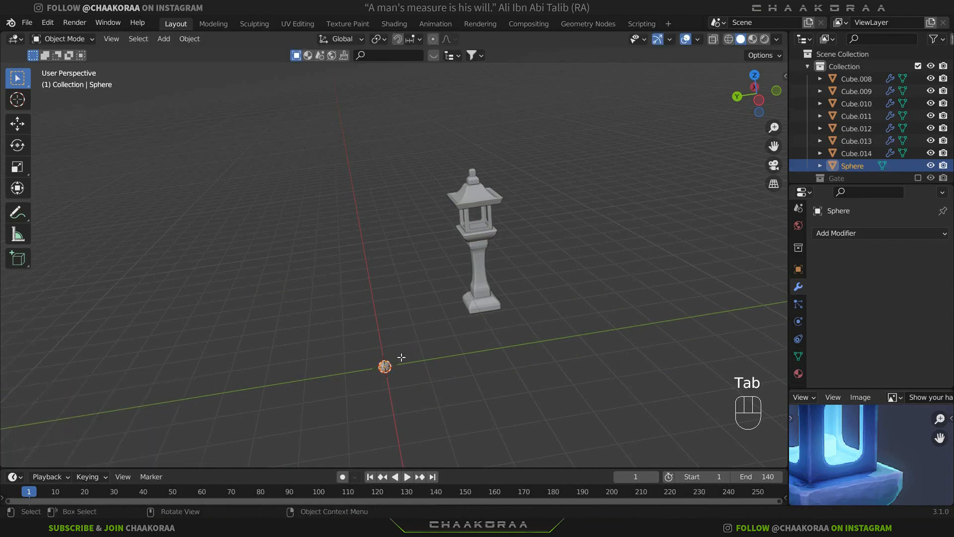
{"action": "key", "text": "KP_Decimal"}
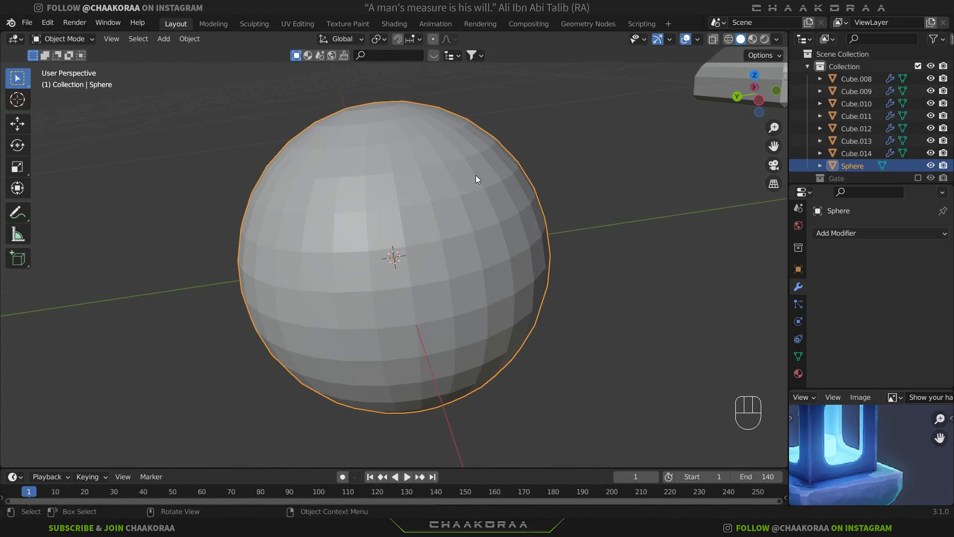
Give the sphere a level 2 Catmull-Clark subdivision and turn off its display in the viewport
{"action": "key", "text": "ctrl+2"}
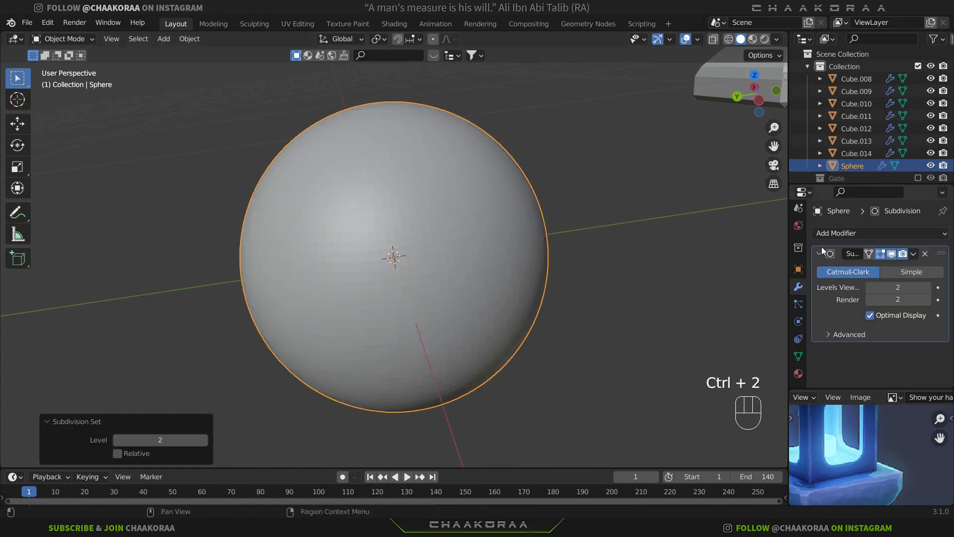
{"action": "scroll", "coordinate": [472, 195], "scroll_direction": "down", "scroll_amount": 1}
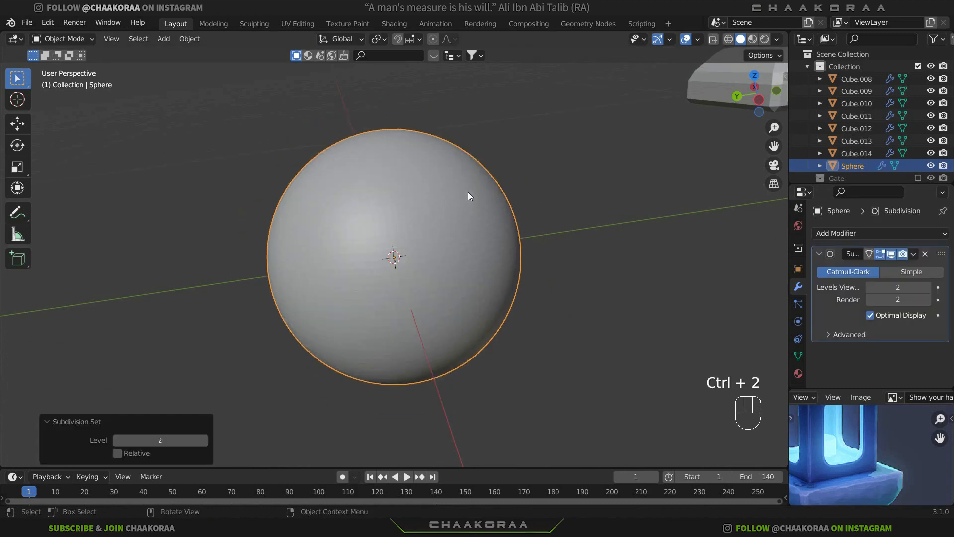
{"action": "left_click", "coordinate": [891, 253]}
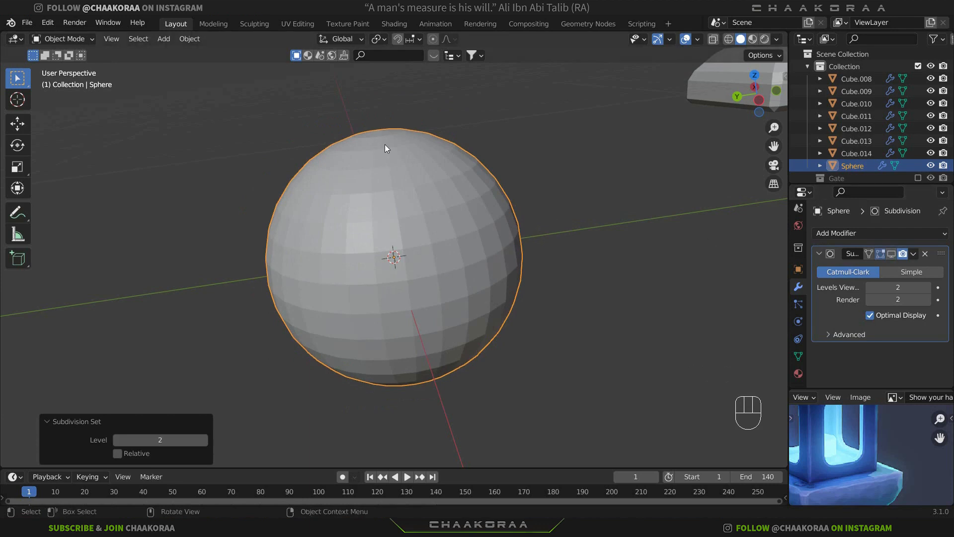
Select the sphere's top pole vertex and enable proportional editing
{"action": "key", "text": "Tab"}
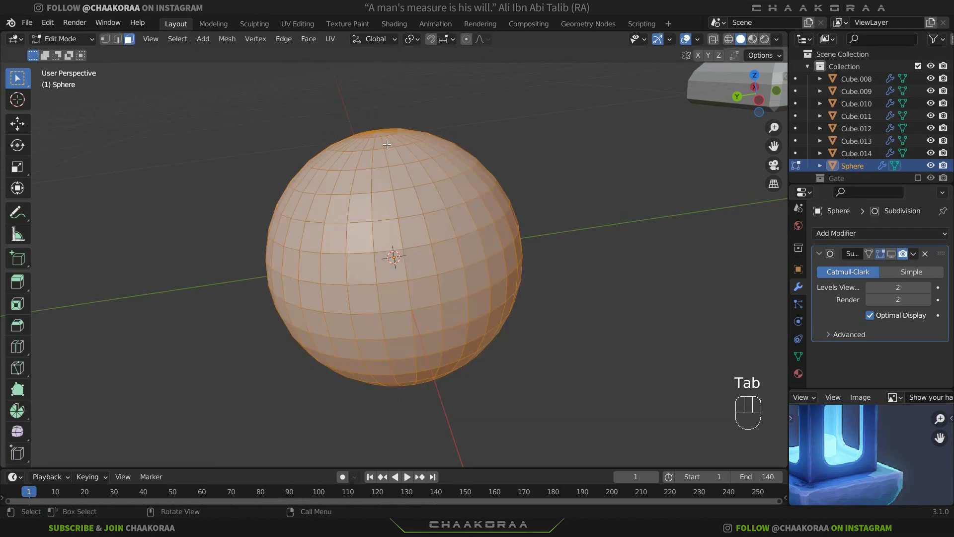
{"action": "middle_click_drag", "start_coordinate": [387, 144], "coordinate": [389, 199]}
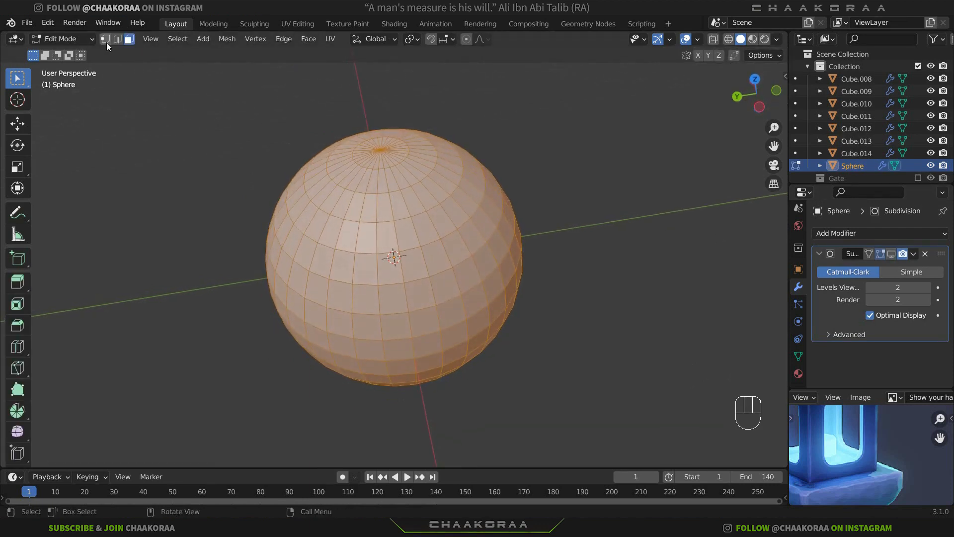
{"action": "left_click", "coordinate": [105, 40]}
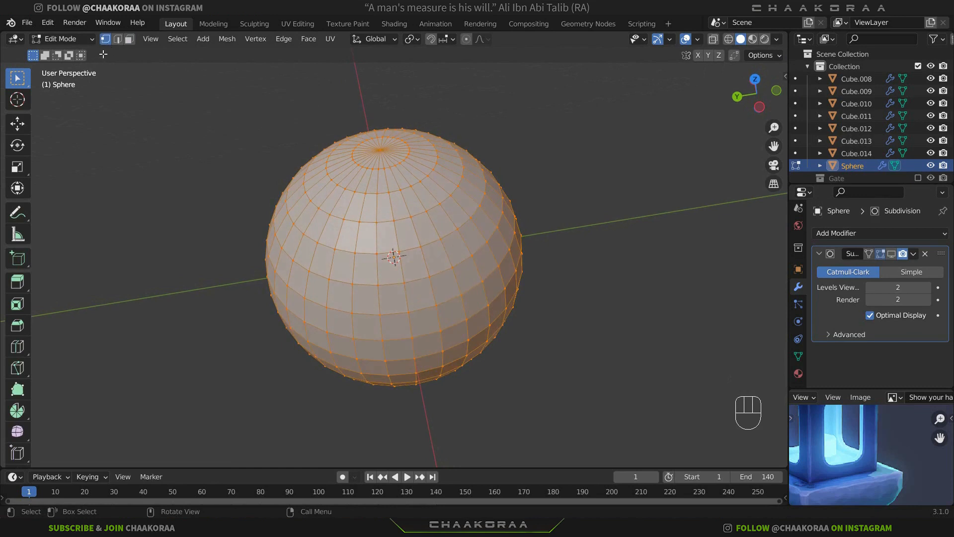
{"action": "left_click", "coordinate": [386, 156]}
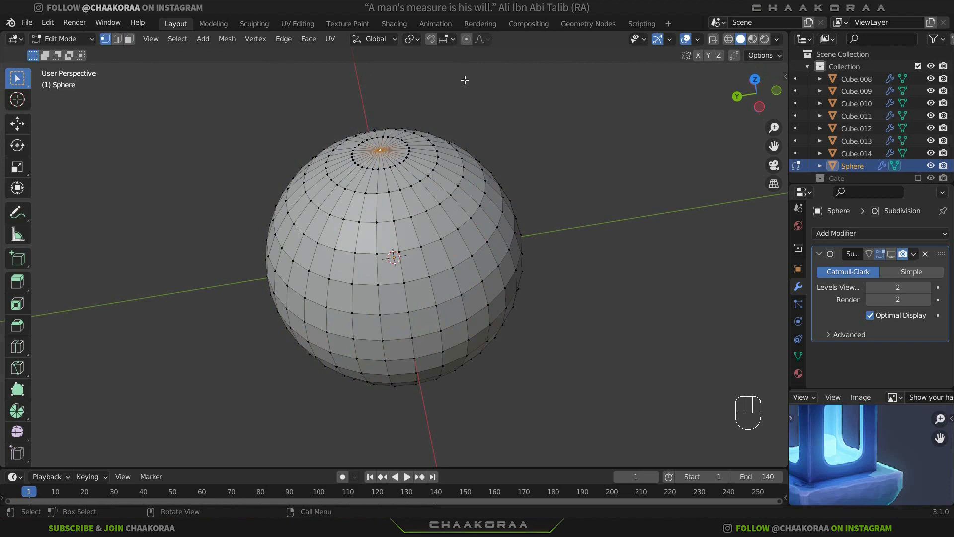
{"action": "left_click", "coordinate": [466, 39]}
{"action": "left_click", "coordinate": [466, 38]}
{"action": "key", "text": "o"}
{"action": "scroll", "coordinate": [455, 199], "scroll_direction": "down", "scroll_amount": 4}
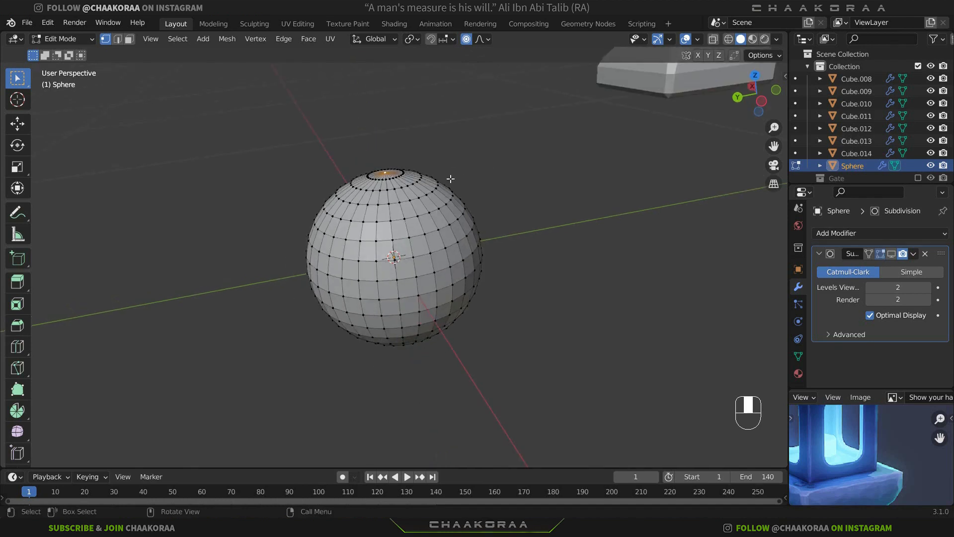
Raise the top pole vertex about 0.11 m along Z with smooth proportional falloff of size about 0.218 to form an egg shape
{"action": "key", "text": "g"}
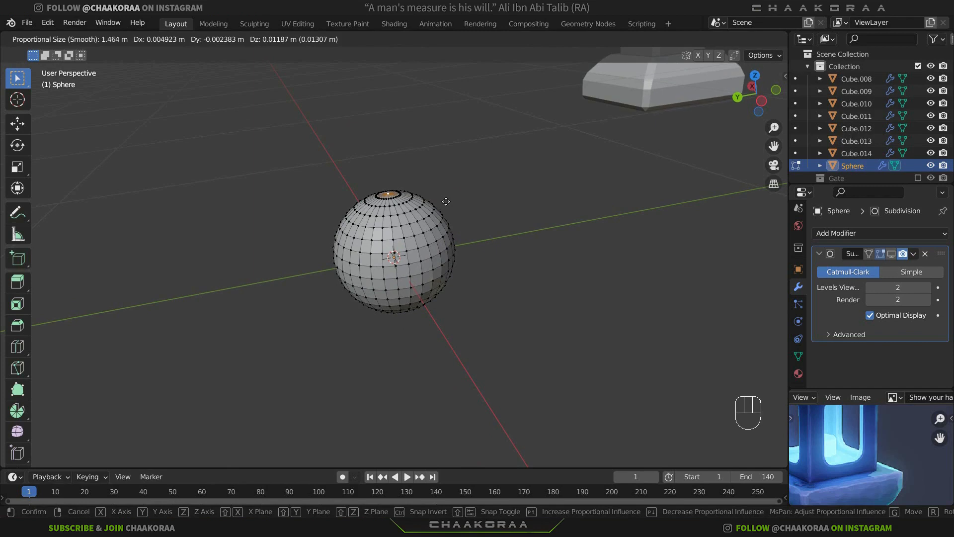
{"action": "scroll", "coordinate": [446, 201], "scroll_direction": "up", "scroll_amount": 13}
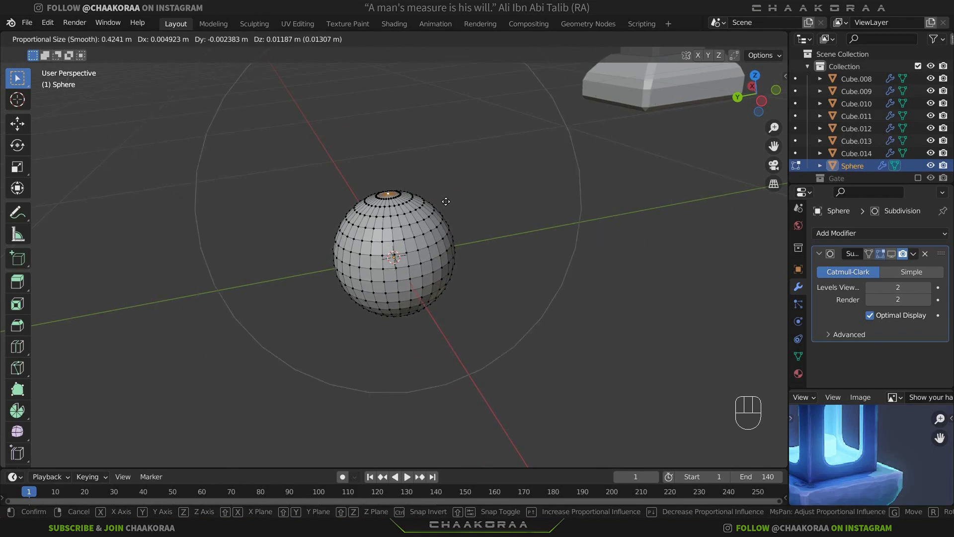
{"action": "scroll", "coordinate": [445, 202], "scroll_direction": "up", "scroll_amount": 1}
{"action": "key", "text": "z"}
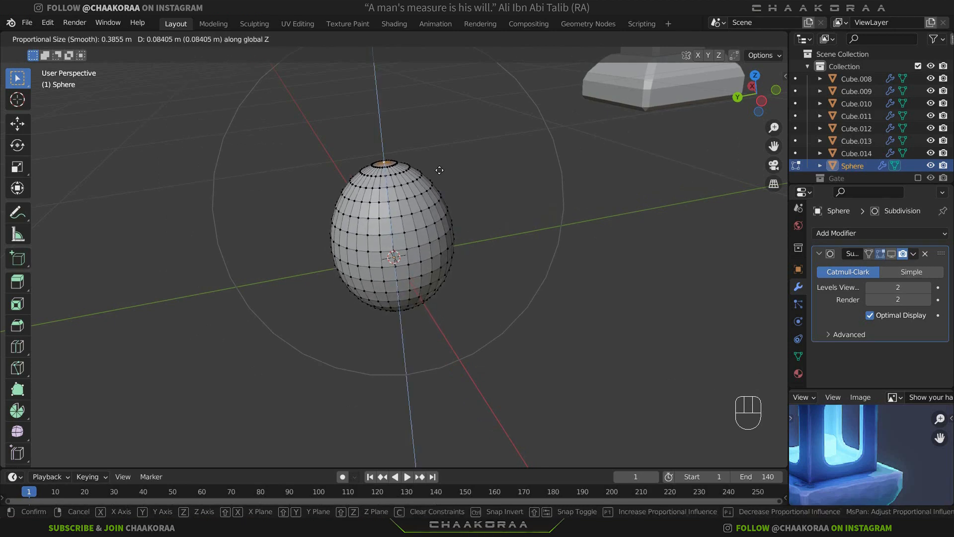
{"action": "scroll", "coordinate": [438, 176], "scroll_direction": "up", "scroll_amount": 8}
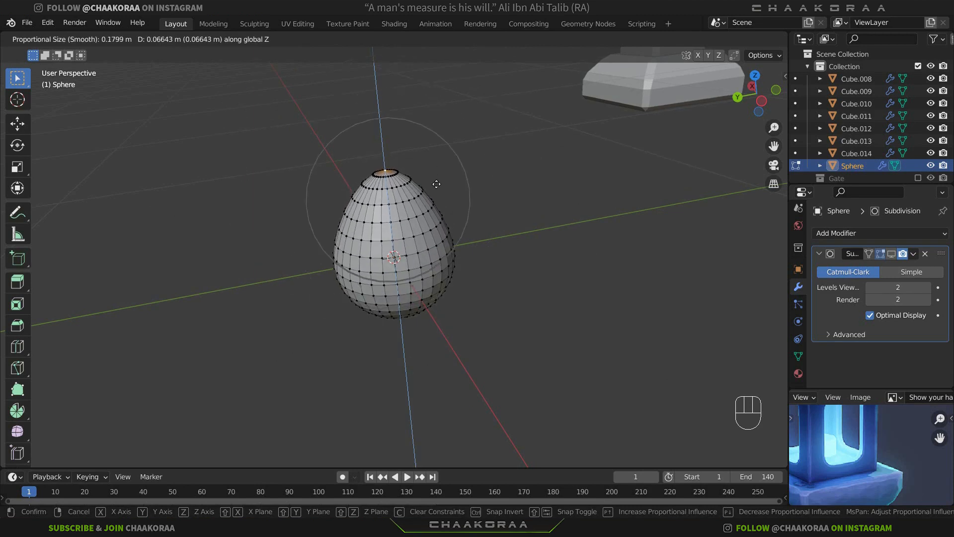
{"action": "scroll", "coordinate": [436, 176], "scroll_direction": "down", "scroll_amount": 2}
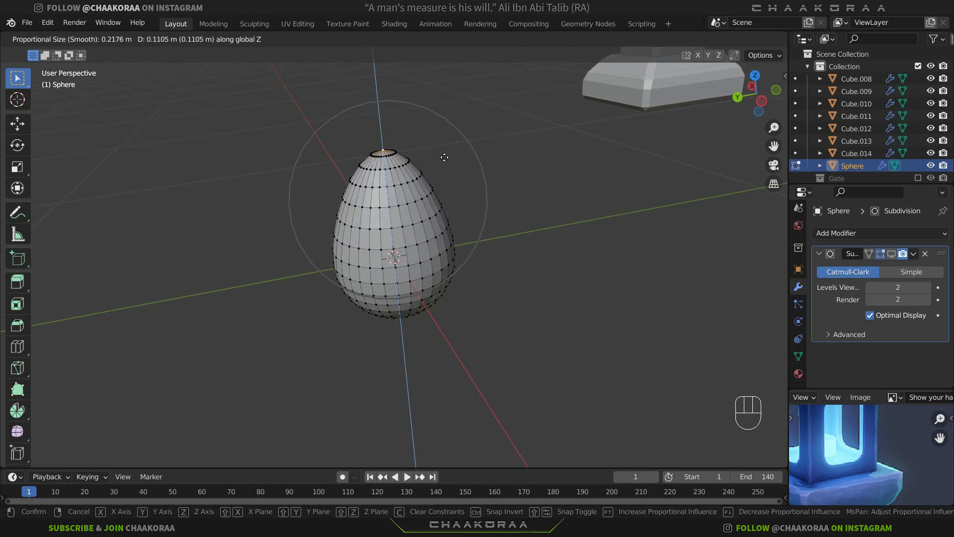
{"action": "left_click", "coordinate": [444, 157]}
Scale the sphere's top pole to about 0.54 with smooth proportional falloff of size about 0.263 to taper the tip
{"action": "key", "text": "s"}
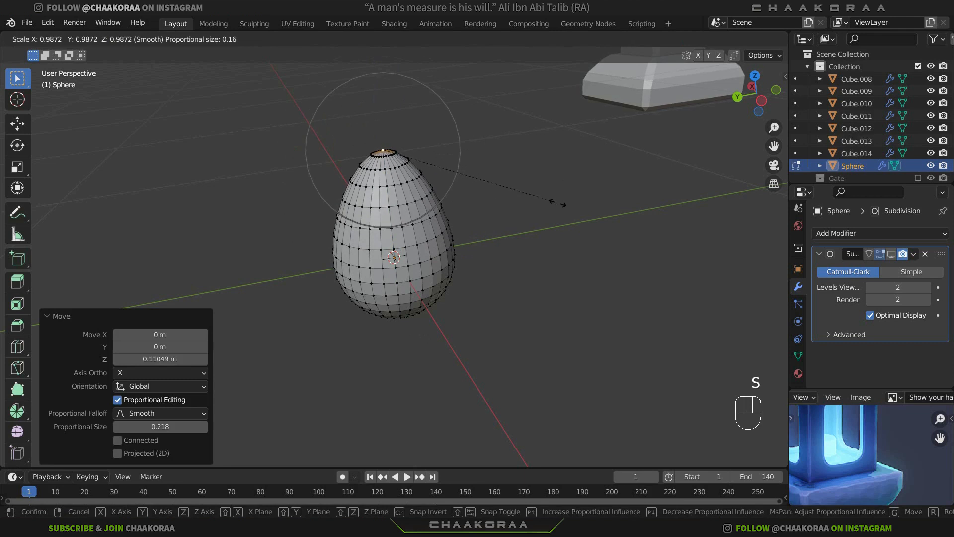
{"action": "scroll", "coordinate": [522, 199], "scroll_direction": "down", "scroll_amount": 2}
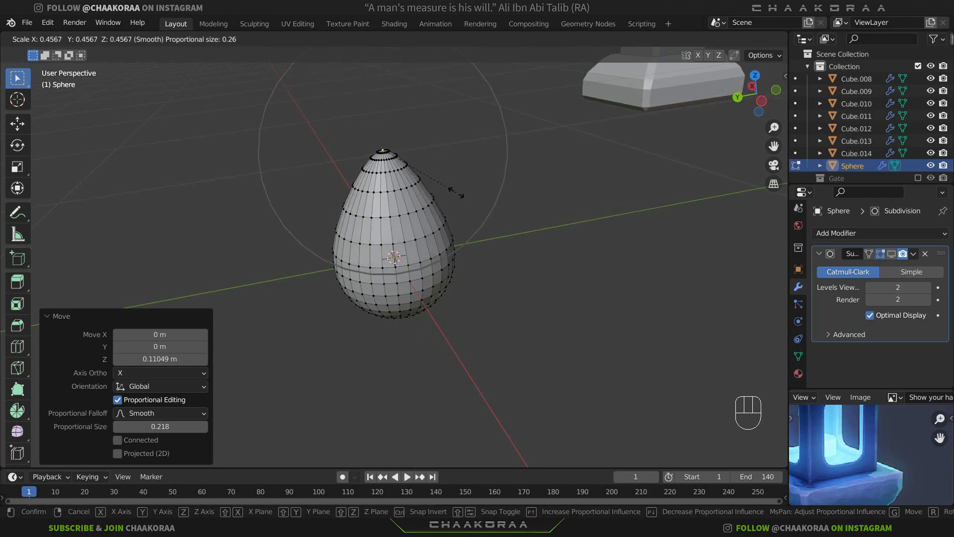
{"action": "left_click", "coordinate": [475, 196]}
{"action": "scroll", "coordinate": [474, 218], "scroll_direction": "down", "scroll_amount": 2}
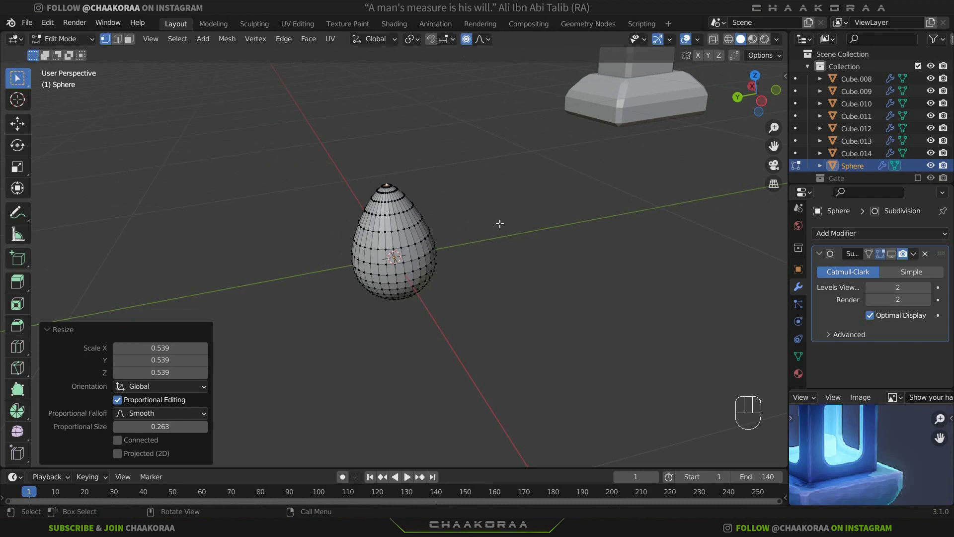
Trackball-rotate the sphere's tip by about -15.5° and -9.74° with smooth proportional falloff
{"action": "key", "text": "r"}
{"action": "key", "text": "r"}
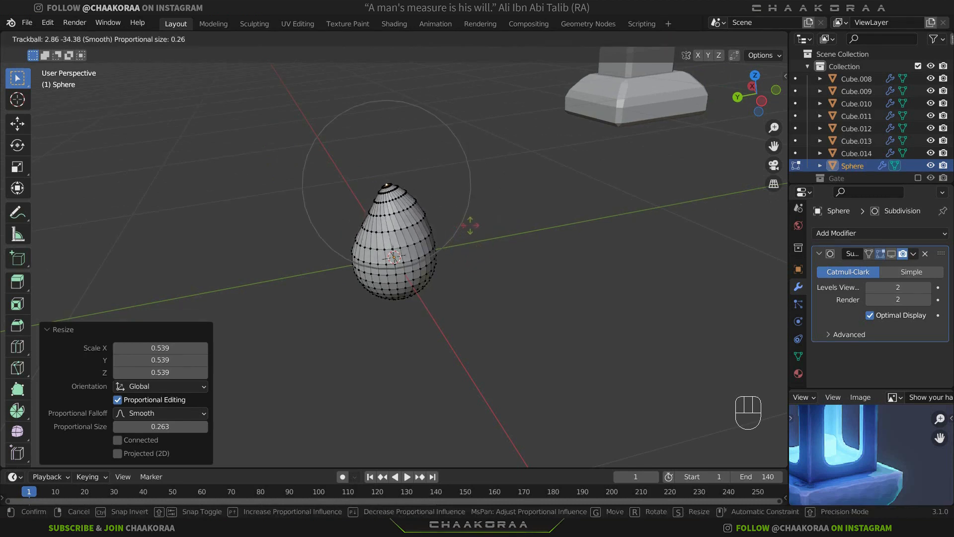
{"action": "left_click", "coordinate": [448, 239]}
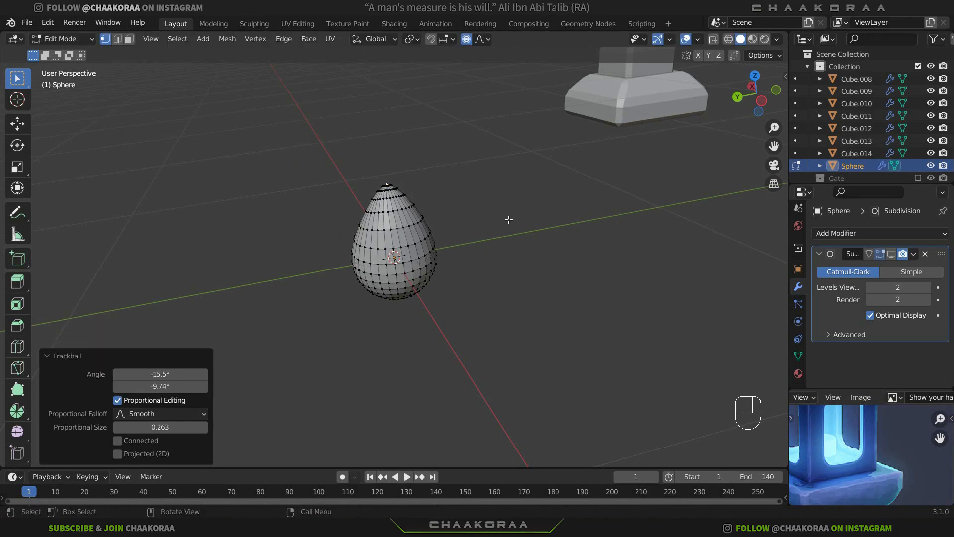
{"action": "scroll", "coordinate": [508, 219], "scroll_direction": "down", "scroll_amount": 2}
Return to Object Mode and delete the egg-shaped sphere
{"action": "key", "text": "Tab"}
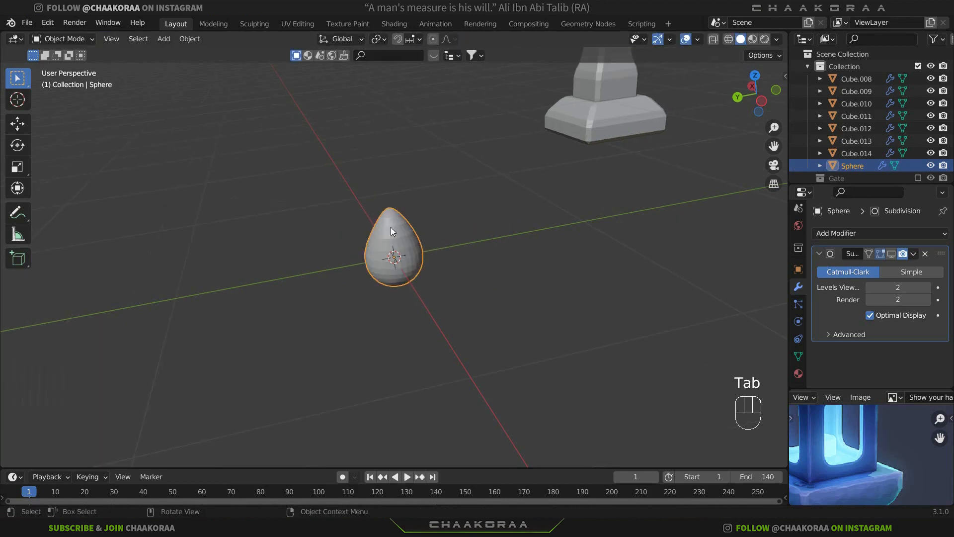
{"action": "key", "text": "x"}
{"action": "left_click", "coordinate": [487, 227]}
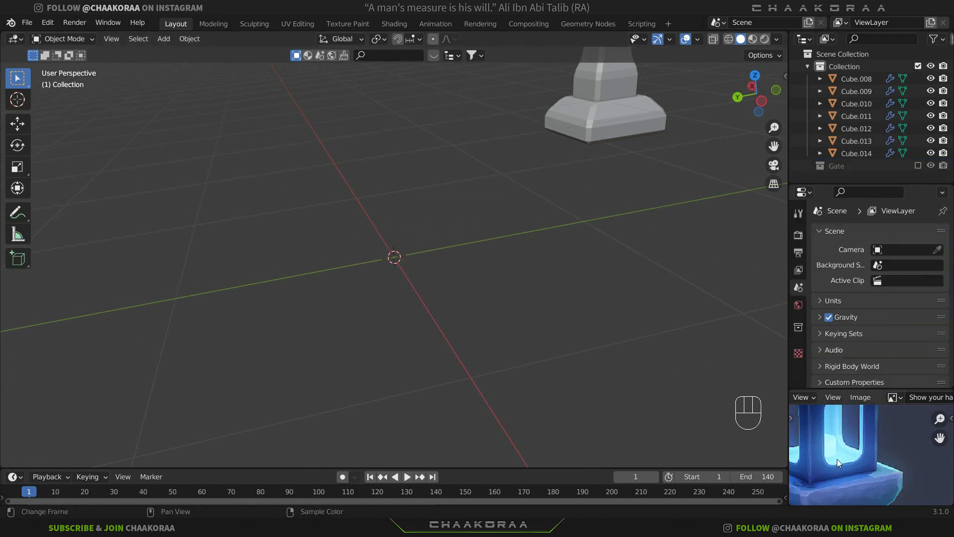
Add a 32-vertex cylinder with 1 m radius and 2 m depth and scale it uniformly to about 0.145
{"action": "middle_click_drag", "start_coordinate": [634, 207], "coordinate": [540, 338], "text": "shift"}
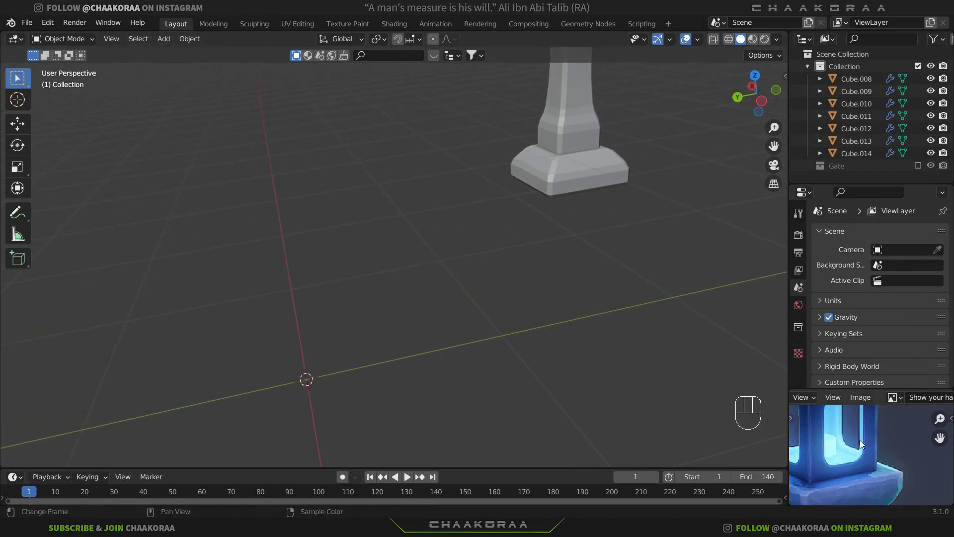
{"action": "scroll", "coordinate": [860, 439], "scroll_direction": "up", "scroll_amount": 2}
{"action": "middle_click_drag", "start_coordinate": [859, 440], "coordinate": [878, 445]}
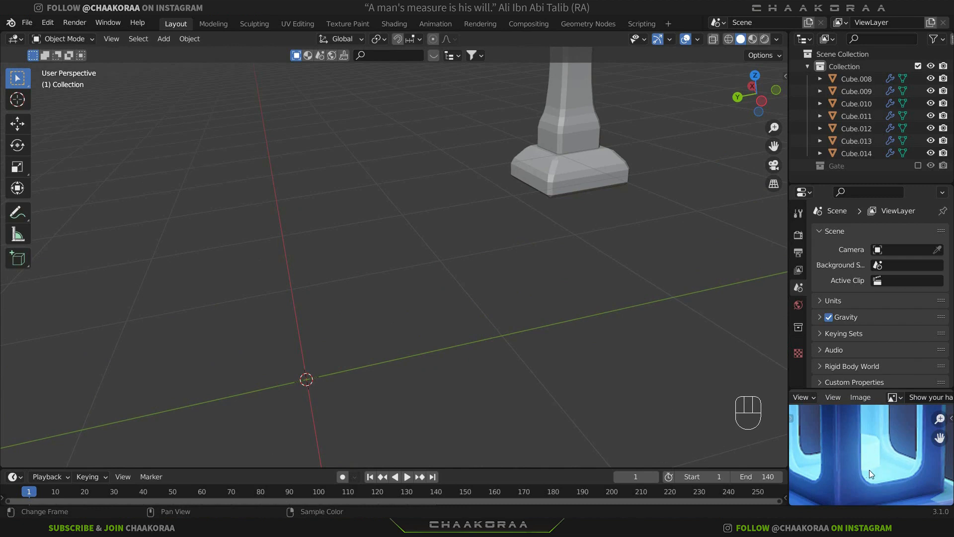
{"action": "scroll", "coordinate": [877, 459], "scroll_direction": "down", "scroll_amount": 5}
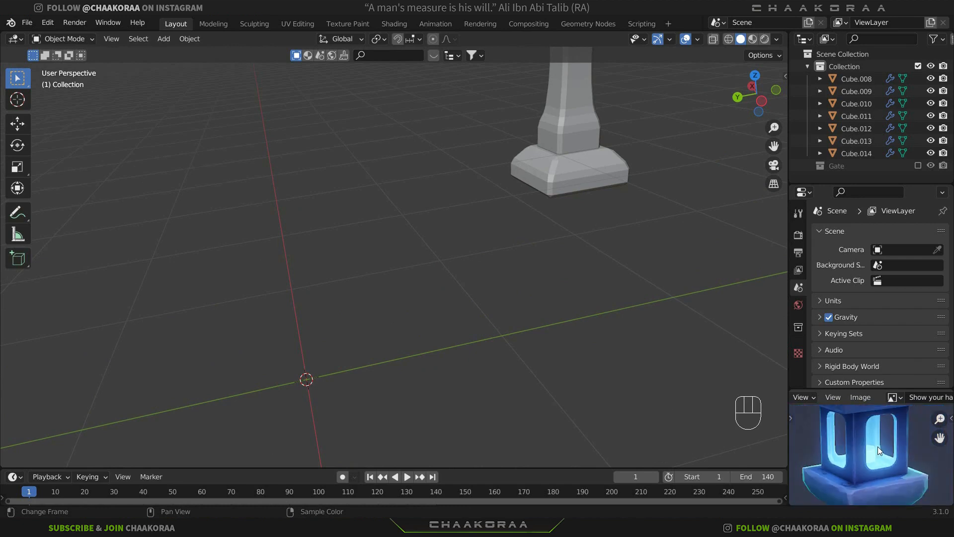
{"action": "scroll", "coordinate": [877, 449], "scroll_direction": "up", "scroll_amount": 5}
{"action": "middle_click_drag", "start_coordinate": [648, 230], "coordinate": [469, 324], "text": "shift"}
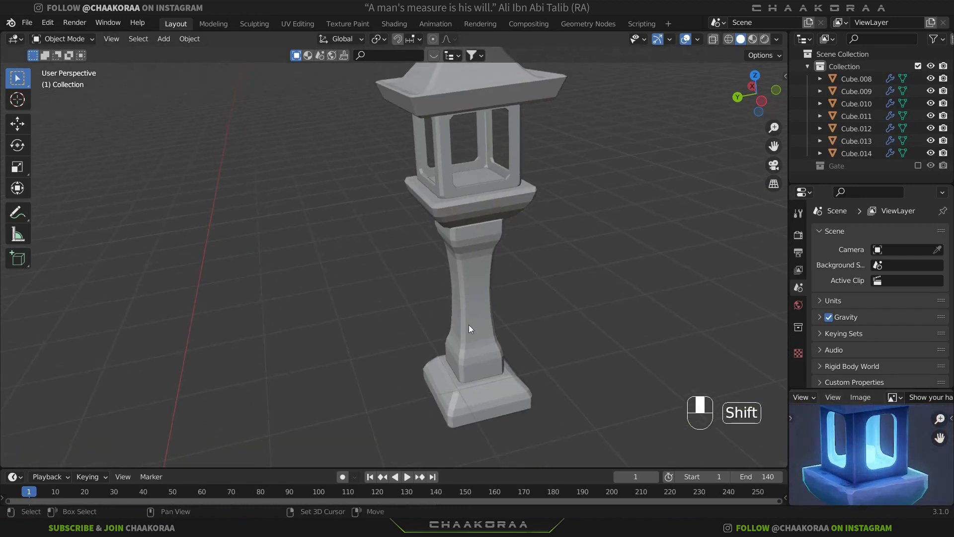
{"action": "key", "text": "shift+a"}
{"action": "mouse_move", "coordinate": [491, 206]}
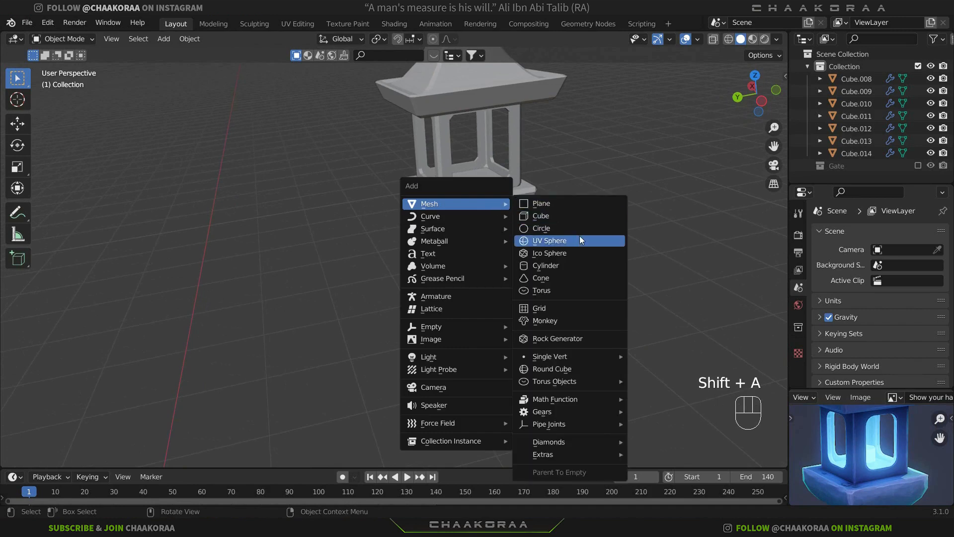
{"action": "left_click", "coordinate": [578, 264]}
{"action": "scroll", "coordinate": [515, 263], "scroll_direction": "down", "scroll_amount": 6}
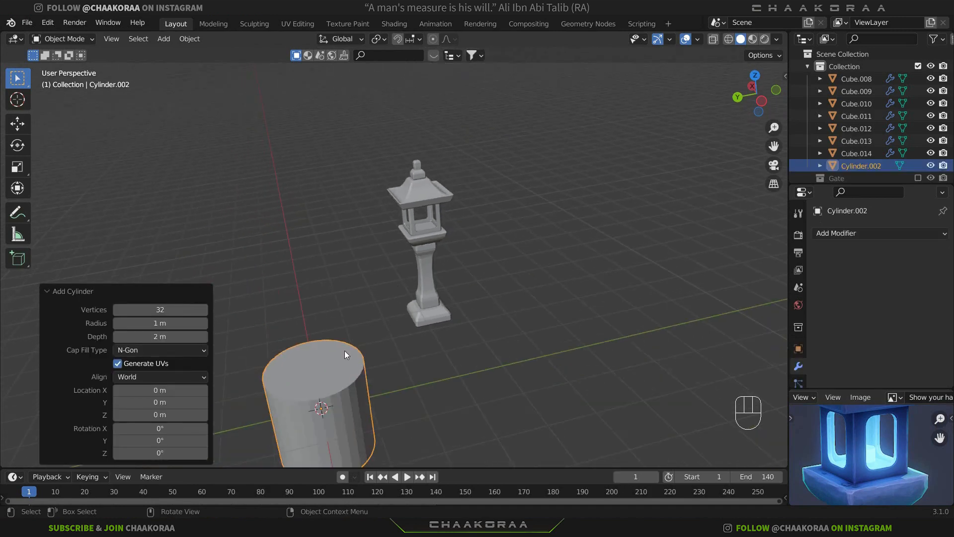
{"action": "key", "text": "s"}
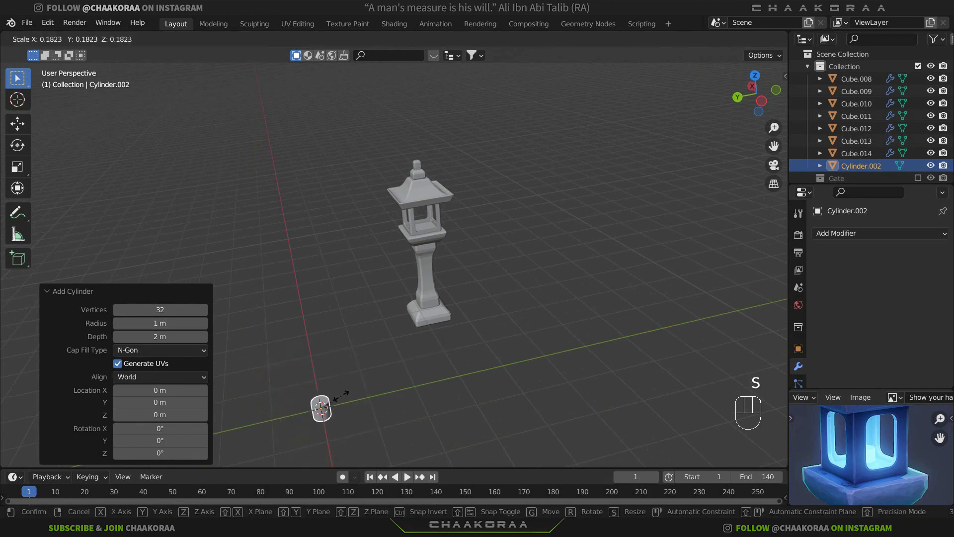
{"action": "left_click", "coordinate": [337, 398]}
In front view, move the cylinder about 3.43 m along X and 2.36 m along Z into the lamp chamber's opening
{"action": "key", "text": "KP_1"}
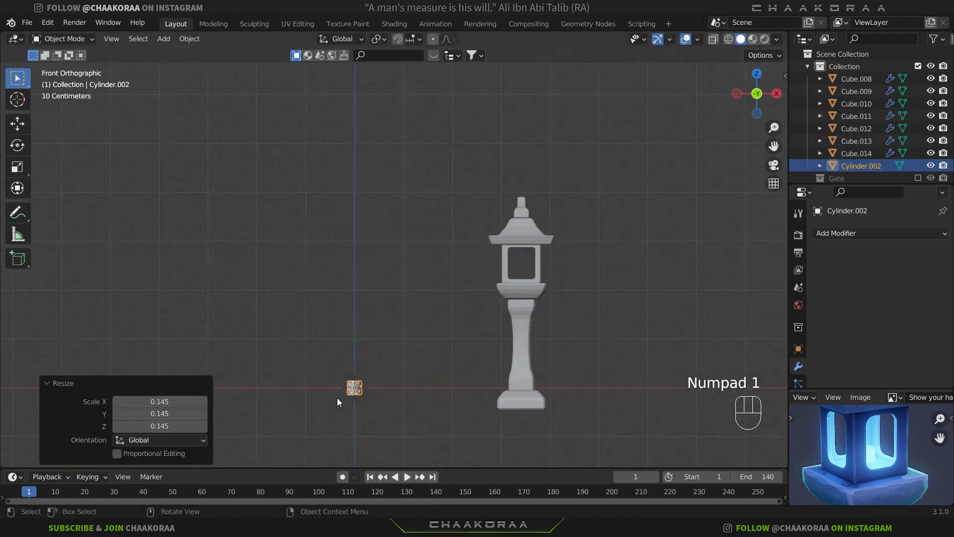
{"action": "key", "text": "g"}
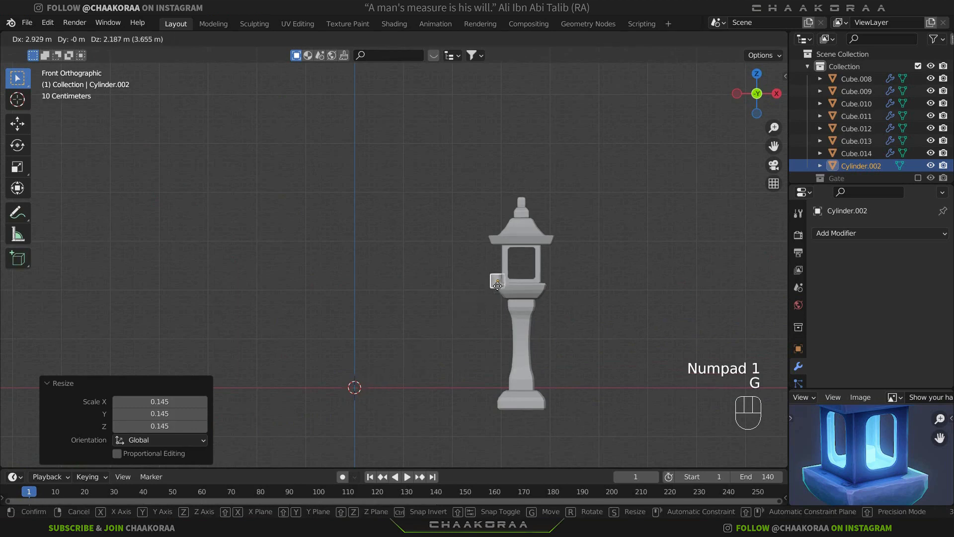
{"action": "left_click", "coordinate": [516, 281]}
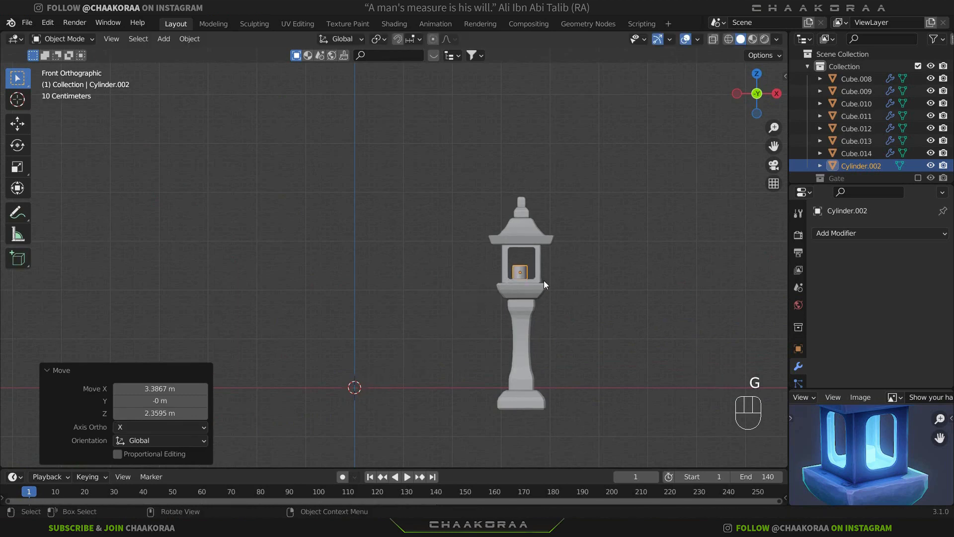
{"action": "scroll", "coordinate": [549, 277], "scroll_direction": "up", "scroll_amount": 7}
{"action": "middle_click_drag", "start_coordinate": [601, 313], "coordinate": [161, 218], "text": "shift"}
{"action": "scroll", "coordinate": [460, 266], "scroll_direction": "up", "scroll_amount": 3}
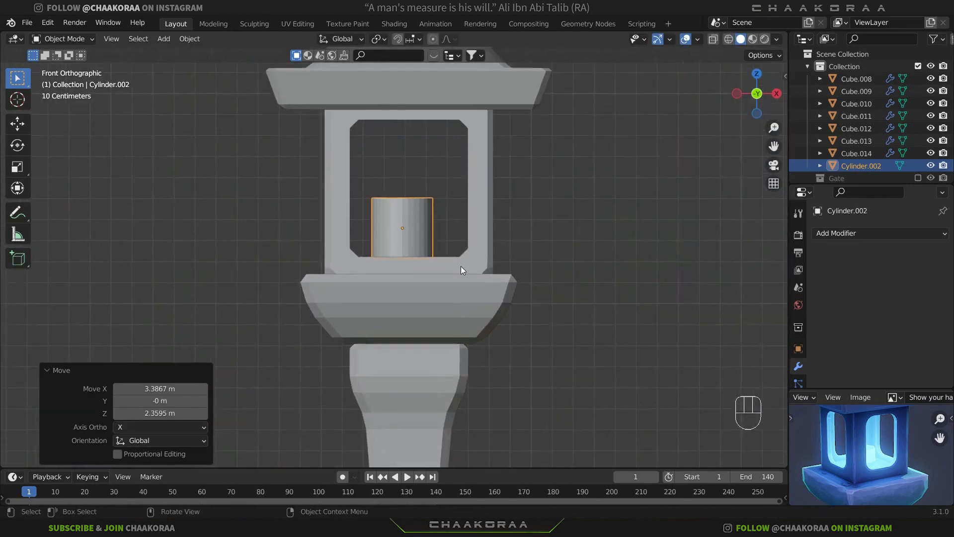
{"action": "key", "text": "g"}
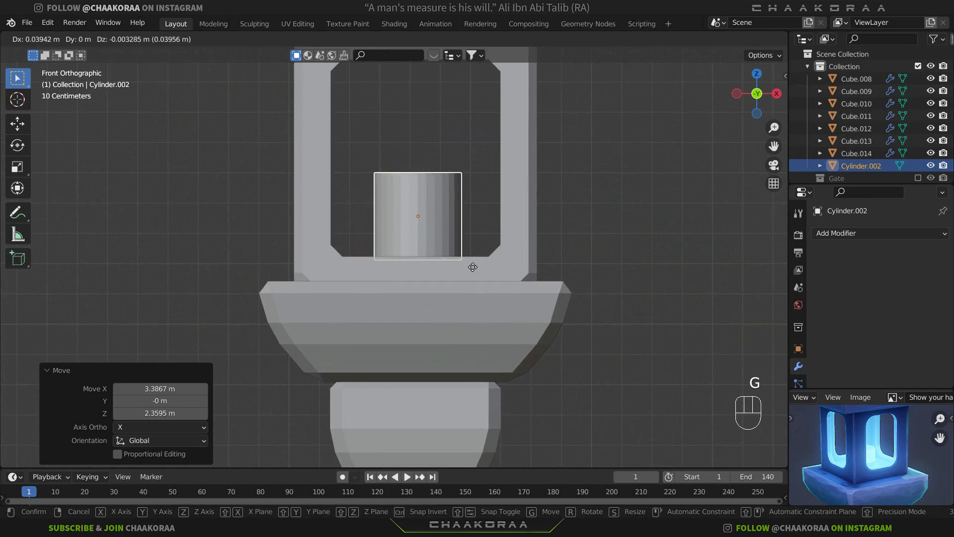
{"action": "left_click", "coordinate": [474, 268]}
Flatten the cylinder to about 0.696 along Z and lower it about 0.061 m towards the chamber floor
{"action": "key", "text": "s"}
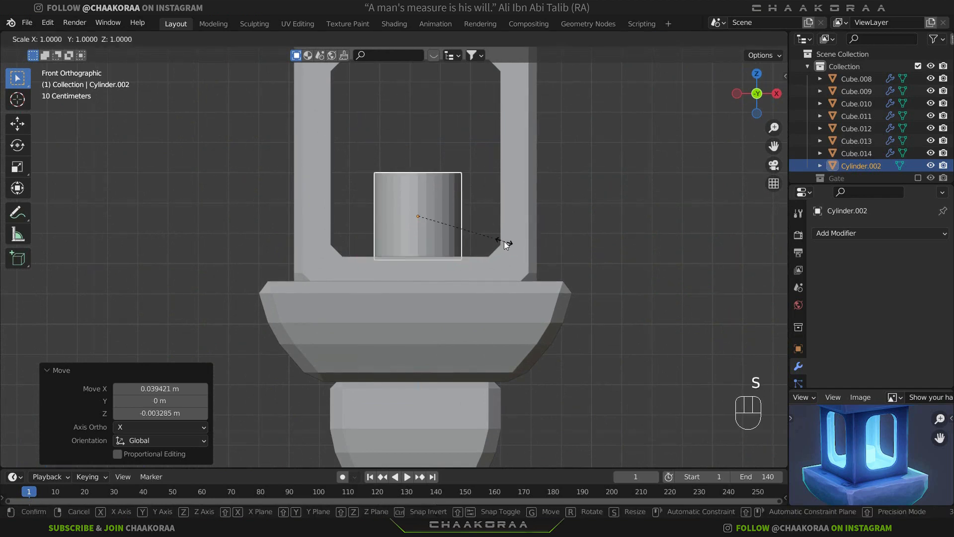
{"action": "key", "text": "z"}
{"action": "left_click", "coordinate": [477, 236]}
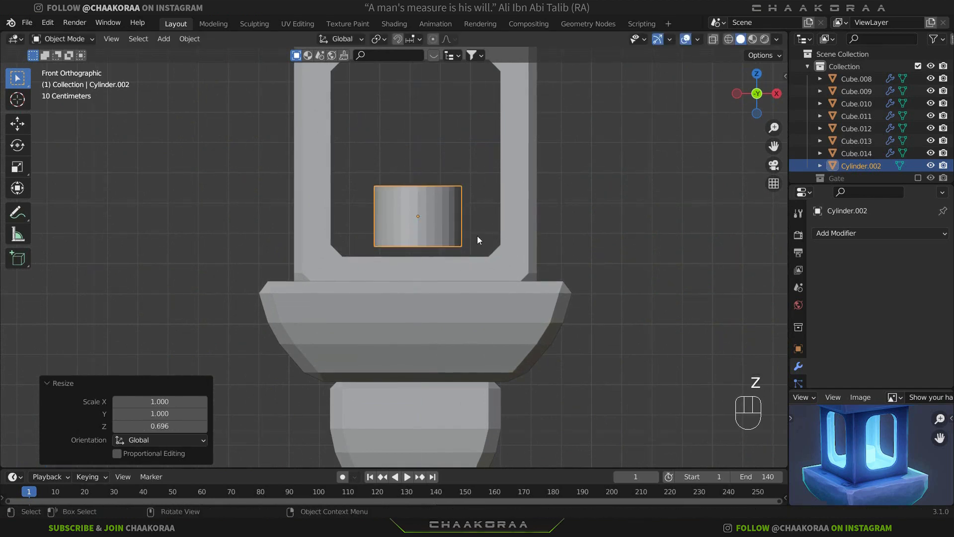
{"action": "key", "text": "g"}
{"action": "key", "text": "z"}
{"action": "left_click", "coordinate": [475, 254]}
Move the cylinder about -3.35 m along Y into the lamp chamber and lower it about 0.009 m
{"action": "middle_click_drag", "start_coordinate": [475, 253], "coordinate": [469, 283]}
{"action": "scroll", "coordinate": [470, 283], "scroll_direction": "down", "scroll_amount": 4}
{"action": "key", "text": "KP_3"}
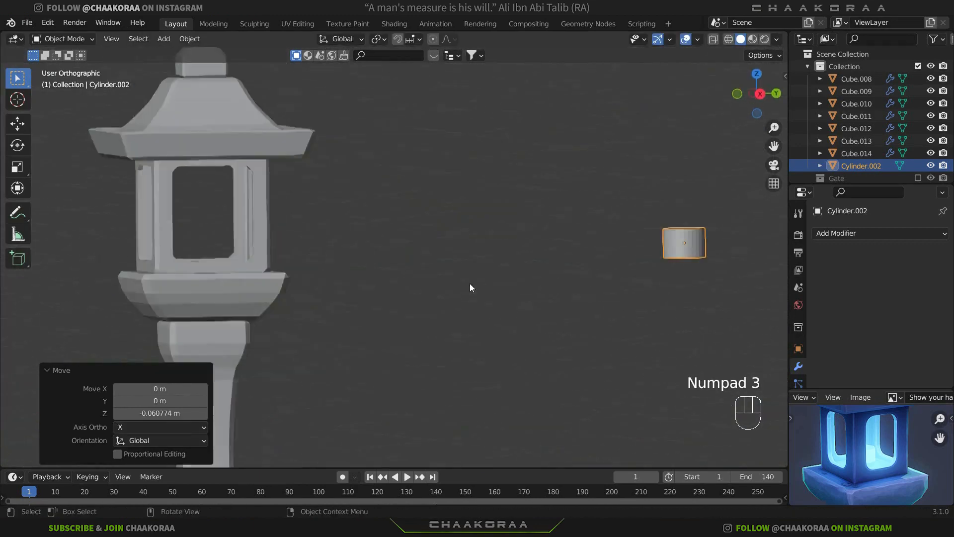
{"action": "key", "text": "g"}
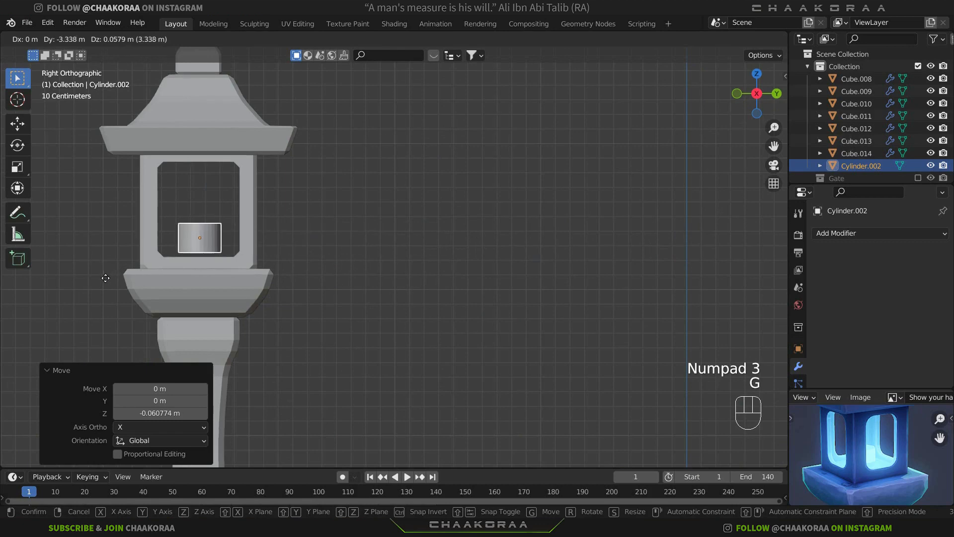
{"action": "left_click", "coordinate": [106, 283]}
{"action": "middle_click_drag", "start_coordinate": [265, 248], "coordinate": [416, 254]}
{"action": "key", "text": "KP_Decimal"}
{"action": "key", "text": "g"}
{"action": "key", "text": "z"}
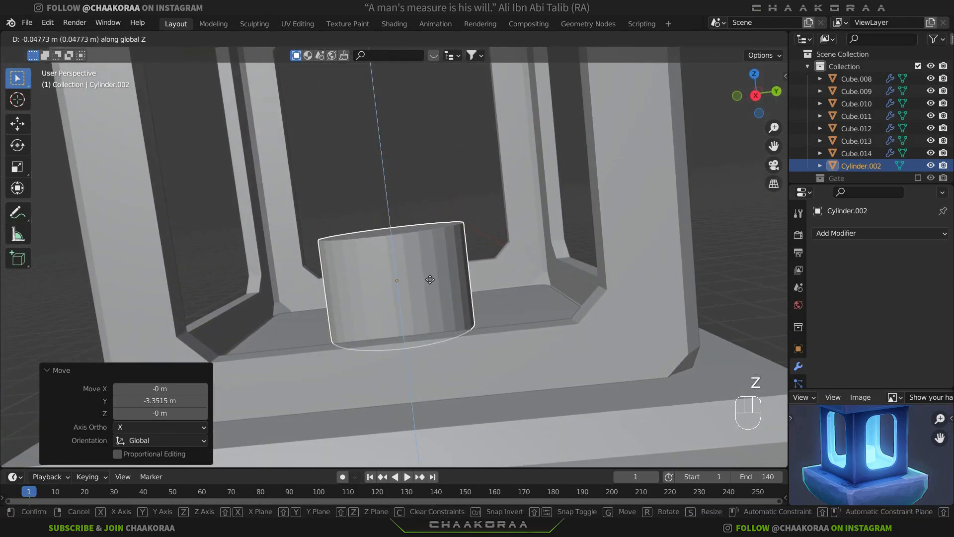
{"action": "left_click", "coordinate": [438, 258]}
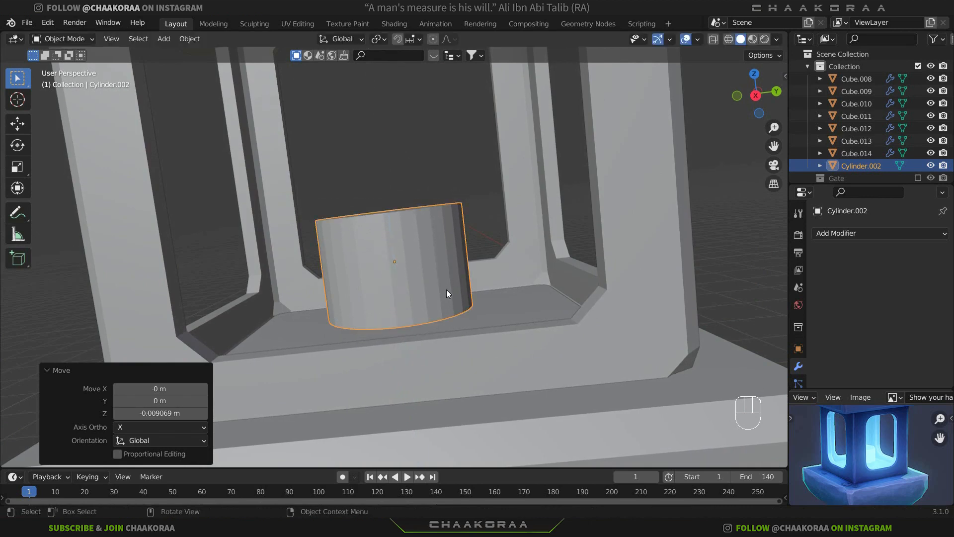
Inset the cylinder's bottom face by about 0.375 m in Edit Mode
{"action": "key", "text": "Tab"}
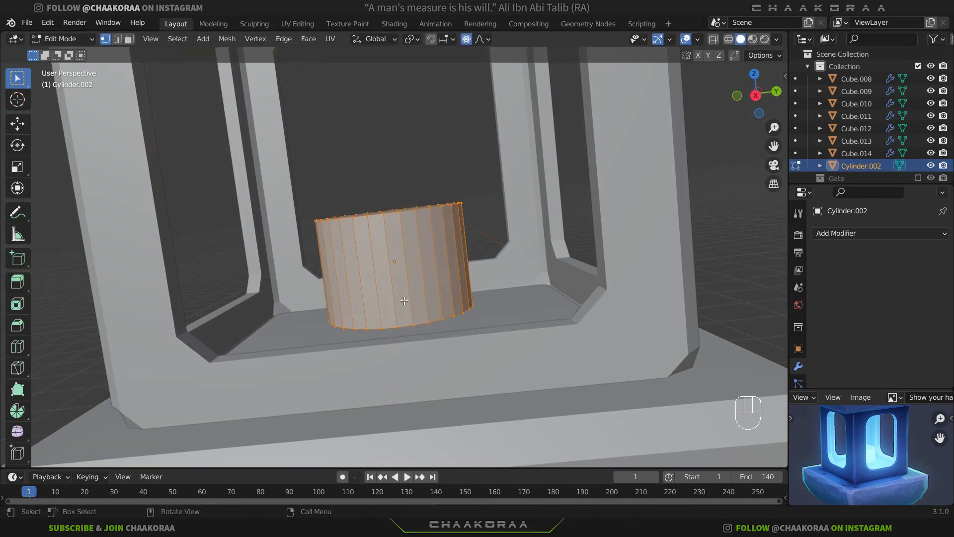
{"action": "key", "text": "alt+z"}
{"action": "key", "text": "3"}
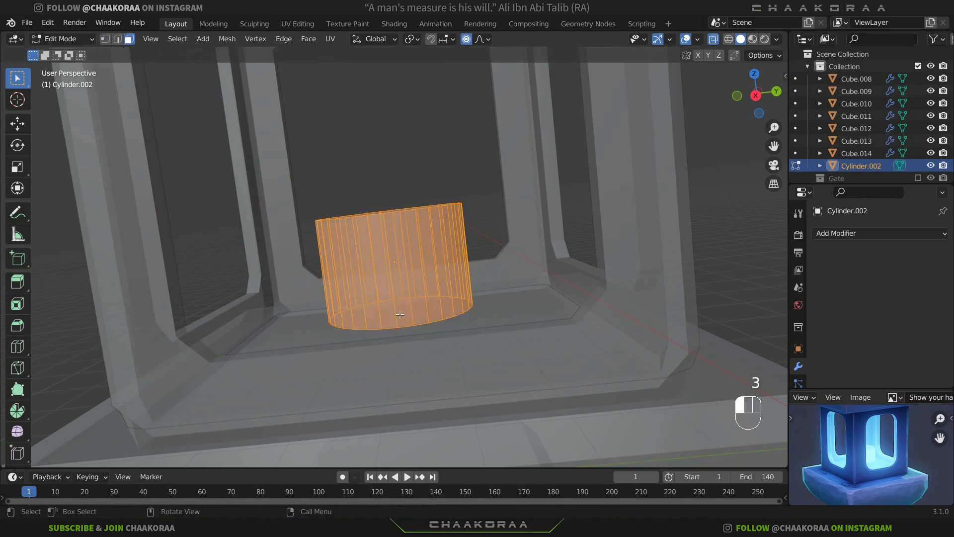
{"action": "left_click", "coordinate": [400, 318]}
{"action": "middle_click_drag", "start_coordinate": [400, 318], "coordinate": [456, 330]}
{"action": "key", "text": "i"}
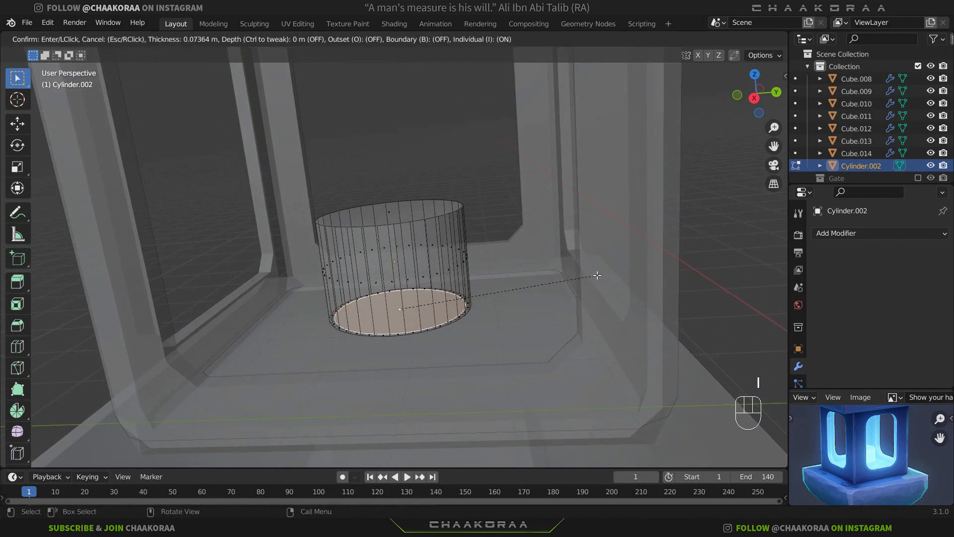
{"action": "left_click", "coordinate": [545, 281]}
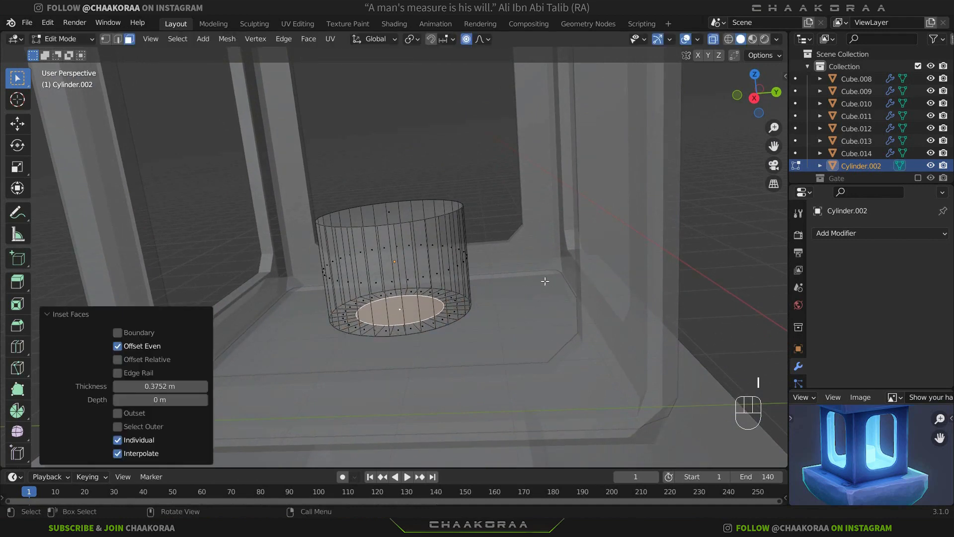
Extrude the inset bottom face downward about 0.049 m to form a small foot under the cylinder
{"action": "key", "text": "e"}
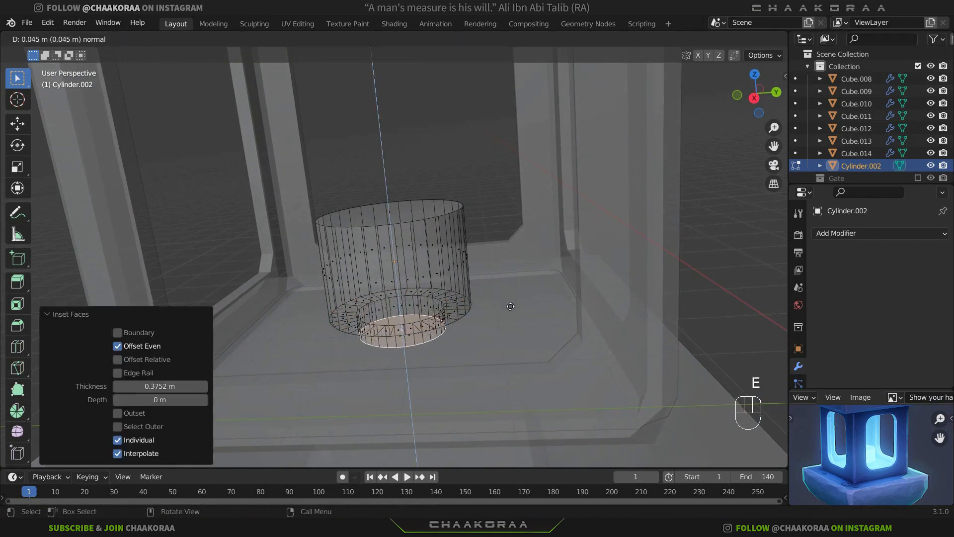
{"action": "left_click", "coordinate": [510, 308]}
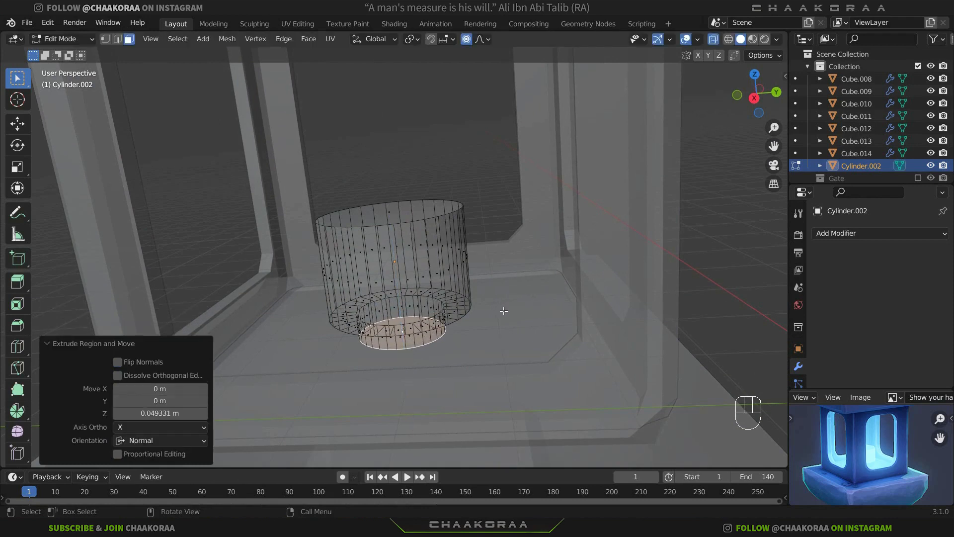
{"action": "key", "text": "alt+z"}
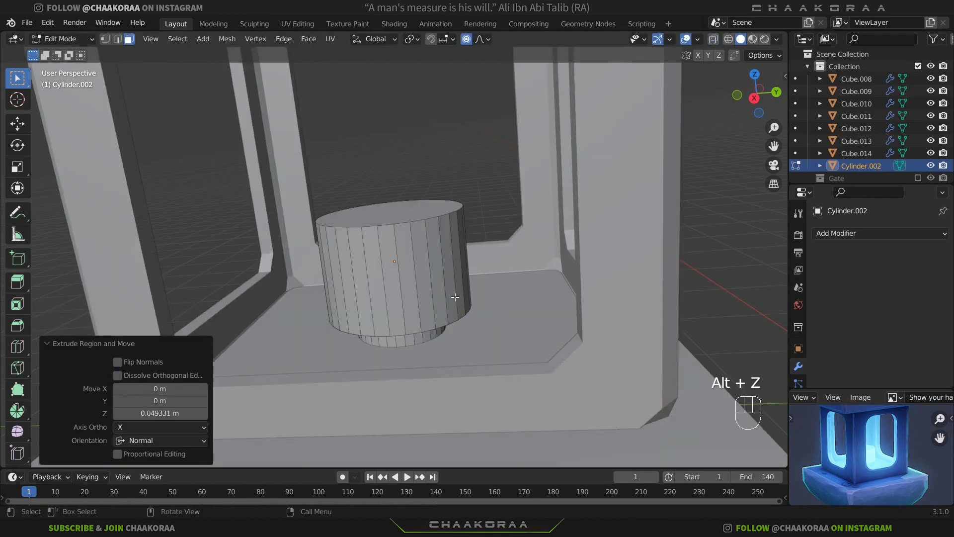
Return to Object Mode and add a Bevel modifier to the cylinder
{"action": "key", "text": "Tab"}
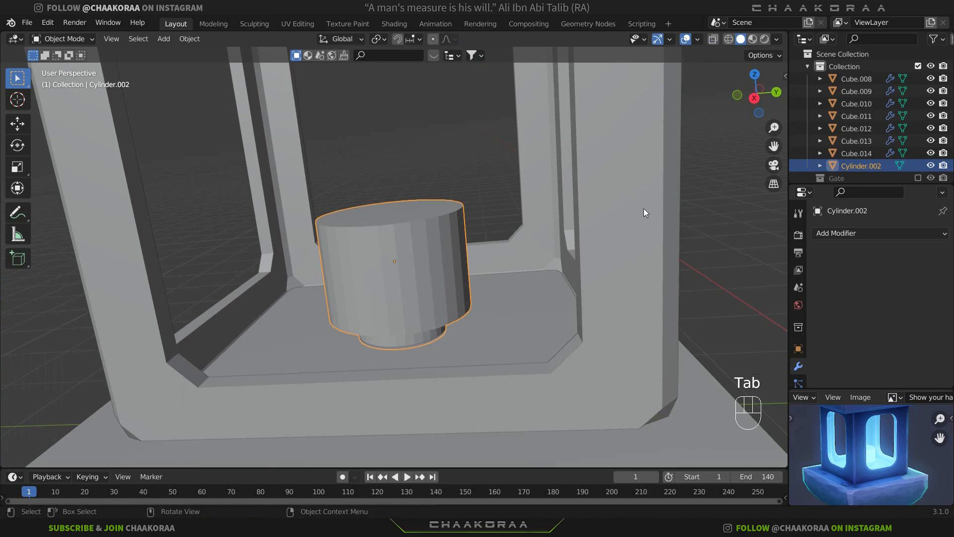
{"action": "left_click", "coordinate": [815, 234]}
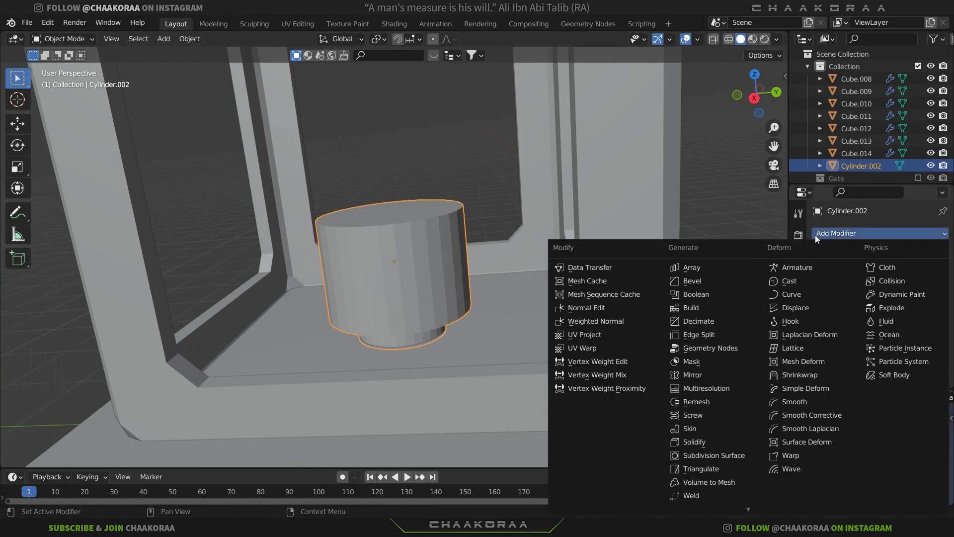
{"action": "left_click", "coordinate": [692, 279]}
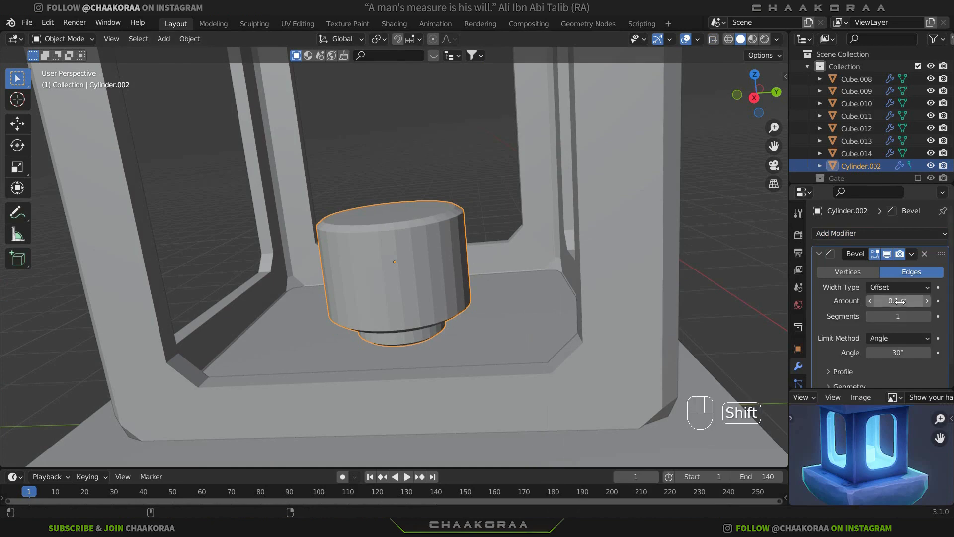
Set the cylinder's Bevel modifier amount to 0.04 m and shade the cylinder smooth
{"action": "left_click_drag", "start_coordinate": [900, 301], "coordinate": [869, 301], "text": "shift"}
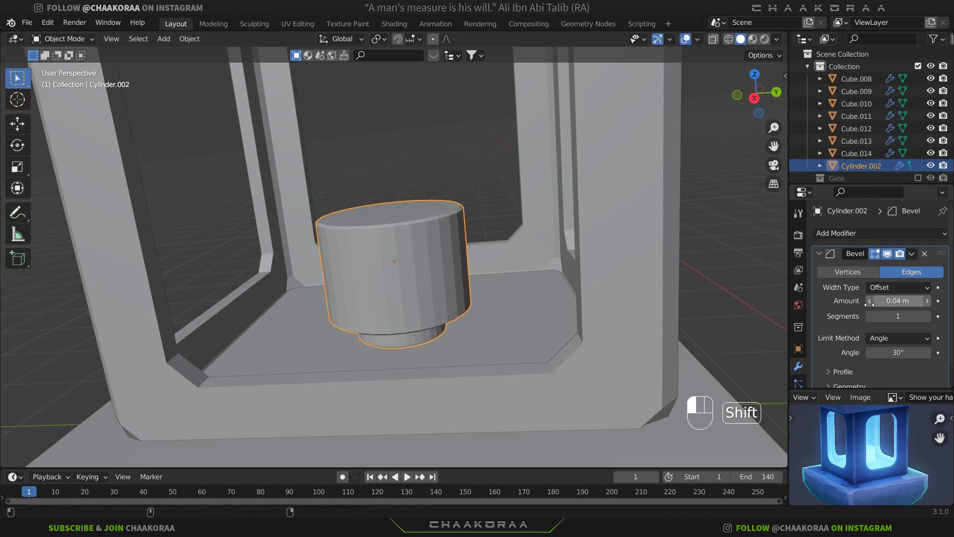
{"action": "right_click", "coordinate": [438, 261]}
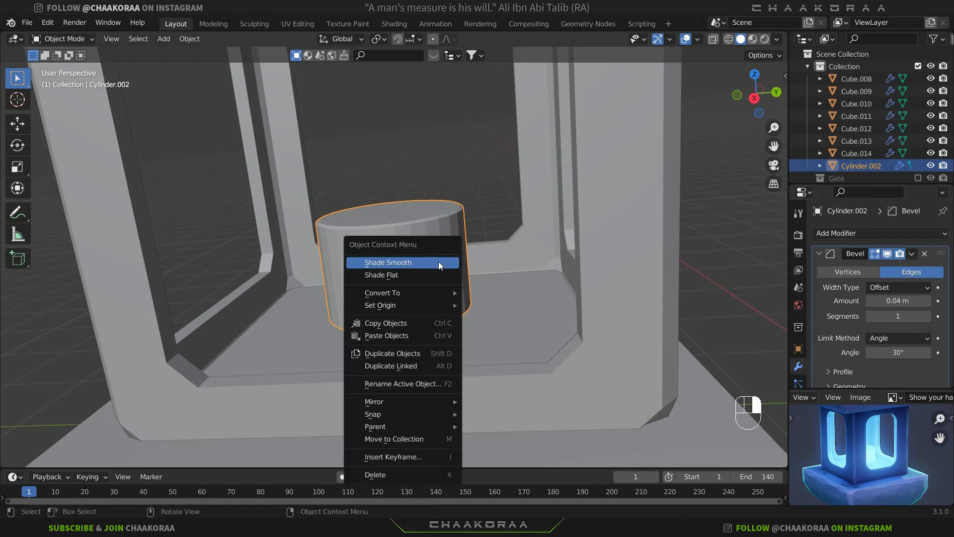
{"action": "left_click", "coordinate": [438, 261]}
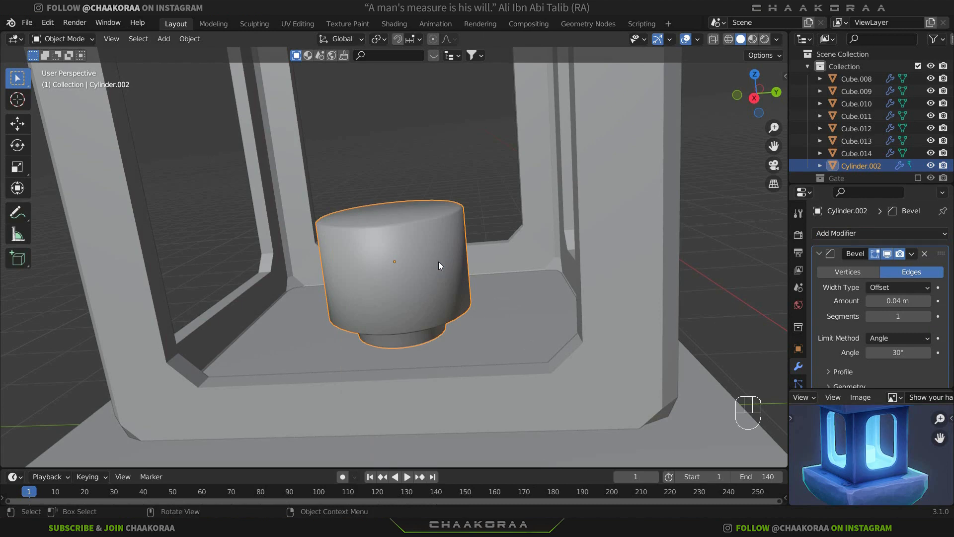
Add a loop cut around the cylinder in Edit Mode and slide it close to the top rim, factor about -0.892
{"action": "key", "text": "Tab"}
{"action": "key", "text": "Tab"}
{"action": "key", "text": "Tab"}
{"action": "key", "text": "ctrl+r"}
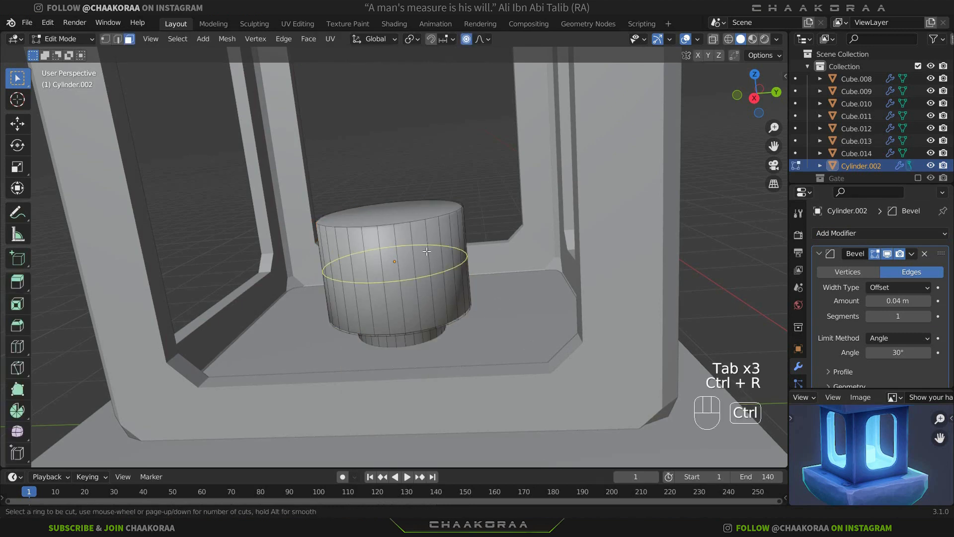
{"action": "left_click", "coordinate": [426, 251]}
{"action": "left_click", "coordinate": [426, 205]}
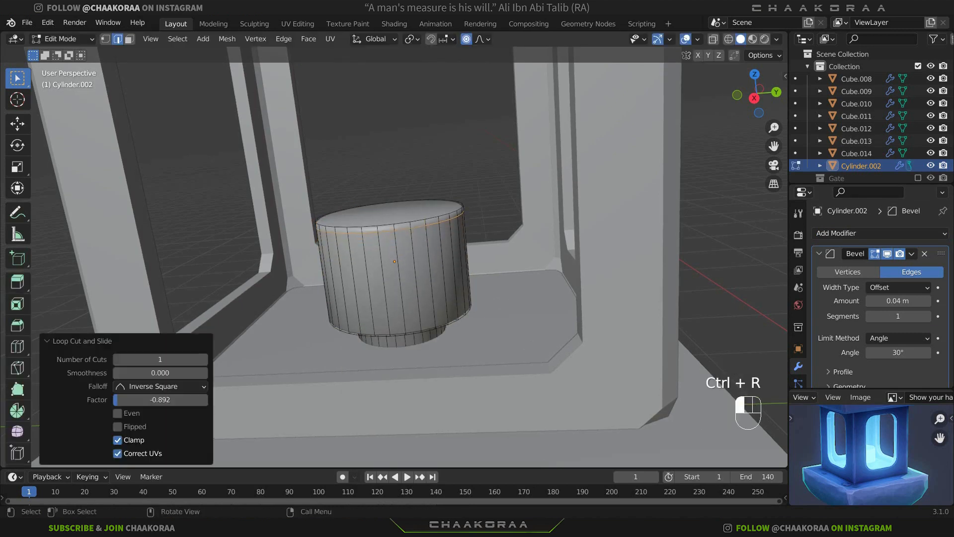
Add a second loop cut near the cylinder's lower rim at factor about 0.870 and return to Object Mode
{"action": "key", "text": "Tab"}
{"action": "key", "text": "Tab"}
{"action": "key", "text": "ctrl+r"}
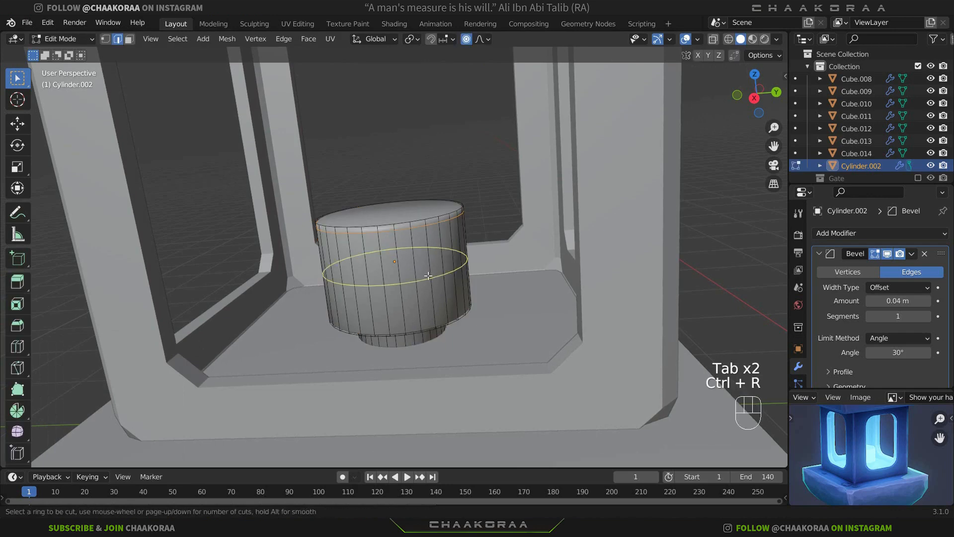
{"action": "left_click", "coordinate": [428, 275]}
{"action": "left_click", "coordinate": [436, 319]}
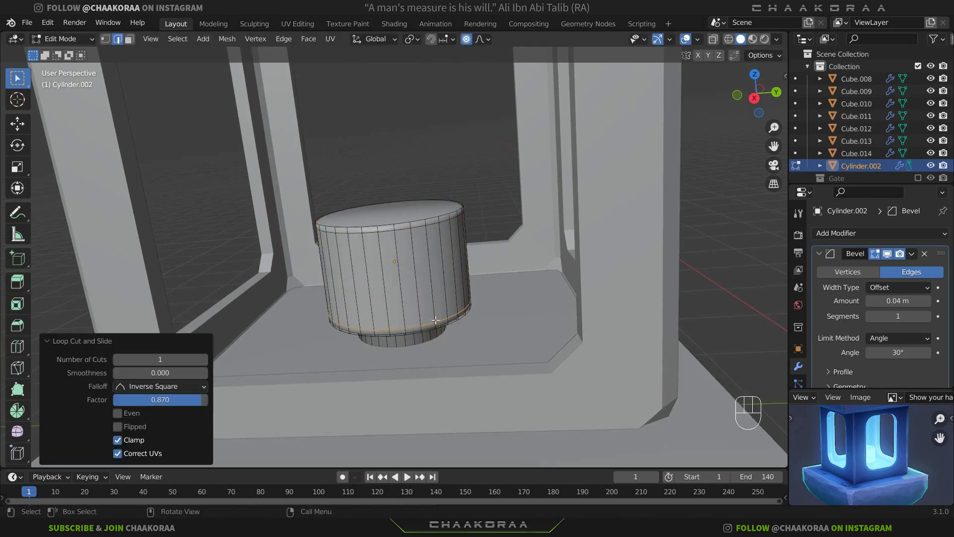
{"action": "key", "text": "Tab"}
{"action": "middle_click_drag", "start_coordinate": [428, 276], "coordinate": [419, 333]}
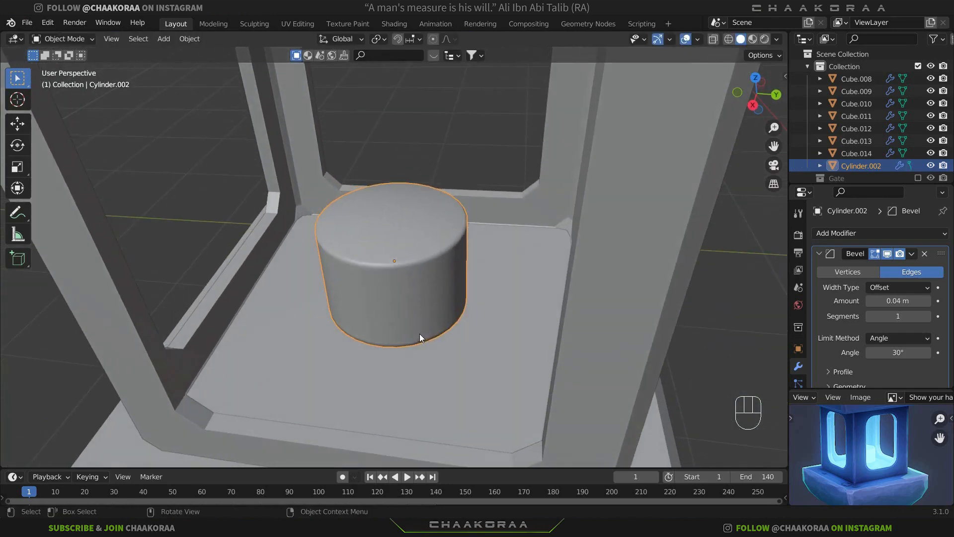
Inset the cylinder's top face by about 0.143 m in Edit Mode
{"action": "middle_click_drag", "start_coordinate": [424, 233], "coordinate": [395, 251]}
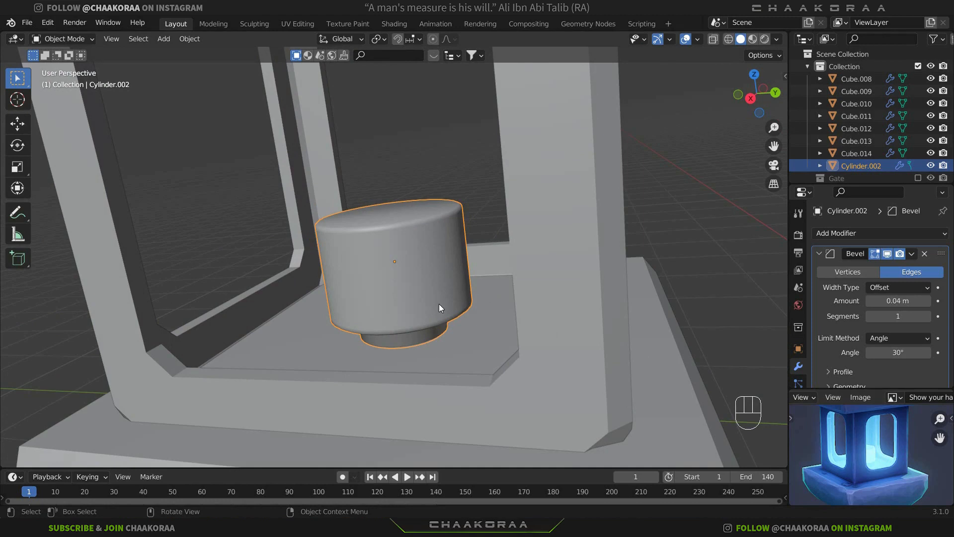
{"action": "middle_click_drag", "start_coordinate": [439, 303], "coordinate": [434, 297]}
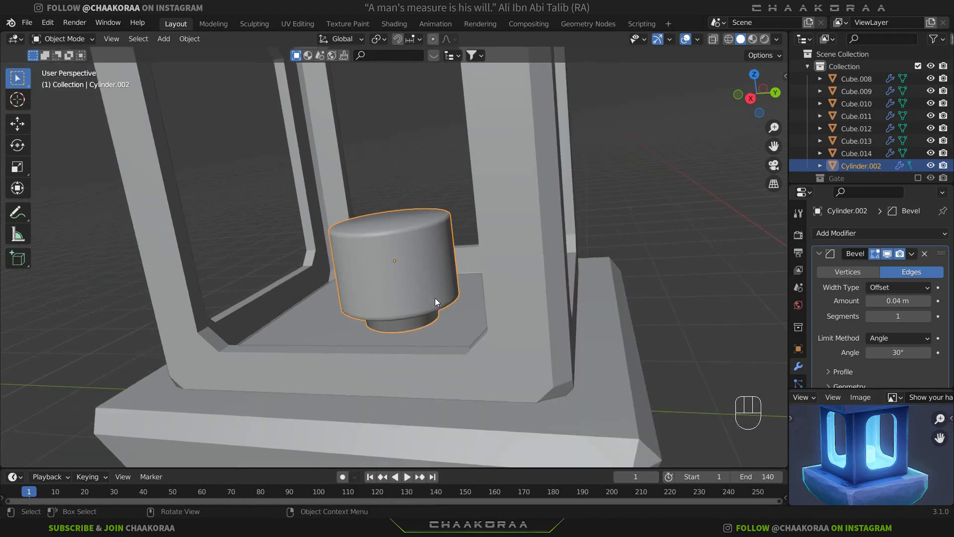
{"action": "key", "text": "Tab"}
{"action": "middle_click_drag", "start_coordinate": [421, 250], "coordinate": [429, 283]}
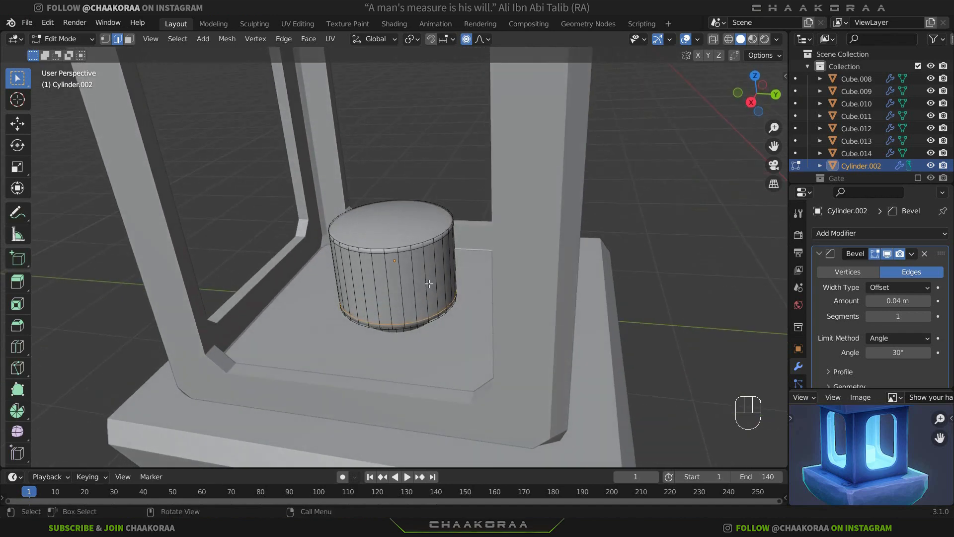
{"action": "key", "text": "3"}
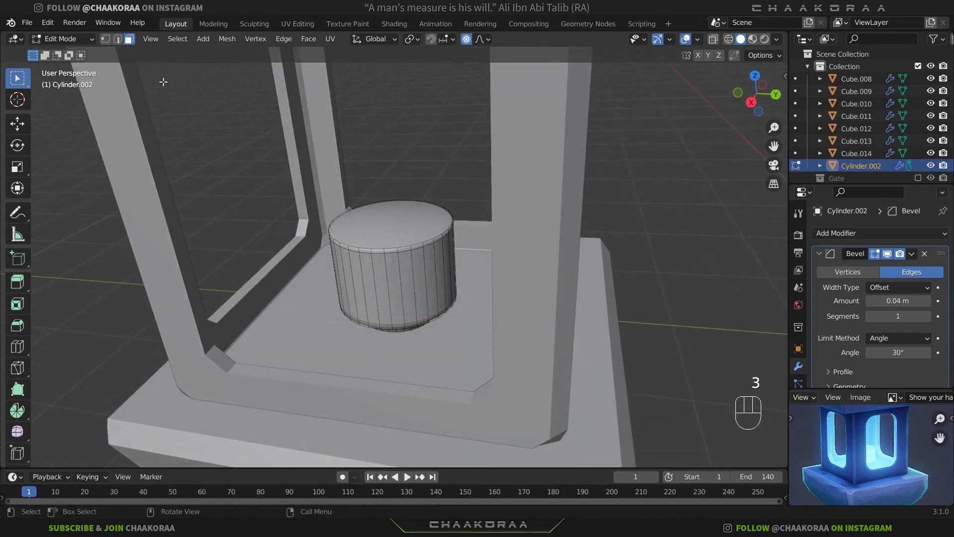
{"action": "left_click", "coordinate": [382, 207]}
{"action": "key", "text": "i"}
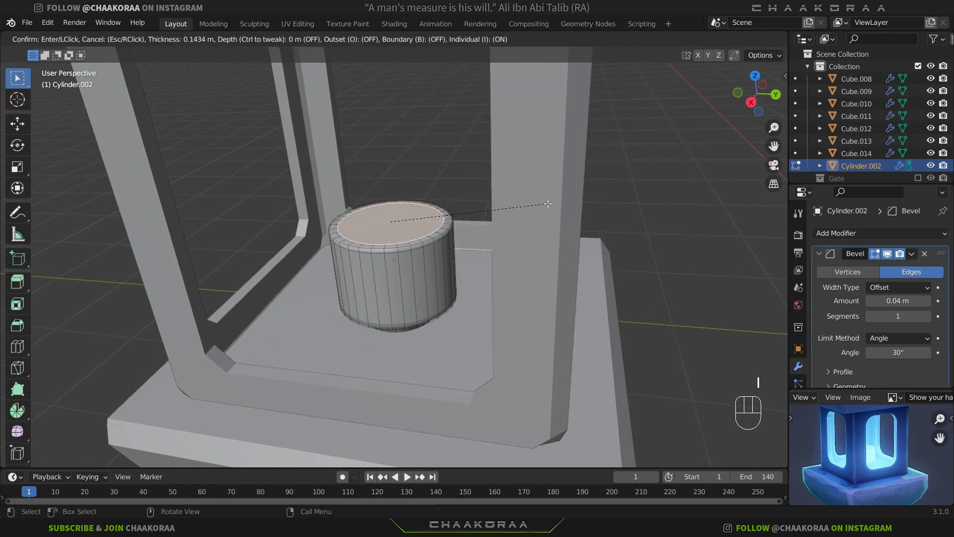
{"action": "left_click", "coordinate": [547, 203]}
{"action": "key", "text": "Tab"}
{"action": "key", "text": "Tab"}
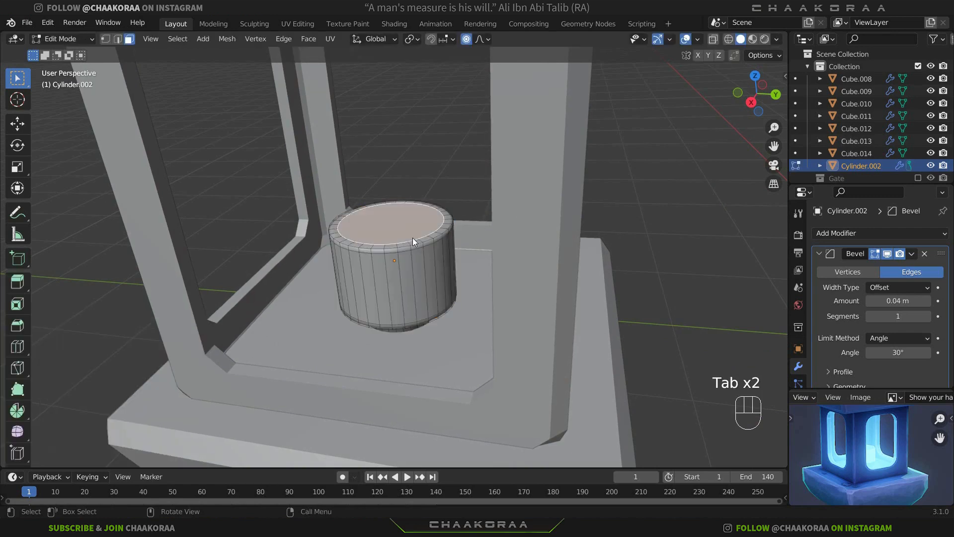
Turn off proportional editing, scale the inset top face up by about 1.06, and return to Object Mode
{"action": "scroll", "coordinate": [526, 223], "scroll_direction": "up", "scroll_amount": 3}
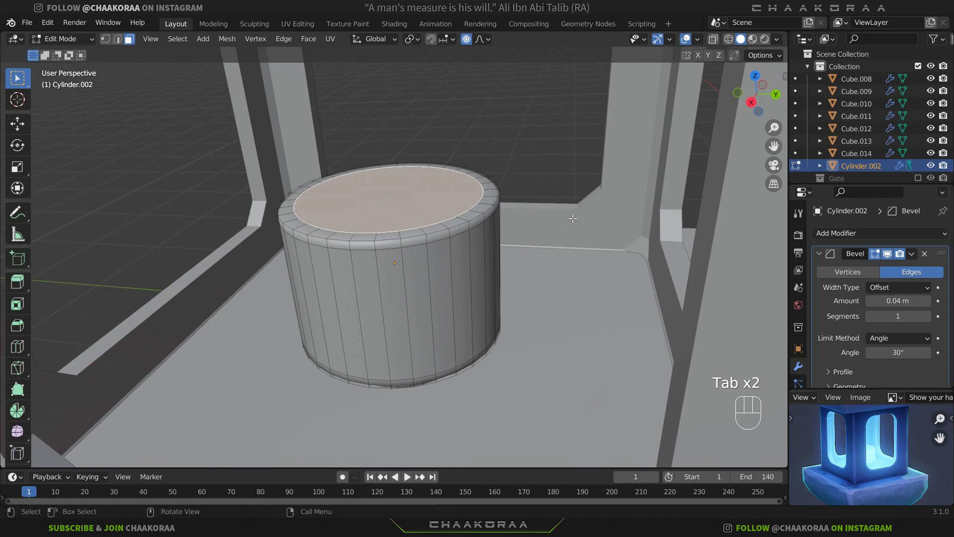
{"action": "key", "text": "s"}
{"action": "right_click", "coordinate": [575, 215]}
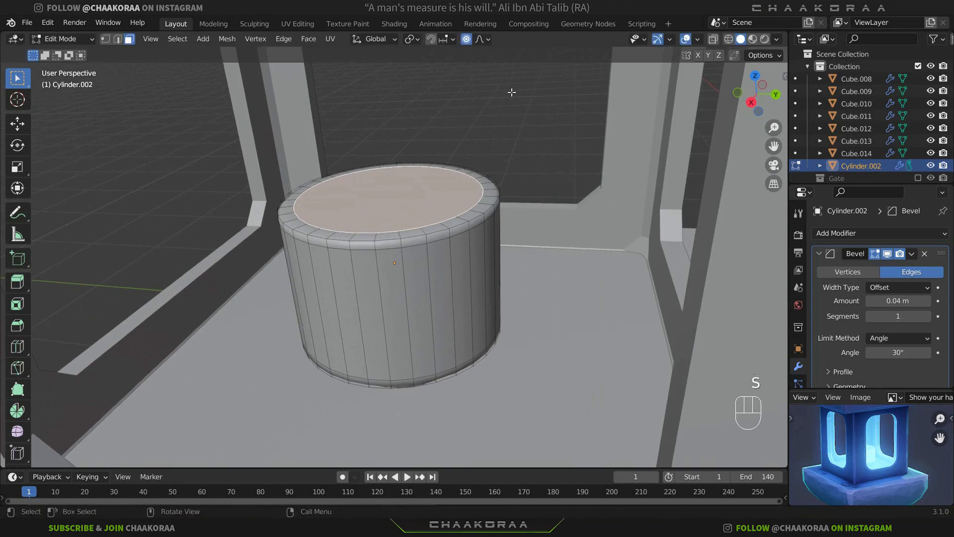
{"action": "left_click", "coordinate": [465, 43]}
{"action": "key", "text": "s"}
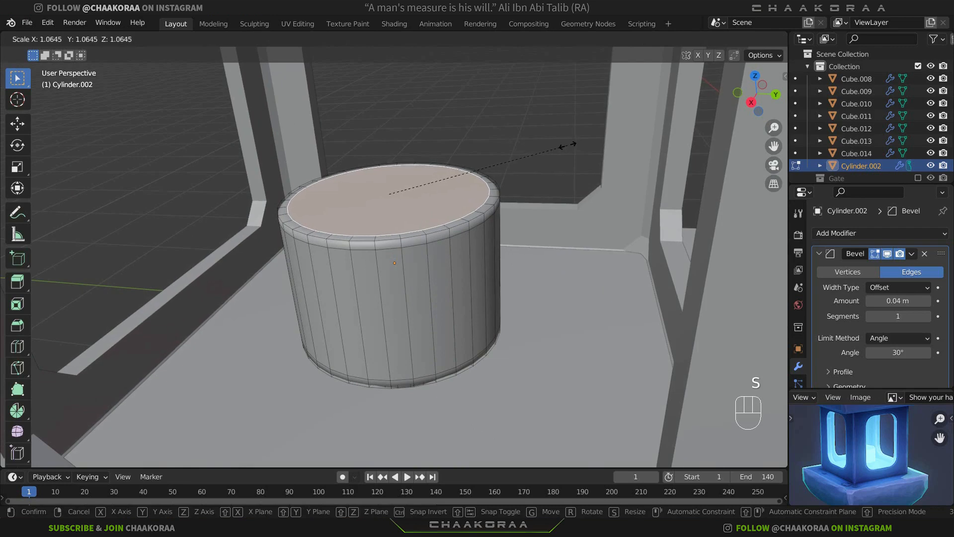
{"action": "left_click", "coordinate": [564, 147]}
{"action": "key", "text": "Tab"}
{"action": "scroll", "coordinate": [480, 203], "scroll_direction": "down", "scroll_amount": 2}
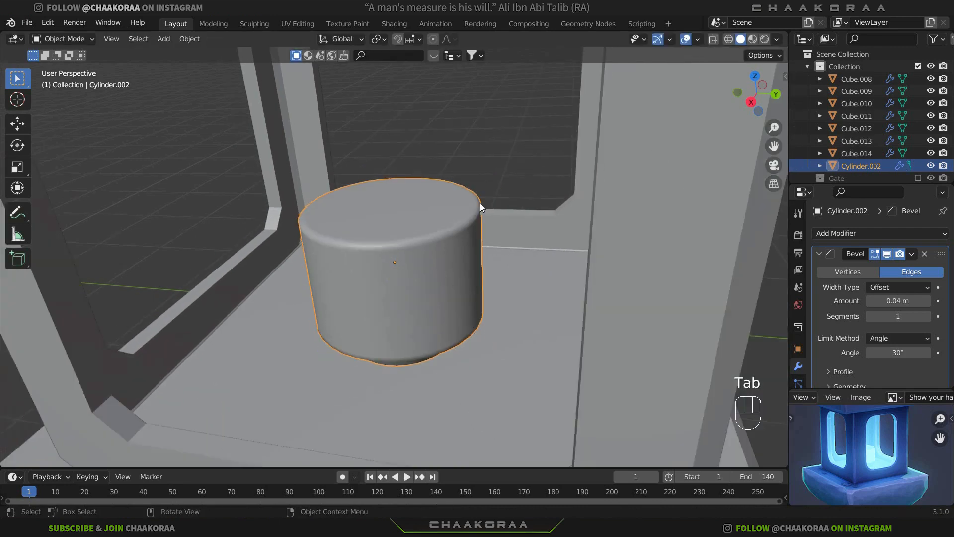
Deselect the cylinder and examine the whole lantern's proportions from several angles
{"action": "middle_click_drag", "start_coordinate": [481, 203], "coordinate": [524, 148]}
{"action": "scroll", "coordinate": [524, 204], "scroll_direction": "down", "scroll_amount": 7}
{"action": "scroll", "coordinate": [525, 204], "scroll_direction": "down", "scroll_amount": 3}
{"action": "middle_click_drag", "start_coordinate": [525, 204], "coordinate": [530, 201]}
{"action": "left_click", "coordinate": [529, 203]}
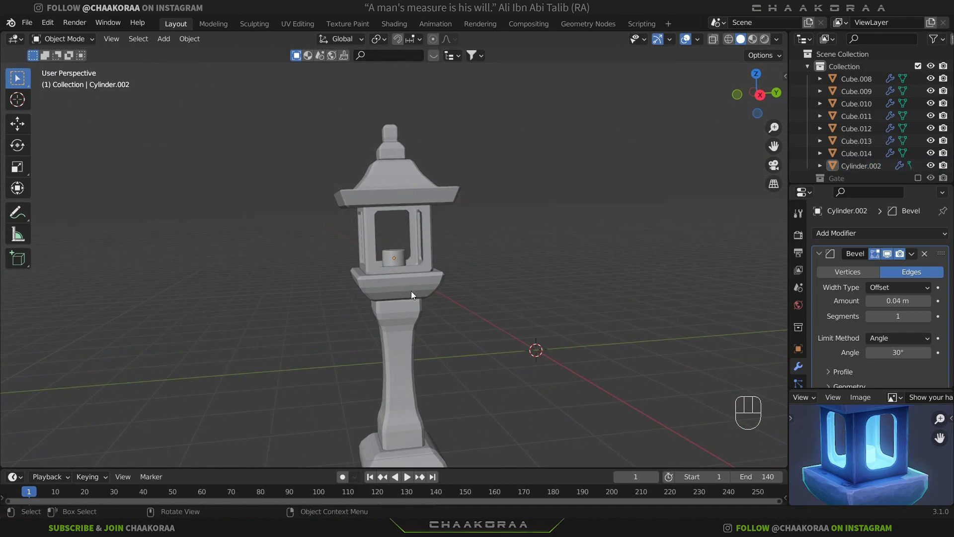
{"action": "scroll", "coordinate": [437, 343], "scroll_direction": "down", "scroll_amount": 2}
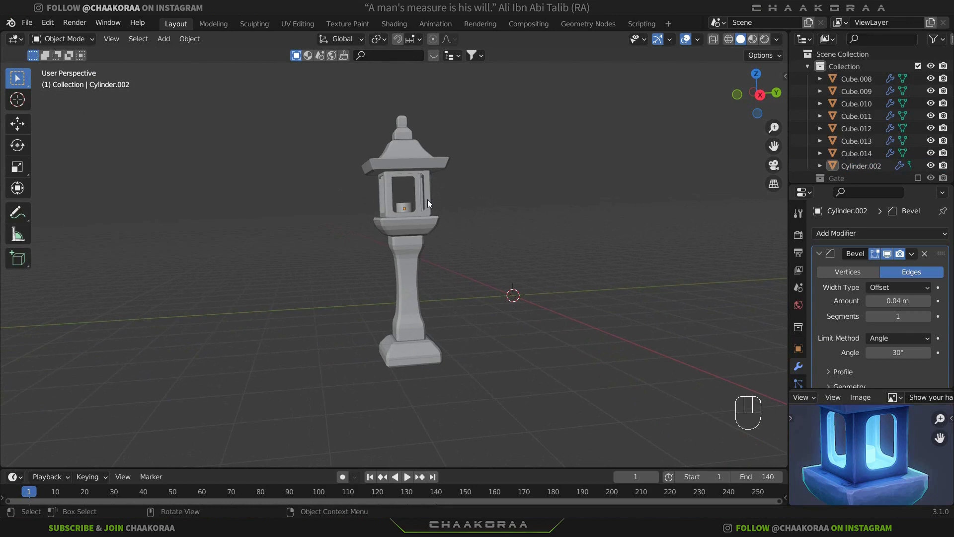
{"action": "middle_click_drag", "start_coordinate": [427, 199], "coordinate": [391, 213]}
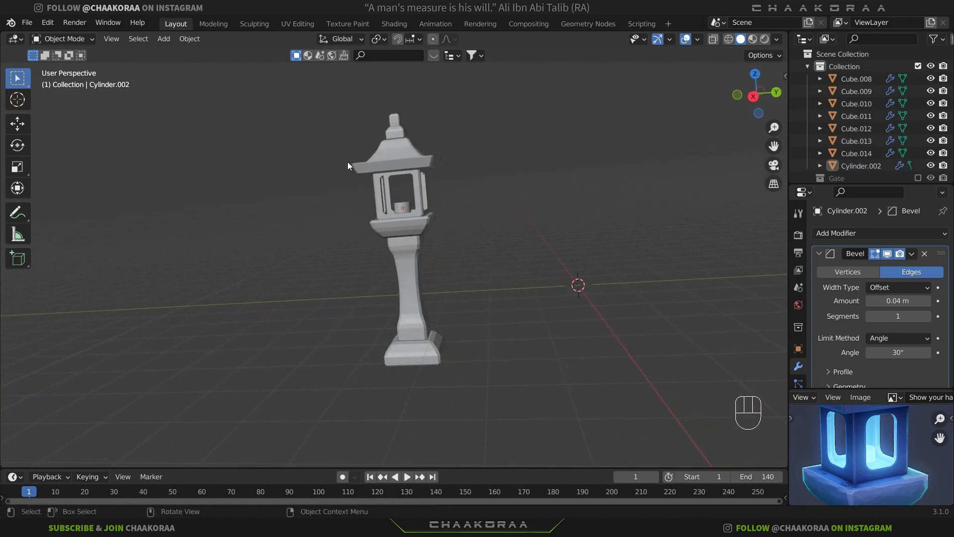
{"action": "middle_click_drag", "start_coordinate": [428, 226], "coordinate": [473, 222]}
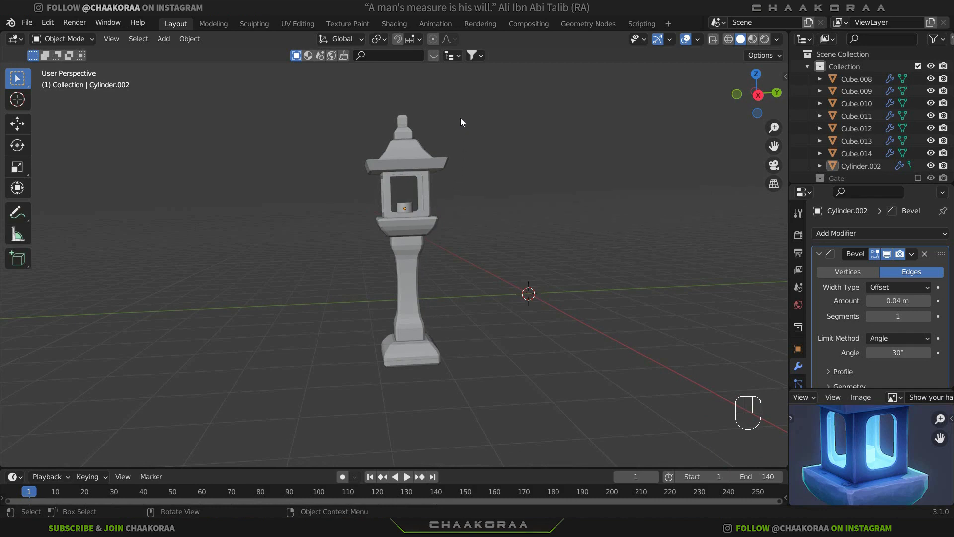
Select all roof and finial vertices together with the upper ends of the chamber frame, and lower them about 0.101 m along Z in Edit Mode
{"action": "scroll", "coordinate": [452, 130], "scroll_direction": "up", "scroll_amount": 4}
{"action": "scroll", "coordinate": [447, 138], "scroll_direction": "up", "scroll_amount": 3, "text": "shift"}
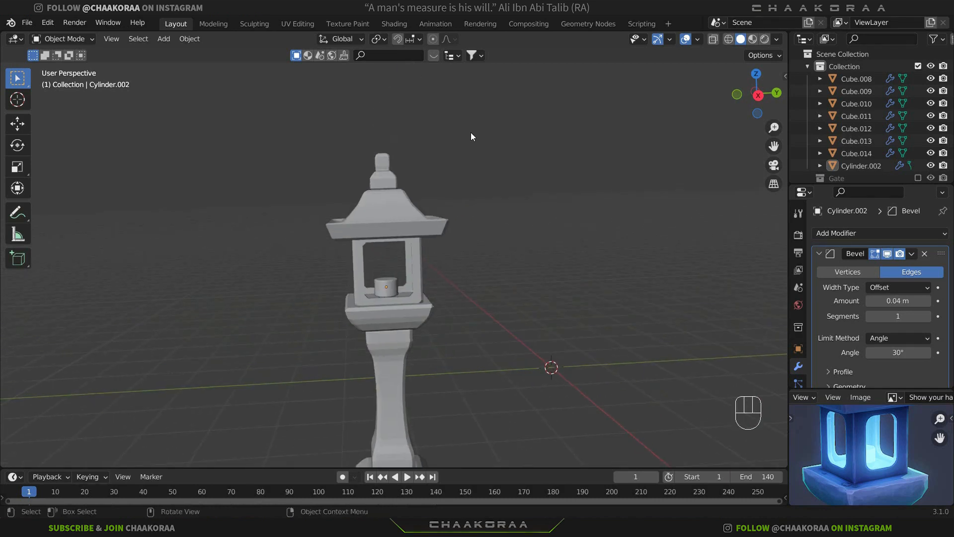
{"action": "left_click_drag", "start_coordinate": [470, 132], "coordinate": [321, 248]}
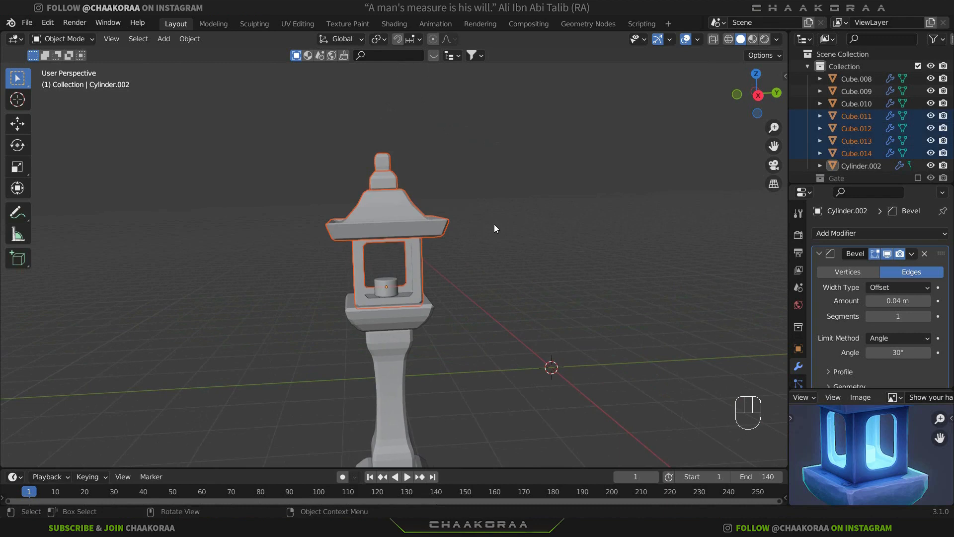
{"action": "key", "text": "Tab"}
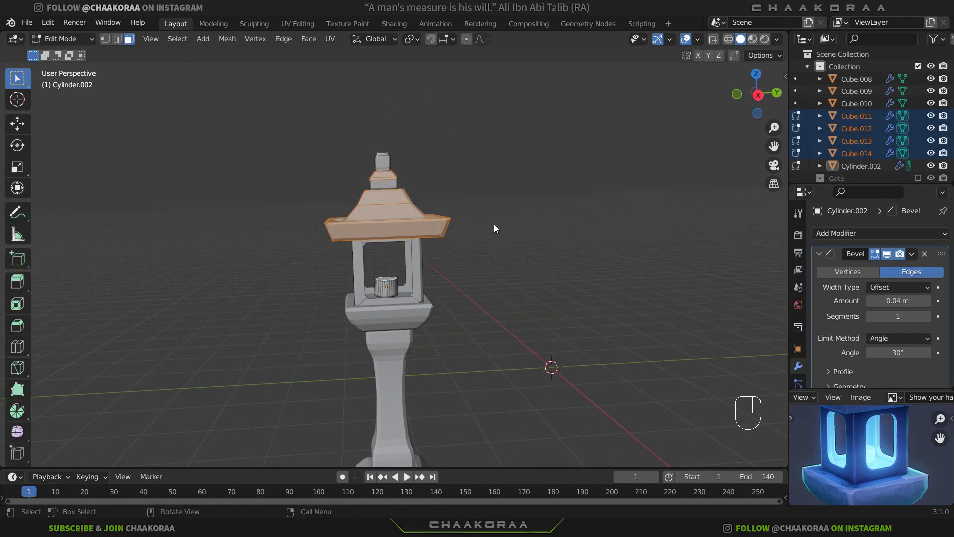
{"action": "key", "text": "1"}
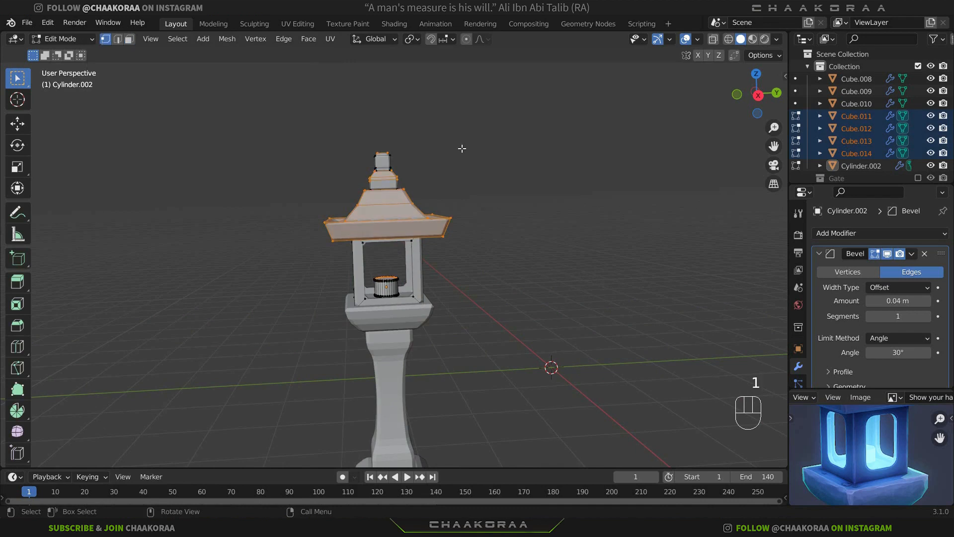
{"action": "key", "text": "alt+z"}
{"action": "left_click_drag", "start_coordinate": [519, 122], "coordinate": [296, 255]}
{"action": "key", "text": "alt+z"}
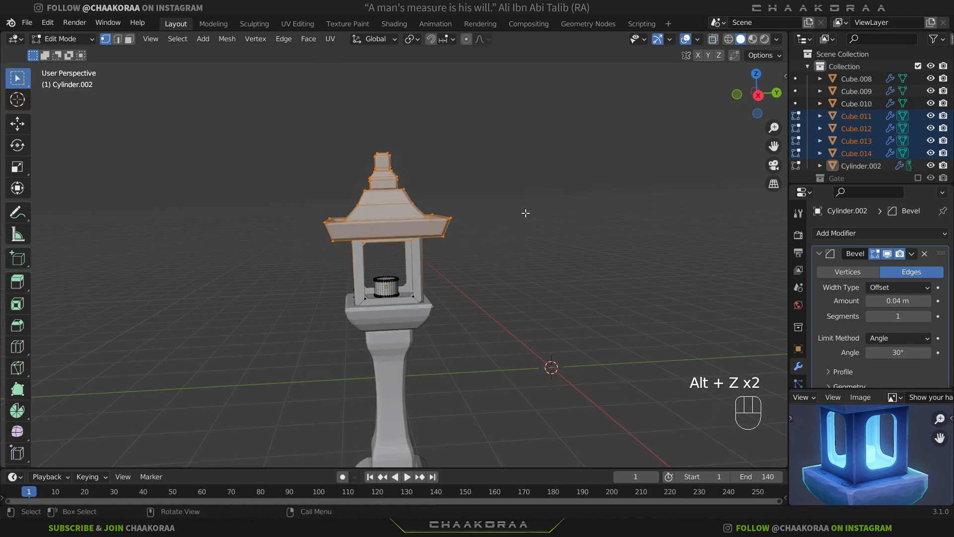
{"action": "middle_click_drag", "start_coordinate": [525, 213], "coordinate": [522, 201]}
{"action": "key", "text": "g"}
{"action": "key", "text": "z"}
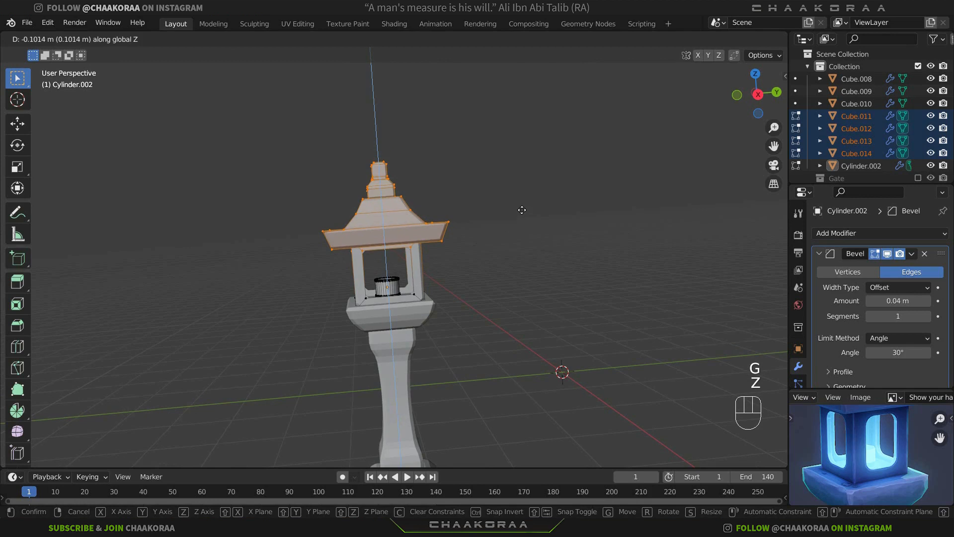
{"action": "left_click", "coordinate": [521, 209]}
{"action": "middle_click_drag", "start_coordinate": [541, 303], "coordinate": [395, 248]}
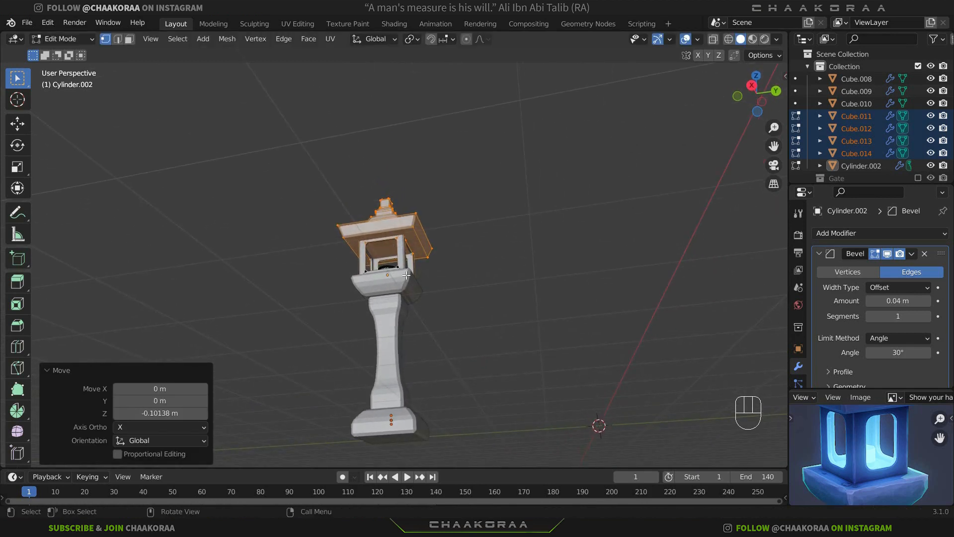
{"action": "key", "text": "Tab"}
Slightly scale the tray-shaped block beneath the lamp chamber in Edit Mode and return to Object Mode
{"action": "left_click", "coordinate": [410, 284]}
{"action": "middle_click_drag", "start_coordinate": [418, 293], "coordinate": [446, 319]}
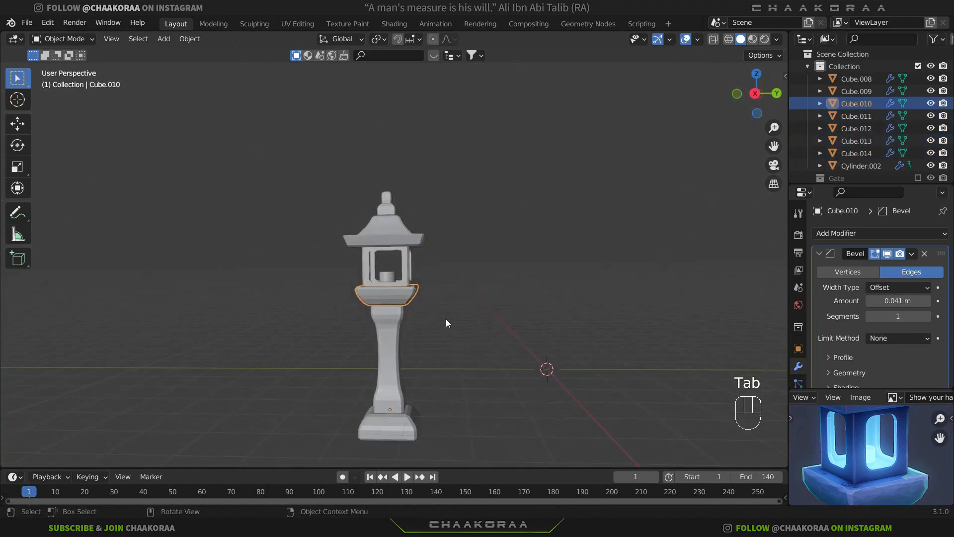
{"action": "scroll", "coordinate": [461, 305], "scroll_direction": "up", "scroll_amount": 1}
{"action": "key", "text": "Tab"}
{"action": "key", "text": "s"}
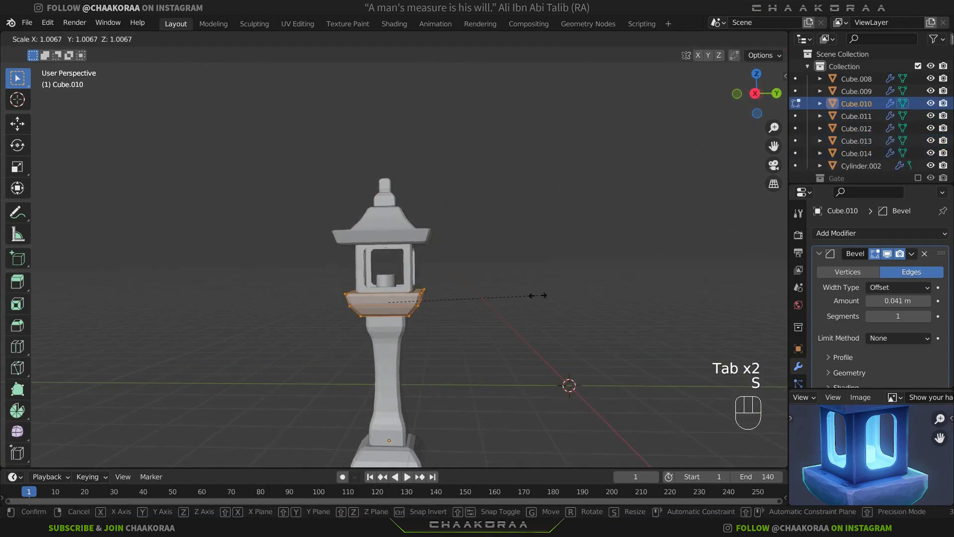
{"action": "left_click", "coordinate": [517, 310]}
{"action": "key", "text": "Tab"}
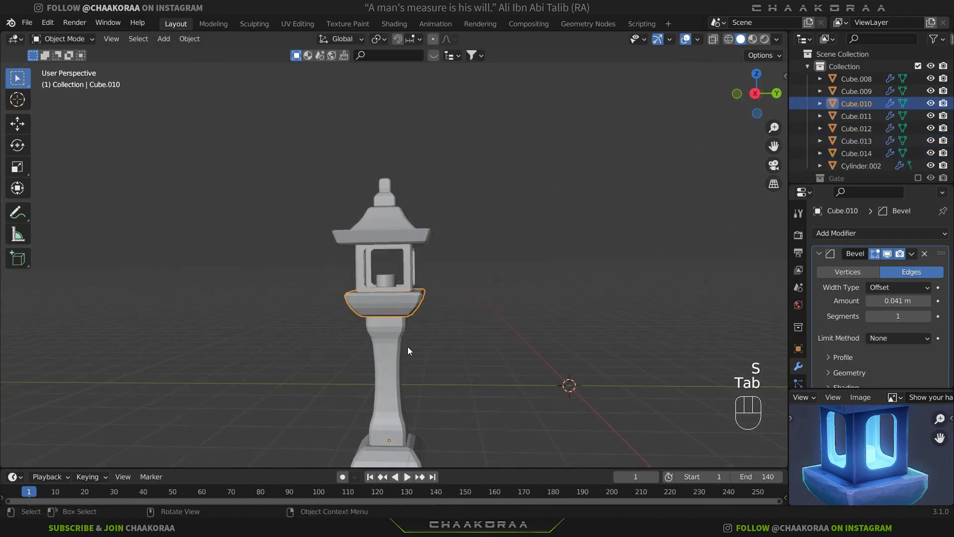
Widen the whole pillar by about 1.12 in X and Y, keeping its height, in Edit Mode and return to Object Mode
{"action": "left_click", "coordinate": [407, 347]}
{"action": "middle_click_drag", "start_coordinate": [431, 340], "coordinate": [449, 276], "text": "shift"}
{"action": "key", "text": "Tab"}
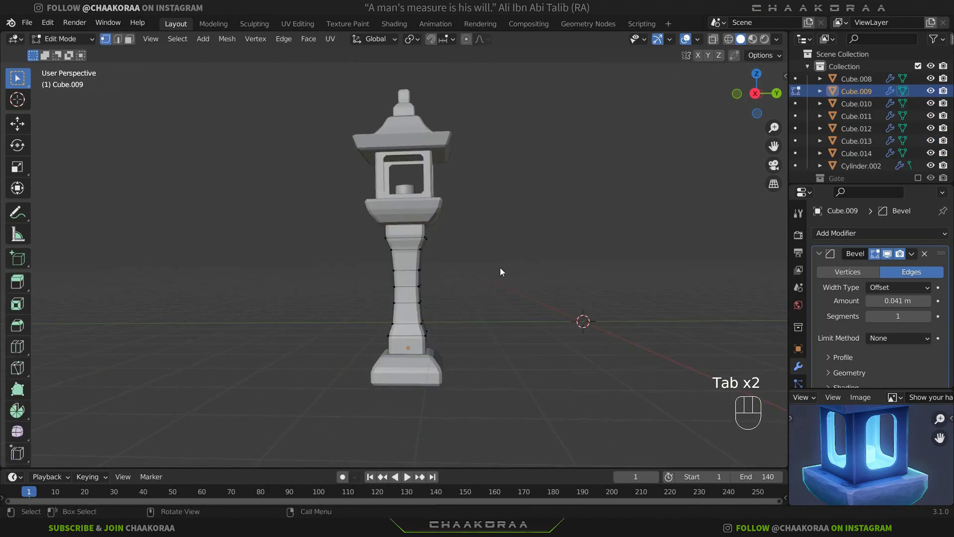
{"action": "key", "text": "a"}
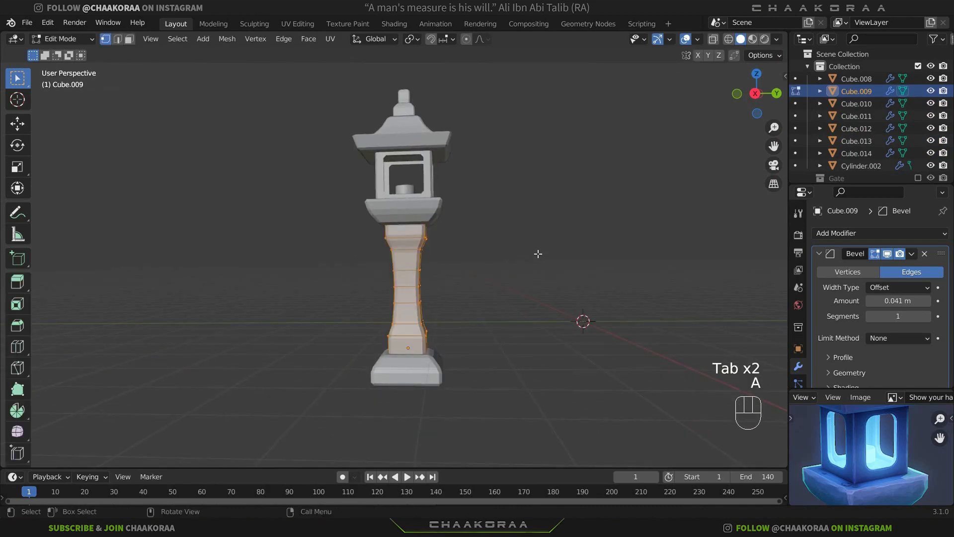
{"action": "key", "text": "s"}
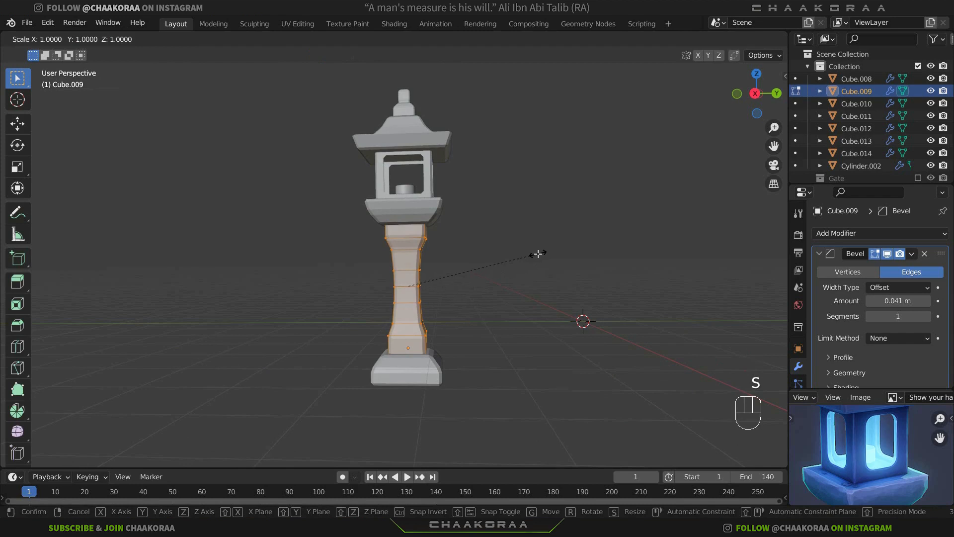
{"action": "key", "text": "shift+z"}
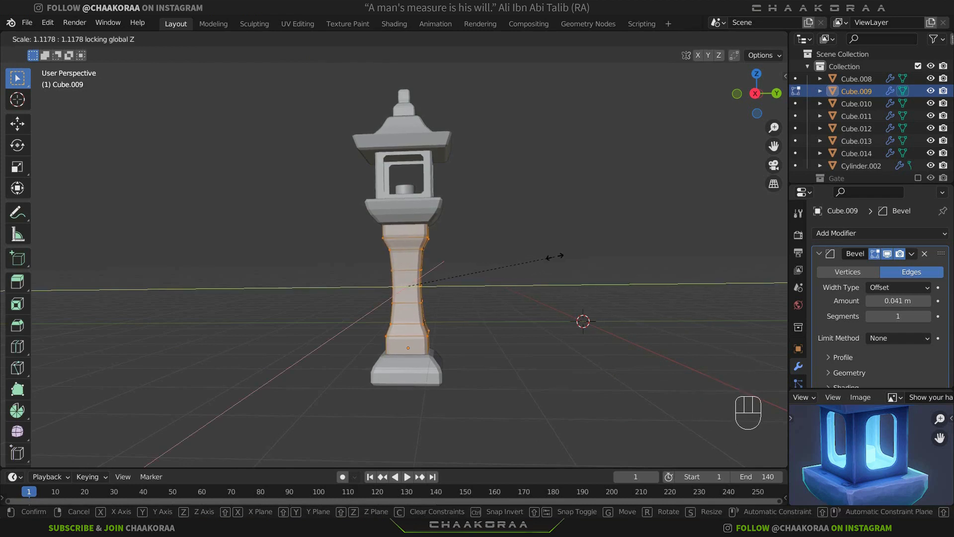
{"action": "left_click", "coordinate": [554, 257]}
{"action": "middle_click_drag", "start_coordinate": [534, 270], "coordinate": [504, 231]}
{"action": "key", "text": "Tab"}
Scale the entire base block beneath the pillar up by about 1.1 in Edit Mode, return to Object Mode and deselect it
{"action": "left_click", "coordinate": [430, 354]}
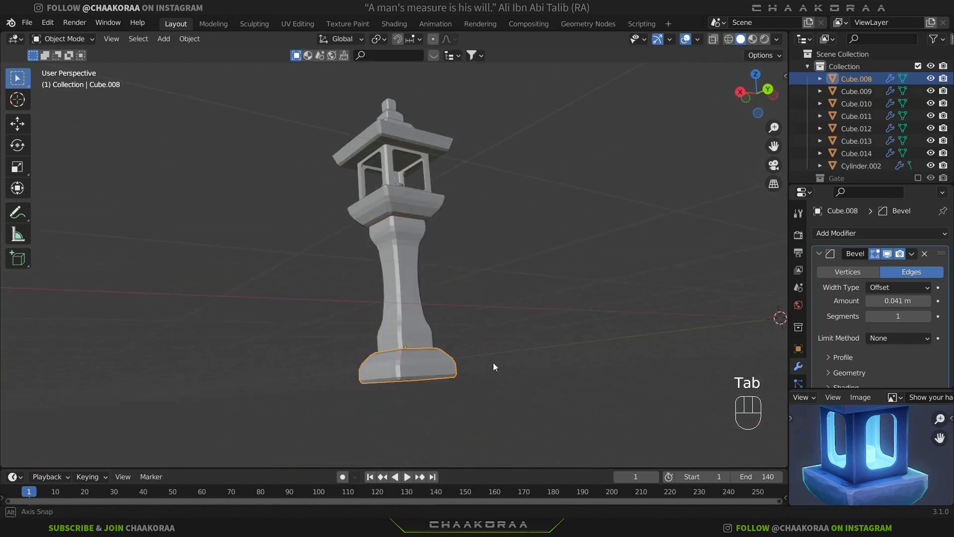
{"action": "middle_click_drag", "start_coordinate": [493, 362], "coordinate": [510, 357]}
{"action": "key", "text": "Tab"}
{"action": "key", "text": "a"}
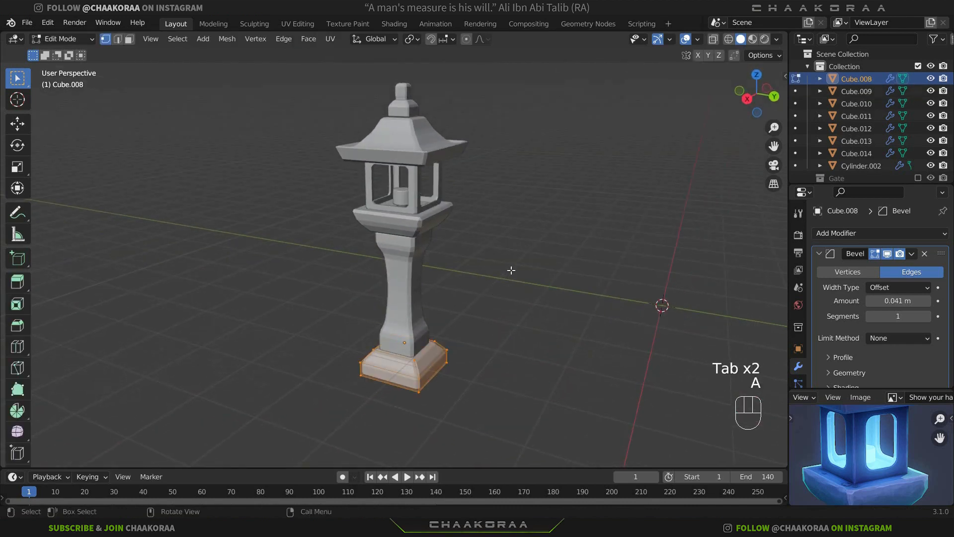
{"action": "key", "text": "s"}
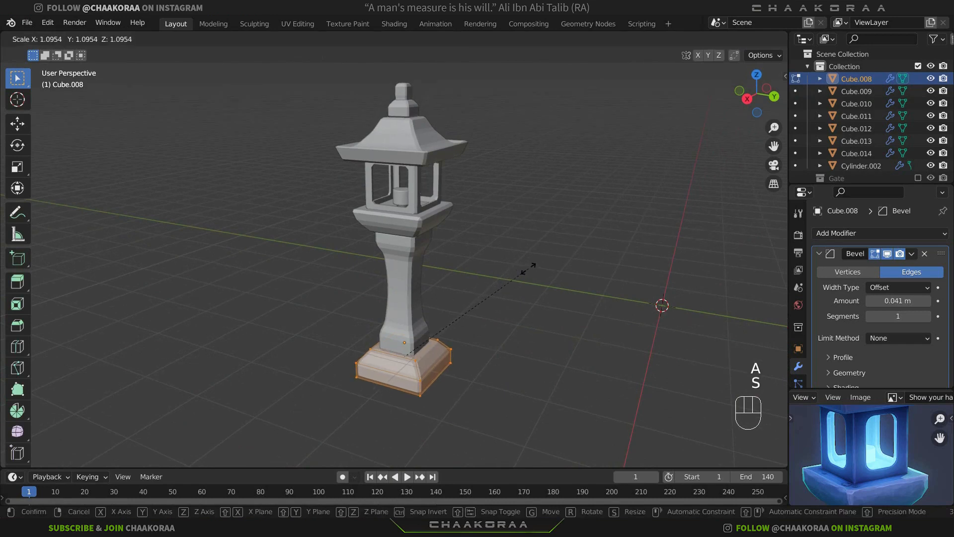
{"action": "left_click", "coordinate": [517, 287]}
{"action": "key", "text": "Tab"}
{"action": "left_click", "coordinate": [517, 291]}
{"action": "middle_click_drag", "start_coordinate": [517, 291], "coordinate": [390, 304]}
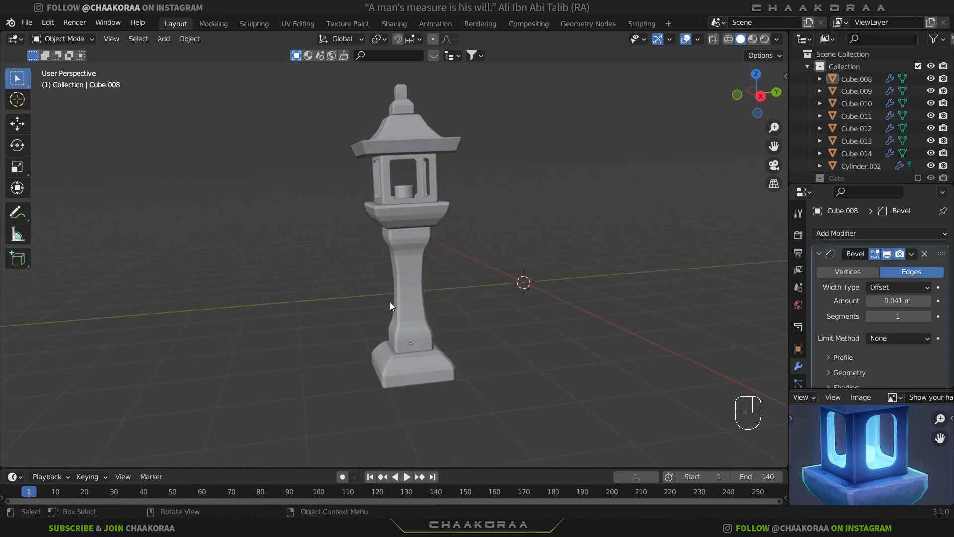
Scale the pillar's three middle edge loops up by about 1.07 in Edit Mode, return to Object Mode and deselect the pillar
{"action": "left_click", "coordinate": [409, 293]}
{"action": "key", "text": "Tab"}
{"action": "scroll", "coordinate": [415, 256], "scroll_direction": "up", "scroll_amount": 2}
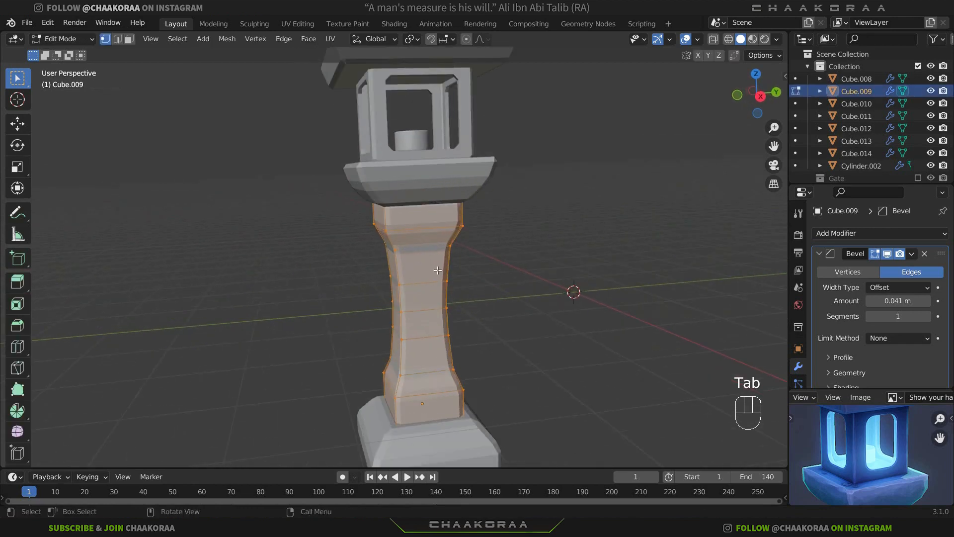
{"action": "left_click", "coordinate": [435, 287]}
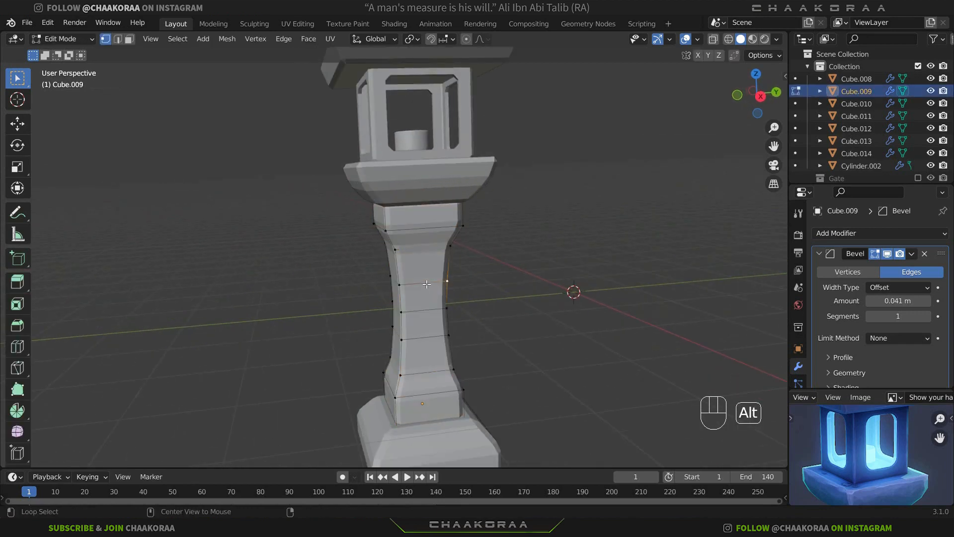
{"action": "left_click", "coordinate": [427, 286], "text": "alt"}
{"action": "left_click", "coordinate": [426, 307], "text": "alt+shift"}
{"action": "left_click", "coordinate": [427, 339], "text": "alt+shift"}
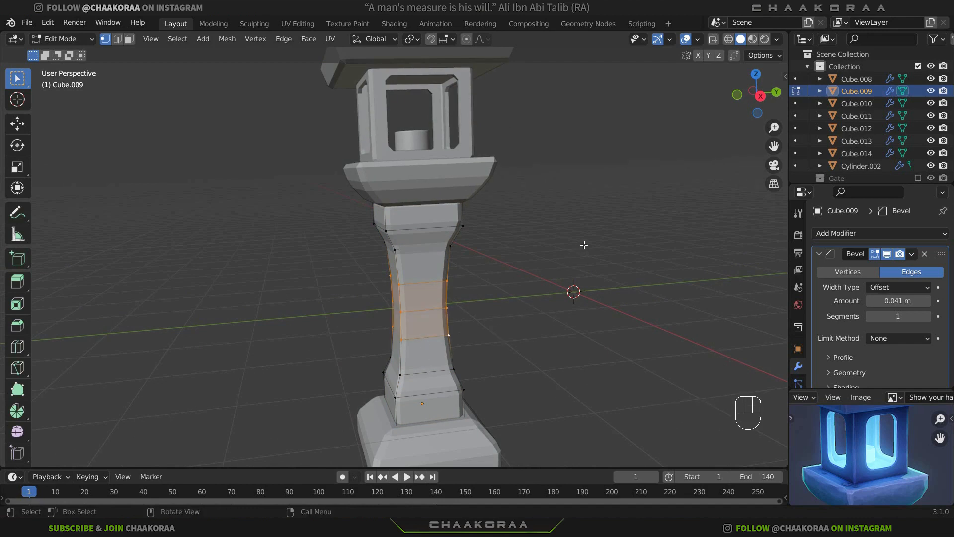
{"action": "key", "text": "s"}
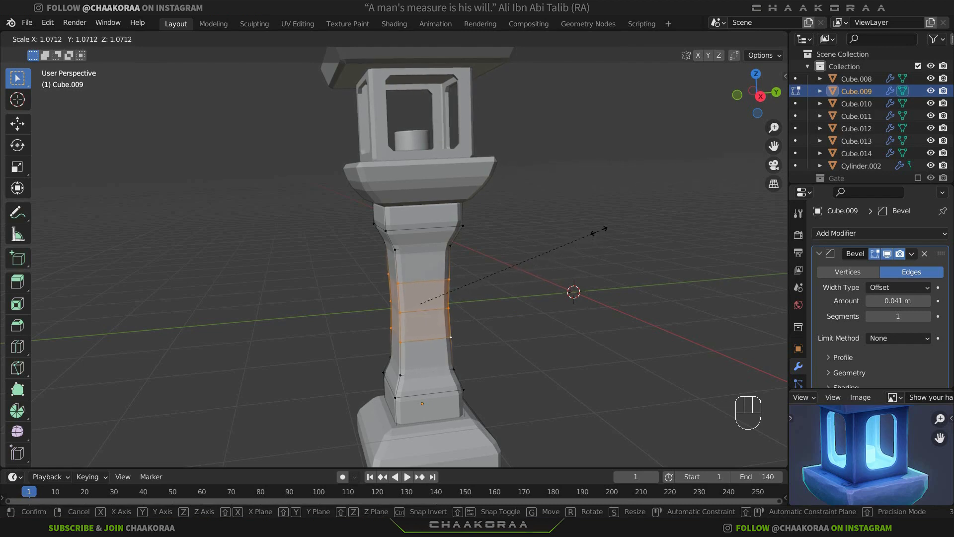
{"action": "left_click", "coordinate": [566, 254]}
{"action": "key", "text": "Tab"}
{"action": "left_click", "coordinate": [499, 294]}
{"action": "scroll", "coordinate": [470, 300], "scroll_direction": "down", "scroll_amount": 3}
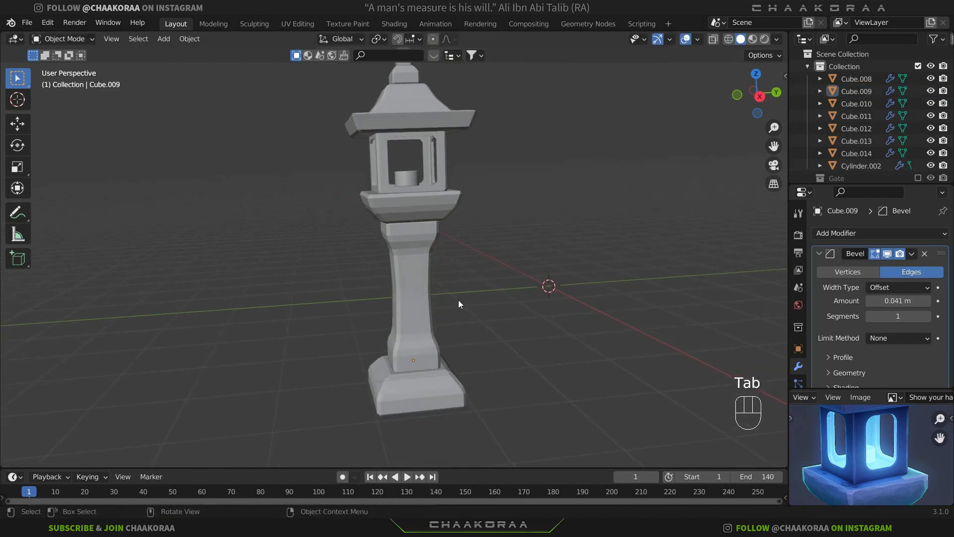
Scale the pillar's centre edge loop down to about 0.98 in Edit Mode and return to Object Mode
{"action": "key", "text": "Tab"}
{"action": "left_click", "coordinate": [411, 296], "text": "alt"}
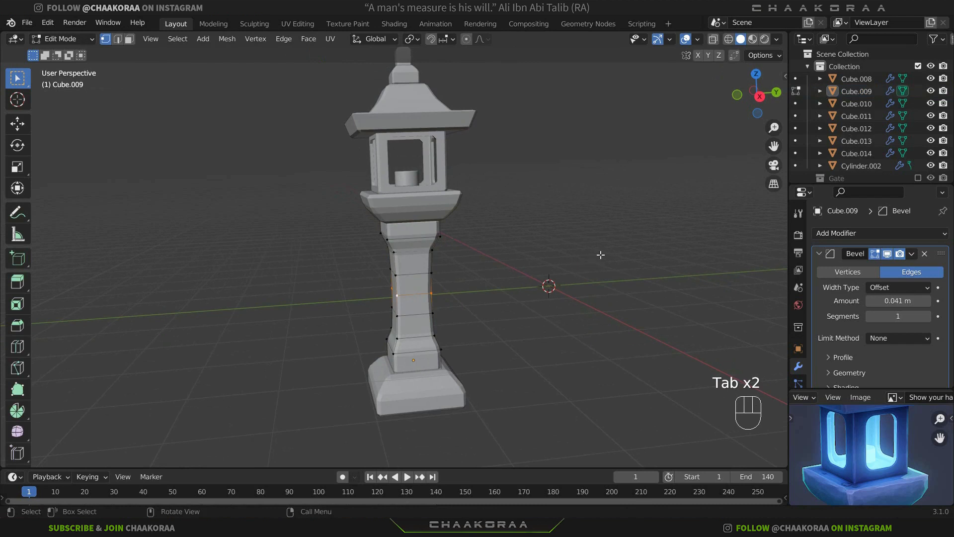
{"action": "key", "text": "s"}
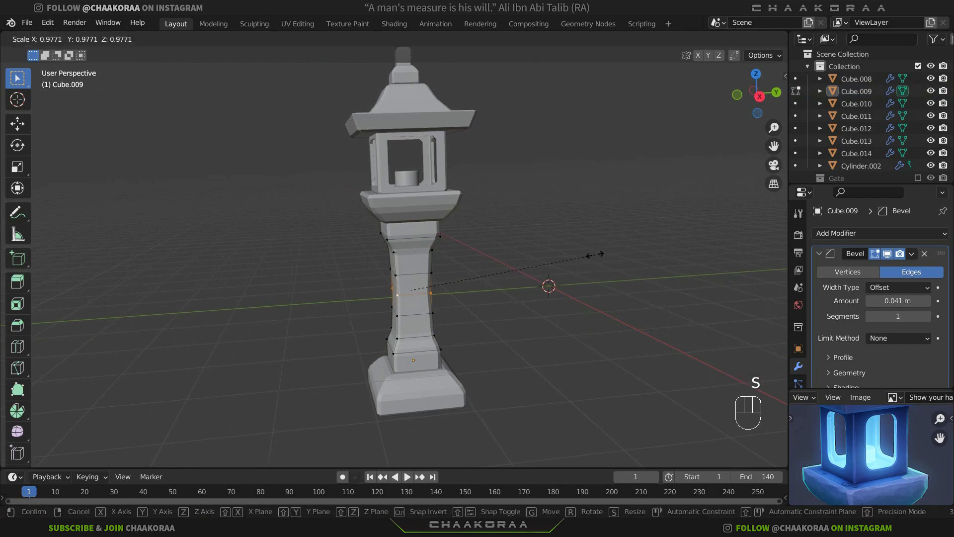
{"action": "left_click", "coordinate": [595, 254]}
{"action": "key", "text": "Tab"}
{"action": "middle_click_drag", "start_coordinate": [480, 297], "coordinate": [574, 257]}
{"action": "scroll", "coordinate": [573, 252], "scroll_direction": "down", "scroll_amount": 4}
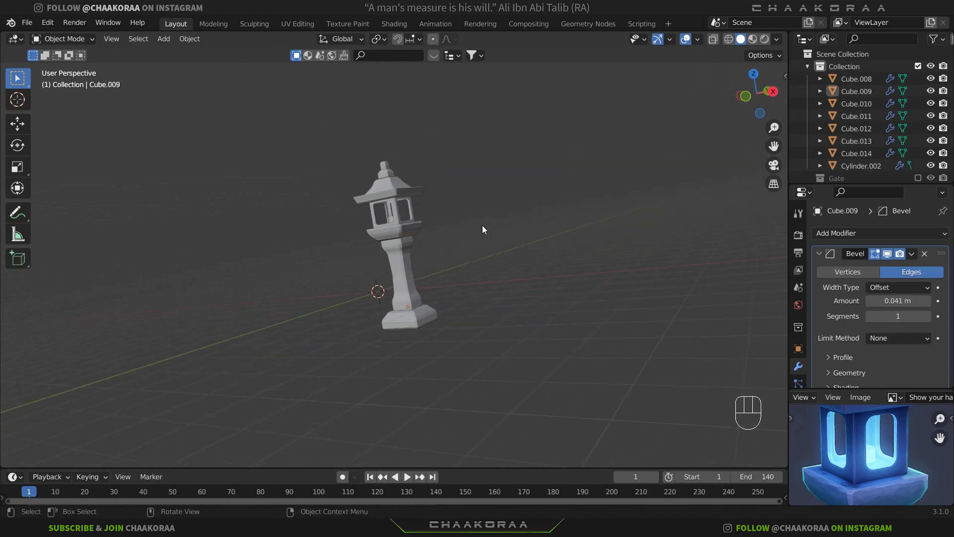
Select all lantern parts and move them to a new collection named Lantern
{"action": "left_click_drag", "start_coordinate": [502, 122], "coordinate": [350, 359]}
{"action": "middle_click_drag", "start_coordinate": [351, 359], "coordinate": [317, 305]}
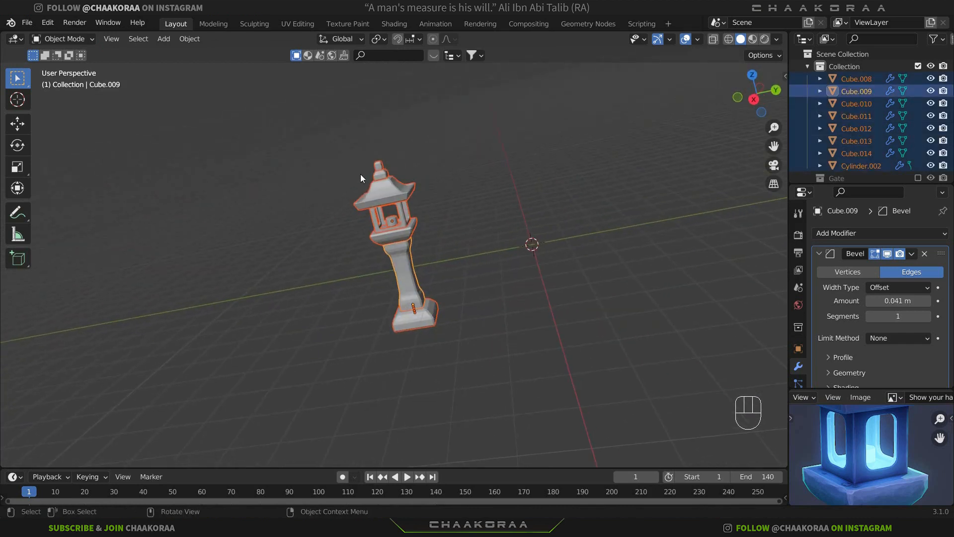
{"action": "key", "text": "m"}
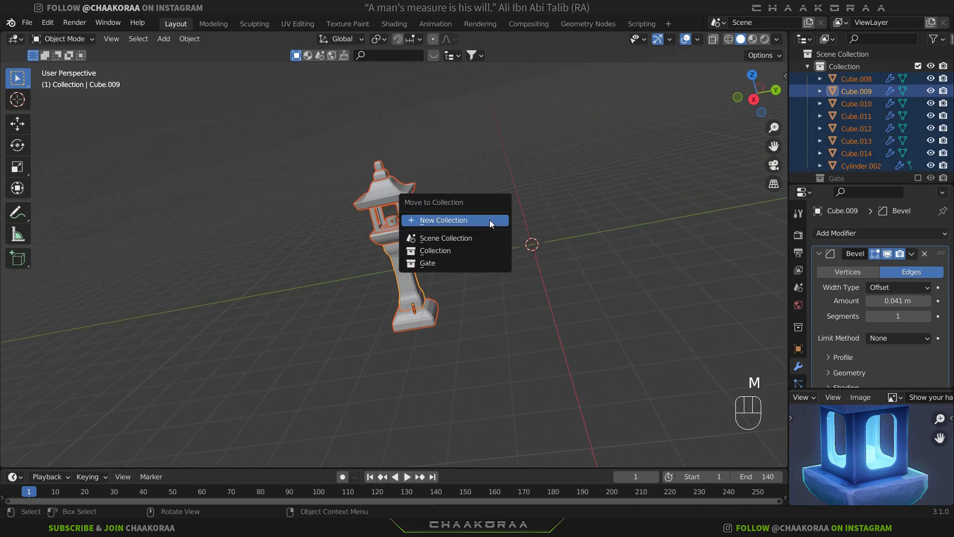
{"action": "left_click", "coordinate": [490, 220]}
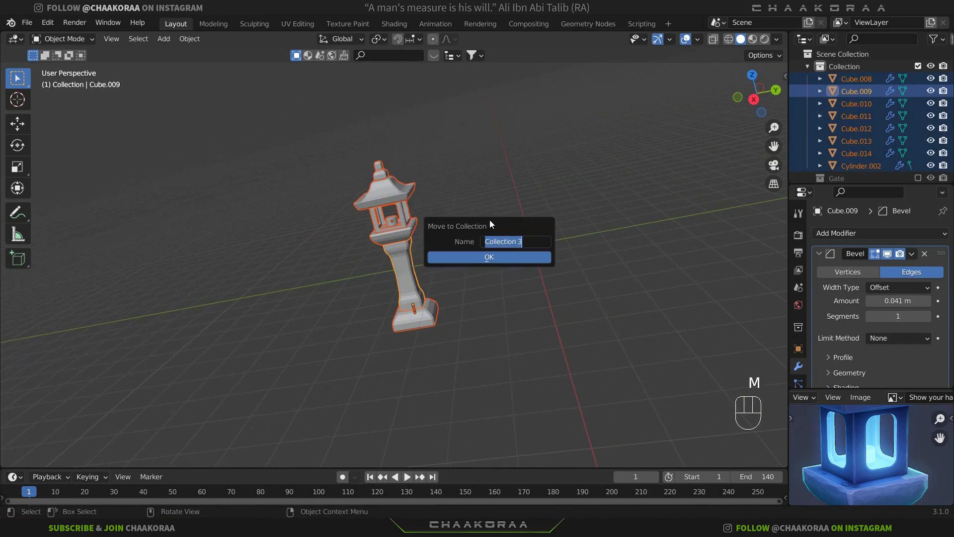
{"action": "type", "text": "Lantern"}
{"action": "key", "text": "Return"}
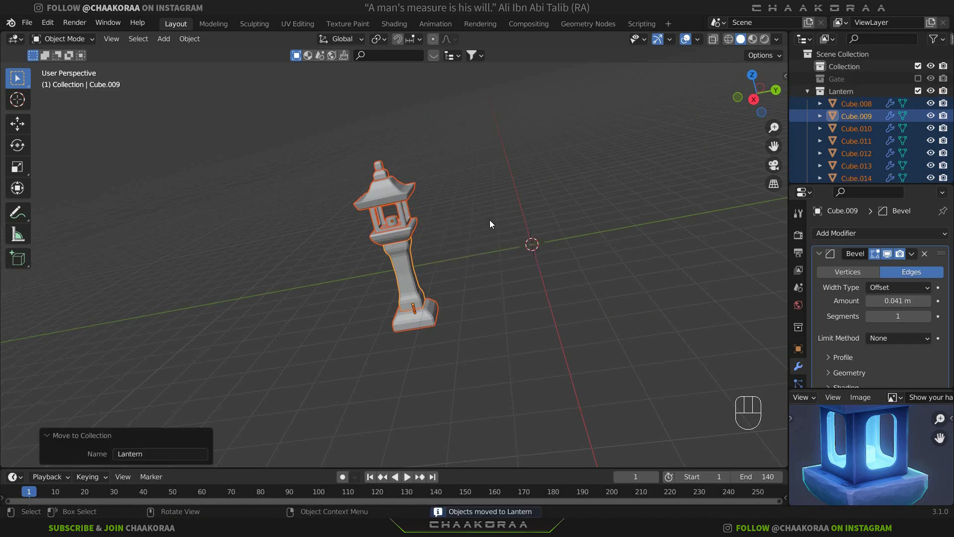
Include the Gate collection in the view layer to see the gate together with the lantern
{"action": "left_click", "coordinate": [917, 78]}
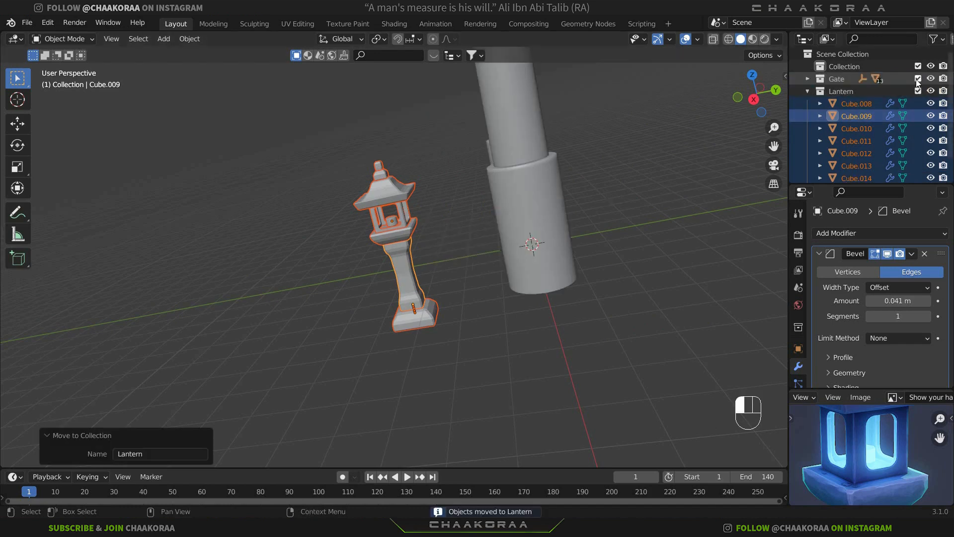
{"action": "scroll", "coordinate": [540, 151], "scroll_direction": "down", "scroll_amount": 5}
{"action": "middle_click_drag", "start_coordinate": [499, 181], "coordinate": [656, 200]}
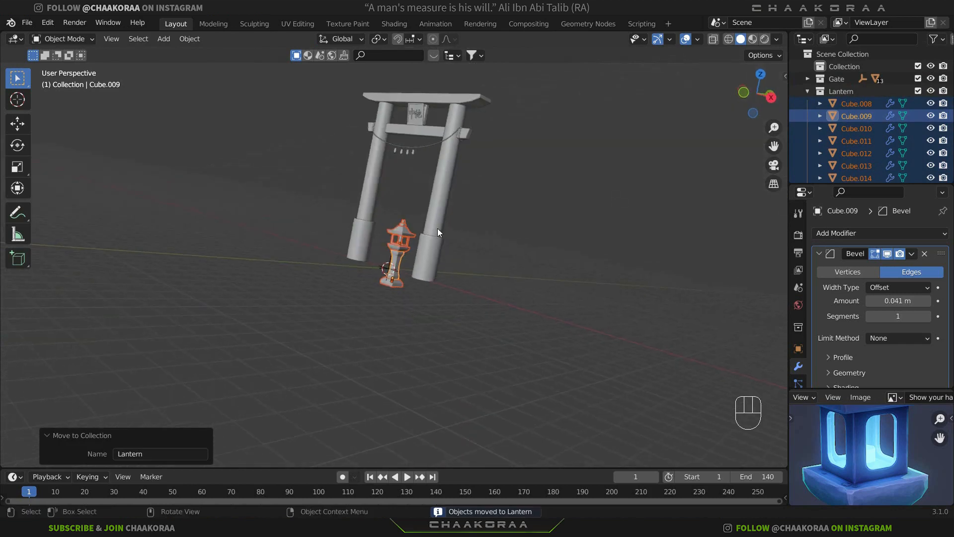
In front view, raise the lantern about 0.457 m onto the ground line, then shift it about -0.17 m in X and 0.011 m in Z
{"action": "key", "text": "KP_1"}
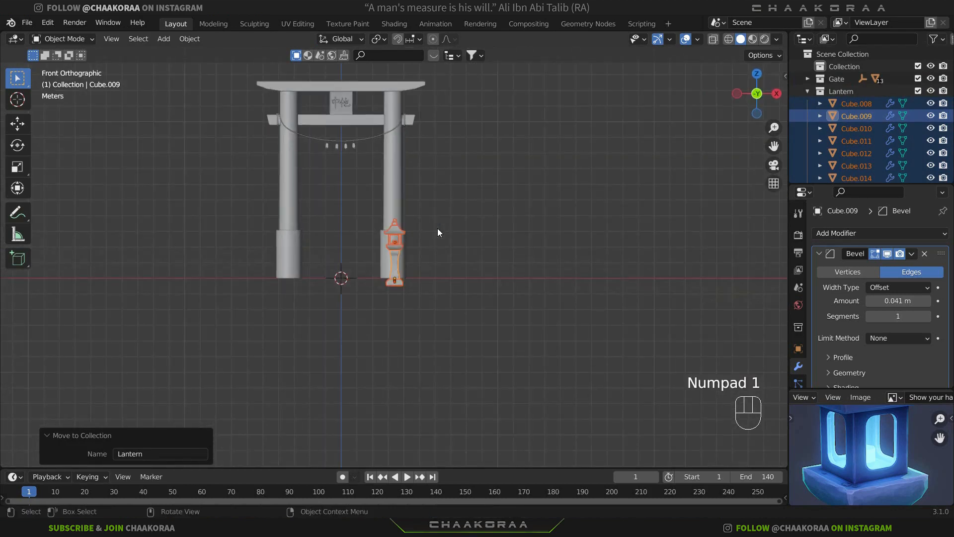
{"action": "scroll", "coordinate": [437, 228], "scroll_direction": "up", "scroll_amount": 4}
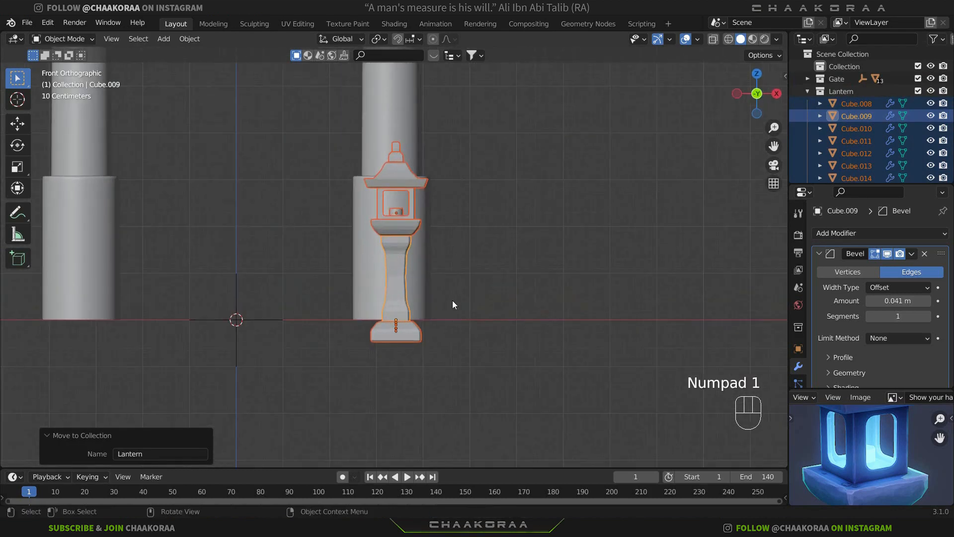
{"action": "key", "text": "g"}
{"action": "key", "text": "z"}
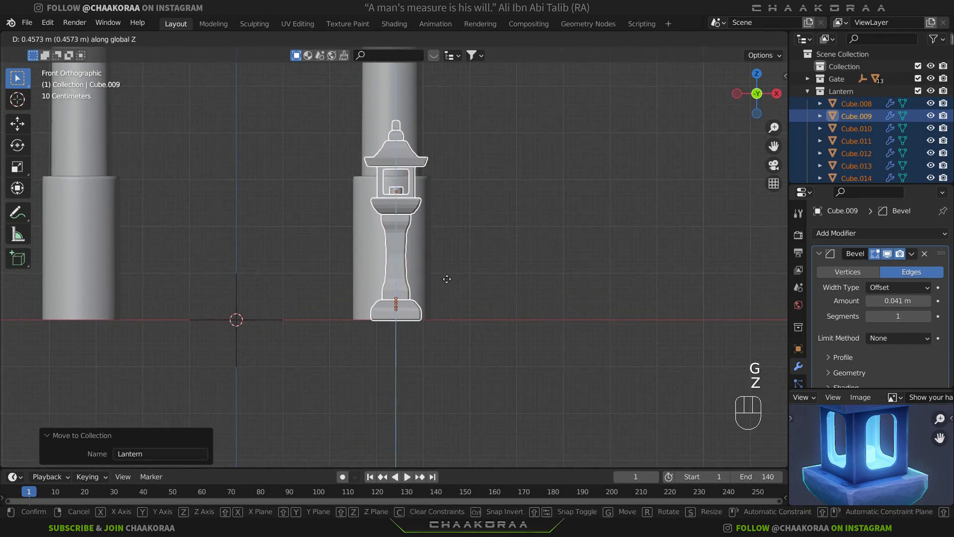
{"action": "left_click", "coordinate": [490, 265]}
{"action": "key", "text": "g"}
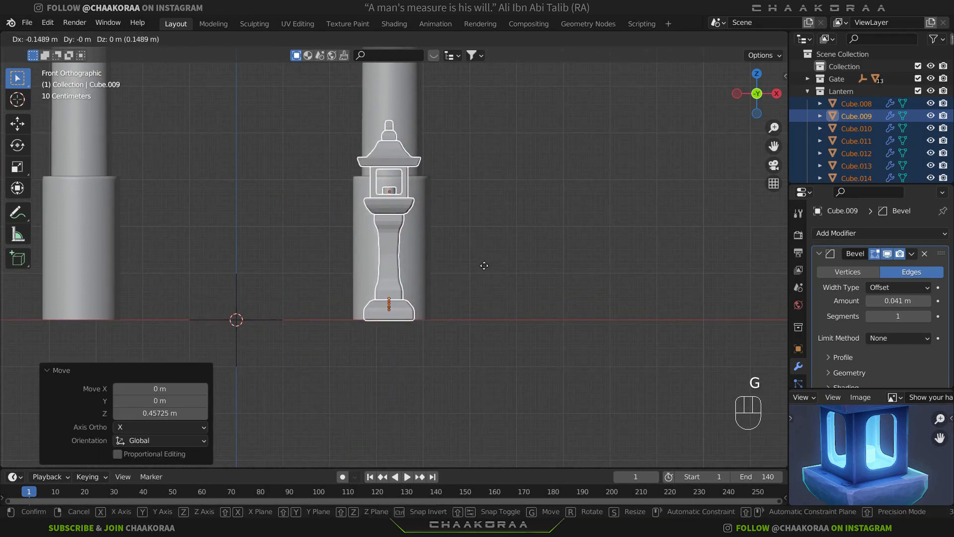
{"action": "left_click", "coordinate": [484, 265]}
{"action": "scroll", "coordinate": [361, 261], "scroll_direction": "down", "scroll_amount": 2}
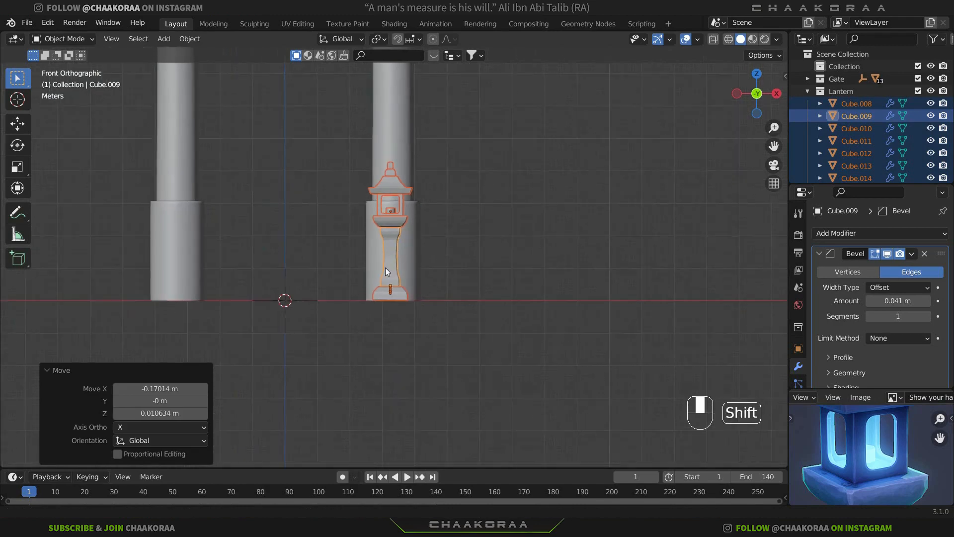
{"action": "middle_click_drag", "start_coordinate": [386, 267], "coordinate": [519, 263], "text": "shift"}
Duplicate the Lantern collection with all its objects and collapse both collections in the outliner
{"action": "left_click", "coordinate": [806, 92]}
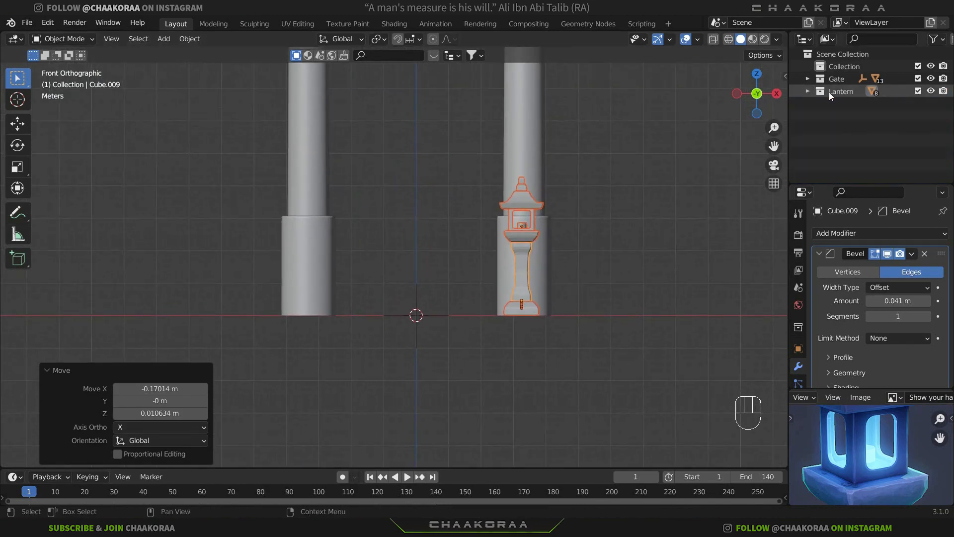
{"action": "left_click", "coordinate": [829, 92]}
{"action": "right_click", "coordinate": [832, 92]}
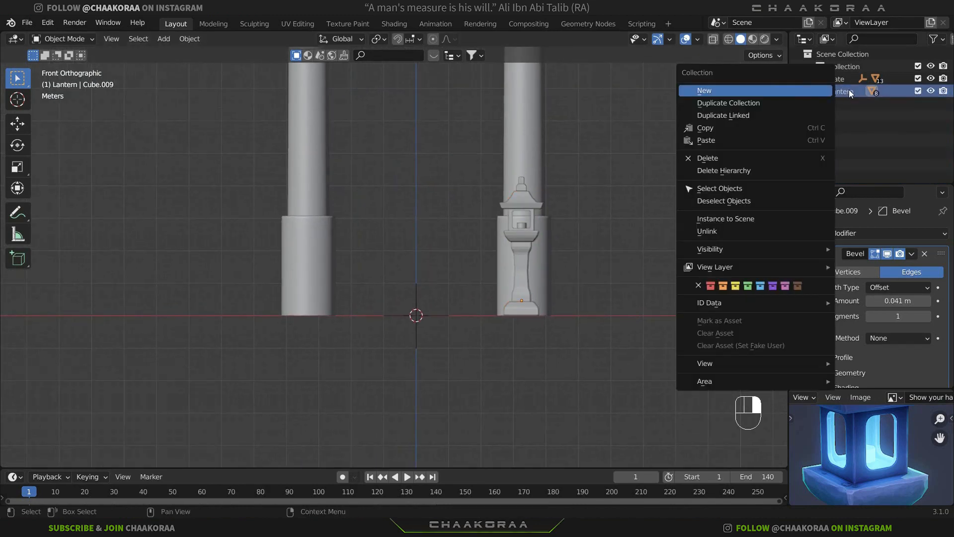
{"action": "left_click", "coordinate": [761, 103]}
{"action": "left_click", "coordinate": [807, 104]}
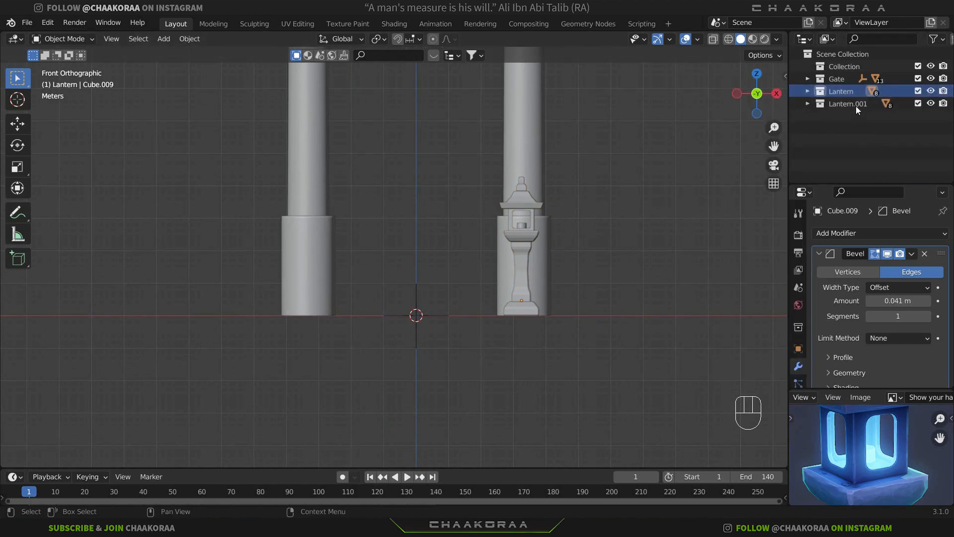
Rename the original Lantern collection to Lantern R
{"action": "double_click", "coordinate": [843, 91]}
{"action": "left_click", "coordinate": [863, 90]}
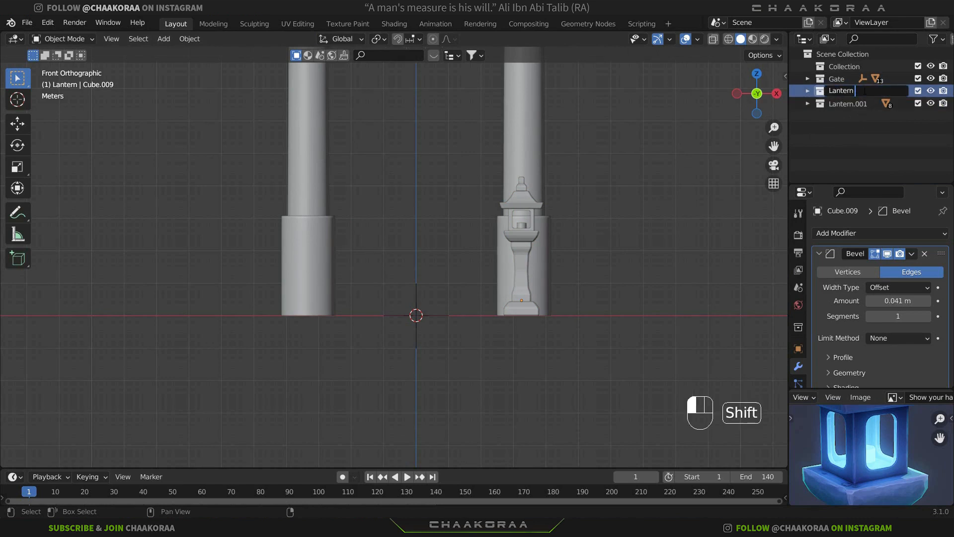
{"action": "type", "text": "R"}
{"action": "key", "text": "Return"}
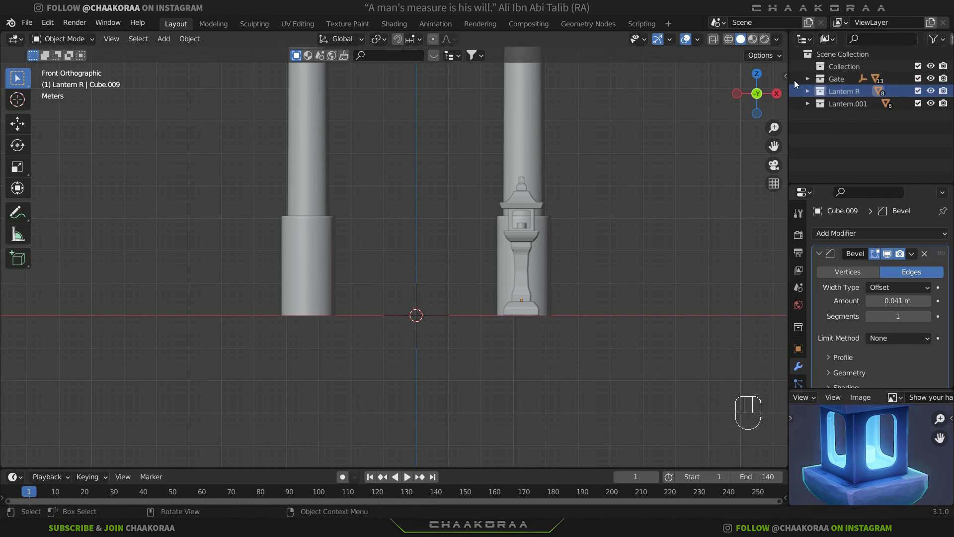
Rename the duplicated lantern collection to Lantern L
{"action": "double_click", "coordinate": [857, 106]}
{"action": "key", "text": "BackSpace"}
{"action": "key", "text": "BackSpace"}
{"action": "key", "text": "BackSpace"}
{"action": "key", "text": "BackSpace"}
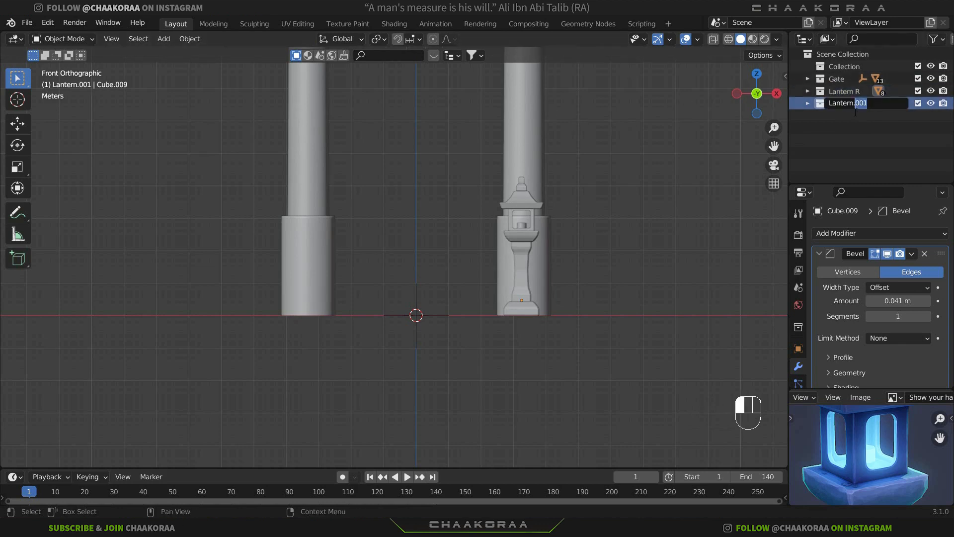
{"action": "type", "text": "L"}
{"action": "key", "text": "Return"}
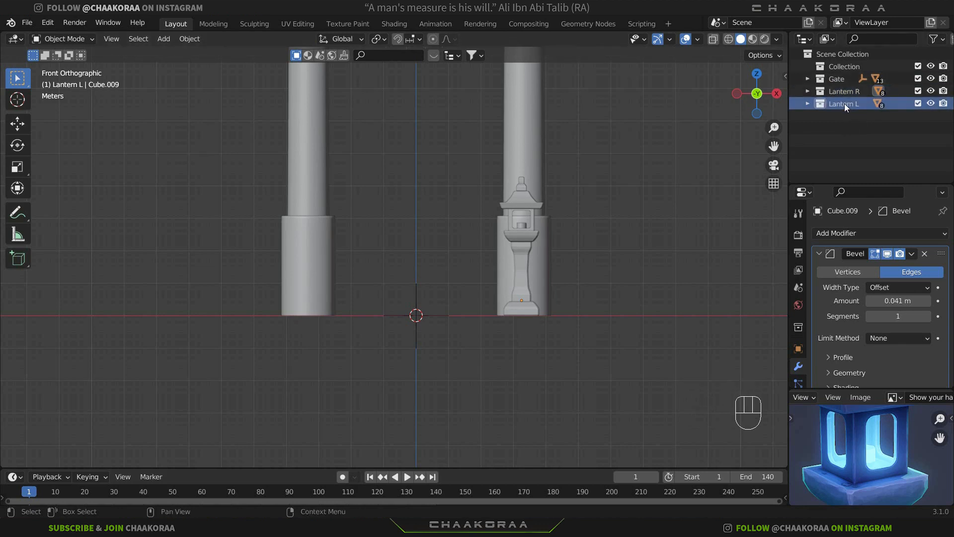
Select all objects in the Lantern L collection and move them -6.661 m along X to the opposite gate pillar
{"action": "right_click", "coordinate": [834, 106]}
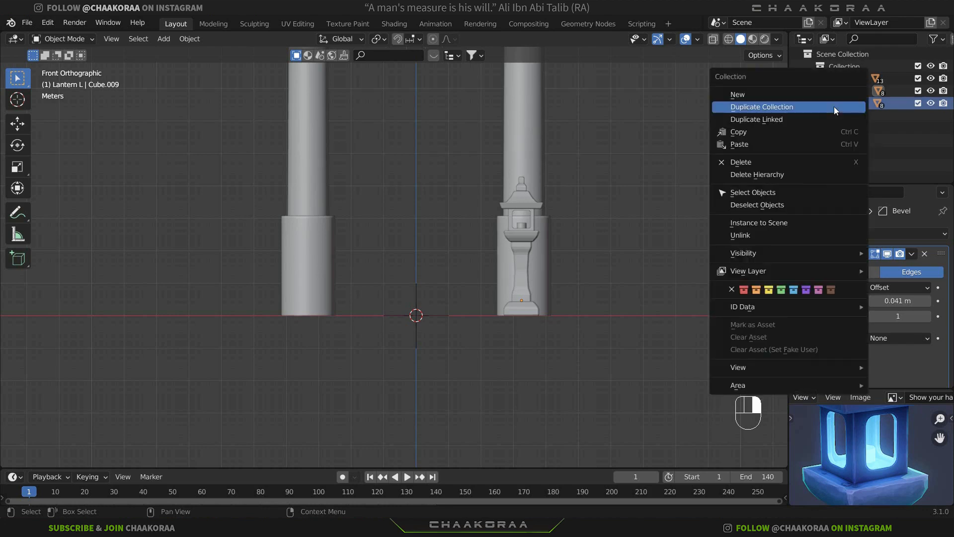
{"action": "left_click", "coordinate": [783, 194]}
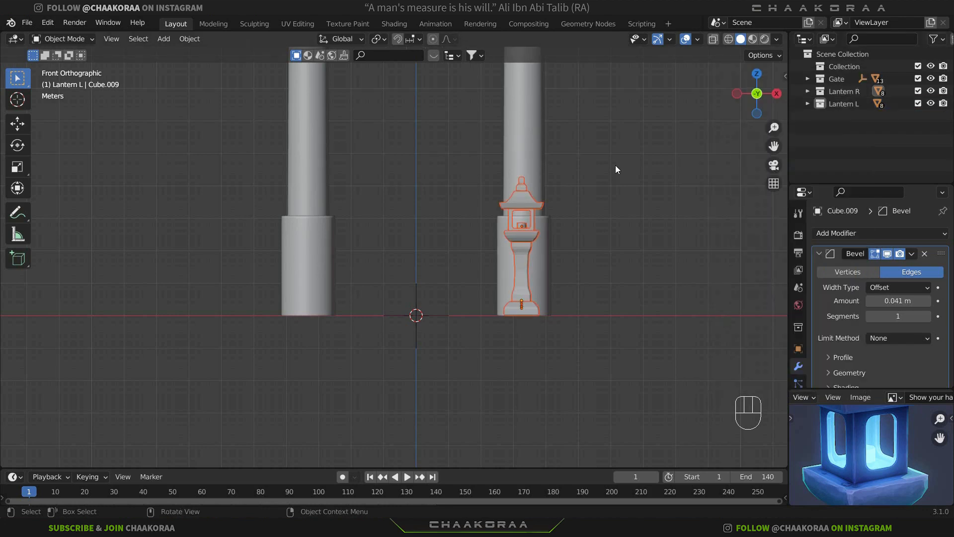
{"action": "key", "text": "g"}
{"action": "key", "text": "y"}
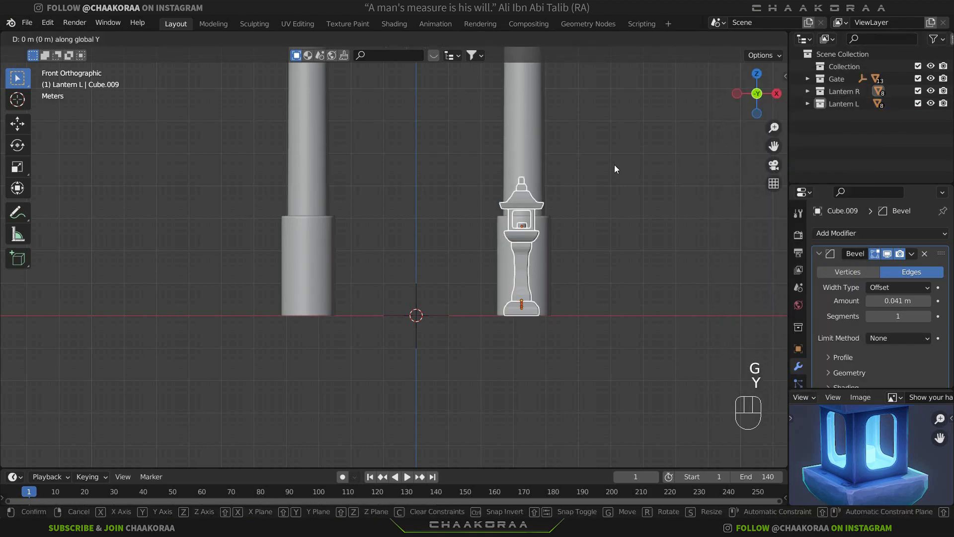
{"action": "key", "text": "x"}
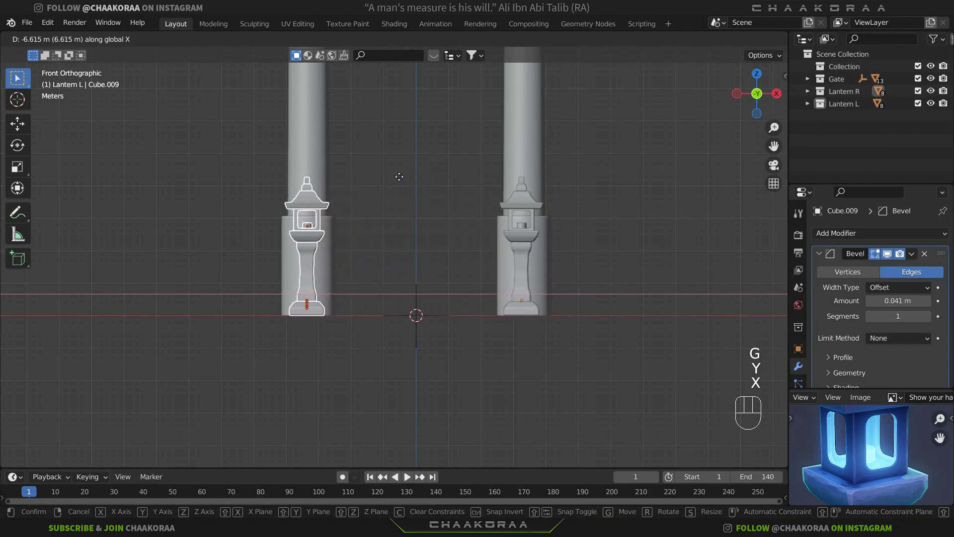
{"action": "left_click", "coordinate": [398, 176]}
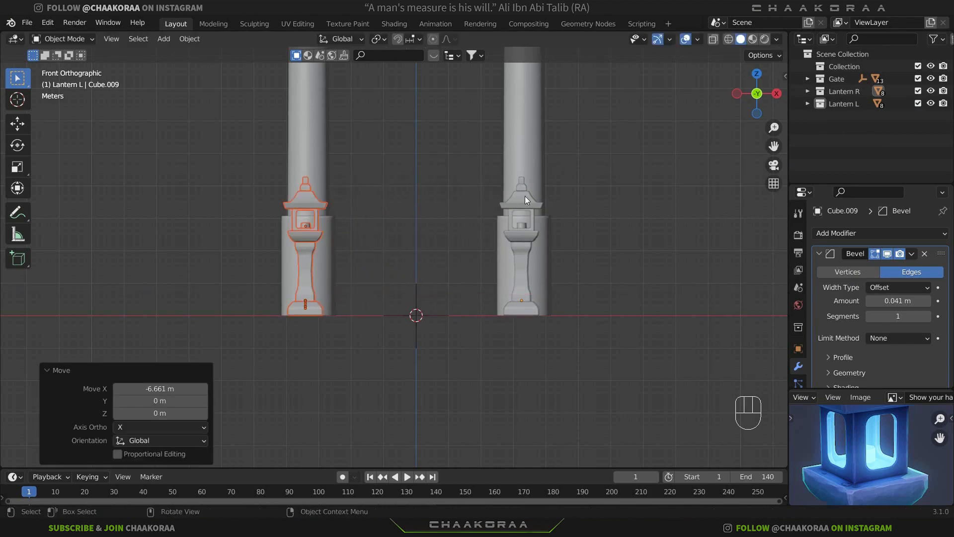
{"action": "left_click", "coordinate": [575, 196]}
Add the Chinese character chart as a reference image and clear its location to the world origin
{"action": "middle_click_drag", "start_coordinate": [575, 196], "coordinate": [511, 222]}
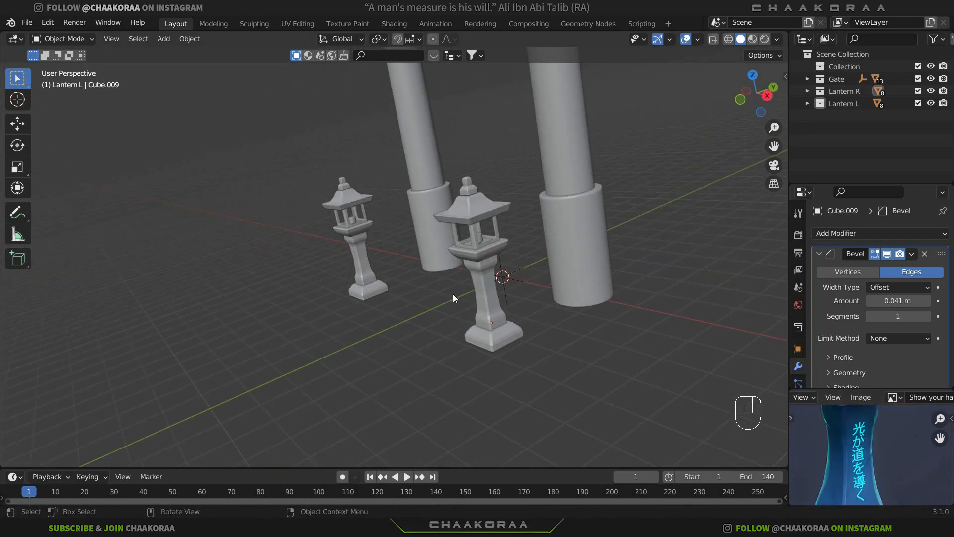
{"action": "middle_click_drag", "start_coordinate": [452, 293], "coordinate": [590, 267]}
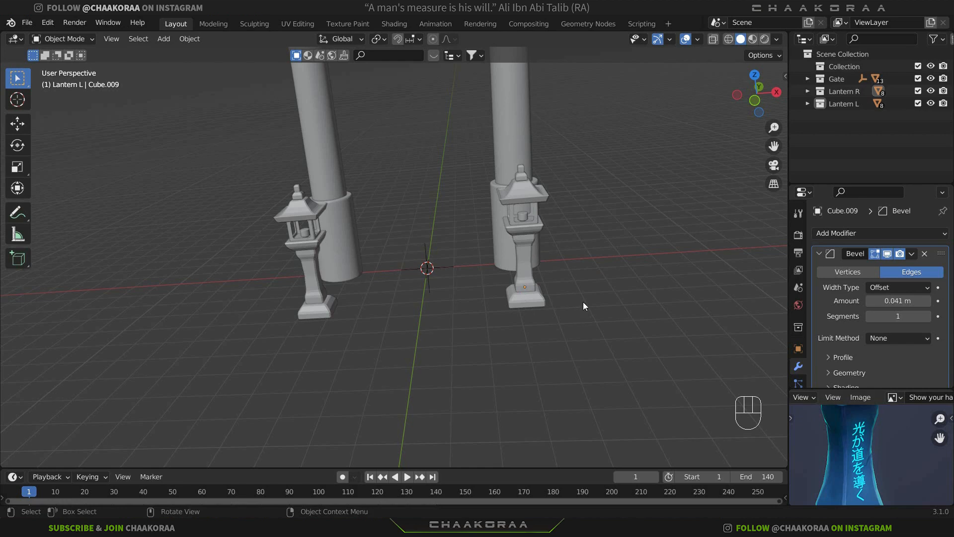
{"action": "key", "text": "shift+a"}
{"action": "mouse_move", "coordinate": [526, 398]}
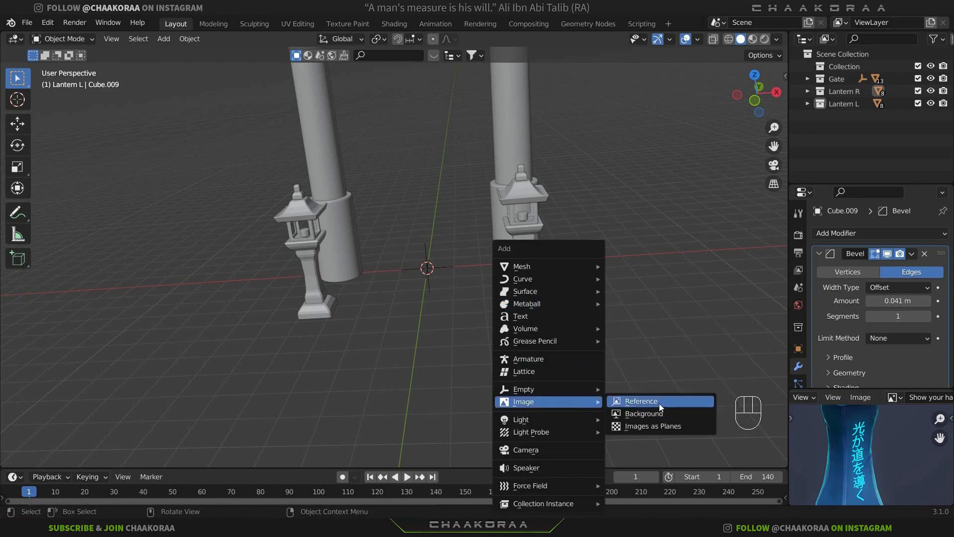
{"action": "left_click", "coordinate": [641, 399]}
{"action": "double_click", "coordinate": [349, 154]}
{"action": "key", "text": "alt+g"}
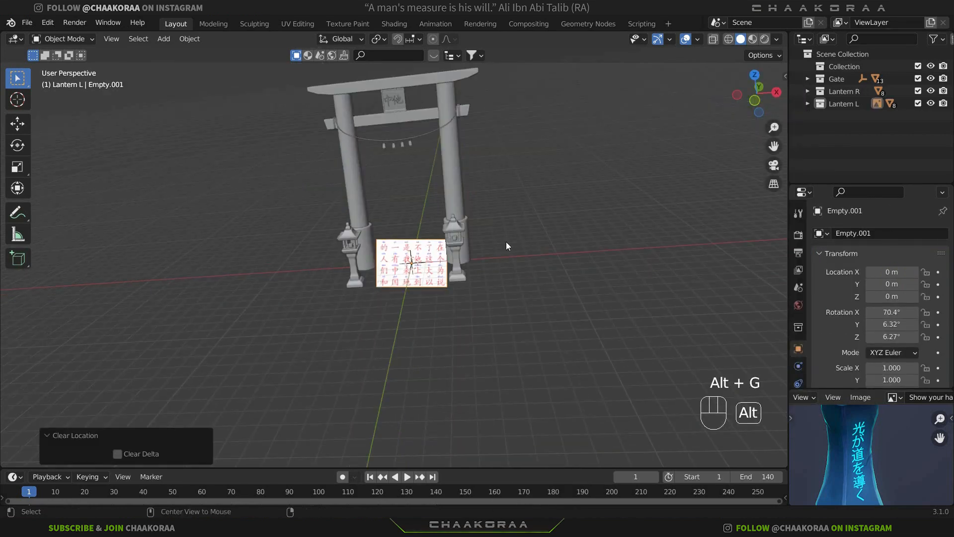
Clear the reference image's rotation, then rotate it 90° about X so it stands upright
{"action": "key", "text": "alt+r"}
{"action": "key", "text": "r"}
{"action": "key", "text": "x"}
{"action": "key", "text": "KP_0"}
{"action": "key", "text": "KP_9"}
{"action": "key", "text": "KP_9"}
{"action": "key", "text": "KP_0"}
{"action": "key", "text": "r"}
{"action": "key", "text": "y"}
{"action": "key", "text": "KP_9"}
{"action": "key", "text": "KP_0"}
{"action": "key", "text": "x"}
{"action": "key", "text": "KP_Enter"}
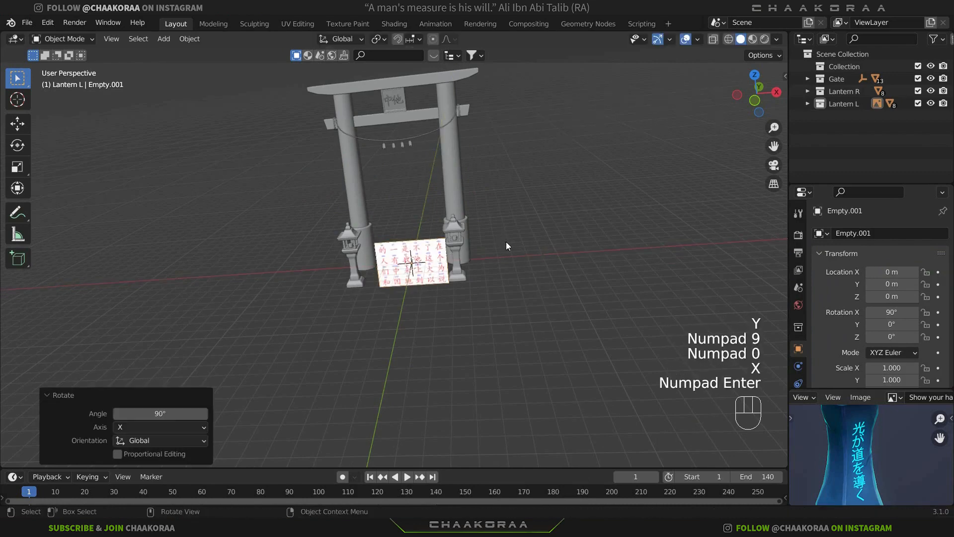
Raise the reference image about 2.35 m along Z and view it from the front
{"action": "key", "text": "g"}
{"action": "key", "text": "z"}
{"action": "left_click", "coordinate": [505, 203]}
{"action": "key", "text": "KP_1"}
{"action": "scroll", "coordinate": [506, 202], "scroll_direction": "up", "scroll_amount": 5}
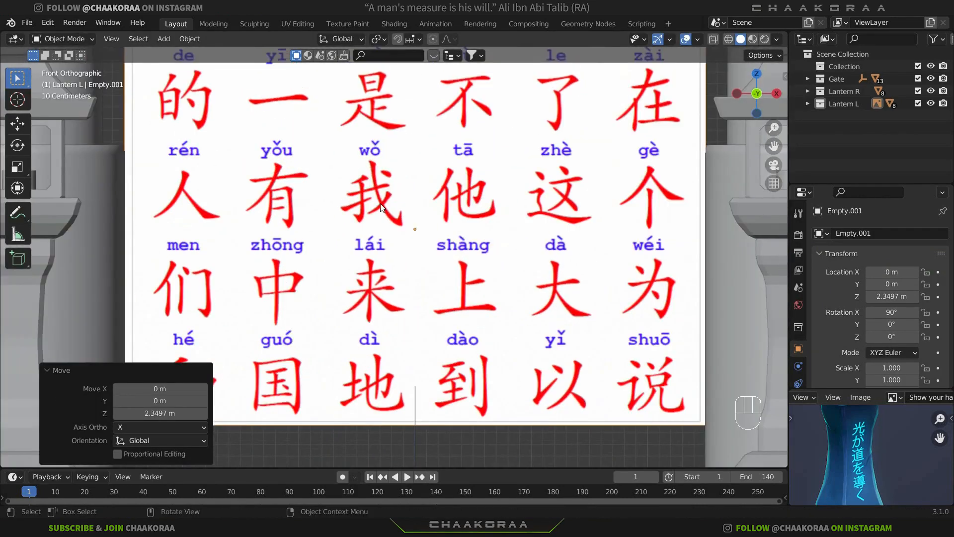
Add a plane and rotate its mesh 90° about X in Edit Mode so it faces the front
{"action": "key", "text": "shift+a"}
{"action": "mouse_move", "coordinate": [348, 68]}
{"action": "left_click", "coordinate": [426, 68]}
{"action": "scroll", "coordinate": [426, 68], "scroll_direction": "down", "scroll_amount": 5}
{"action": "key", "text": "Tab"}
{"action": "key", "text": "r"}
{"action": "key", "text": "x"}
{"action": "key", "text": "KP_9"}
{"action": "key", "text": "KP_0"}
{"action": "key", "text": "KP_Enter"}
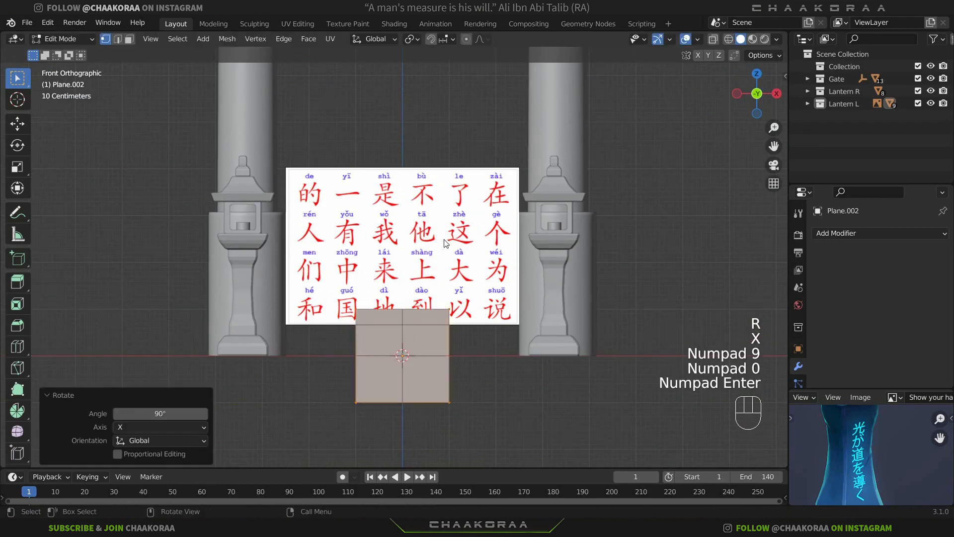
Shrink the plane's mesh, then move the plane in Object Mode onto the 上 character of the chart
{"action": "key", "text": "s"}
{"action": "left_click", "coordinate": [528, 287]}
{"action": "key", "text": "Tab"}
{"action": "key", "text": "g"}
{"action": "left_click", "coordinate": [520, 150]}
{"action": "scroll", "coordinate": [555, 197], "scroll_direction": "up", "scroll_amount": 7}
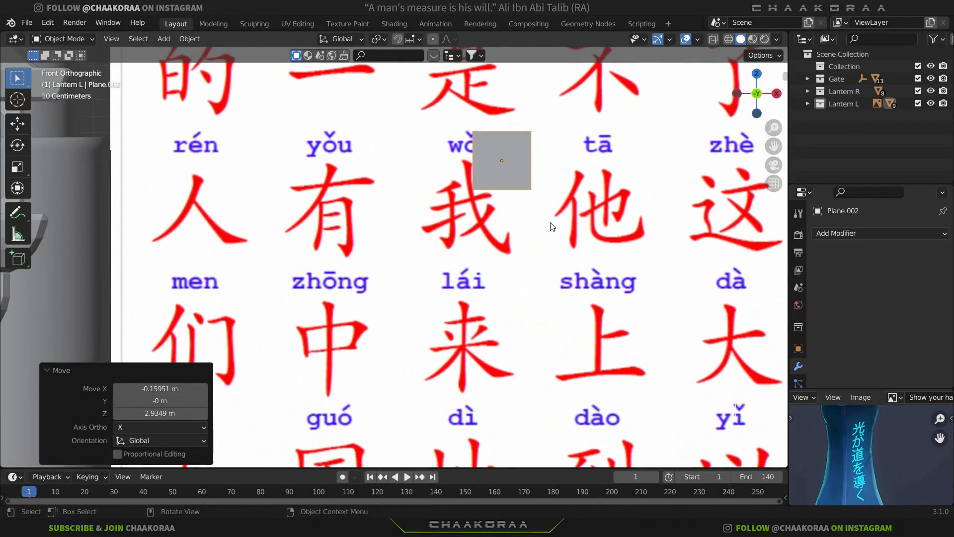
{"action": "key", "text": "g"}
{"action": "left_click", "coordinate": [616, 343]}
Shrink the plane's mesh further and move it to where the vertical and bottom strokes of 上 meet
{"action": "scroll", "coordinate": [550, 281], "scroll_direction": "up", "scroll_amount": 3}
{"action": "key", "text": "Tab"}
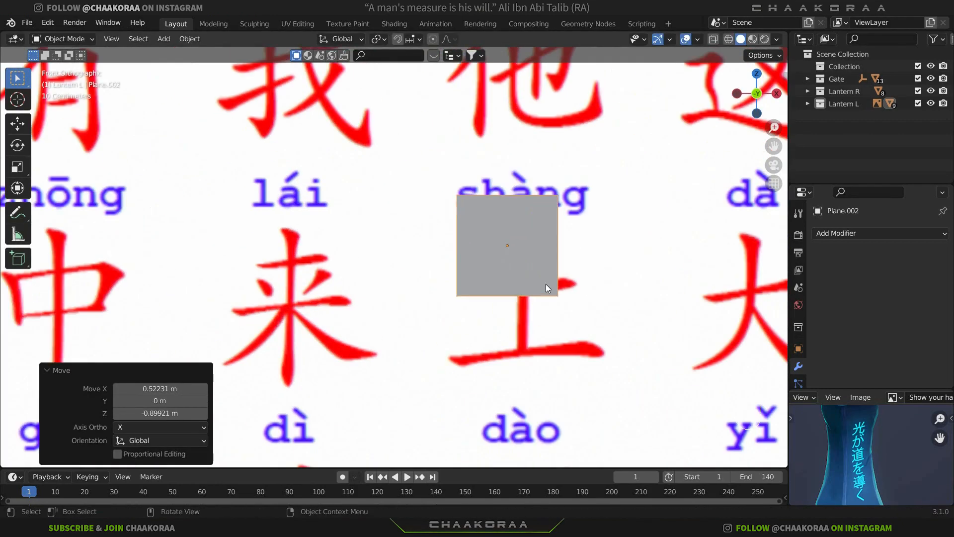
{"action": "key", "text": "s"}
{"action": "left_click", "coordinate": [528, 264]}
{"action": "key", "text": "g"}
{"action": "left_click", "coordinate": [541, 360]}
{"action": "scroll", "coordinate": [497, 308], "scroll_direction": "up", "scroll_amount": 3}
{"action": "middle_click_drag", "start_coordinate": [469, 279], "coordinate": [366, 147], "text": "shift"}
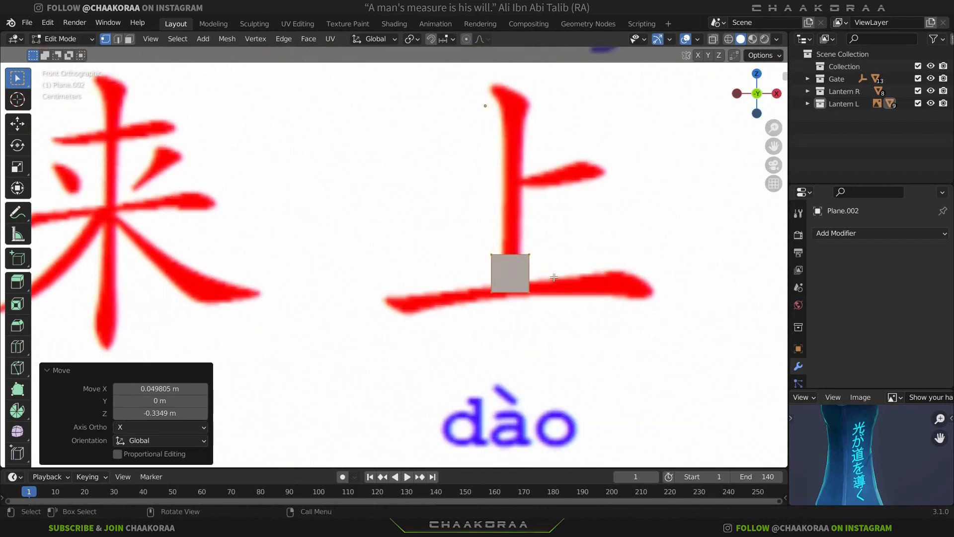
Move the plane's vertices to fit the junction between the vertical and bottom strokes of 上
{"action": "key", "text": "1"}
{"action": "left_click_drag", "start_coordinate": [553, 277], "coordinate": [469, 317]}
{"action": "scroll", "coordinate": [572, 293], "scroll_direction": "up", "scroll_amount": 2}
{"action": "middle_click_drag", "start_coordinate": [614, 296], "coordinate": [536, 246], "text": "shift"}
{"action": "key", "text": "g"}
{"action": "left_click", "coordinate": [534, 269]}
{"action": "key", "text": "g"}
{"action": "left_click", "coordinate": [454, 282]}
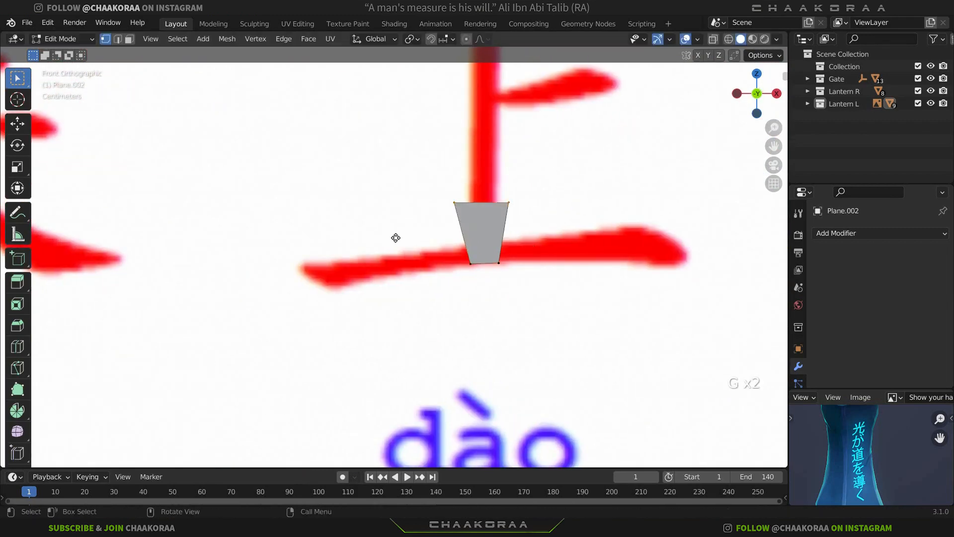
{"action": "left_click_drag", "start_coordinate": [396, 234], "coordinate": [518, 193]}
{"action": "key", "text": "g"}
{"action": "left_click", "coordinate": [533, 234]}
{"action": "left_click_drag", "start_coordinate": [534, 235], "coordinate": [504, 252]}
{"action": "key", "text": "g"}
{"action": "left_click", "coordinate": [511, 228]}
Extrude the mesh in segments along the bottom stroke of 上 out to both of its ends
{"action": "right_click", "coordinate": [549, 250], "text": "ctrl"}
{"action": "right_click", "coordinate": [623, 246], "text": "ctrl"}
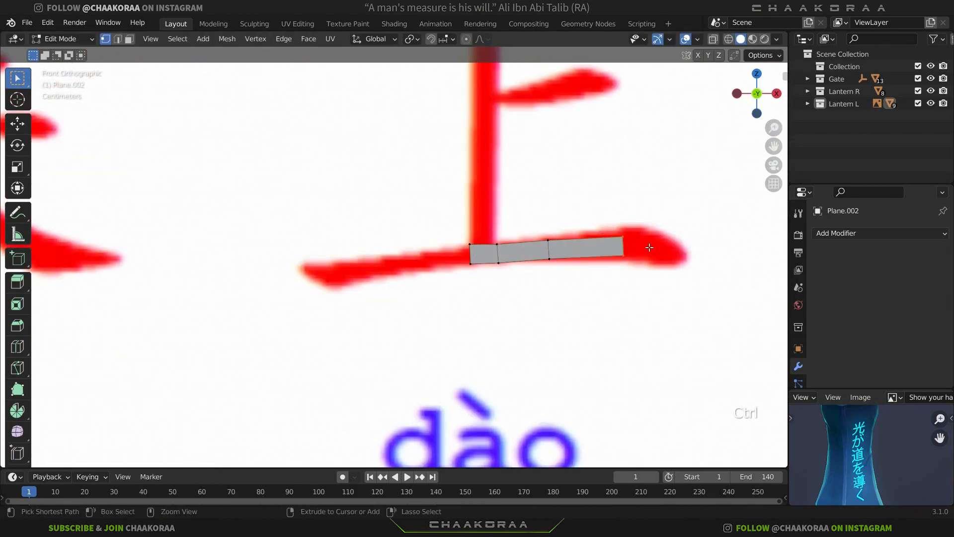
{"action": "right_click", "coordinate": [649, 248], "text": "ctrl"}
{"action": "right_click", "coordinate": [684, 256], "text": "ctrl"}
{"action": "right_click", "coordinate": [428, 262], "text": "ctrl"}
{"action": "right_click", "coordinate": [361, 270], "text": "ctrl"}
{"action": "right_click", "coordinate": [318, 278], "text": "ctrl"}
Extrude the junction's upper edge in segments along the vertical stroke of 上 up to its tip
{"action": "left_click_drag", "start_coordinate": [456, 254], "coordinate": [509, 230]}
{"action": "right_click", "coordinate": [486, 105], "text": "ctrl"}
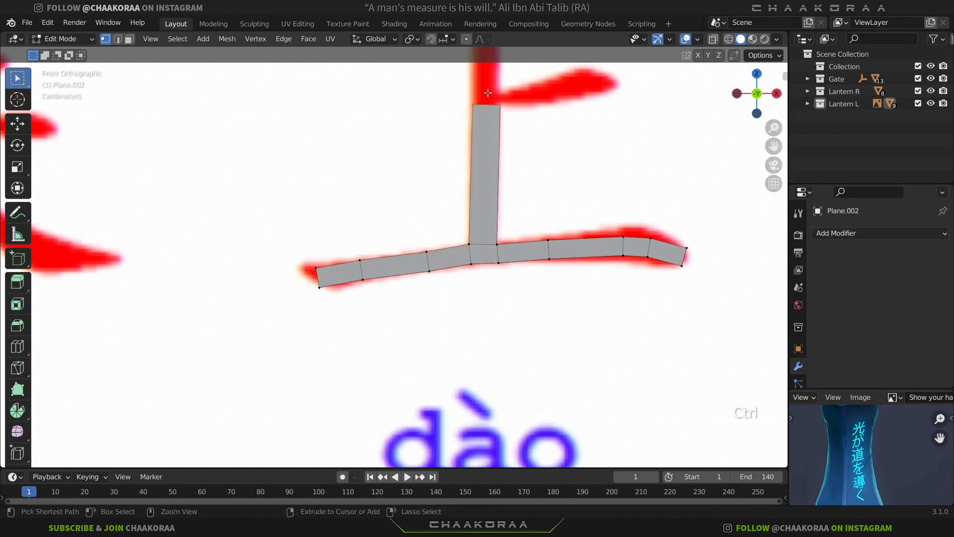
{"action": "right_click", "coordinate": [487, 93], "text": "ctrl"}
{"action": "middle_click_drag", "start_coordinate": [487, 93], "coordinate": [466, 264], "text": "shift"}
{"action": "right_click", "coordinate": [466, 170], "text": "ctrl"}
{"action": "right_click", "coordinate": [466, 152], "text": "ctrl"}
Reposition the vertices on the right half of the bottom stroke to follow its thickened, tapered end
{"action": "middle_click_drag", "start_coordinate": [522, 314], "coordinate": [513, 199], "text": "shift"}
{"action": "key", "text": "g"}
{"action": "left_click", "coordinate": [596, 284]}
{"action": "key", "text": "g"}
{"action": "left_click", "coordinate": [594, 317]}
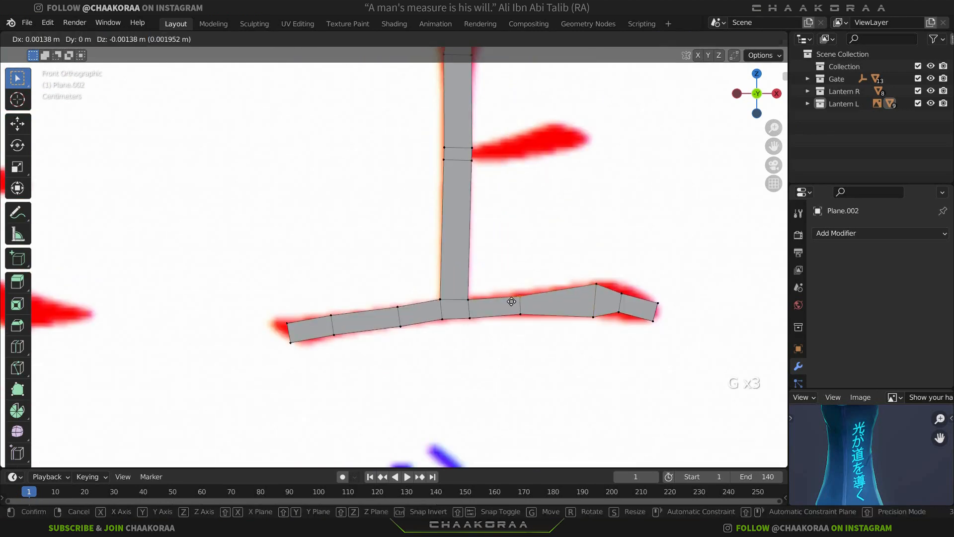
{"action": "key", "text": "g"}
{"action": "left_click", "coordinate": [523, 315]}
{"action": "key", "text": "g"}
{"action": "left_click", "coordinate": [627, 279]}
{"action": "key", "text": "g"}
{"action": "left_click", "coordinate": [617, 330]}
{"action": "key", "text": "g"}
{"action": "key", "text": "g"}
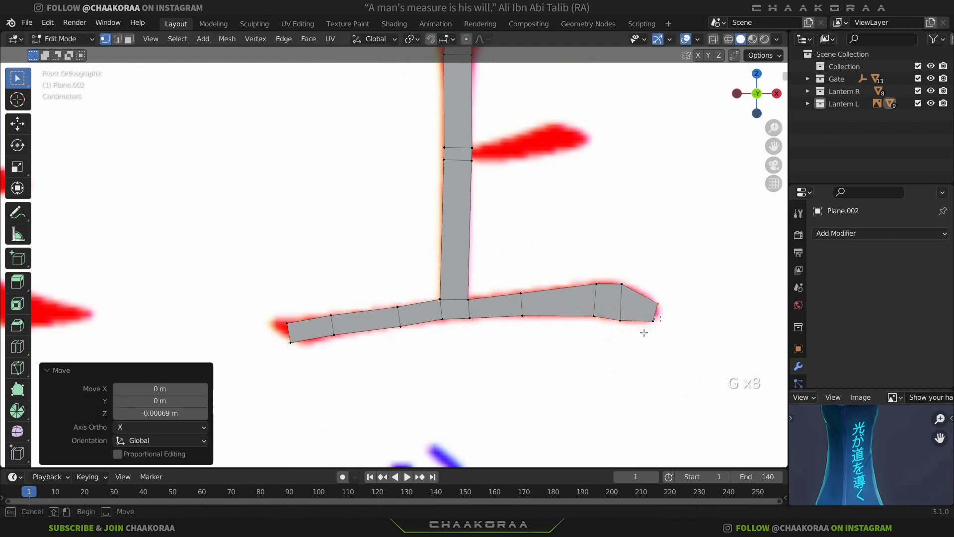
{"action": "key", "text": "g"}
{"action": "left_click", "coordinate": [649, 328]}
Reposition the vertices on the left half of the bottom stroke and its junction corner to match the reference, using X-ray
{"action": "left_click", "coordinate": [383, 317]}
{"action": "key", "text": "g"}
{"action": "left_click", "coordinate": [379, 318]}
{"action": "left_click", "coordinate": [383, 337]}
{"action": "key", "text": "g"}
{"action": "left_click", "coordinate": [379, 337]}
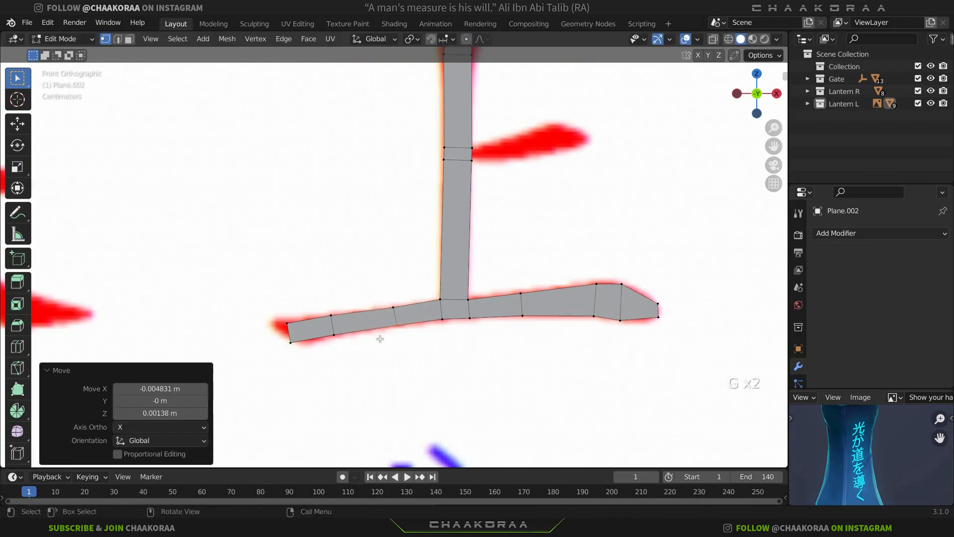
{"action": "key", "text": "alt+z"}
{"action": "left_click_drag", "start_coordinate": [440, 292], "coordinate": [443, 306]}
{"action": "key", "text": "g"}
{"action": "left_click", "coordinate": [442, 310]}
{"action": "left_click", "coordinate": [289, 321]}
{"action": "key", "text": "g"}
{"action": "left_click", "coordinate": [276, 321]}
{"action": "left_click", "coordinate": [293, 350]}
{"action": "key", "text": "g"}
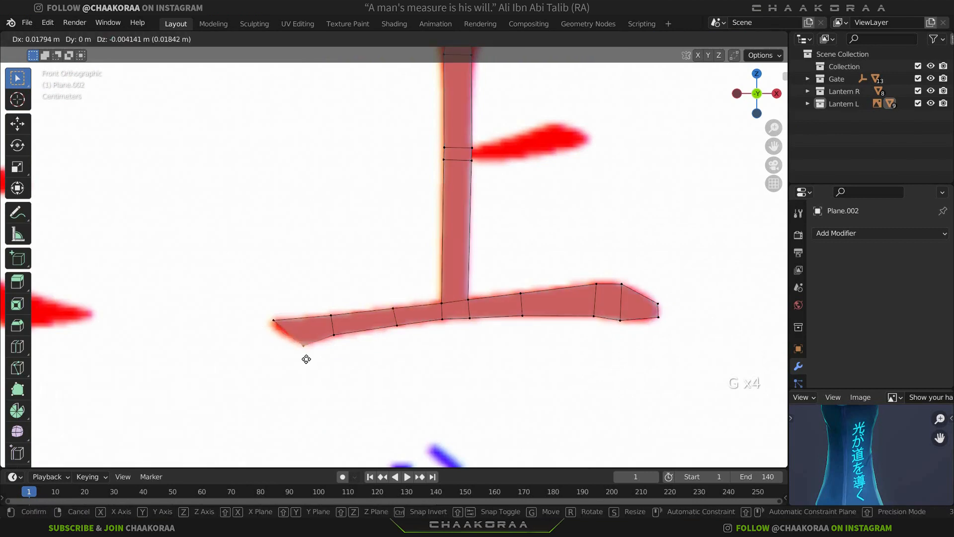
{"action": "left_click", "coordinate": [309, 352]}
Extrude the short side stroke of 上 in segments from the middle of the vertical stroke
{"action": "middle_click_drag", "start_coordinate": [463, 154], "coordinate": [446, 252], "text": "shift"}
{"action": "left_click_drag", "start_coordinate": [443, 235], "coordinate": [471, 268]}
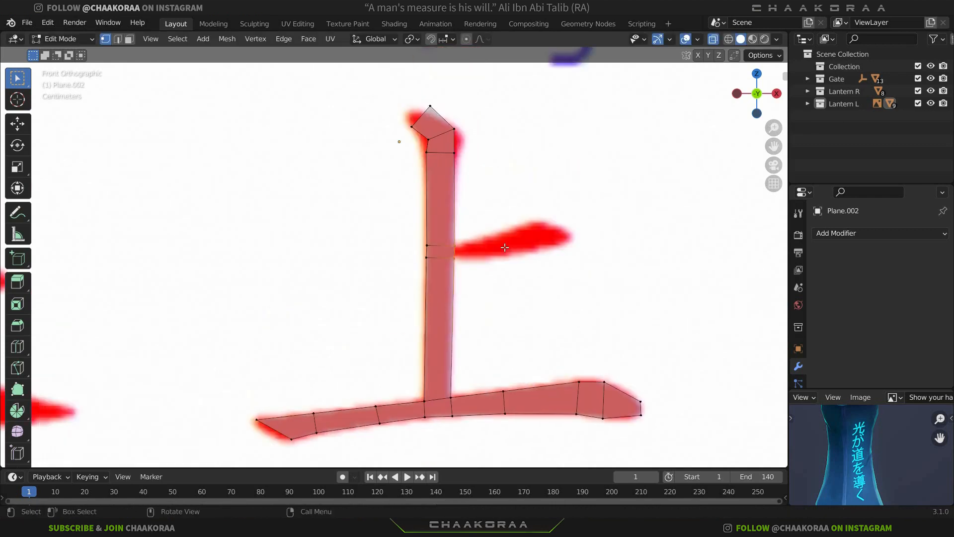
{"action": "right_click", "coordinate": [500, 245], "text": "ctrl"}
{"action": "right_click", "coordinate": [537, 237], "text": "ctrl"}
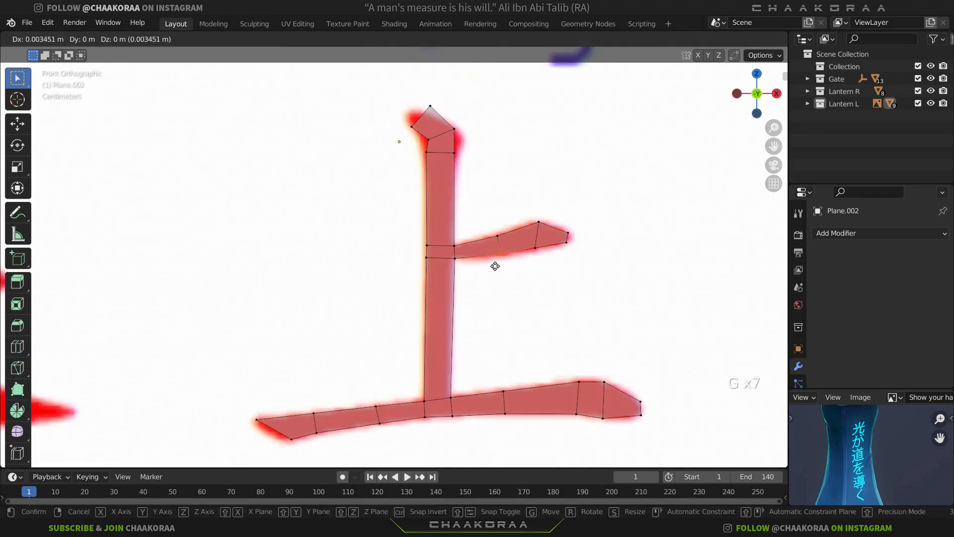
Shape the vertices at the vertical stroke's upper tip to match the reference, then leave Edit Mode and turn X-ray off
{"action": "left_click", "coordinate": [426, 142]}
{"action": "key", "text": "g"}
{"action": "left_click", "coordinate": [431, 108]}
{"action": "key", "text": "g"}
{"action": "left_click", "coordinate": [458, 126]}
{"action": "key", "text": "g"}
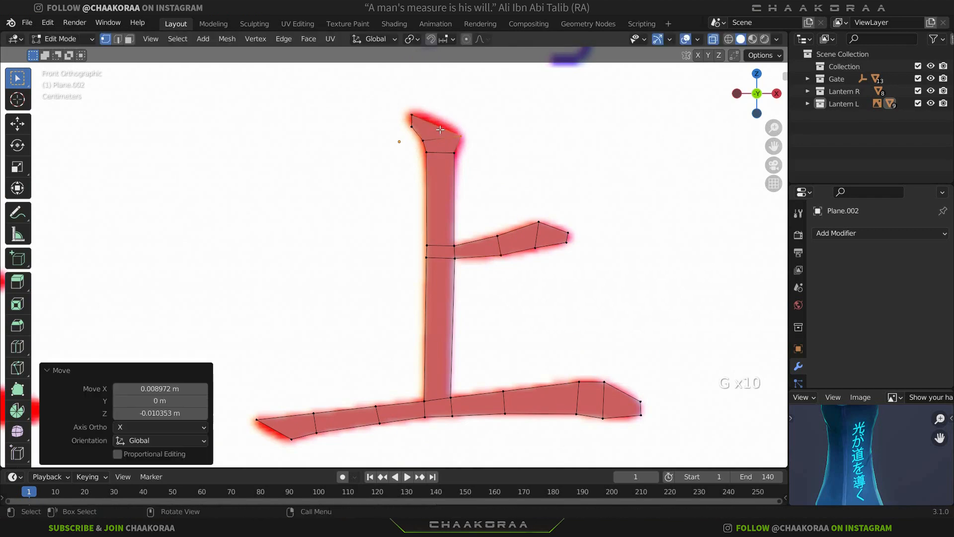
{"action": "left_click", "coordinate": [421, 123]}
{"action": "key", "text": "g"}
{"action": "left_click", "coordinate": [419, 115]}
{"action": "key", "text": "g"}
{"action": "mouse_move", "coordinate": [404, 120]}
{"action": "left_mouse_down"}
{"action": "mouse_move", "coordinate": [408, 137]}
{"action": "mouse_move", "coordinate": [416, 133]}
{"action": "mouse_move", "coordinate": [403, 117]}
{"action": "left_mouse_up"}
{"action": "left_click", "coordinate": [396, 130]}
{"action": "key", "text": "g"}
{"action": "left_click", "coordinate": [403, 125]}
{"action": "key", "text": "g"}
{"action": "key", "text": "g"}
{"action": "left_click", "coordinate": [414, 117]}
{"action": "key", "text": "g"}
{"action": "left_click", "coordinate": [406, 122]}
{"action": "key", "text": "Tab"}
{"action": "key", "text": "alt+z"}
{"action": "scroll", "coordinate": [434, 256], "scroll_direction": "down", "scroll_amount": 7}
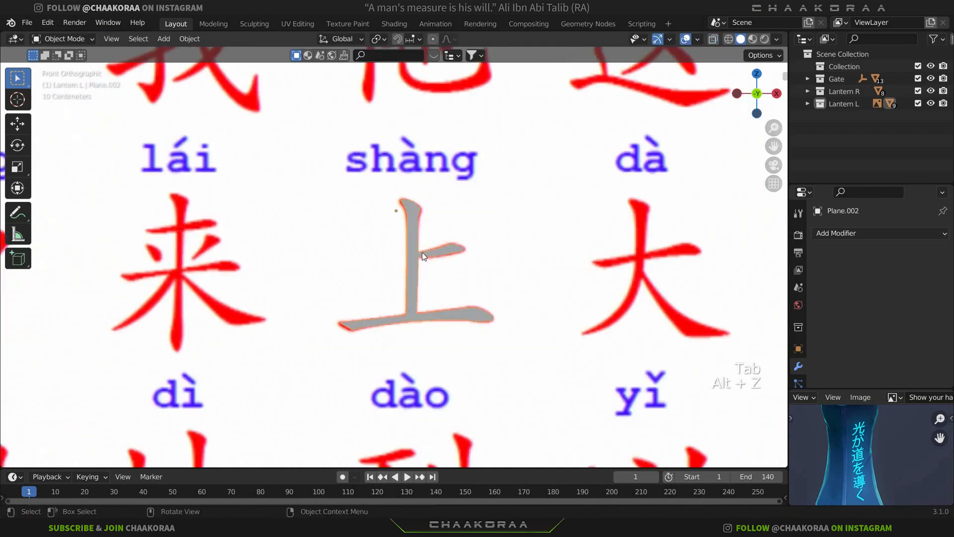
Give the 上 mesh a Solidify modifier with 0.021 m thickness and move it about -0.197 m along Y
{"action": "left_click", "coordinate": [822, 235]}
{"action": "left_click", "coordinate": [705, 441]}
{"action": "middle_click_drag", "start_coordinate": [397, 248], "coordinate": [427, 234]}
{"action": "scroll", "coordinate": [398, 238], "scroll_direction": "up", "scroll_amount": 4}
{"action": "key", "text": "g"}
{"action": "key", "text": "y"}
{"action": "key", "text": "x"}
{"action": "key", "text": "y"}
{"action": "left_click", "coordinate": [412, 238]}
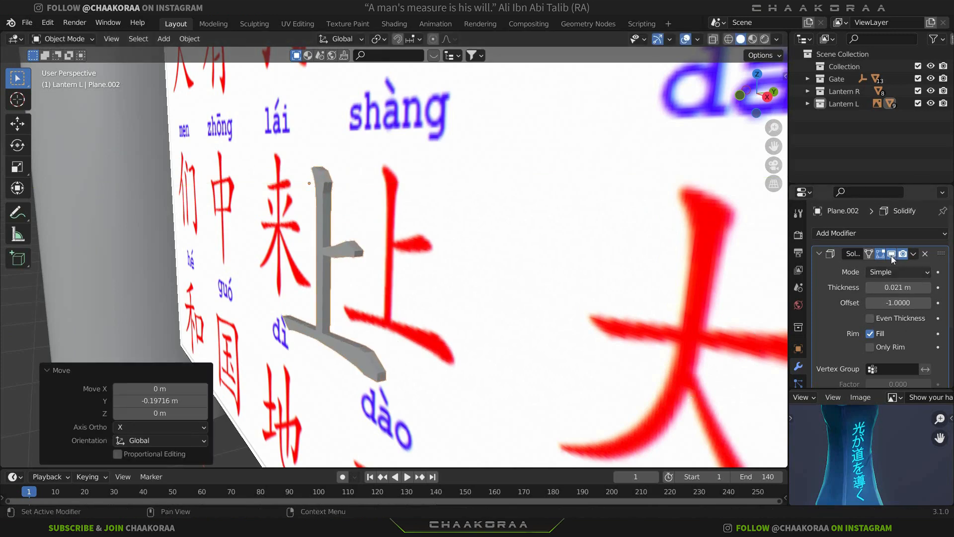
Add a Bevel modifier with a 0.003 m amount to the 上 mesh
{"action": "left_click", "coordinate": [892, 259]}
{"action": "left_click", "coordinate": [879, 233]}
{"action": "left_click", "coordinate": [710, 266]}
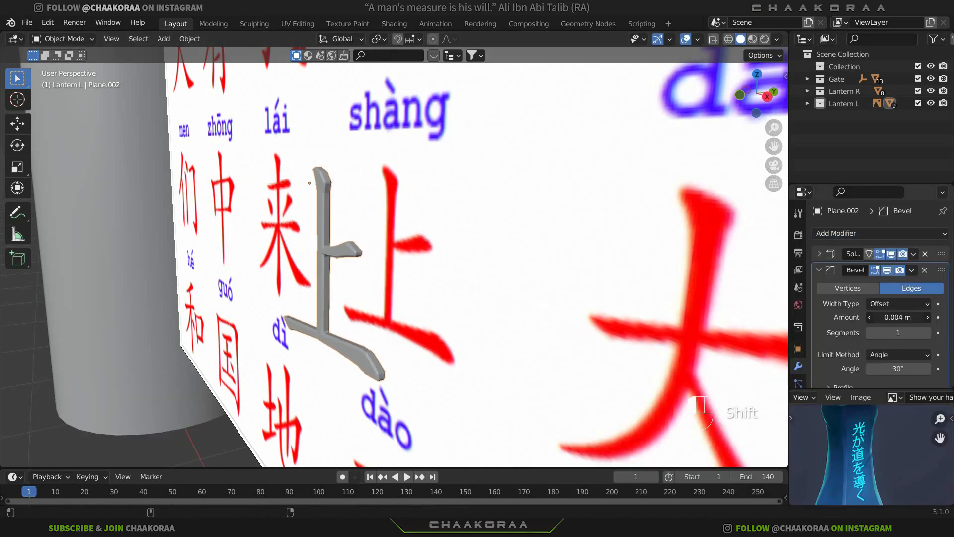
In front-view Edit Mode, duplicate a small face of 上 and move it about -1.689 m in X and 0.525 m in Z, near 中
{"action": "key", "text": "KP_1"}
{"action": "key", "text": "Tab"}
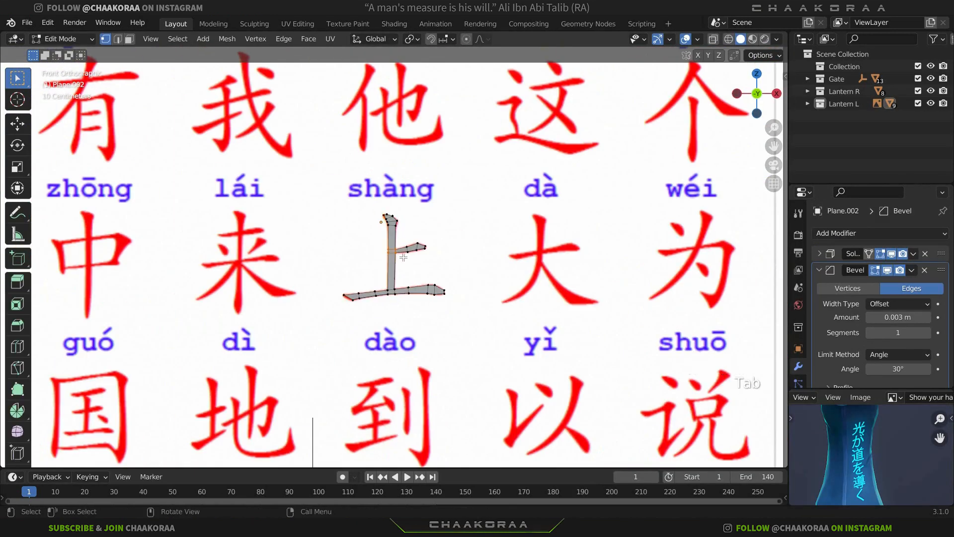
{"action": "scroll", "coordinate": [466, 238], "scroll_direction": "down", "scroll_amount": 1}
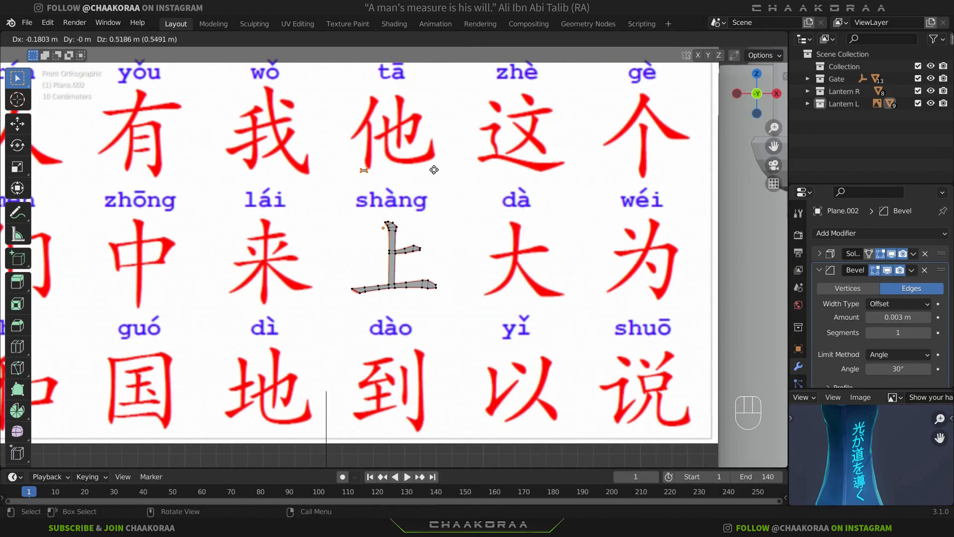
{"action": "left_click", "coordinate": [203, 164]}
{"action": "middle_click_drag", "start_coordinate": [222, 200], "coordinate": [487, 219], "text": "shift"}
{"action": "scroll", "coordinate": [490, 196], "scroll_direction": "up", "scroll_amount": 3}
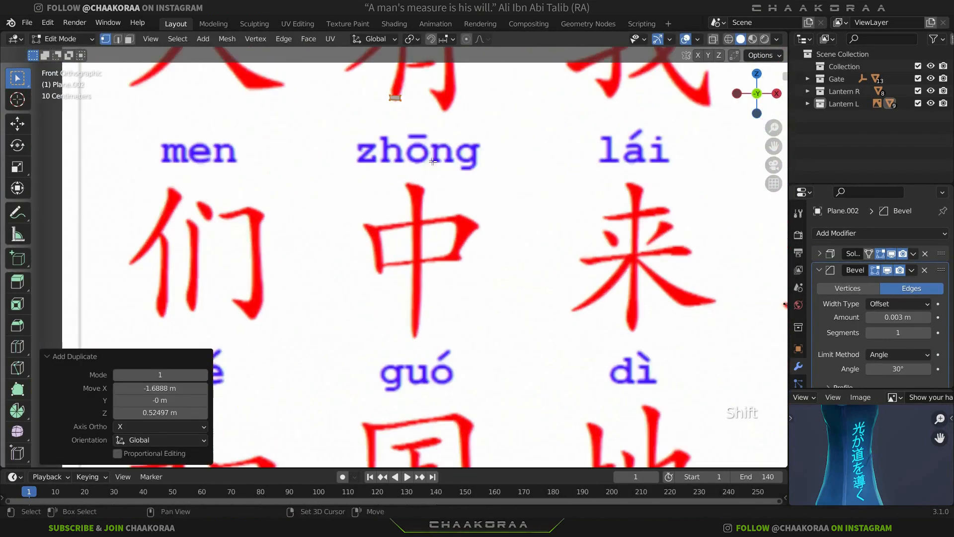
Separate the duplicated face into its own object and open it in Edit Mode with X-ray on
{"action": "middle_click_drag", "start_coordinate": [411, 90], "coordinate": [410, 258], "text": "shift"}
{"action": "key", "text": "p"}
{"action": "left_click", "coordinate": [405, 261]}
{"action": "key", "text": "Tab"}
{"action": "scroll", "coordinate": [392, 267], "scroll_direction": "up", "scroll_amount": 3}
{"action": "left_click", "coordinate": [392, 268]}
{"action": "key", "text": "Tab"}
{"action": "key", "text": "alt+z"}
{"action": "scroll", "coordinate": [392, 268], "scroll_direction": "up", "scroll_amount": 2}
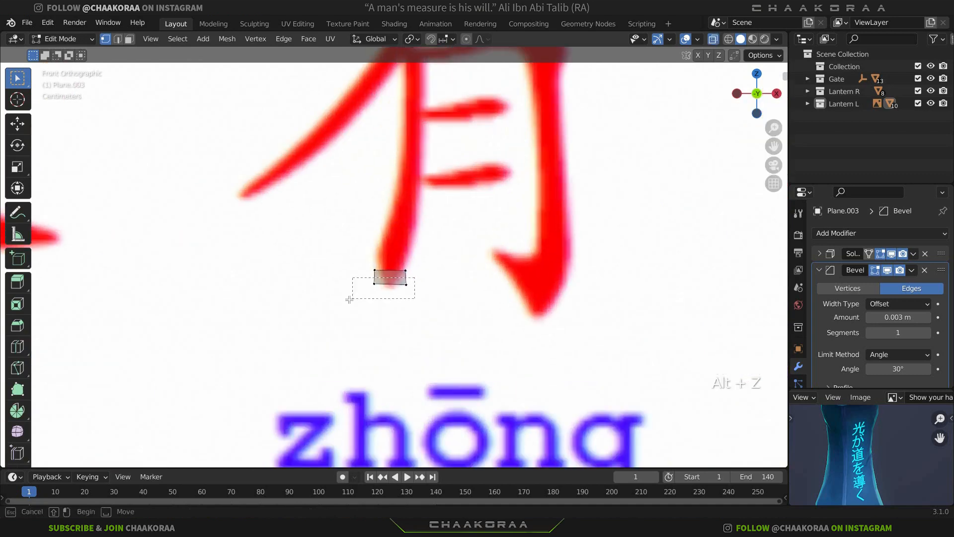
Move the face onto the right vertical stroke of 有, extend it downward and extrude it into the hook
{"action": "key", "text": "g"}
{"action": "left_click", "coordinate": [560, 154]}
{"action": "left_click", "coordinate": [547, 171]}
{"action": "key", "text": "g"}
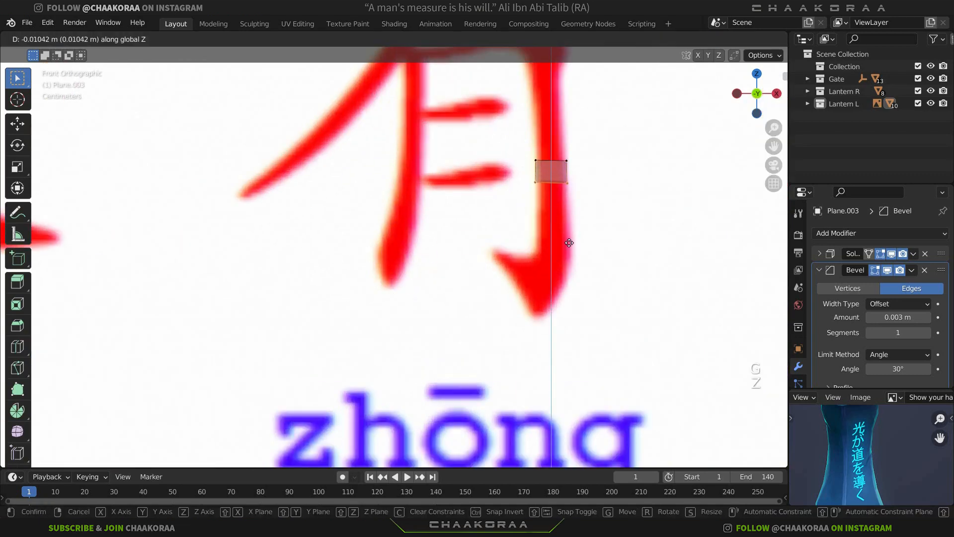
{"action": "left_click", "coordinate": [534, 267]}
{"action": "left_click", "coordinate": [565, 266], "text": "shift"}
{"action": "right_click", "coordinate": [535, 277], "text": "ctrl"}
{"action": "key", "text": "g"}
{"action": "left_click", "coordinate": [551, 303]}
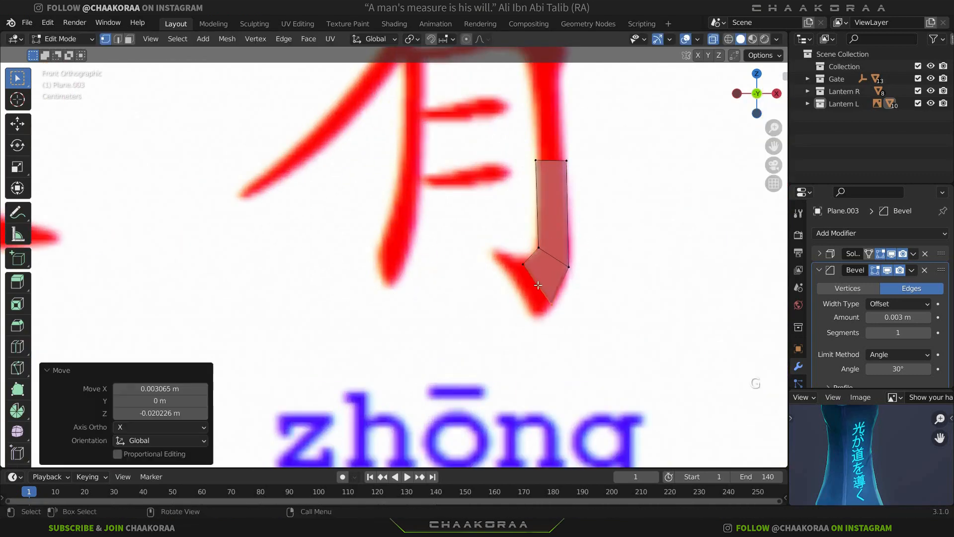
Extend the hook of 有 with another face and fit its vertices to the pointed tip in the reference
{"action": "key", "text": "g"}
{"action": "left_click", "coordinate": [518, 266]}
{"action": "left_click", "coordinate": [546, 301], "text": "shift"}
{"action": "key", "text": "g"}
{"action": "left_click", "coordinate": [550, 330]}
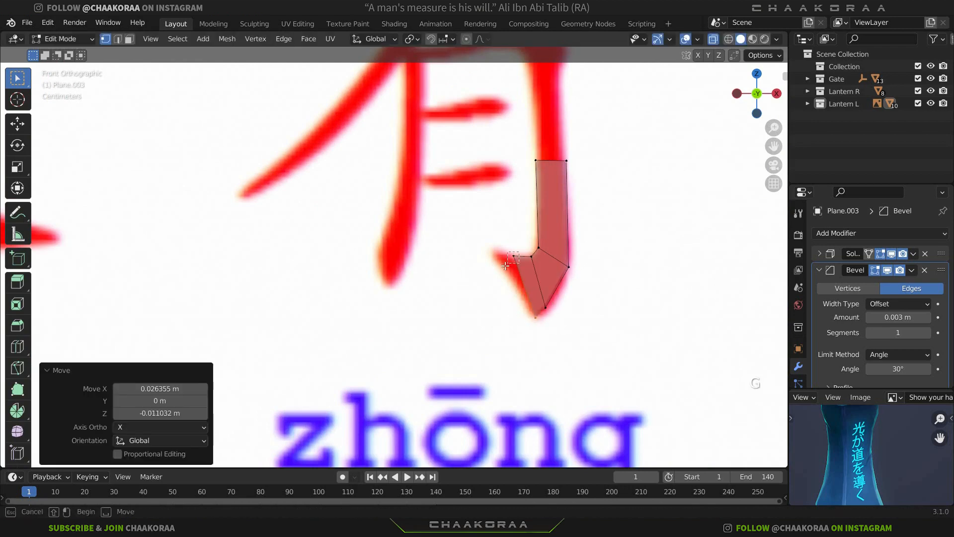
{"action": "left_click", "coordinate": [514, 257]}
{"action": "key", "text": "g"}
{"action": "left_click", "coordinate": [495, 255]}
Raise the upper end of the right vertical stroke along Z to just below the top corner of 有
{"action": "middle_click_drag", "start_coordinate": [581, 148], "coordinate": [566, 251], "text": "shift"}
{"action": "key", "text": "g"}
{"action": "key", "text": "z"}
{"action": "left_click", "coordinate": [550, 141]}
{"action": "key", "text": "g"}
{"action": "left_click", "coordinate": [555, 191]}
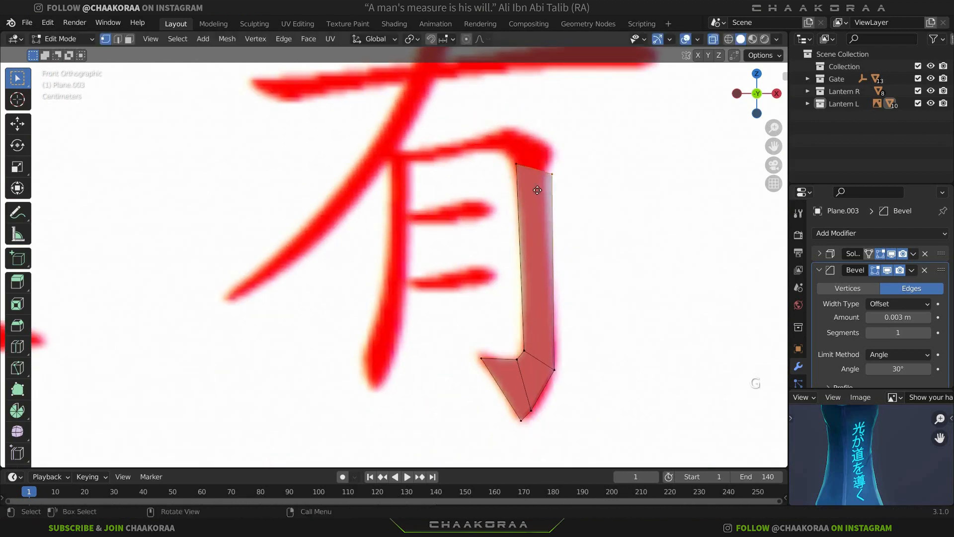
{"action": "key", "text": "g"}
{"action": "left_click", "coordinate": [532, 192]}
Add a loop cut to the right vertical stroke and fit its middle and upper vertices to the reference
{"action": "key", "text": "ctrl+r"}
{"action": "left_click", "coordinate": [535, 252]}
{"action": "left_click", "coordinate": [517, 272]}
{"action": "key", "text": "g"}
{"action": "left_click", "coordinate": [548, 274]}
{"action": "left_click", "coordinate": [510, 174]}
{"action": "key", "text": "g"}
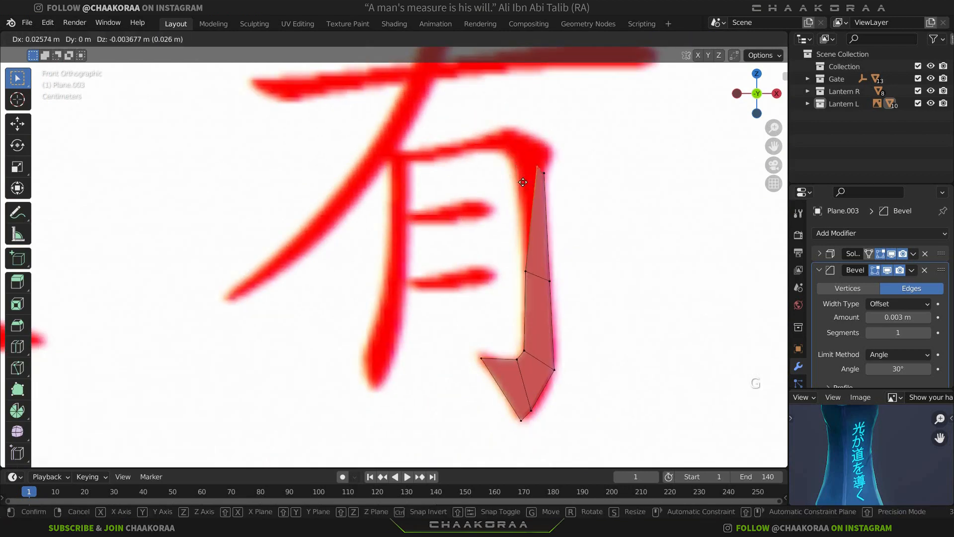
{"action": "left_click", "coordinate": [511, 178]}
Extrude the right vertical stroke's top edge into the upper corner and align its vertices with the reference
{"action": "left_click", "coordinate": [551, 168], "text": "shift"}
{"action": "key", "text": "e"}
{"action": "left_click", "coordinate": [558, 125]}
{"action": "left_click", "coordinate": [513, 150]}
{"action": "left_click", "coordinate": [492, 165]}
{"action": "left_click_drag", "start_coordinate": [571, 132], "coordinate": [485, 158]}
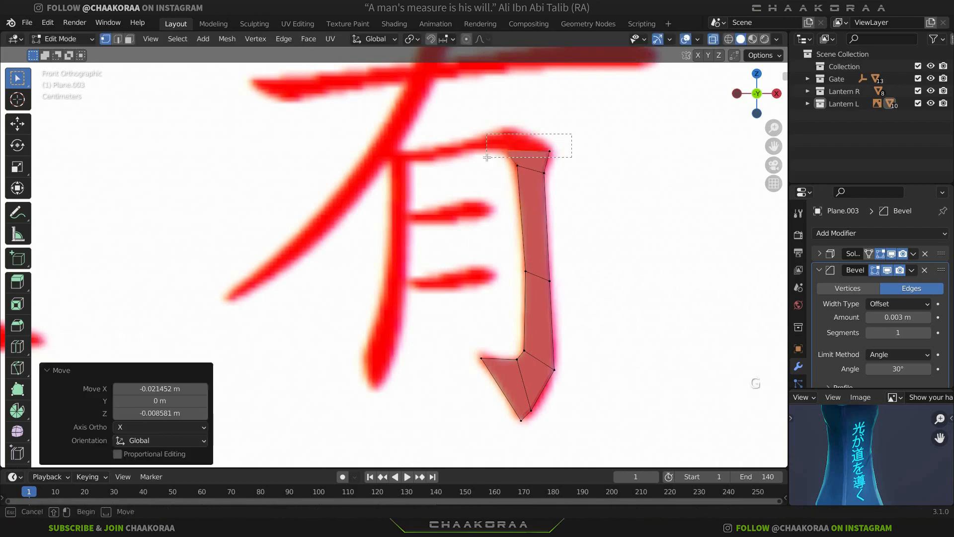
Extrude the upper corner leftward along the thin top stroke of the 月 part and fit its vertices
{"action": "key", "text": "e"}
{"action": "left_click", "coordinate": [450, 144]}
{"action": "left_click", "coordinate": [467, 137]}
{"action": "key", "text": "g"}
{"action": "left_click", "coordinate": [486, 141]}
{"action": "left_click_drag", "start_coordinate": [536, 123], "coordinate": [395, 180]}
{"action": "key", "text": "g"}
{"action": "left_click", "coordinate": [490, 137]}
{"action": "key", "text": "e"}
{"action": "left_click", "coordinate": [373, 168]}
{"action": "key", "text": "g"}
{"action": "left_click", "coordinate": [395, 161]}
Add a loop cut to the thin top stroke and scale it to match the reference width
{"action": "key", "text": "ctrl+r"}
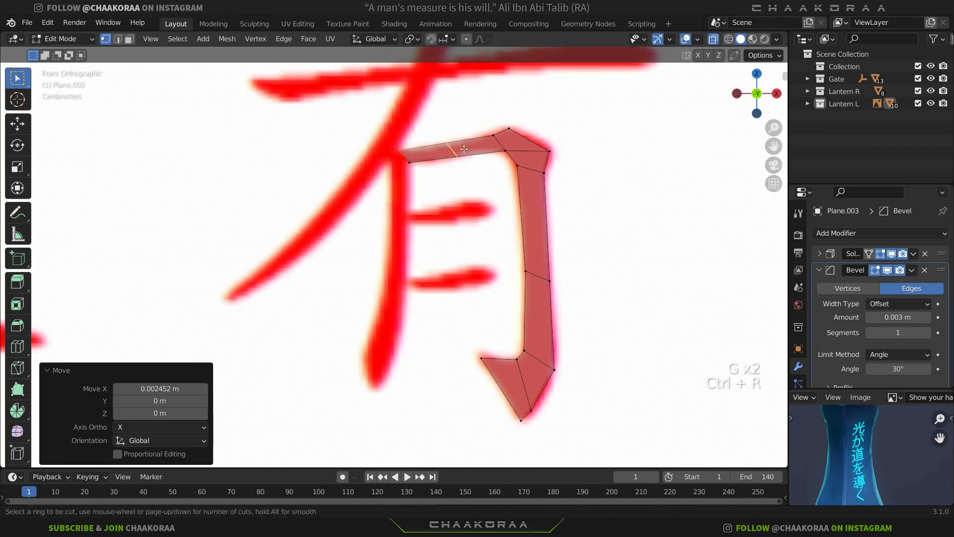
{"action": "left_click", "coordinate": [453, 151]}
{"action": "left_click", "coordinate": [458, 149]}
{"action": "right_click", "coordinate": [470, 142]}
{"action": "key", "text": "s"}
{"action": "left_click", "coordinate": [529, 140]}
Extrude the left vertical stroke of the 月 part downward and fit its upper and middle vertices to the reference
{"action": "middle_click_drag", "start_coordinate": [416, 138], "coordinate": [523, 171], "text": "shift"}
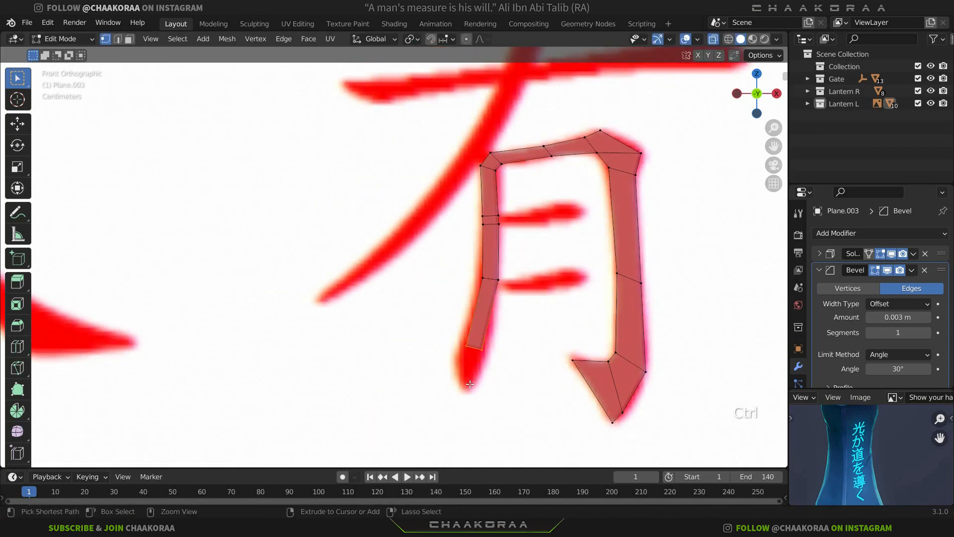
{"action": "left_click", "coordinate": [499, 172]}
{"action": "key", "text": "g"}
{"action": "left_click", "coordinate": [502, 173]}
{"action": "left_click", "coordinate": [482, 168]}
{"action": "key", "text": "g"}
{"action": "left_click", "coordinate": [484, 170]}
{"action": "left_click", "coordinate": [484, 280]}
{"action": "key", "text": "g"}
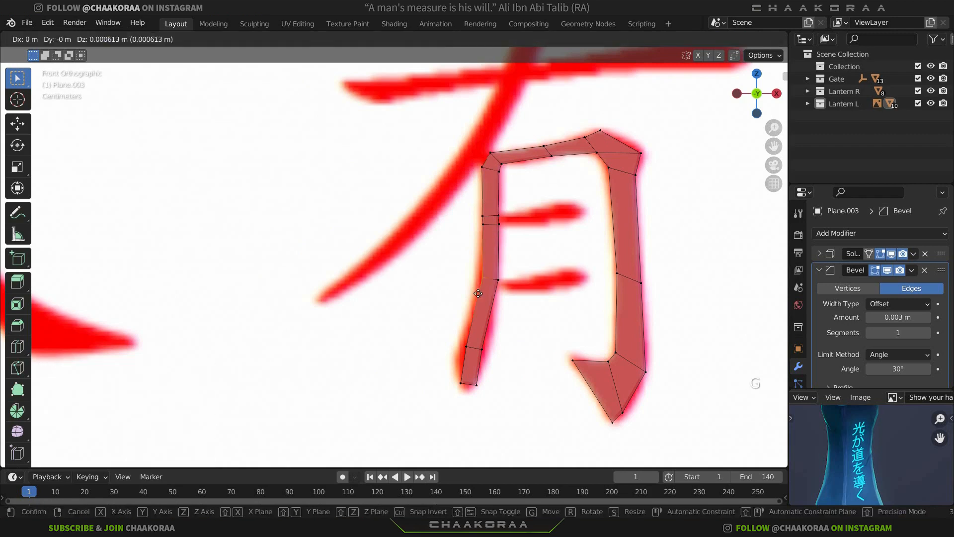
{"action": "left_click", "coordinate": [490, 288]}
{"action": "key", "text": "g"}
{"action": "left_click", "coordinate": [490, 291]}
Shape the vertices at the left vertical stroke's lower end to match its widened, slanted tip
{"action": "left_click", "coordinate": [476, 362]}
{"action": "key", "text": "g"}
{"action": "left_click", "coordinate": [488, 344]}
{"action": "left_click", "coordinate": [453, 355]}
{"action": "key", "text": "g"}
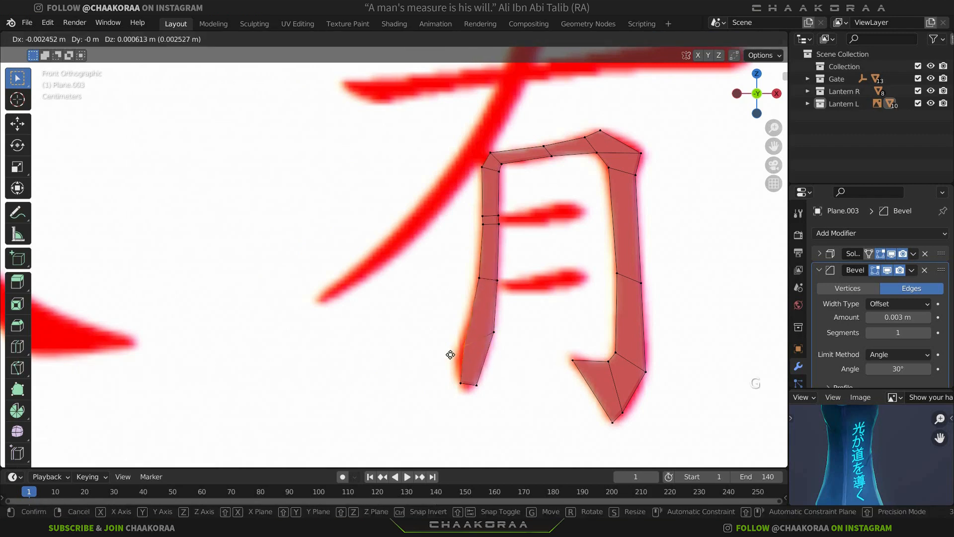
{"action": "left_click", "coordinate": [461, 391]}
{"action": "left_click", "coordinate": [450, 375]}
{"action": "key", "text": "g"}
{"action": "left_click", "coordinate": [449, 392]}
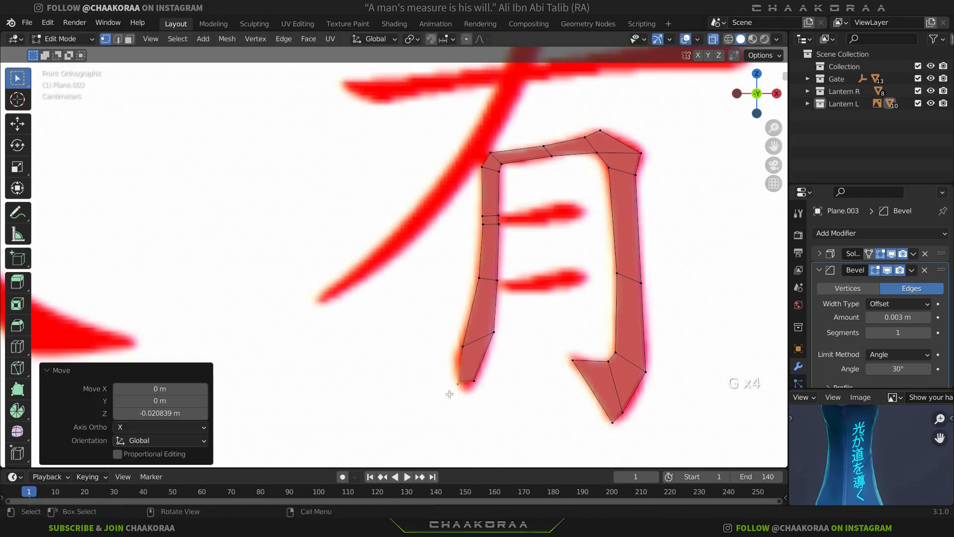
{"action": "key", "text": "g"}
{"action": "left_click", "coordinate": [450, 394]}
{"action": "left_click", "coordinate": [454, 352]}
{"action": "key", "text": "g"}
{"action": "left_click", "coordinate": [469, 400]}
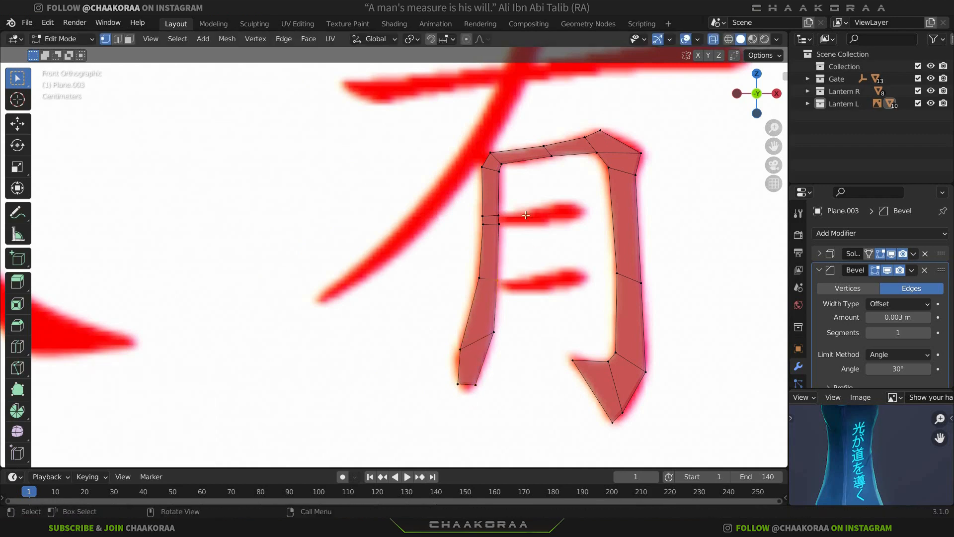
Duplicate a small edge section beside the left stroke, extrude it into the upper short inner stroke and shape it with a loop cut
{"action": "left_click", "coordinate": [527, 234]}
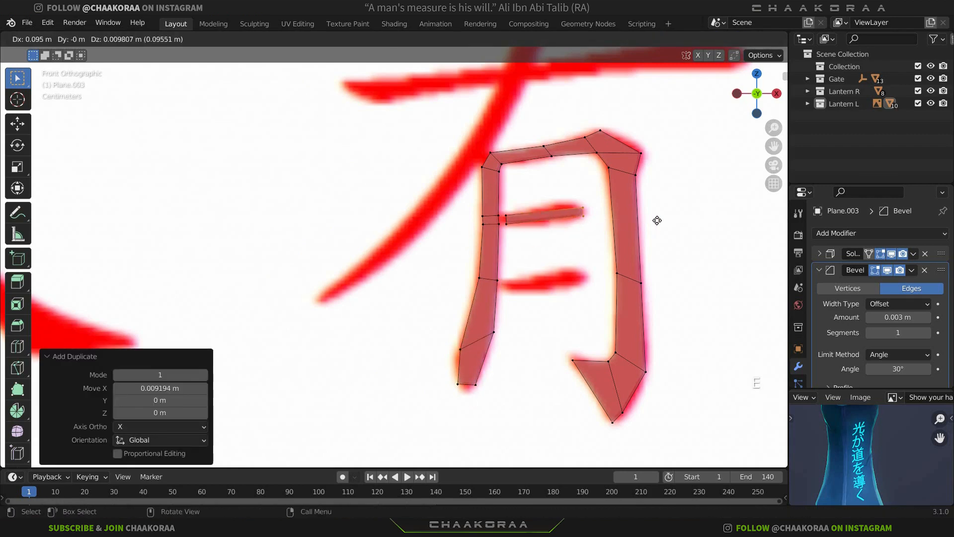
{"action": "left_click", "coordinate": [657, 220]}
{"action": "key", "text": "s"}
{"action": "left_click", "coordinate": [629, 197]}
{"action": "key", "text": "ctrl+r"}
{"action": "left_click", "coordinate": [552, 224]}
{"action": "left_click", "coordinate": [572, 233]}
{"action": "key", "text": "s"}
{"action": "left_click", "coordinate": [575, 238]}
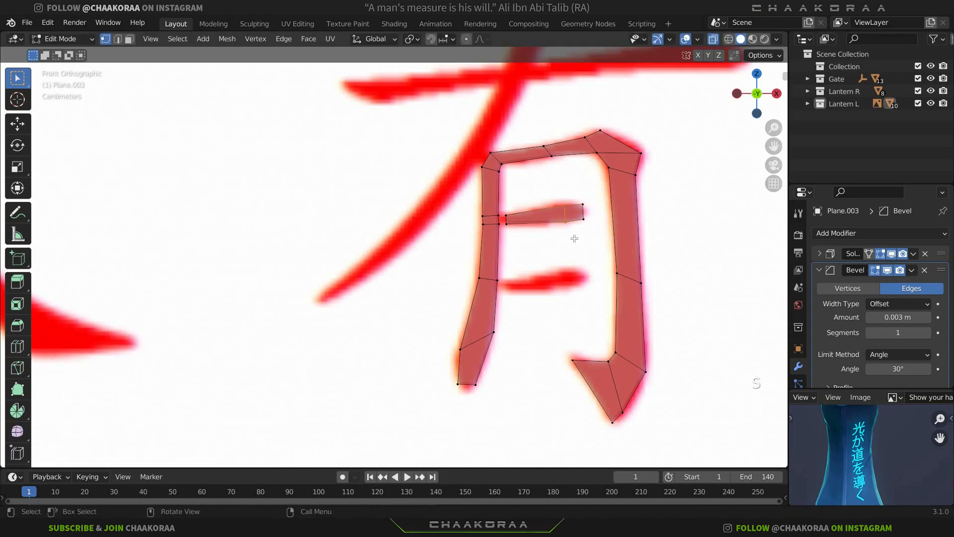
{"action": "key", "text": "s"}
{"action": "key", "text": "g"}
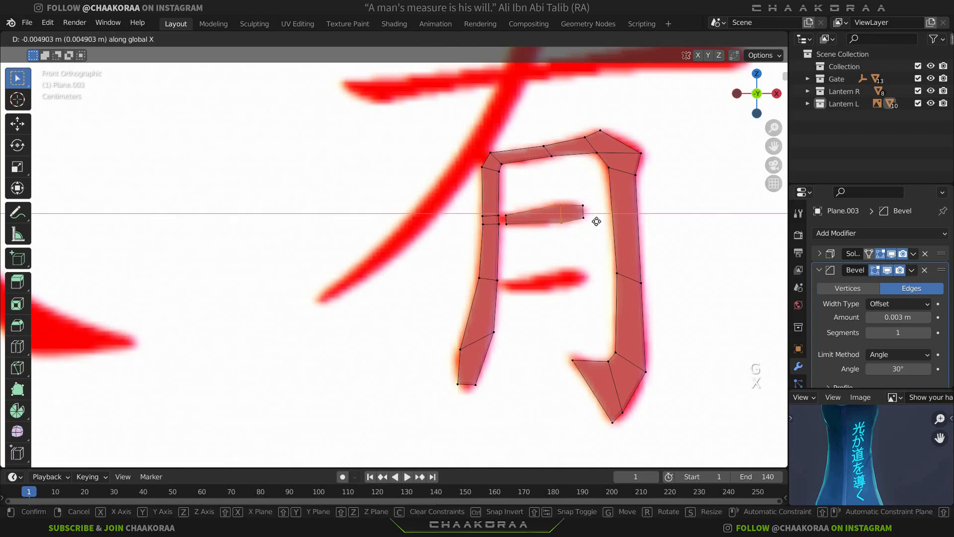
{"action": "left_click", "coordinate": [596, 221]}
Duplicate the short inner stroke down along Z onto the lower one and adjust the upper stroke's inner end along X
{"action": "key", "text": "shift+d"}
{"action": "key", "text": "z"}
{"action": "left_click", "coordinate": [591, 279]}
{"action": "key", "text": "g"}
{"action": "key", "text": "x"}
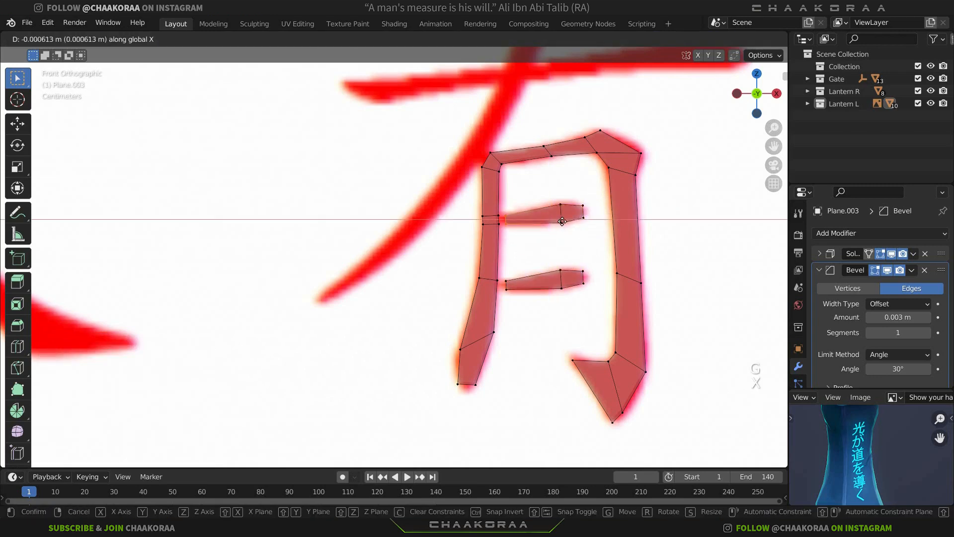
{"action": "left_click", "coordinate": [556, 222]}
Duplicate a short inner stroke about -0.018 m in X and 0.256 m in Z onto the long horizontal stroke, then stretch its left end
{"action": "key", "text": "Tab"}
{"action": "scroll", "coordinate": [548, 240], "scroll_direction": "down", "scroll_amount": 3}
{"action": "middle_click_drag", "start_coordinate": [497, 206], "coordinate": [563, 267], "text": "shift"}
{"action": "left_click", "coordinate": [563, 267]}
{"action": "scroll", "coordinate": [584, 270], "scroll_direction": "up", "scroll_amount": 2}
{"action": "middle_click_drag", "start_coordinate": [690, 249], "coordinate": [602, 185], "text": "shift"}
{"action": "key", "text": "Tab"}
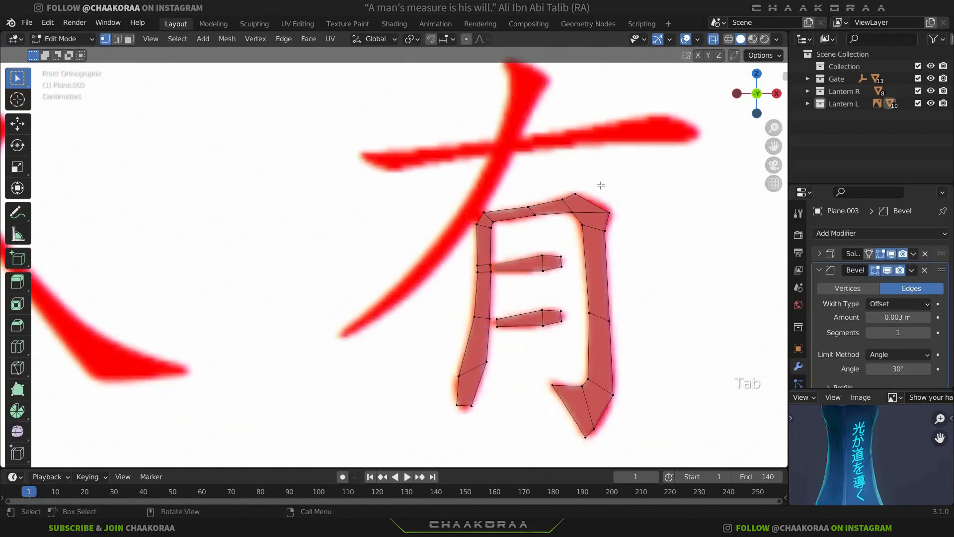
{"action": "left_click", "coordinate": [519, 137]}
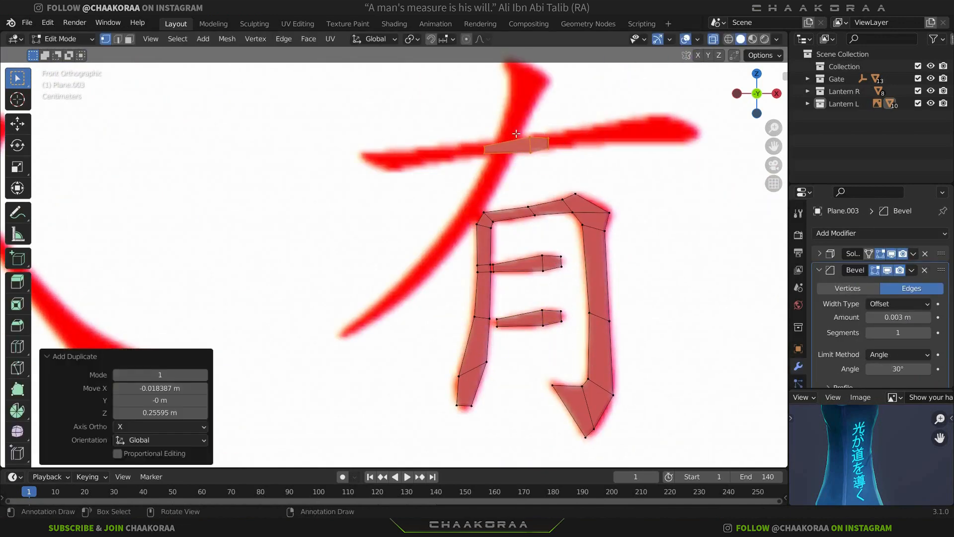
{"action": "key", "text": "s"}
{"action": "left_click", "coordinate": [566, 151]}
{"action": "key", "text": "g"}
{"action": "key", "text": "g"}
{"action": "left_click", "coordinate": [446, 151]}
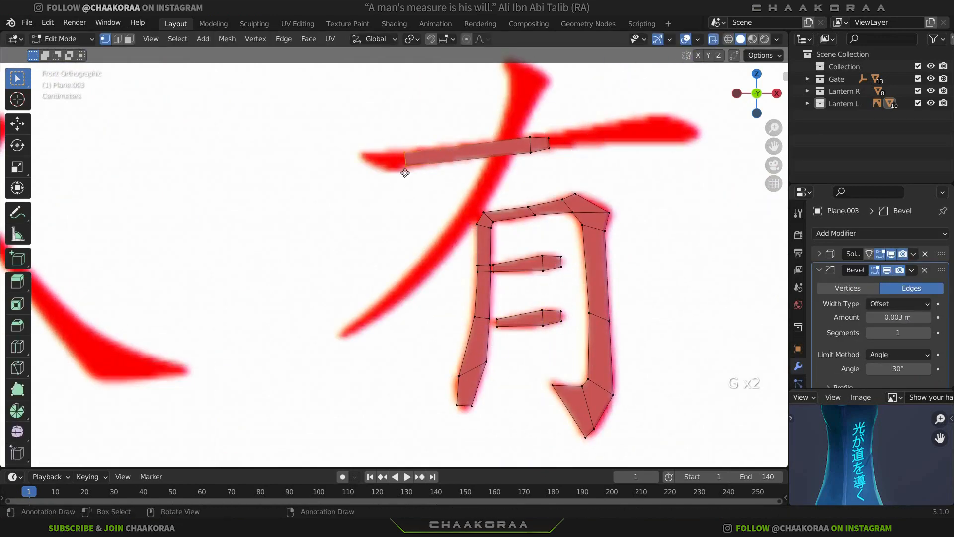
Form the long horizontal stroke's left tip, extend its right end and fit the middle vertices to the reference
{"action": "key", "text": "g"}
{"action": "key", "text": "g"}
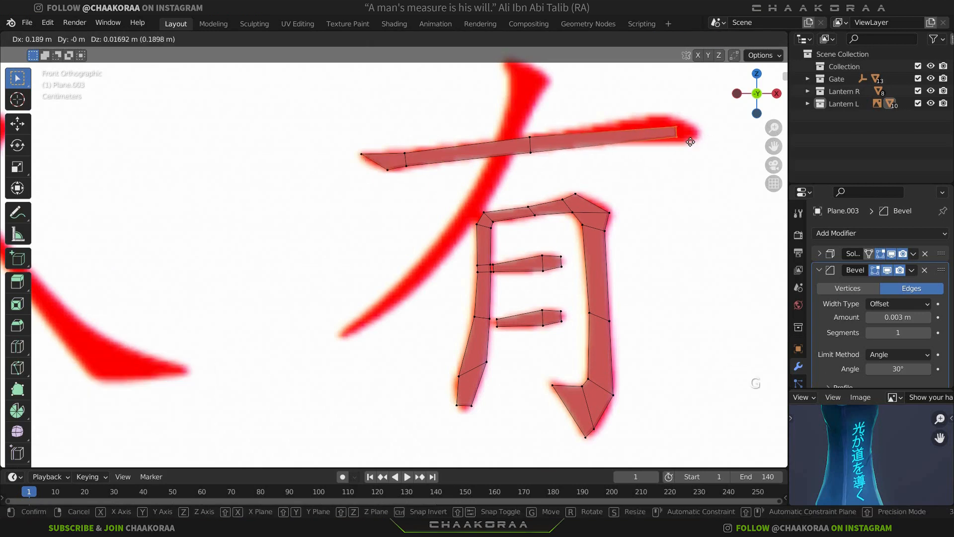
{"action": "left_click", "coordinate": [659, 145]}
{"action": "left_click", "coordinate": [520, 161]}
{"action": "key", "text": "g"}
{"action": "left_click", "coordinate": [520, 160]}
{"action": "left_click", "coordinate": [529, 137]}
{"action": "key", "text": "g"}
{"action": "left_click", "coordinate": [529, 135]}
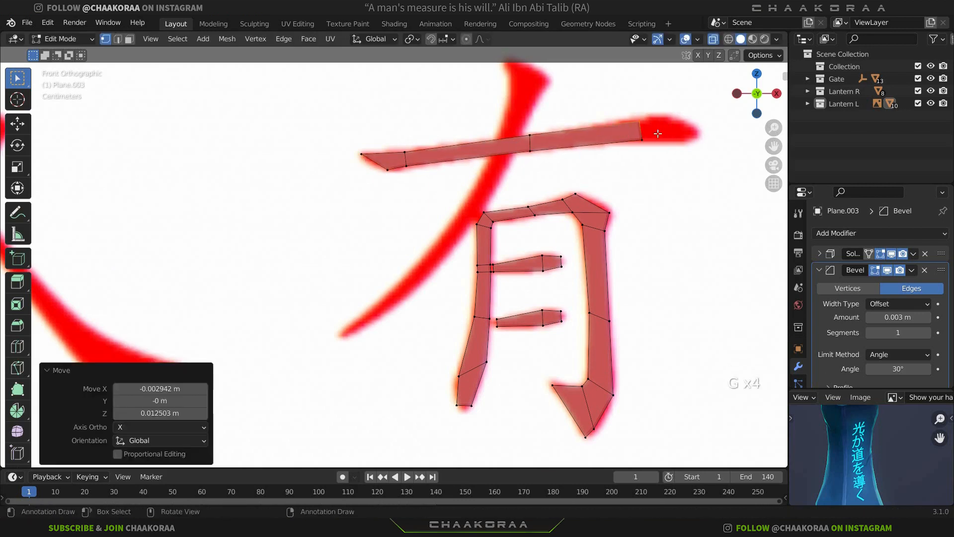
Extrude the long horizontal stroke's right end and shape its widened tip with an added loop cut
{"action": "key", "text": "e"}
{"action": "key", "text": "ctrl+r"}
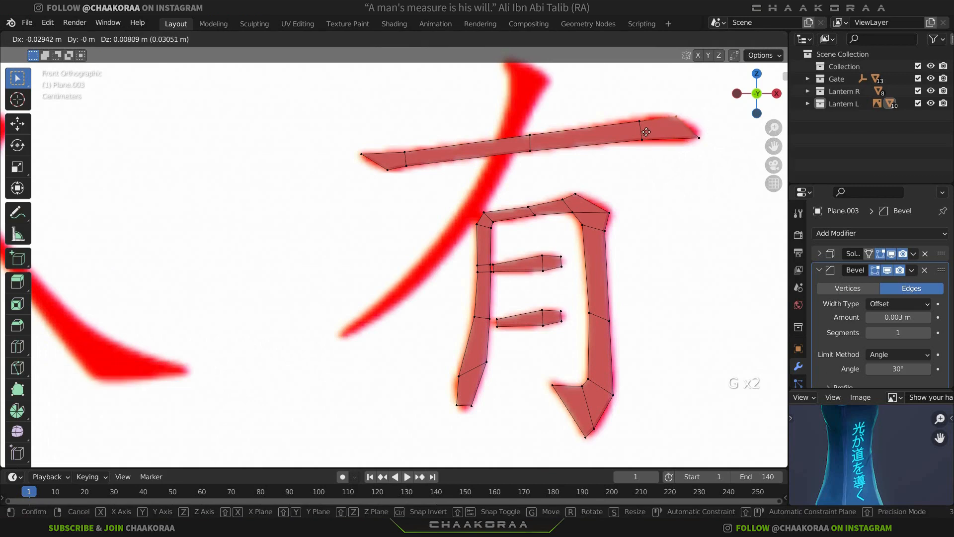
{"action": "left_click", "coordinate": [645, 132]}
{"action": "right_click", "coordinate": [645, 133]}
{"action": "key", "text": "s"}
{"action": "left_click", "coordinate": [704, 100]}
{"action": "left_click", "coordinate": [659, 153]}
{"action": "key", "text": "g"}
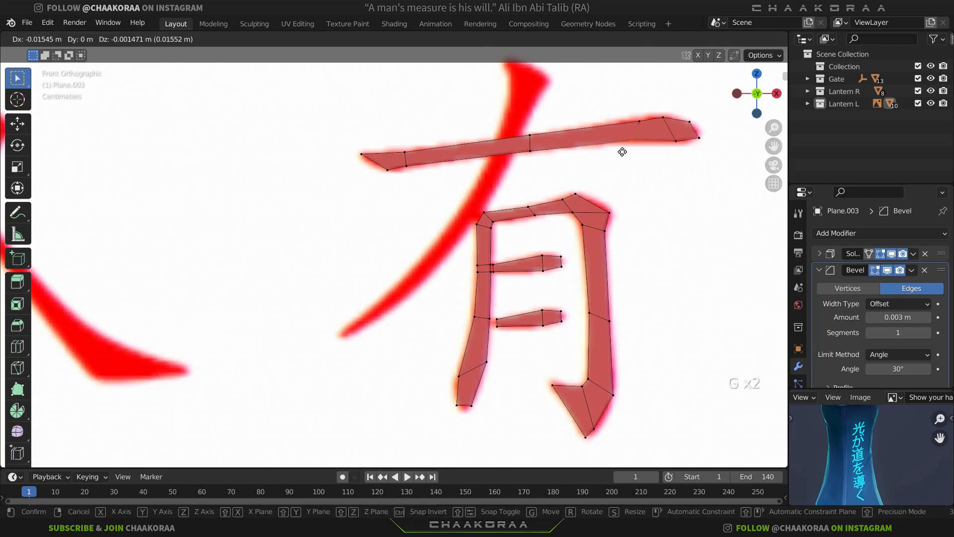
{"action": "left_click", "coordinate": [590, 156]}
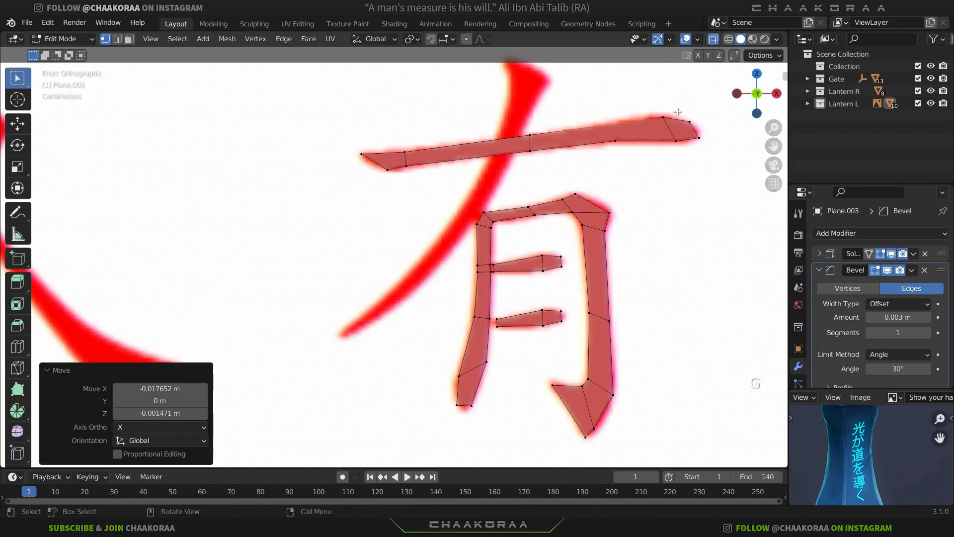
Duplicate a section of the horizontal stroke onto the diagonal stroke of 有 and fit its upper vertices
{"action": "scroll", "coordinate": [634, 140], "scroll_direction": "down", "scroll_amount": 2}
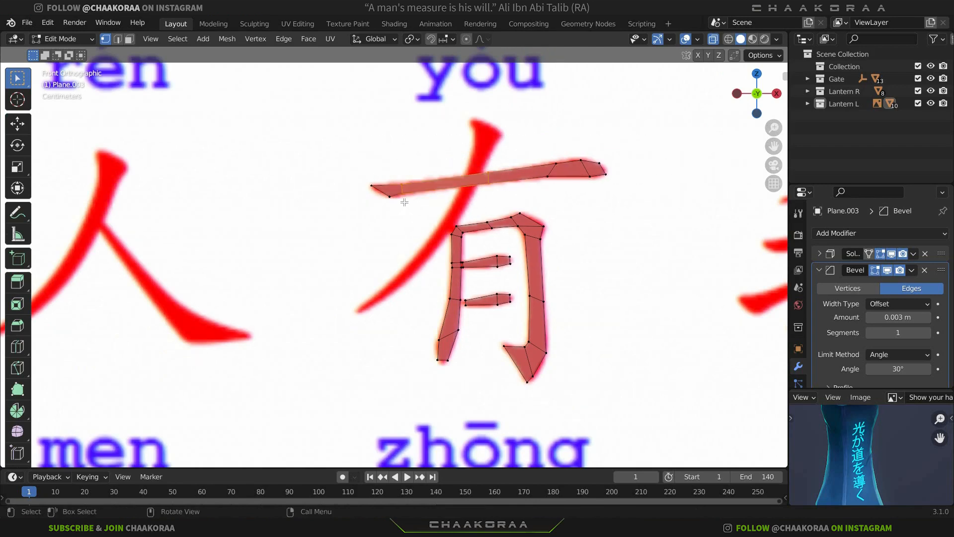
{"action": "left_click", "coordinate": [529, 87]}
{"action": "key", "text": "g"}
{"action": "left_click", "coordinate": [552, 83]}
{"action": "scroll", "coordinate": [552, 83], "scroll_direction": "up", "scroll_amount": 4}
{"action": "middle_click_drag", "start_coordinate": [552, 84], "coordinate": [490, 204], "text": "shift"}
{"action": "left_click", "coordinate": [517, 136]}
{"action": "key", "text": "g"}
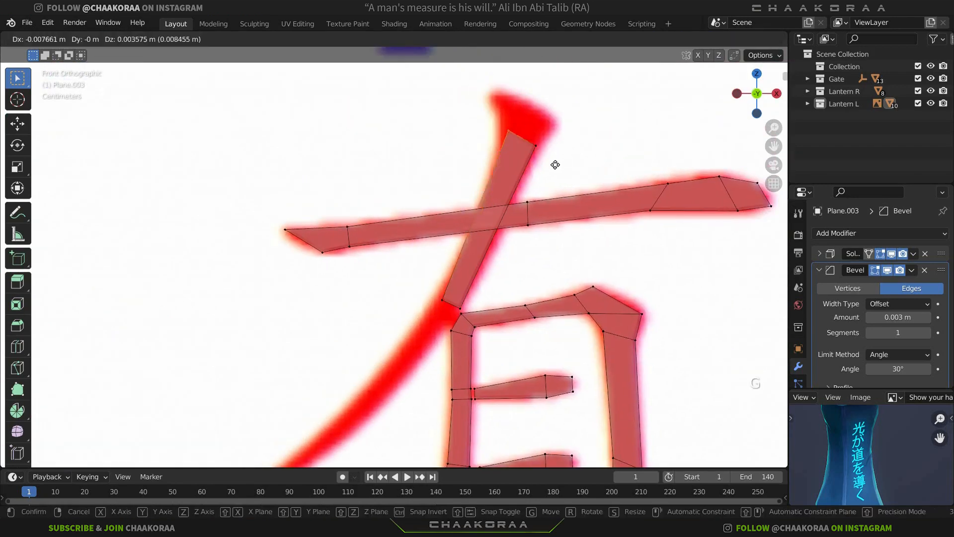
{"action": "left_click", "coordinate": [520, 172]}
Extrude the diagonal stroke's upper end twice and fit the widened tip's vertices to the top of 有 in the reference
{"action": "key", "text": "e"}
{"action": "left_click", "coordinate": [555, 116]}
{"action": "left_click", "coordinate": [500, 132]}
{"action": "left_click_drag", "start_coordinate": [571, 103], "coordinate": [465, 134]}
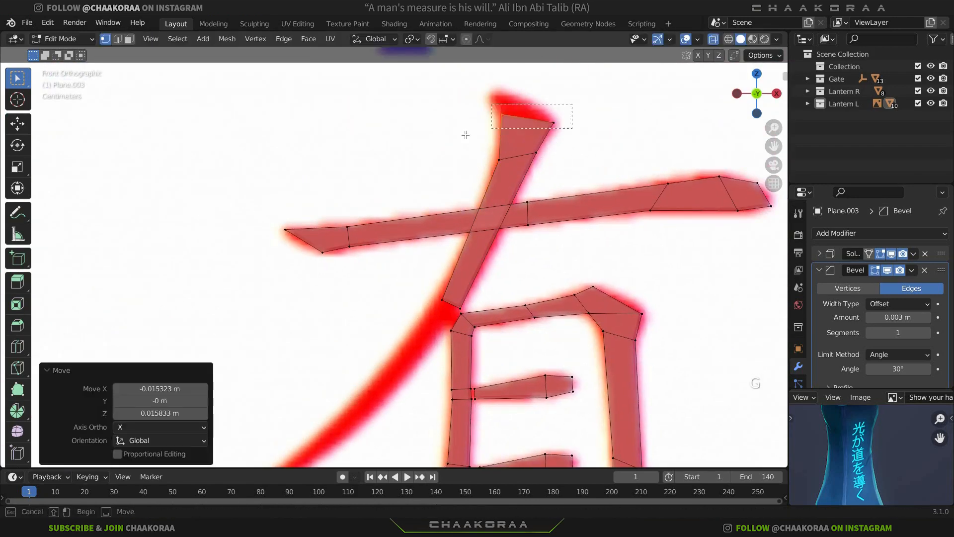
{"action": "key", "text": "e"}
{"action": "left_click", "coordinate": [462, 120]}
{"action": "left_click", "coordinate": [555, 105]}
{"action": "key", "text": "g"}
{"action": "left_click", "coordinate": [547, 111]}
{"action": "left_click", "coordinate": [478, 109]}
{"action": "left_click", "coordinate": [485, 106]}
Scale the diagonal stroke's lower edge by 1.177, rotate it to the curve and extrude it down to the reference's lower-left tip
{"action": "middle_click_drag", "start_coordinate": [515, 282], "coordinate": [575, 167], "text": "shift"}
{"action": "key", "text": "s"}
{"action": "left_click", "coordinate": [544, 155]}
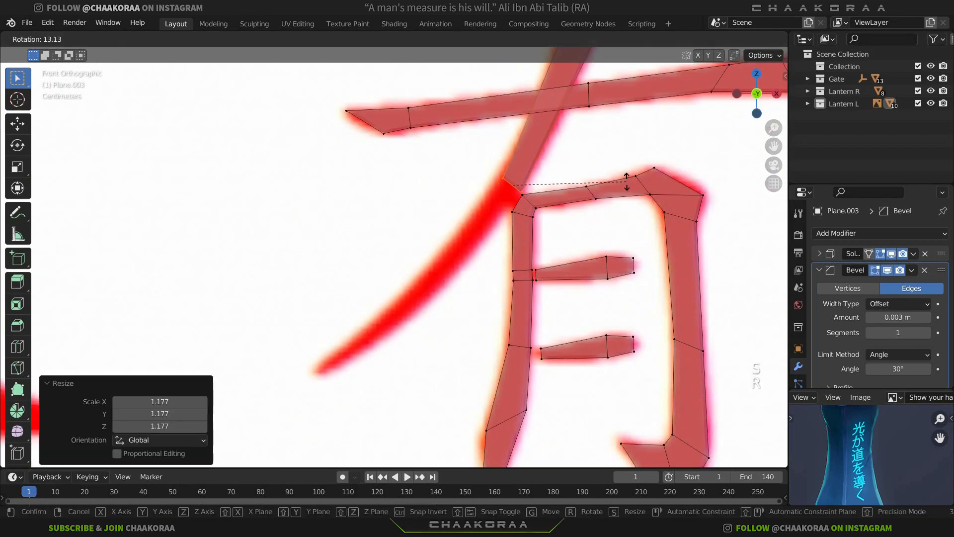
{"action": "key", "text": "e"}
{"action": "left_click", "coordinate": [375, 358]}
{"action": "key", "text": "g"}
{"action": "left_click", "coordinate": [408, 335]}
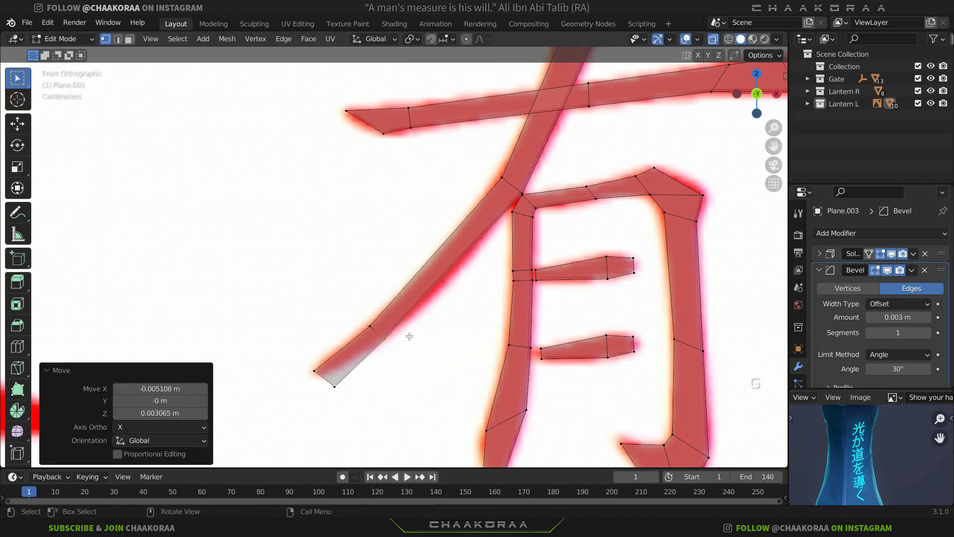
Add a loop cut midway along the diagonal stroke's lower part and offset it to follow the curve
{"action": "scroll", "coordinate": [467, 215], "scroll_direction": "down", "scroll_amount": 3}
{"action": "scroll", "coordinate": [388, 255], "scroll_direction": "up", "scroll_amount": 3}
{"action": "key", "text": "ctrl+r"}
{"action": "double_click", "coordinate": [454, 243]}
{"action": "key", "text": "g"}
{"action": "left_click", "coordinate": [526, 186]}
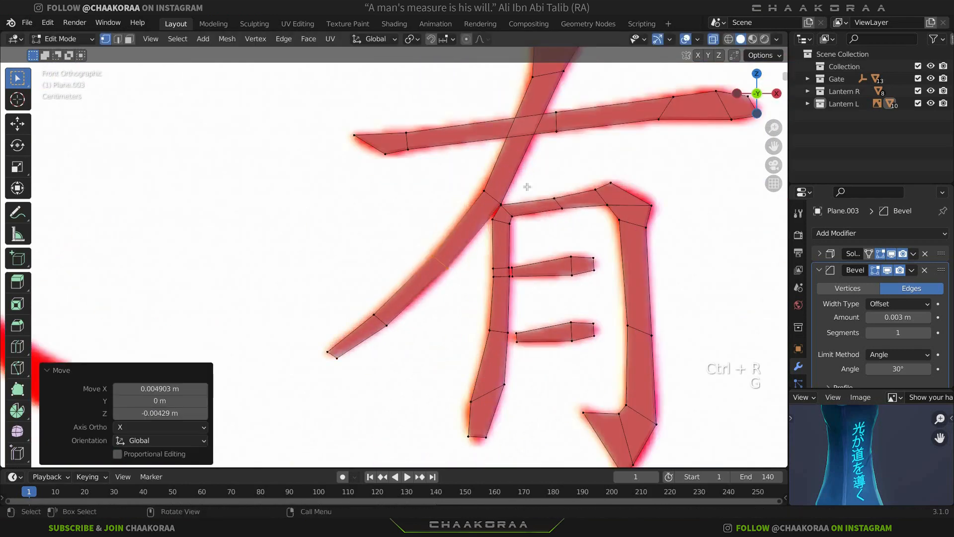
Add a loop cut to the diagonal stroke below the horizontal stroke and fit the neighbouring vertices to the reference curve
{"action": "key", "text": "ctrl+r"}
{"action": "double_click", "coordinate": [492, 217]}
{"action": "key", "text": "g"}
{"action": "left_click", "coordinate": [565, 202]}
{"action": "scroll", "coordinate": [547, 209], "scroll_direction": "up", "scroll_amount": 3}
{"action": "key", "text": "g"}
{"action": "left_click", "coordinate": [499, 241]}
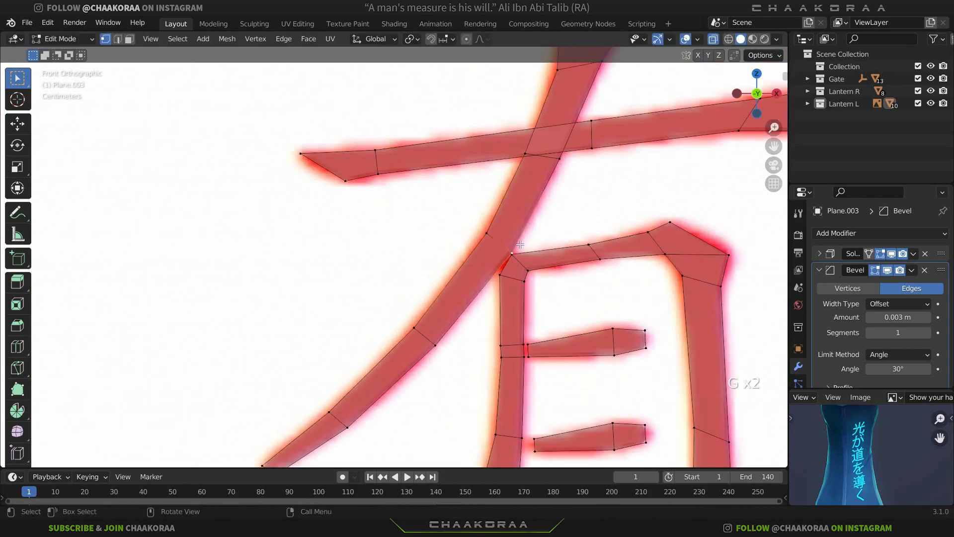
{"action": "key", "text": "g"}
{"action": "left_click", "coordinate": [525, 202]}
Leave Edit Mode, turn off X-ray and examine the traced 有 against the rest of the character chart
{"action": "scroll", "coordinate": [472, 230], "scroll_direction": "down", "scroll_amount": 8}
{"action": "key", "text": "Tab"}
{"action": "key", "text": "alt+z"}
{"action": "middle_click_drag", "start_coordinate": [471, 228], "coordinate": [543, 226]}
{"action": "scroll", "coordinate": [454, 202], "scroll_direction": "down", "scroll_amount": 5}
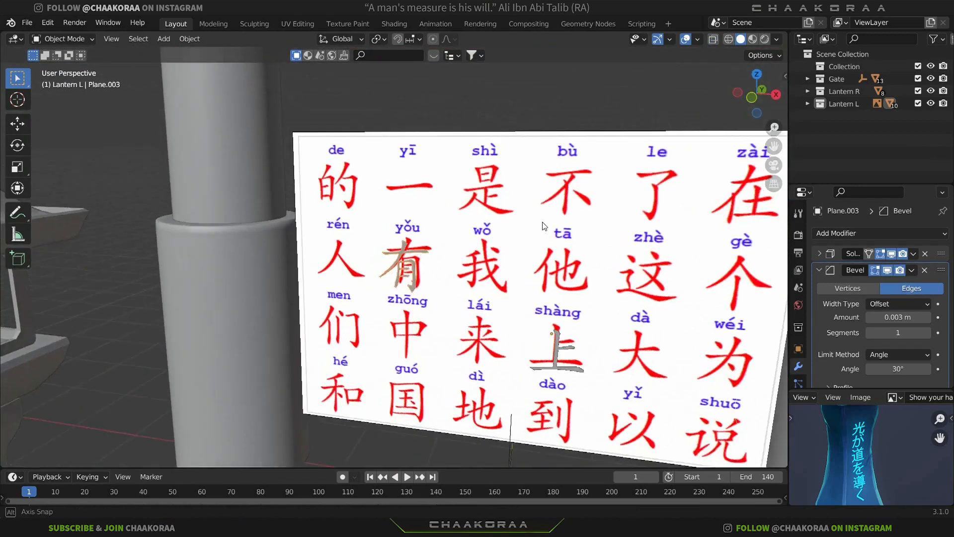
{"action": "scroll", "coordinate": [497, 278], "scroll_direction": "up", "scroll_amount": 3}
{"action": "middle_click_drag", "start_coordinate": [464, 338], "coordinate": [472, 244], "text": "shift"}
{"action": "key", "text": "KP_1"}
{"action": "scroll", "coordinate": [470, 229], "scroll_direction": "down", "scroll_amount": 2}
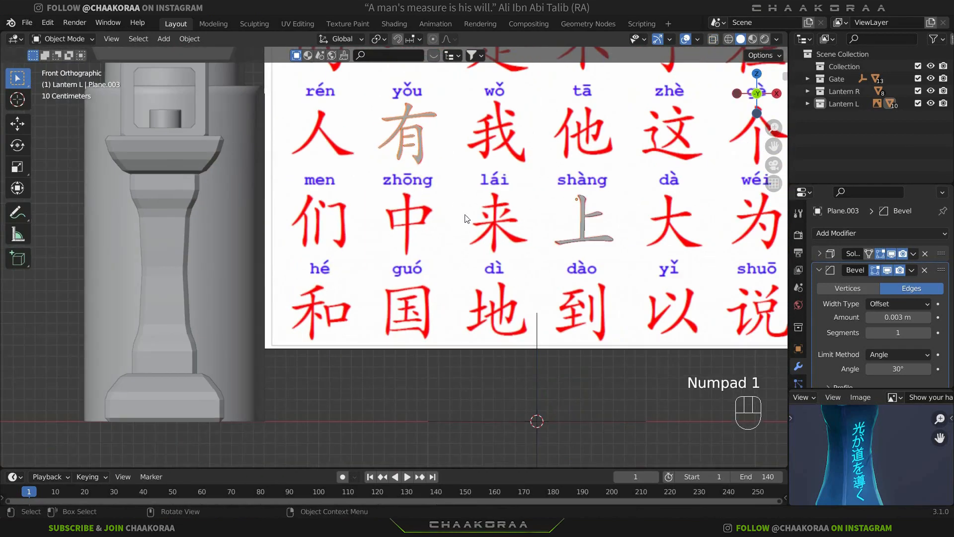
Duplicate a short section of 有 onto 和, about -1.03 m in X and -2.01 m in Z, and separate it into its own object
{"action": "key", "text": "Tab"}
{"action": "key", "text": "shift+d"}
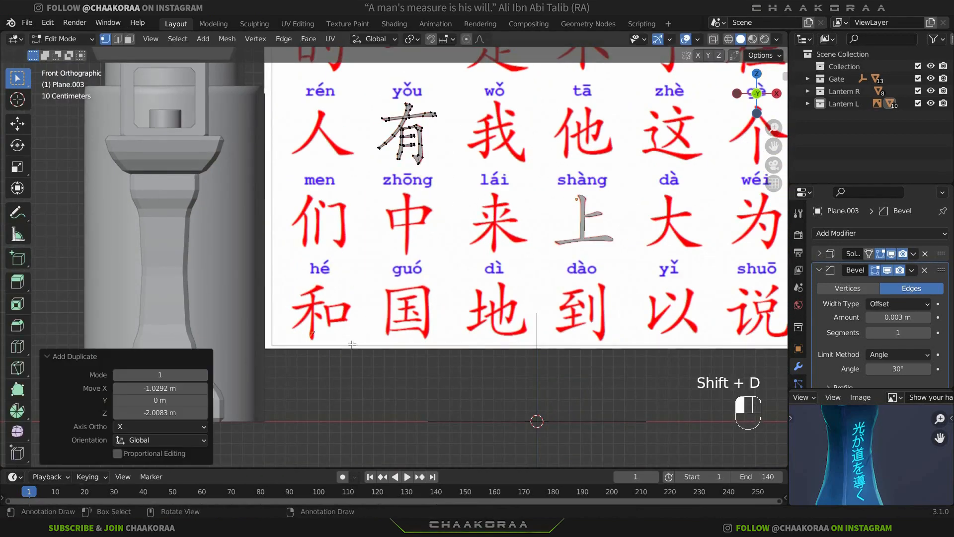
{"action": "key", "text": "p"}
{"action": "key", "text": "Tab"}
{"action": "middle_click_drag", "start_coordinate": [327, 341], "coordinate": [263, 367]}
{"action": "left_click", "coordinate": [318, 322]}
Edit the separated piece in front view and extrude its upper edge to span the vertical stroke of 和
{"action": "key", "text": "grave"}
{"action": "key", "text": "Escape"}
{"action": "key", "text": "Tab"}
{"action": "key", "text": "KP_1"}
{"action": "key", "text": "KP_Decimal"}
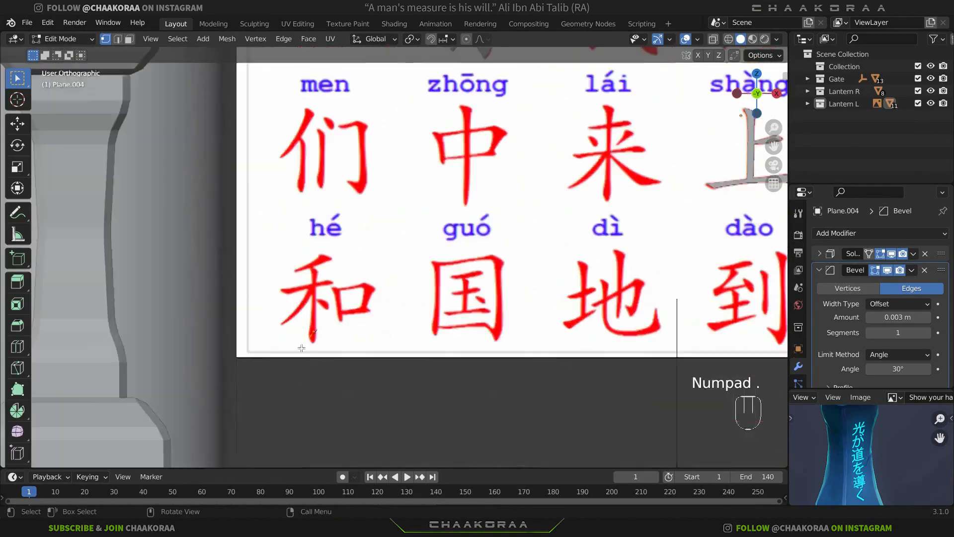
{"action": "left_click", "coordinate": [509, 309]}
{"action": "key", "text": "e"}
{"action": "left_click", "coordinate": [448, 77]}
{"action": "middle_click_drag", "start_coordinate": [441, 112], "coordinate": [434, 197], "text": "shift"}
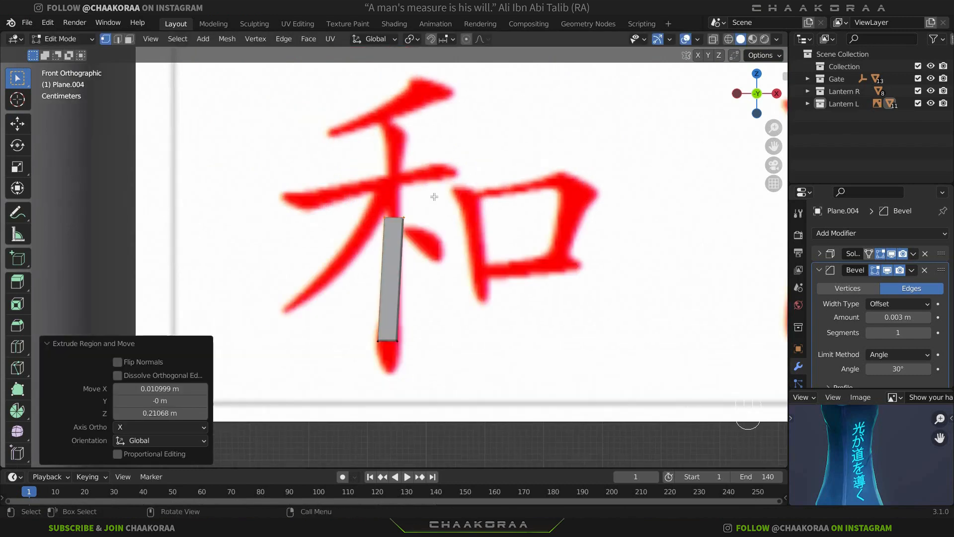
{"action": "left_click", "coordinate": [439, 109]}
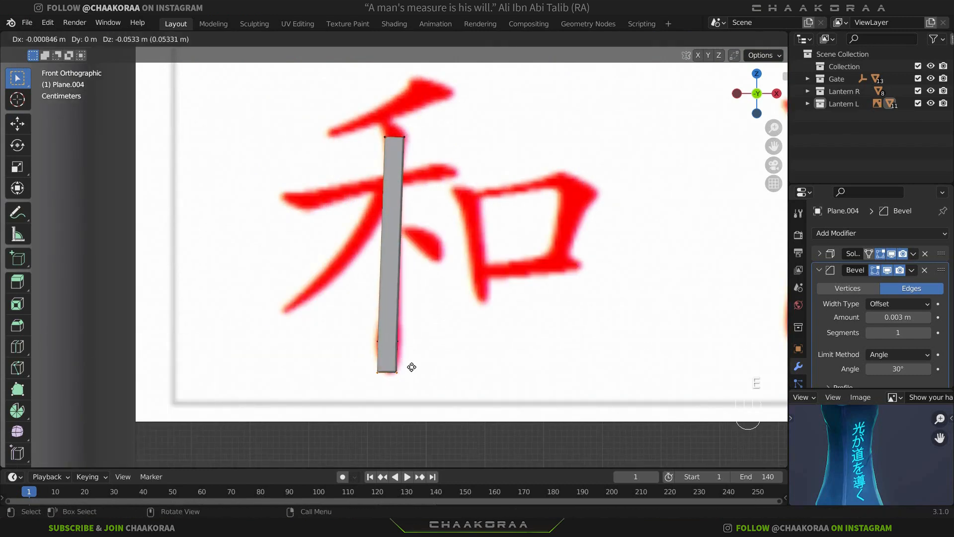
Extrude the vertical stroke's lower end about 0.053 m down and shape its slanted tip with X-ray on
{"action": "left_click", "coordinate": [412, 367]}
{"action": "scroll", "coordinate": [405, 363], "scroll_direction": "up", "scroll_amount": 2}
{"action": "key", "text": "alt+z"}
{"action": "left_click", "coordinate": [393, 376]}
{"action": "key", "text": "g"}
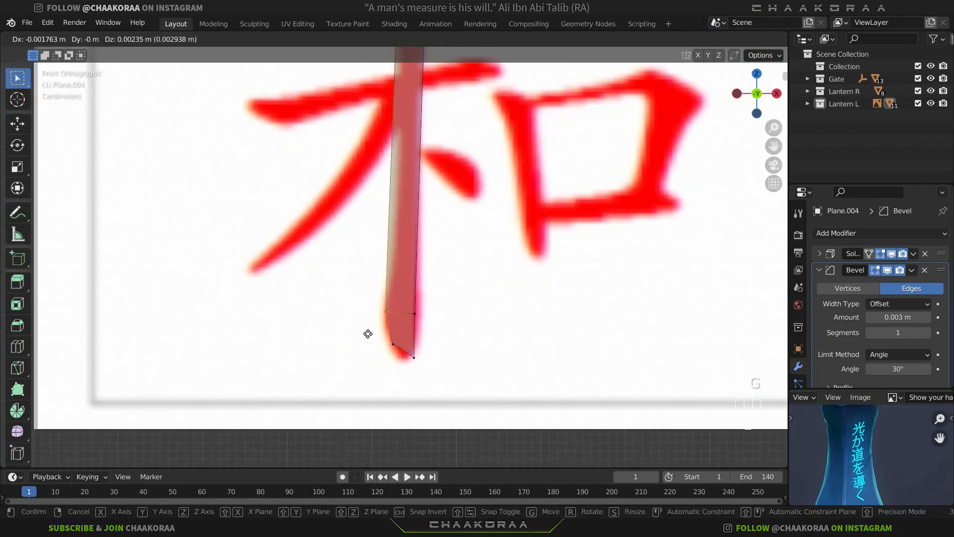
{"action": "left_click", "coordinate": [368, 332]}
Add a loop cut above the vertical stroke's lower tip and slant the stroke's top edge to match the reference
{"action": "key", "text": "ctrl+r"}
{"action": "left_click", "coordinate": [418, 301]}
{"action": "key", "text": "g"}
{"action": "middle_click_drag", "start_coordinate": [412, 224], "coordinate": [388, 341], "text": "shift"}
{"action": "key", "text": "ctrl+r"}
{"action": "right_click", "coordinate": [383, 164]}
{"action": "left_click", "coordinate": [373, 158]}
{"action": "key", "text": "g"}
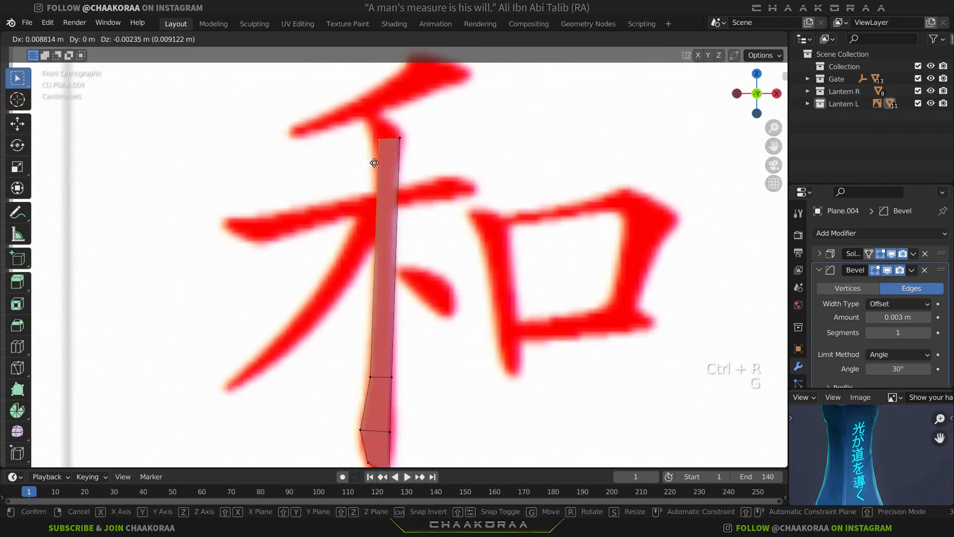
{"action": "left_click", "coordinate": [378, 172]}
Add a loop cut in the upper half of the vertical stroke and fit its vertices to the reference
{"action": "left_click", "coordinate": [399, 148]}
{"action": "key", "text": "ctrl+r"}
{"action": "key", "text": "g"}
{"action": "left_click", "coordinate": [467, 236]}
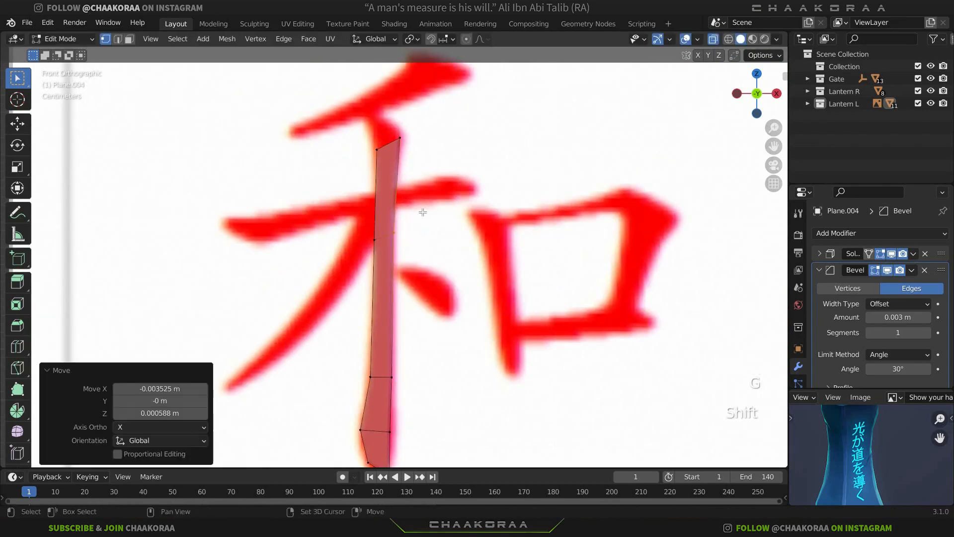
Extrude the vertical stroke's top edge and position its vertices to form the angled upper tip
{"action": "middle_click_drag", "start_coordinate": [422, 211], "coordinate": [434, 282], "text": "shift"}
{"action": "key", "text": "e"}
{"action": "left_click", "coordinate": [396, 187]}
{"action": "key", "text": "g"}
{"action": "left_click", "coordinate": [398, 194]}
{"action": "mouse_move", "coordinate": [392, 192]}
{"action": "left_mouse_down"}
{"action": "mouse_move", "coordinate": [375, 204]}
{"action": "mouse_move", "coordinate": [402, 219]}
{"action": "mouse_move", "coordinate": [369, 200]}
{"action": "left_mouse_up"}
{"action": "key", "text": "g"}
{"action": "left_click", "coordinate": [376, 202]}
Duplicate the vertical stroke's top edge, rotate and extrude it into the short slanted stroke above, and stretch its left end
{"action": "key", "text": "shift+d"}
{"action": "left_click", "coordinate": [432, 180]}
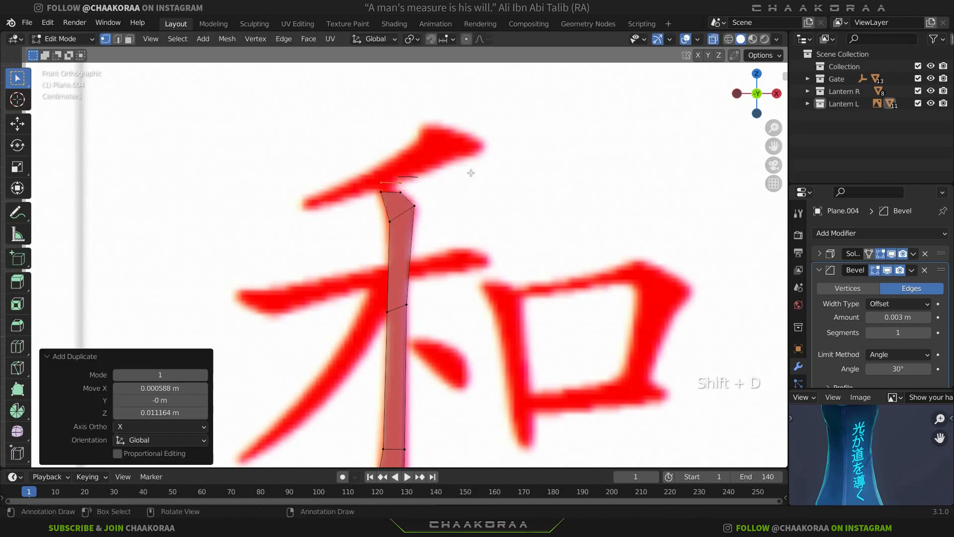
{"action": "key", "text": "r"}
{"action": "left_click", "coordinate": [461, 103]}
{"action": "key", "text": "e"}
{"action": "left_click", "coordinate": [477, 96]}
{"action": "key", "text": "e"}
{"action": "left_click", "coordinate": [432, 153]}
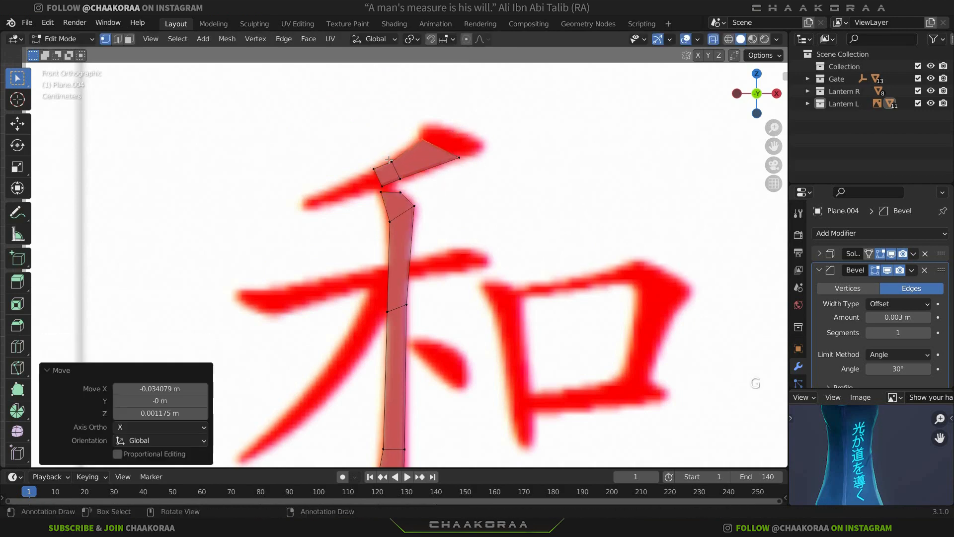
{"action": "key", "text": "g"}
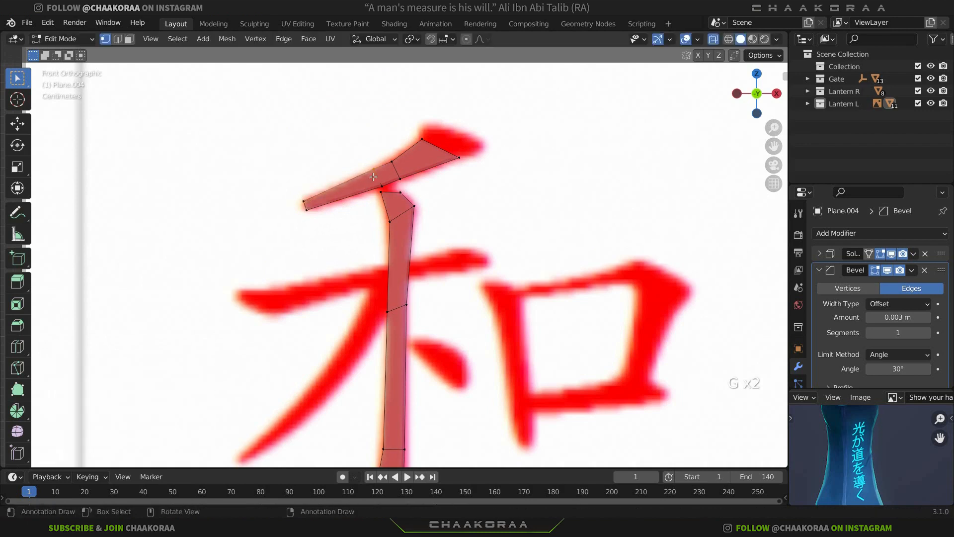
{"action": "key", "text": "g"}
{"action": "left_click", "coordinate": [375, 178]}
Extrude the top slanted stroke's right end and fit the new vertices to the pointed tip
{"action": "mouse_move", "coordinate": [411, 169]}
{"action": "left_mouse_down"}
{"action": "mouse_move", "coordinate": [495, 113]}
{"action": "mouse_move", "coordinate": [422, 139]}
{"action": "left_mouse_up"}
{"action": "key", "text": "e"}
{"action": "left_click", "coordinate": [453, 146]}
{"action": "key", "text": "g"}
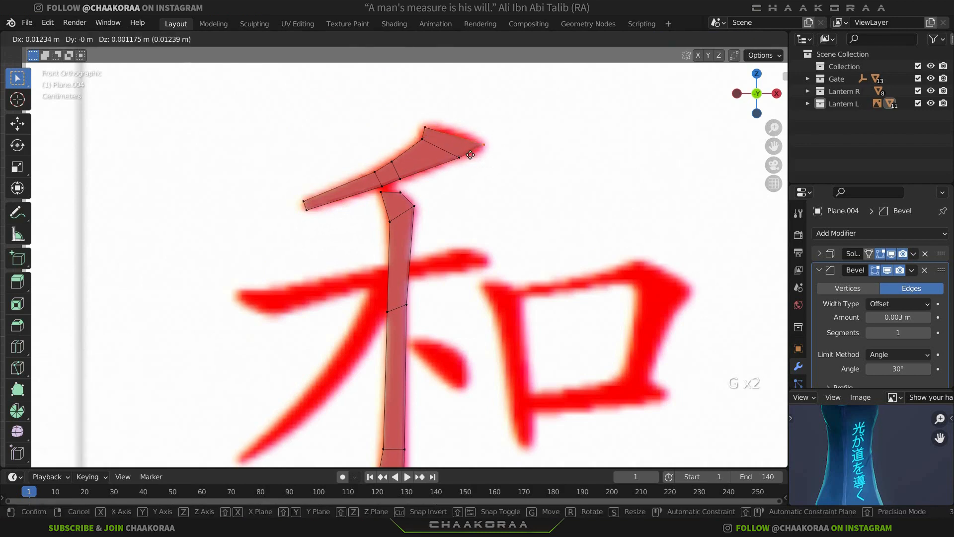
{"action": "left_click", "coordinate": [472, 156]}
Duplicate the vertical stroke's middle section, rotate it 31° and move it about -0.077 m in X onto the left-falling stroke
{"action": "middle_click_drag", "start_coordinate": [390, 294], "coordinate": [400, 207], "text": "shift"}
{"action": "left_click", "coordinate": [416, 198]}
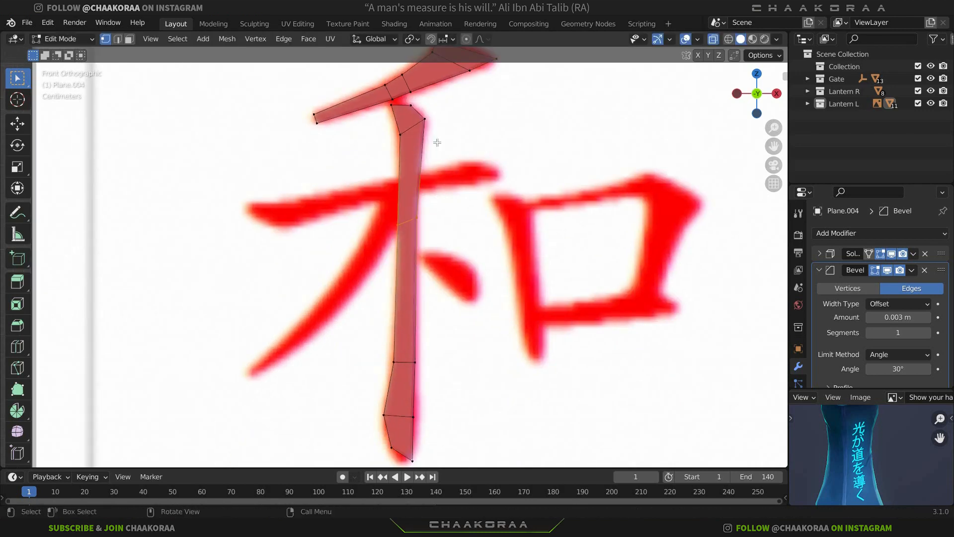
{"action": "key", "text": "r"}
{"action": "left_click", "coordinate": [463, 321]}
{"action": "key", "text": "g"}
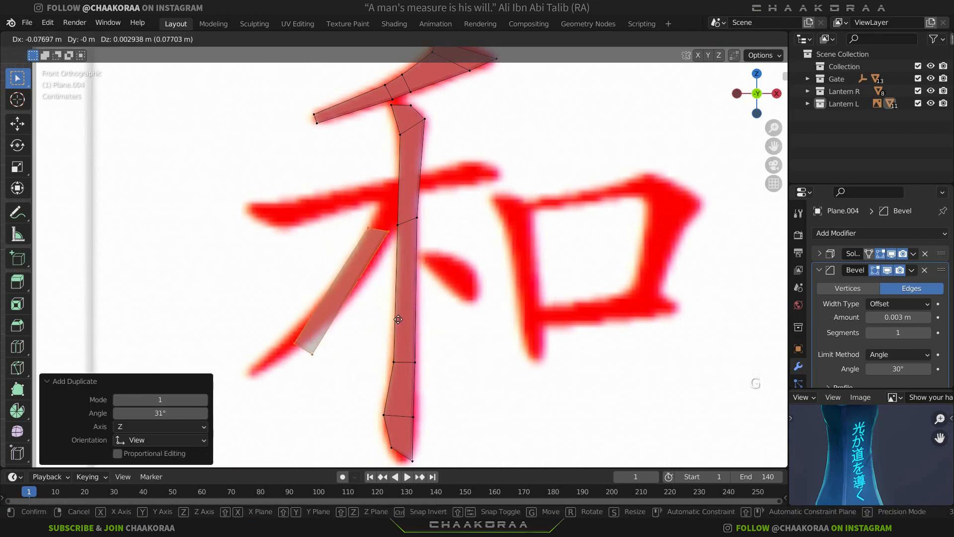
{"action": "left_click", "coordinate": [398, 319]}
Shorten the left-falling stroke's section and fit its end vertices to the reference width
{"action": "left_click_drag", "start_coordinate": [345, 324], "coordinate": [279, 371]}
{"action": "middle_click_drag", "start_coordinate": [395, 318], "coordinate": [472, 260], "text": "shift"}
{"action": "key", "text": "g"}
{"action": "left_click", "coordinate": [499, 215]}
{"action": "left_click", "coordinate": [467, 172]}
{"action": "key", "text": "g"}
{"action": "left_click", "coordinate": [468, 183]}
{"action": "left_click", "coordinate": [446, 170]}
{"action": "key", "text": "g"}
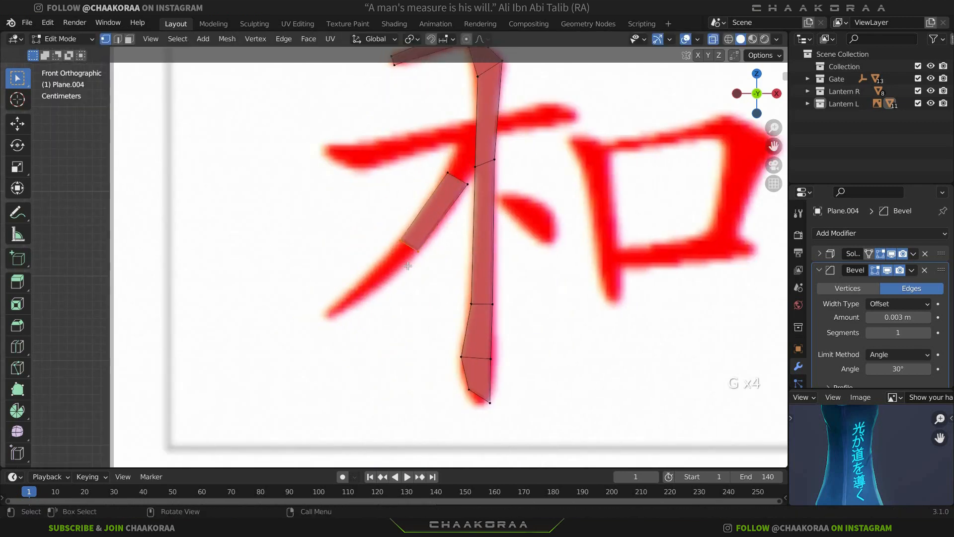
Extrude the left-falling stroke's lower end to the reference tip and narrow it
{"action": "key", "text": "e"}
{"action": "key", "text": "s"}
{"action": "left_click", "coordinate": [413, 276]}
{"action": "middle_click_drag", "start_coordinate": [413, 275], "coordinate": [390, 328], "text": "shift"}
Extend the left-falling stroke's upper end to meet the vertical stroke below the horizontal one
{"action": "left_click", "coordinate": [452, 234]}
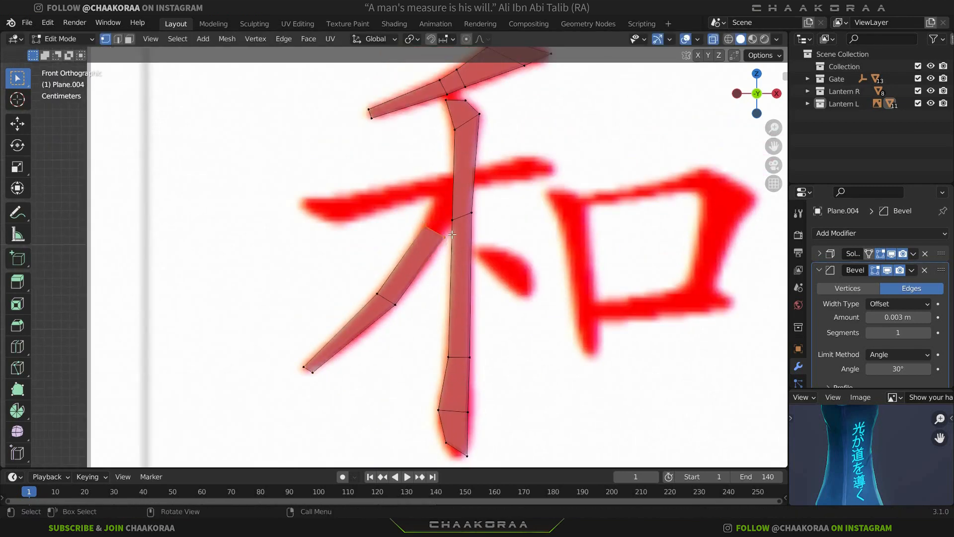
{"action": "left_click", "coordinate": [463, 194]}
{"action": "key", "text": "g"}
{"action": "left_click", "coordinate": [459, 185]}
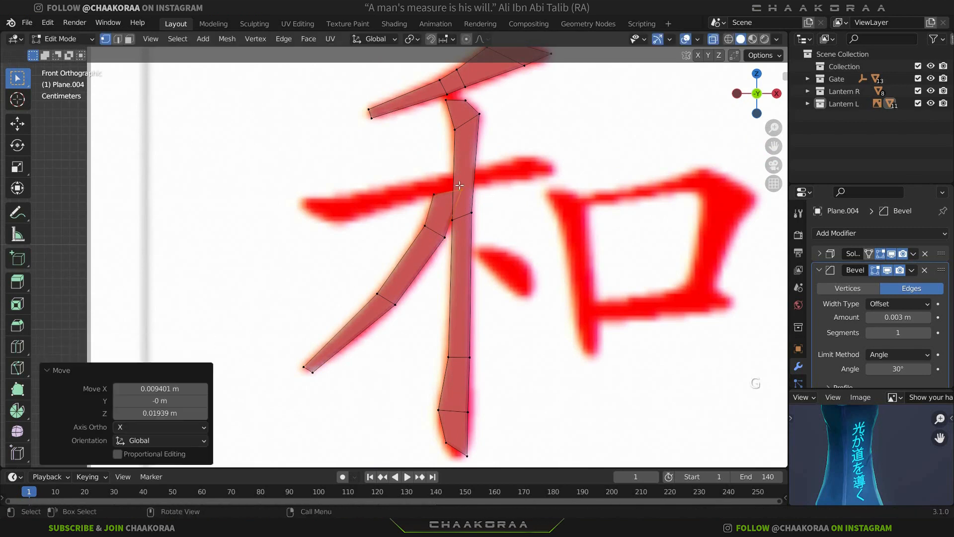
Extrude the left-falling stroke's top edge into the horizontal stroke and continue it to the right in two segments
{"action": "left_click", "coordinate": [452, 184]}
{"action": "left_click", "coordinate": [463, 183]}
{"action": "key", "text": "e"}
{"action": "left_click", "coordinate": [544, 181]}
{"action": "key", "text": "e"}
{"action": "left_click", "coordinate": [587, 175]}
Move the horizontal stroke's right-end vertices to form the slanted tip shown in the reference
{"action": "left_click", "coordinate": [546, 163]}
{"action": "key", "text": "g"}
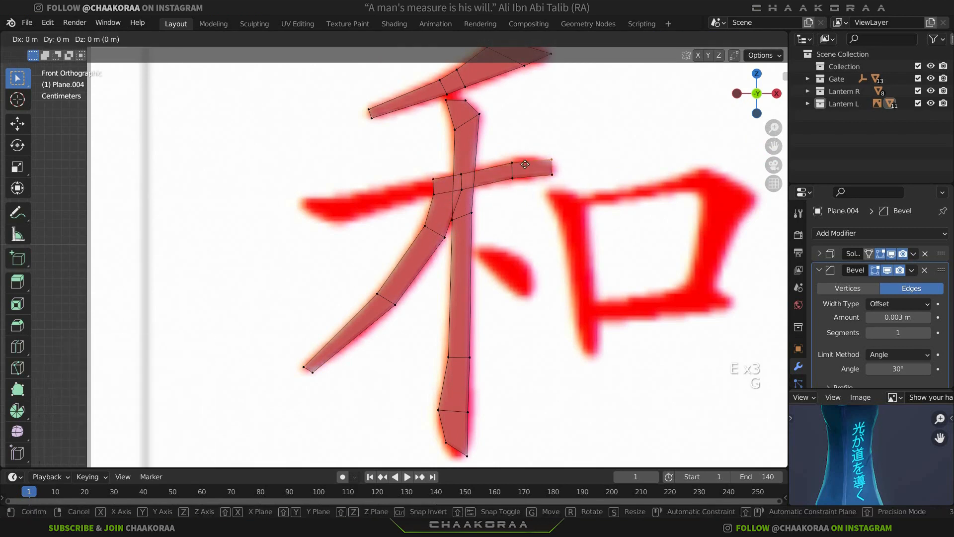
{"action": "left_click", "coordinate": [537, 185]}
{"action": "left_click_drag", "start_coordinate": [541, 148], "coordinate": [487, 171]}
{"action": "key", "text": "g"}
{"action": "left_click", "coordinate": [485, 168]}
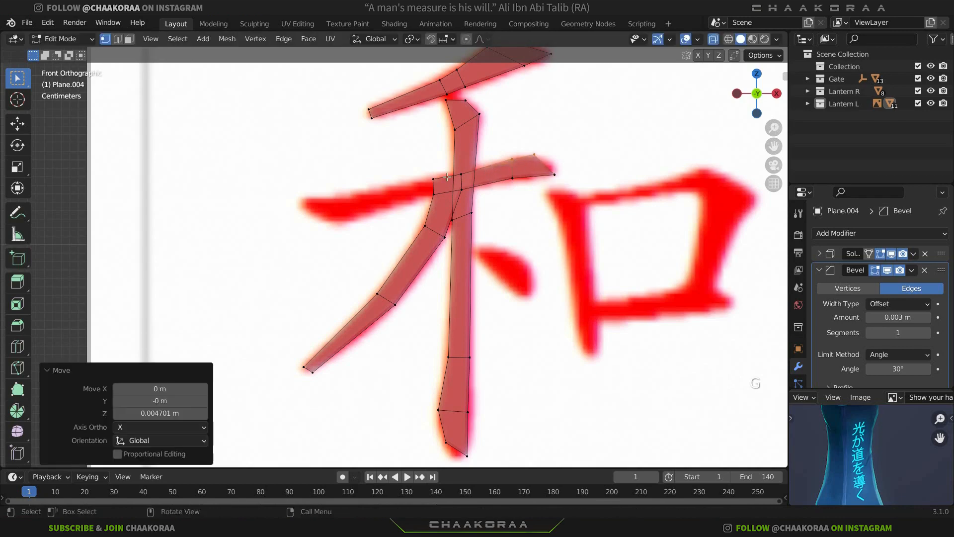
Extend the horizontal stroke of 和 to the left and fit its upper middle vertices to the reference
{"action": "left_click", "coordinate": [338, 220]}
{"action": "left_click", "coordinate": [451, 173]}
{"action": "key", "text": "g"}
{"action": "left_click", "coordinate": [454, 171]}
{"action": "left_click", "coordinate": [419, 183]}
{"action": "key", "text": "g"}
{"action": "left_click", "coordinate": [420, 182]}
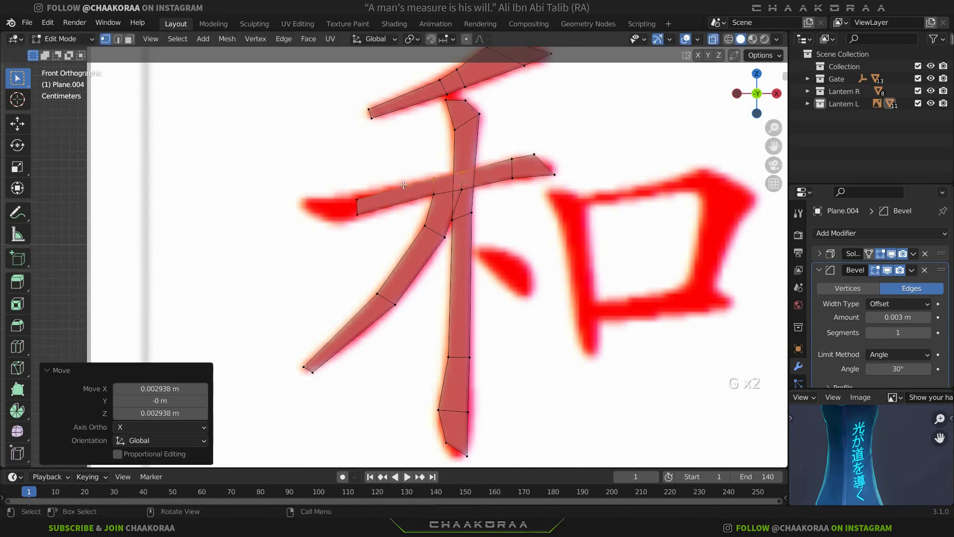
Extrude the horizontal stroke's left end and shape its pointed tip
{"action": "left_click", "coordinate": [347, 200]}
{"action": "left_click", "coordinate": [344, 230]}
{"action": "key", "text": "e"}
{"action": "key", "text": "g"}
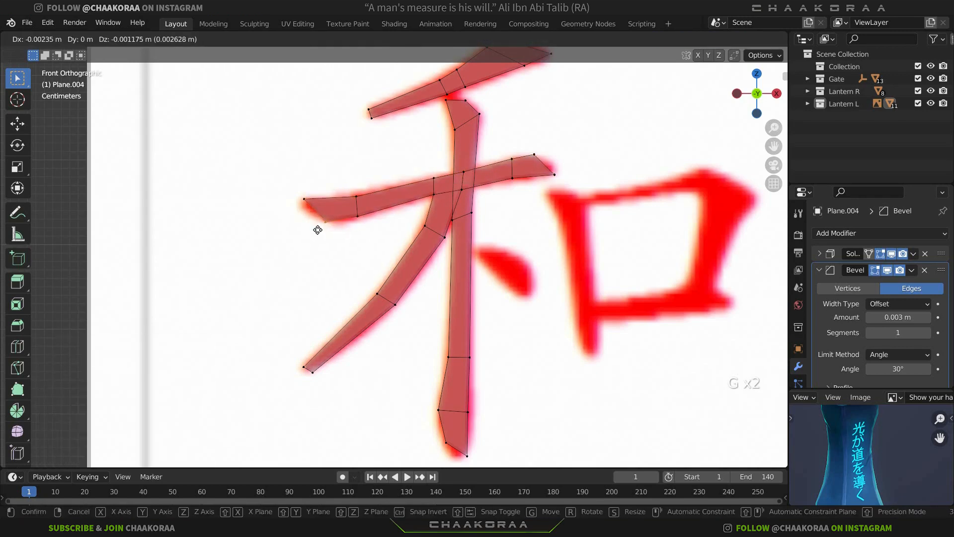
{"action": "left_click", "coordinate": [318, 229]}
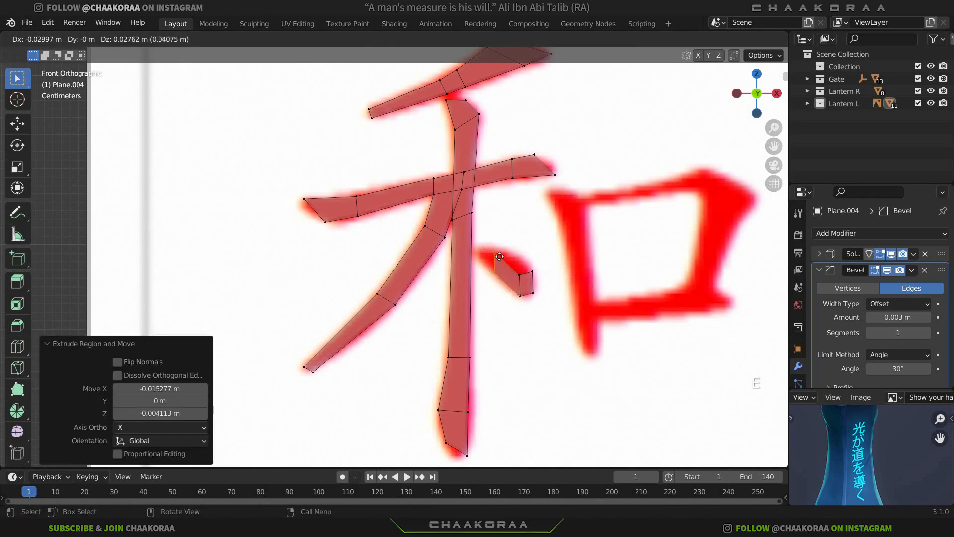
Scale the dot stroke's extruded edge to 0.389, fit it to the reference and finish editing the mesh
{"action": "key", "text": "s"}
{"action": "left_click", "coordinate": [482, 268]}
{"action": "key", "text": "g"}
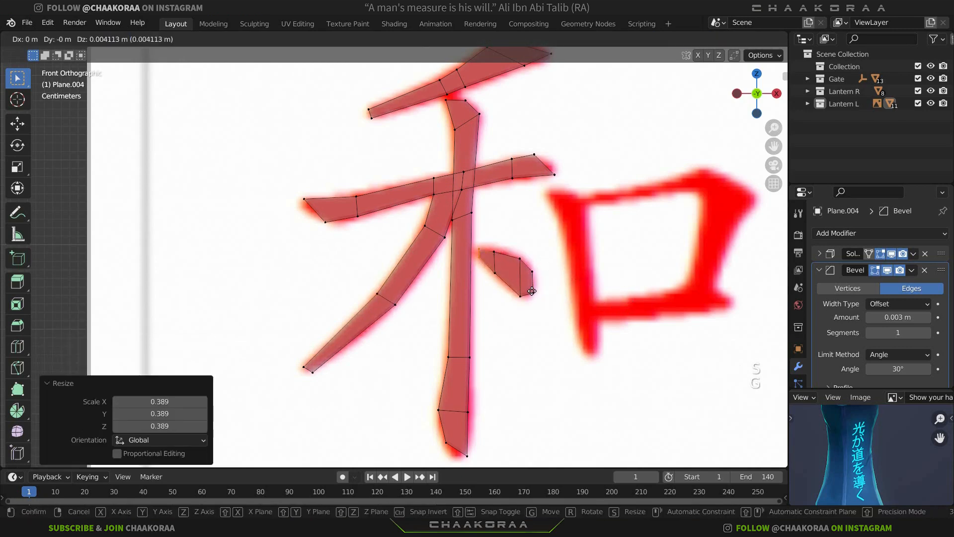
{"action": "key", "text": "g"}
{"action": "key", "text": "g"}
{"action": "left_click", "coordinate": [521, 302]}
{"action": "key", "text": "Tab"}
{"action": "key", "text": "alt+z"}
Move the characters 有, 上 and 禾 off the reference chart and stack them in a column beside the lantern
{"action": "middle_click_drag", "start_coordinate": [507, 272], "coordinate": [467, 233]}
{"action": "scroll", "coordinate": [369, 276], "scroll_direction": "down", "scroll_amount": 5}
{"action": "left_click", "coordinate": [467, 188], "text": "shift"}
{"action": "key", "text": "KP_1"}
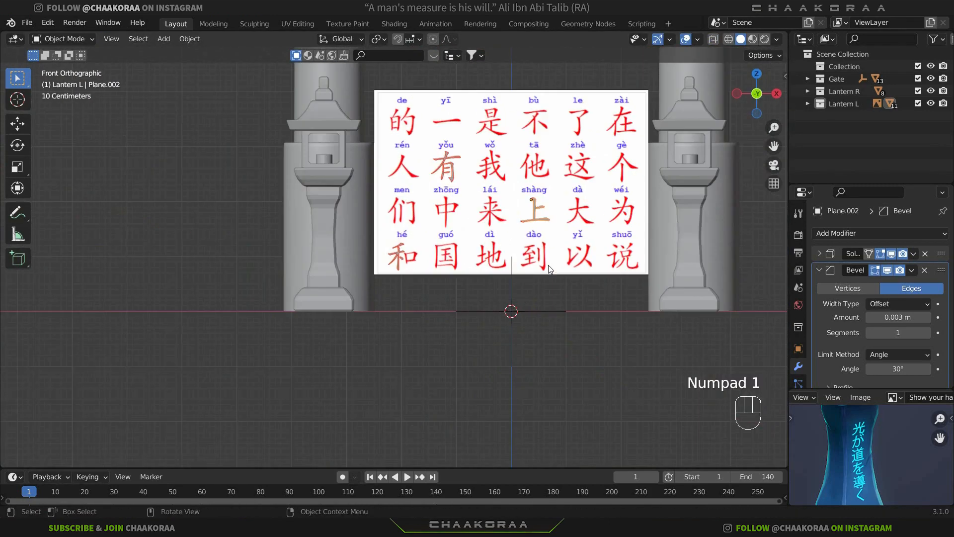
{"action": "key", "text": "g"}
{"action": "scroll", "coordinate": [547, 256], "scroll_direction": "down", "scroll_amount": 2}
{"action": "key", "text": "g"}
{"action": "key", "text": "g"}
{"action": "key", "text": "x"}
{"action": "key", "text": "g"}
{"action": "key", "text": "x"}
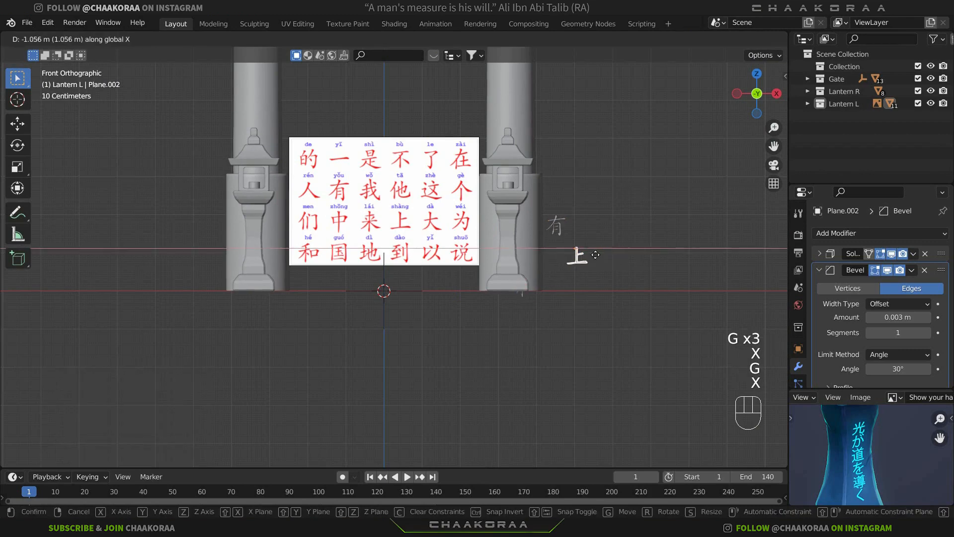
{"action": "left_click", "coordinate": [533, 294]}
{"action": "left_click", "coordinate": [556, 293], "text": "shift"}
{"action": "scroll", "coordinate": [566, 247], "scroll_direction": "up", "scroll_amount": 2}
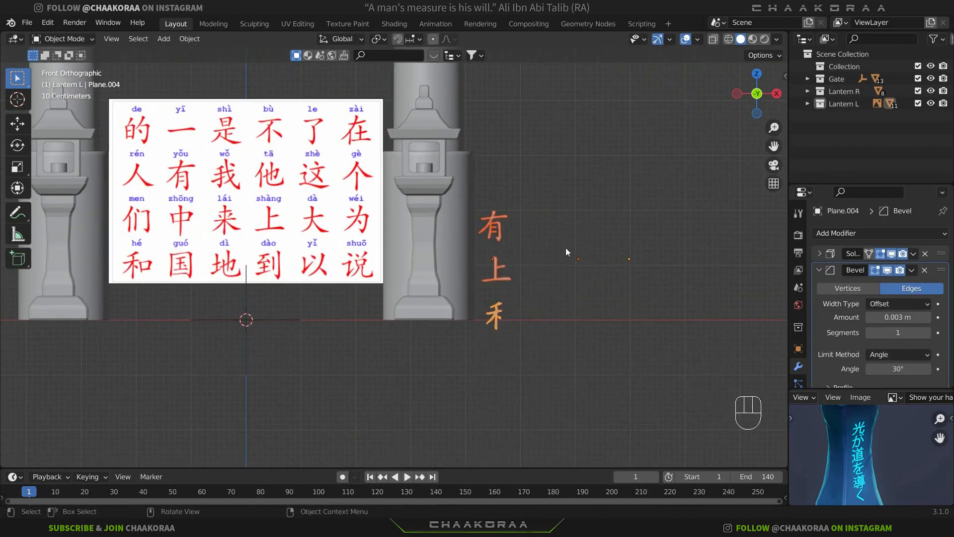
Set the origins of the three selected characters to their geometry
{"action": "right_click", "coordinate": [565, 247]}
{"action": "mouse_move", "coordinate": [496, 302]}
{"action": "left_click", "coordinate": [631, 312]}
Tighten the vertical spacing of the character column and scale 有 to about 0.776 and 上 to about 0.708
{"action": "scroll", "coordinate": [525, 241], "scroll_direction": "up", "scroll_amount": 3}
{"action": "key", "text": "g"}
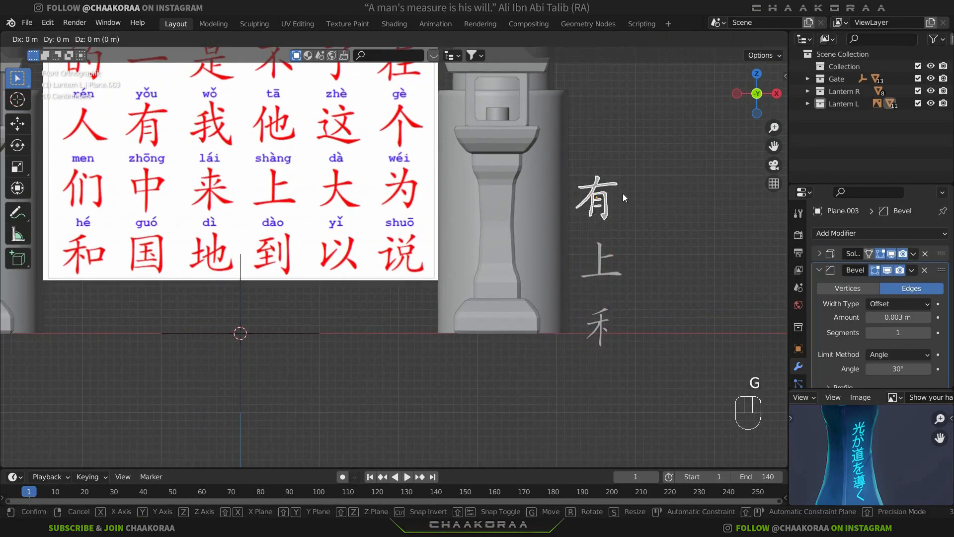
{"action": "key", "text": "z"}
{"action": "left_click", "coordinate": [632, 255]}
{"action": "key", "text": "s"}
{"action": "key", "text": "s"}
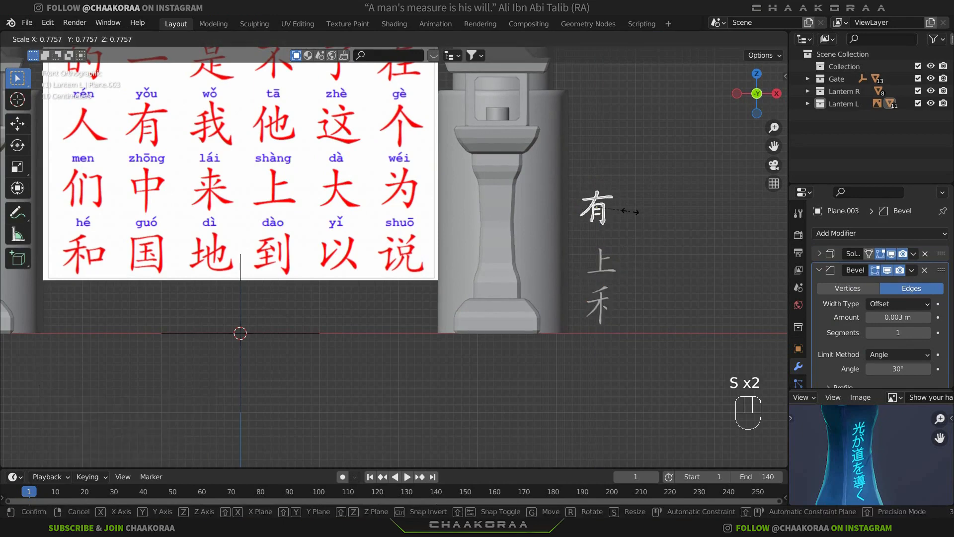
{"action": "key", "text": "s"}
{"action": "left_click", "coordinate": [660, 252]}
Align the characters by setting their X location to 4 m
{"action": "key", "text": "n"}
{"action": "key", "text": "Return"}
{"action": "left_click", "coordinate": [601, 263]}
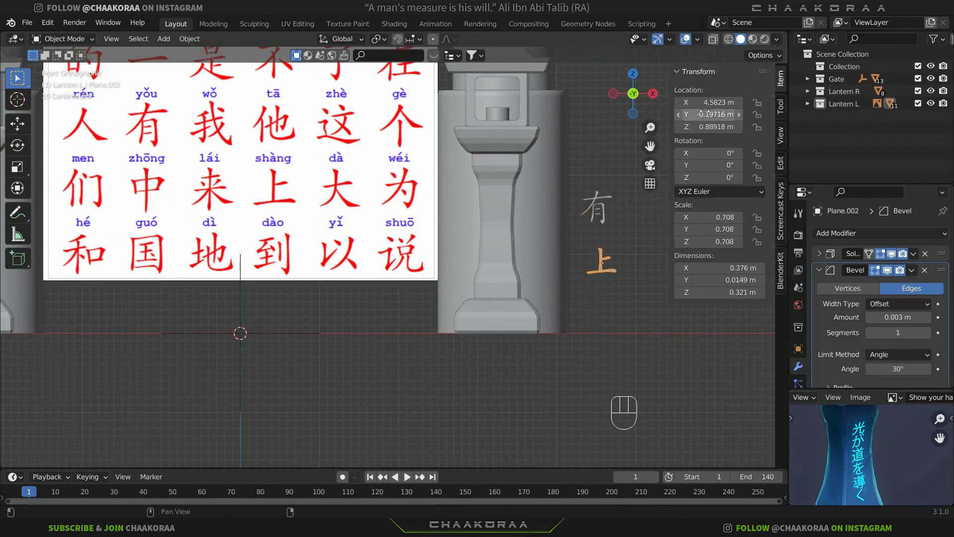
Move the three characters about -4.26 m along Y in front of the lantern, excluding the Gate collection meanwhile
{"action": "middle_click_drag", "start_coordinate": [596, 266], "coordinate": [531, 279]}
{"action": "left_click", "coordinate": [918, 79]}
{"action": "key", "text": "g"}
{"action": "key", "text": "y"}
{"action": "left_click", "coordinate": [338, 279]}
{"action": "left_click", "coordinate": [917, 79]}
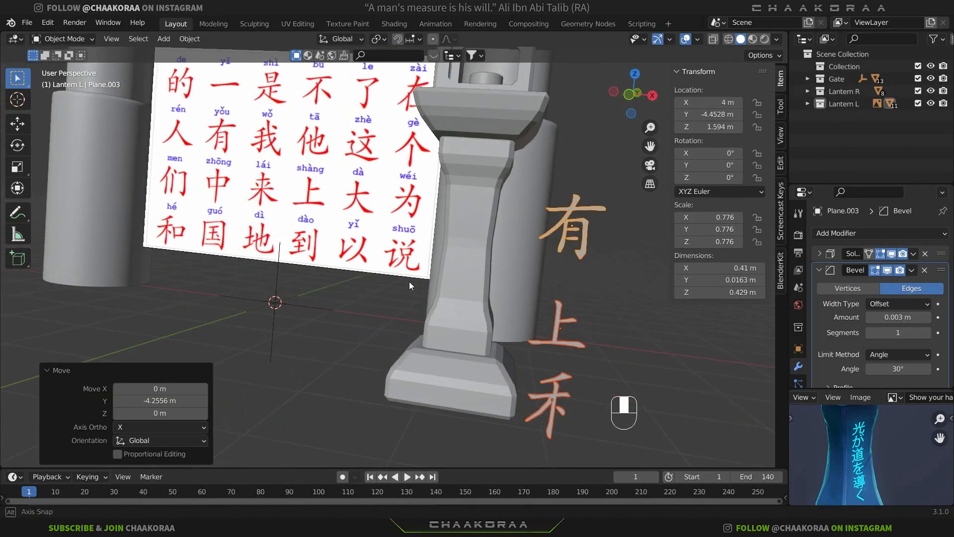
Hide the reference chart image Empty.001 and move it into the collection named Collection
{"action": "key", "text": "KP_1"}
{"action": "key", "text": "n"}
{"action": "left_click", "coordinate": [877, 103]}
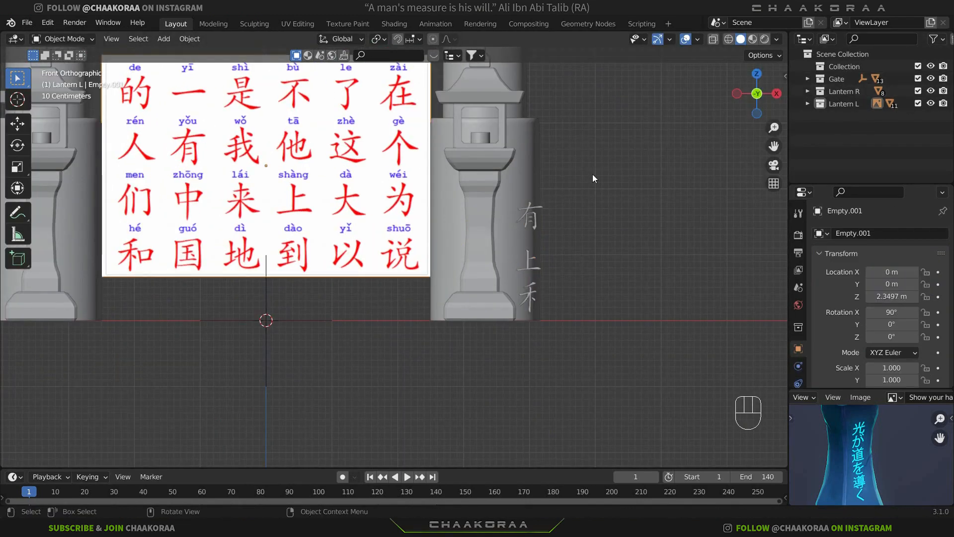
{"action": "left_click", "coordinate": [807, 79]}
{"action": "scroll", "coordinate": [840, 114], "scroll_direction": "down", "scroll_amount": 3}
{"action": "left_click", "coordinate": [855, 146]}
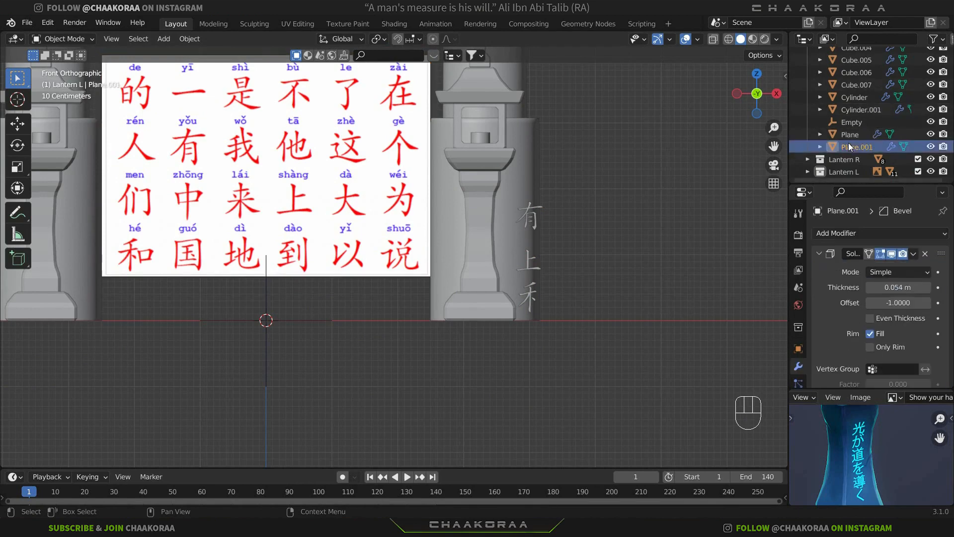
{"action": "scroll", "coordinate": [807, 90], "scroll_direction": "up", "scroll_amount": 3}
{"action": "scroll", "coordinate": [807, 85], "scroll_direction": "down", "scroll_amount": 8}
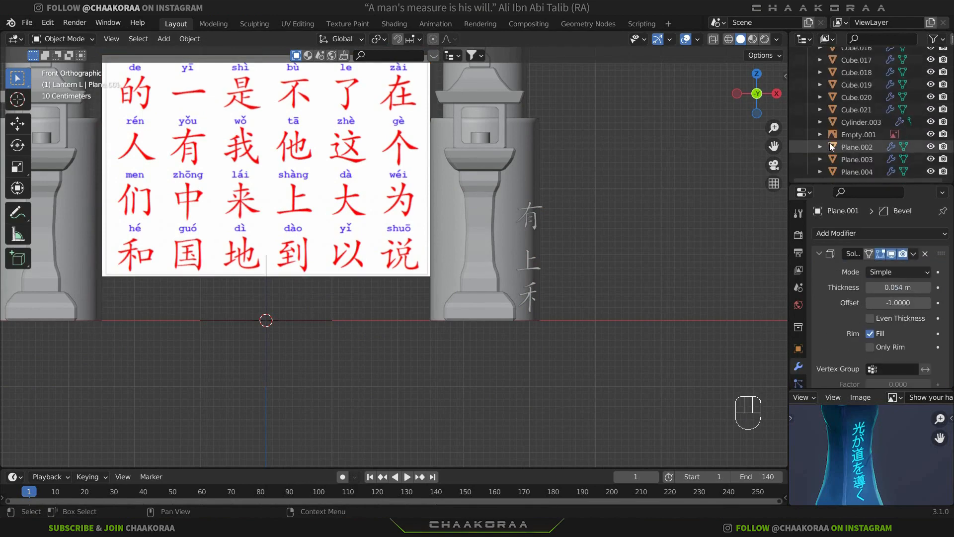
{"action": "left_click", "coordinate": [858, 135]}
{"action": "left_click", "coordinate": [930, 134]}
{"action": "scroll", "coordinate": [874, 124], "scroll_direction": "up", "scroll_amount": 8}
{"action": "key", "text": "m"}
{"action": "left_click", "coordinate": [815, 167]}
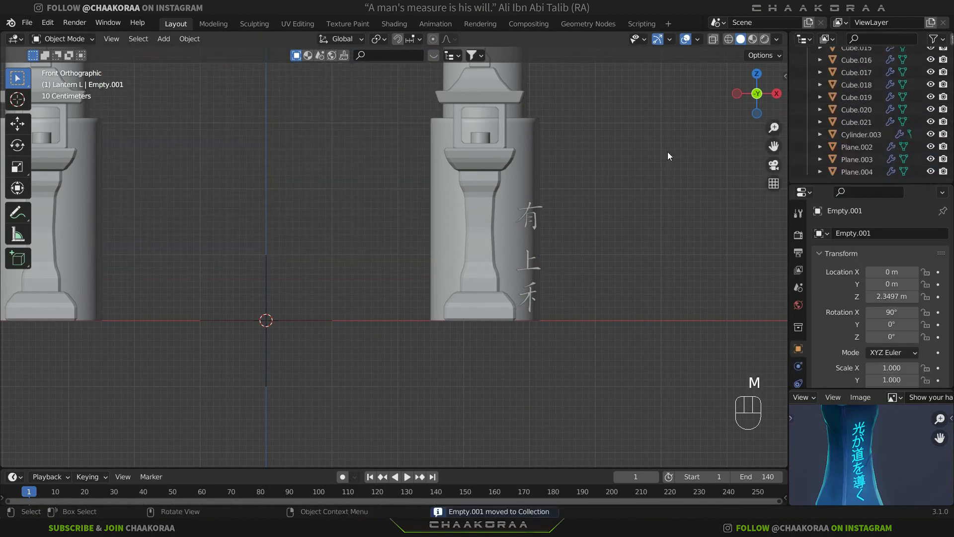
Move 有 down along Z to even out the spacing of the character column
{"action": "middle_click_drag", "start_coordinate": [491, 226], "coordinate": [666, 347]}
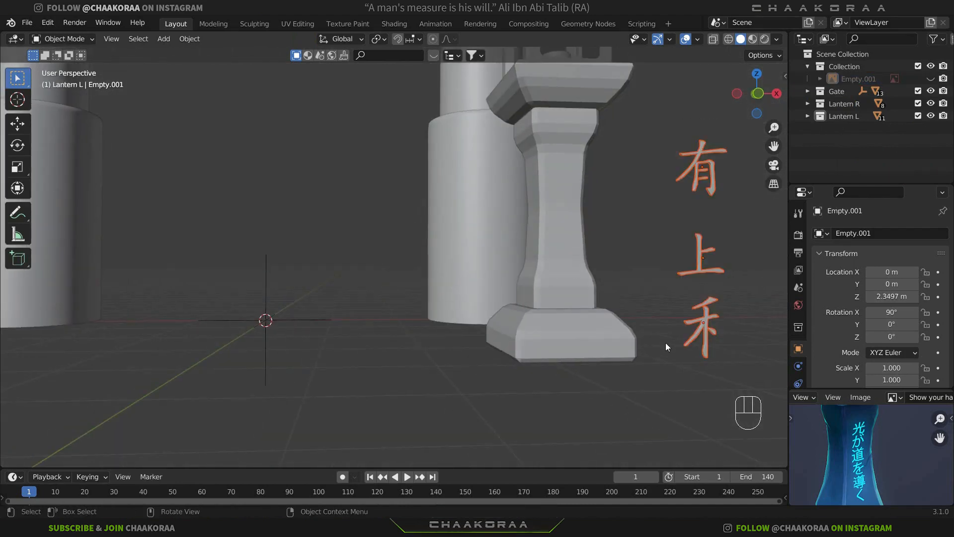
{"action": "key", "text": "KP_1"}
{"action": "left_click", "coordinate": [546, 268]}
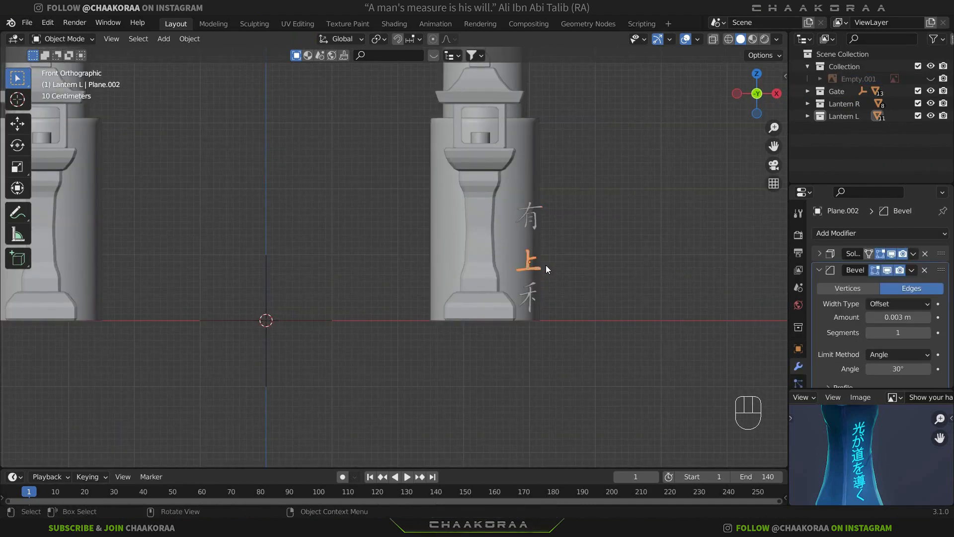
{"action": "scroll", "coordinate": [545, 264], "scroll_direction": "up", "scroll_amount": 3}
{"action": "left_click", "coordinate": [628, 194]}
{"action": "key", "text": "g"}
{"action": "key", "text": "z"}
{"action": "left_click", "coordinate": [671, 209]}
Move the three characters about -0.76 m in X and 0.4 m in Z onto the lantern shaft and scale them to 0.565
{"action": "middle_click_drag", "start_coordinate": [671, 209], "coordinate": [568, 278]}
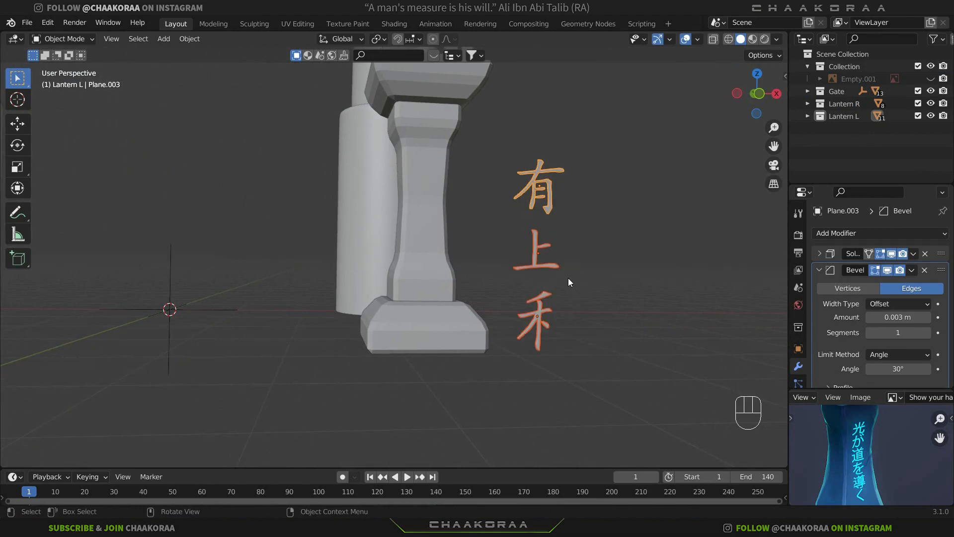
{"action": "key", "text": "KP_1"}
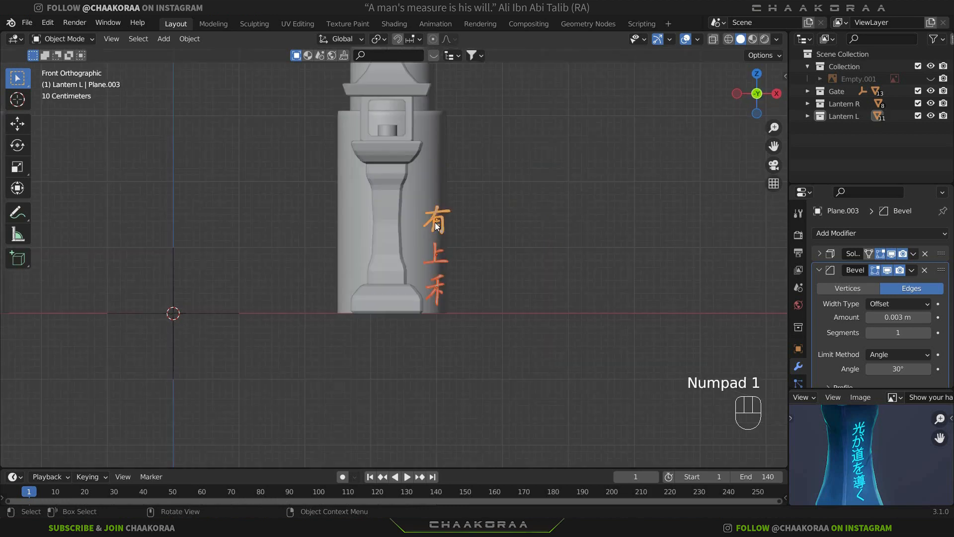
{"action": "key", "text": "g"}
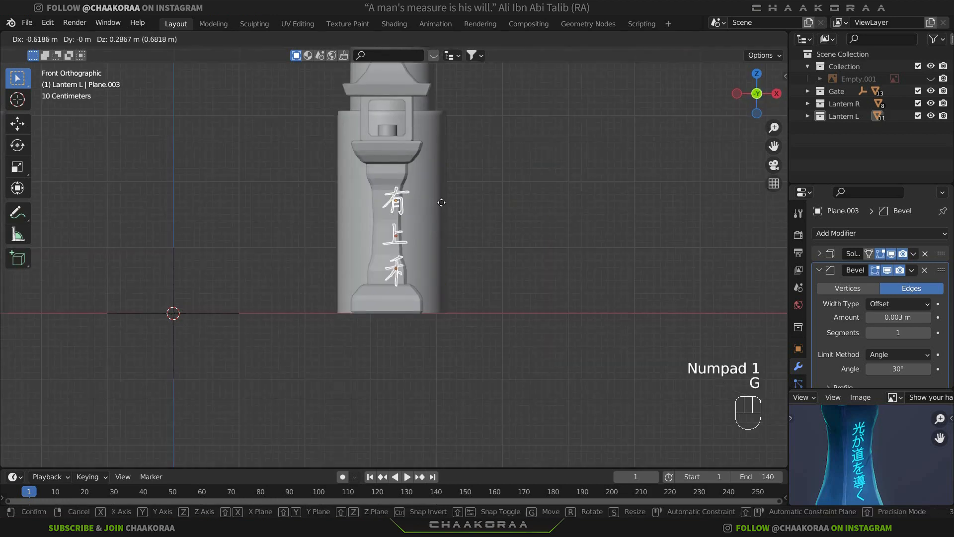
{"action": "left_click", "coordinate": [435, 195]}
{"action": "scroll", "coordinate": [566, 224], "scroll_direction": "up", "scroll_amount": 4}
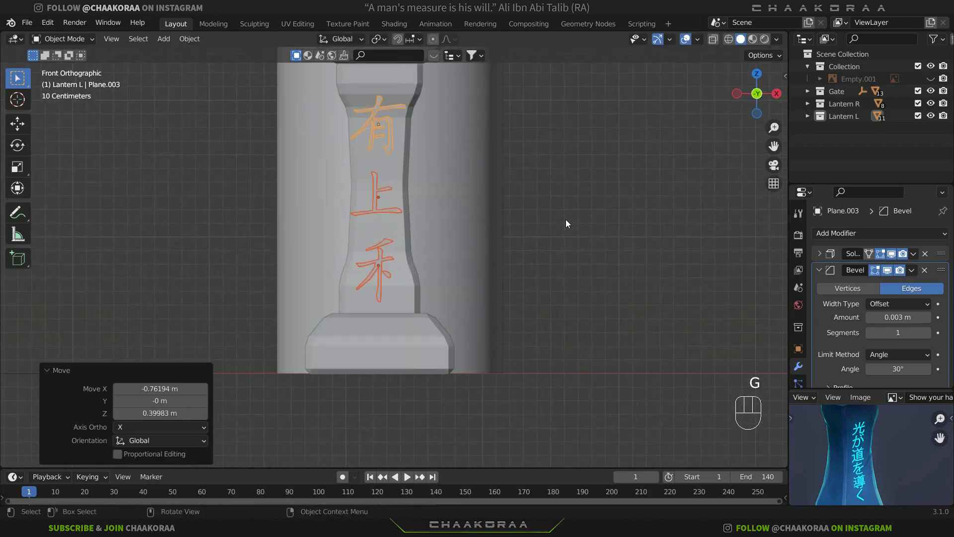
{"action": "key", "text": "s"}
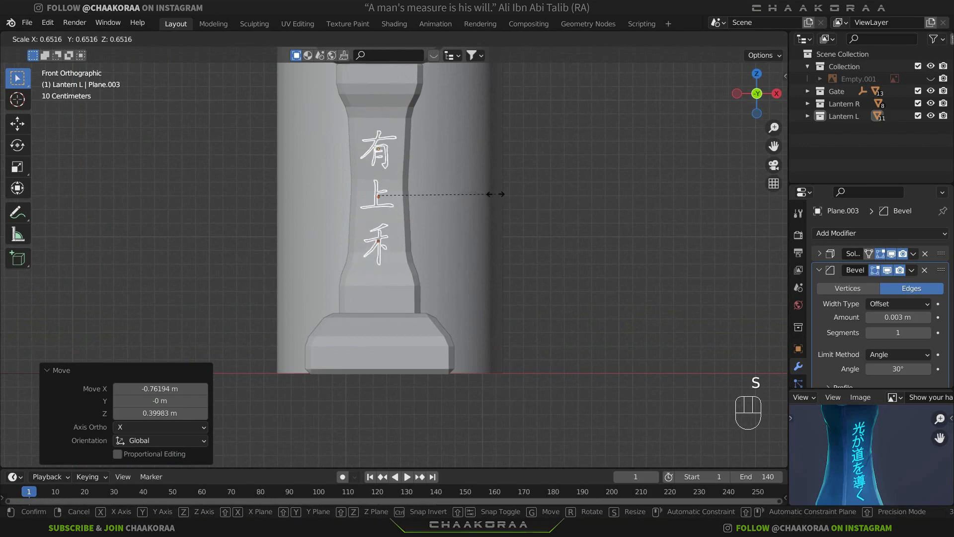
{"action": "left_click", "coordinate": [479, 190]}
Move the three characters about 0.864 m in Y and 0.026 m in Z, close to the lantern shaft's front face
{"action": "middle_click_drag", "start_coordinate": [428, 195], "coordinate": [366, 224]}
{"action": "key", "text": "KP_3"}
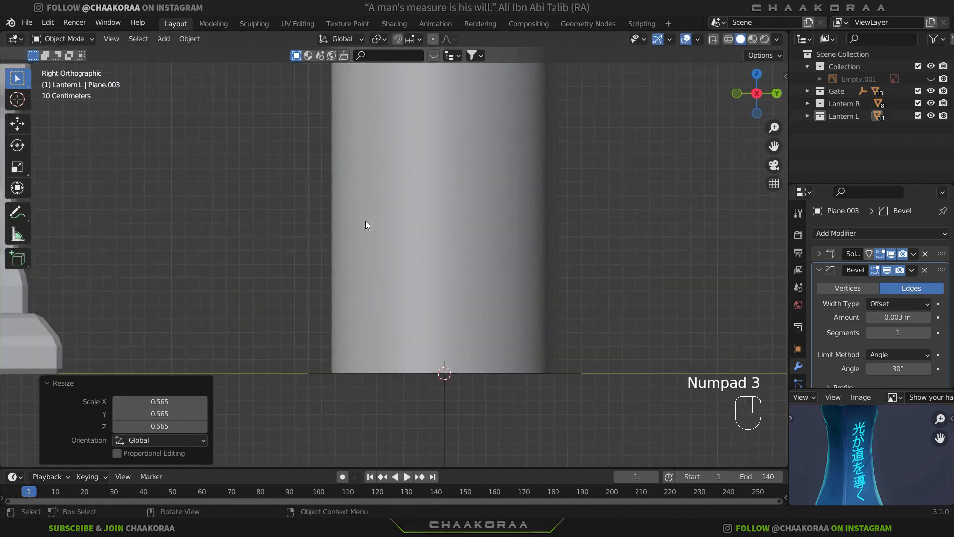
{"action": "scroll", "coordinate": [326, 249], "scroll_direction": "down", "scroll_amount": 4}
{"action": "middle_click_drag", "start_coordinate": [326, 249], "coordinate": [363, 237], "text": "shift"}
{"action": "scroll", "coordinate": [363, 237], "scroll_direction": "up", "scroll_amount": 2}
{"action": "key", "text": "g"}
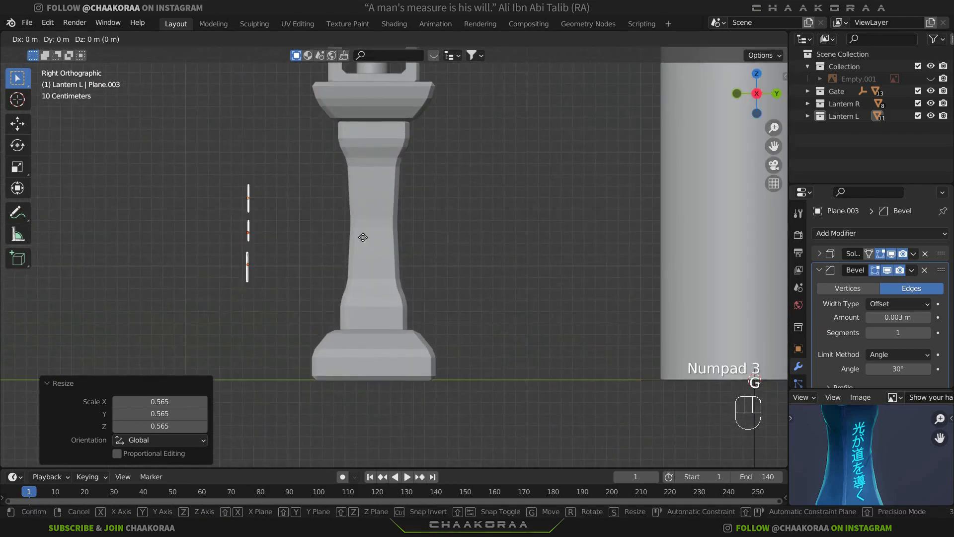
{"action": "left_click", "coordinate": [461, 234]}
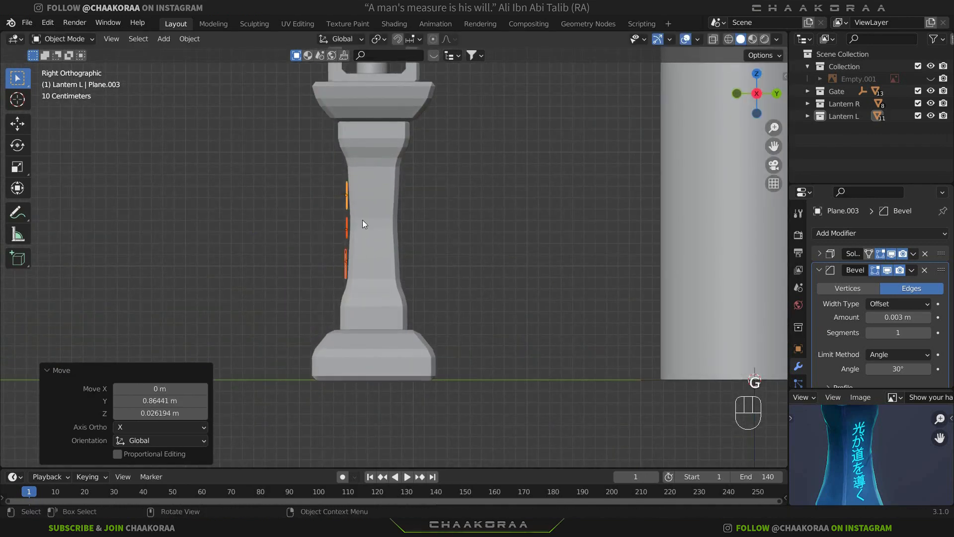
Nudge the three characters about 0.012 m further along Y so they touch the lantern shaft
{"action": "scroll", "coordinate": [362, 220], "scroll_direction": "up", "scroll_amount": 2}
{"action": "middle_click_drag", "start_coordinate": [362, 220], "coordinate": [490, 211], "text": "shift"}
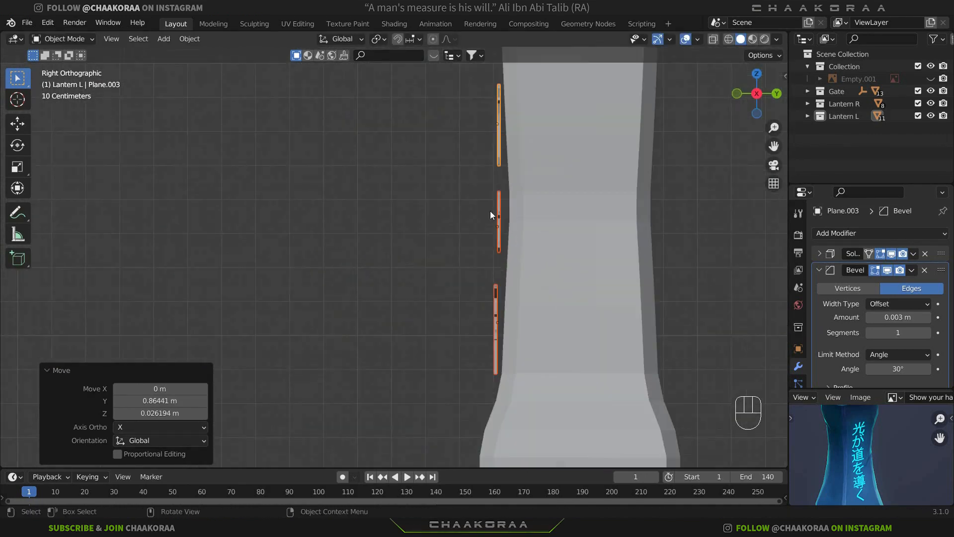
{"action": "key", "text": "g"}
{"action": "left_click", "coordinate": [535, 240]}
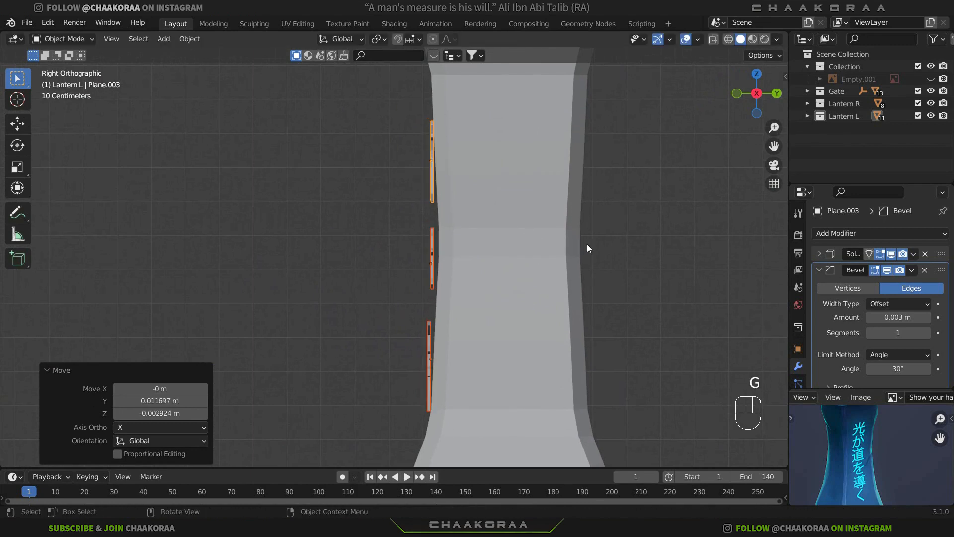
{"action": "left_click", "coordinate": [818, 252]}
{"action": "left_click_drag", "start_coordinate": [897, 288], "coordinate": [922, 288]}
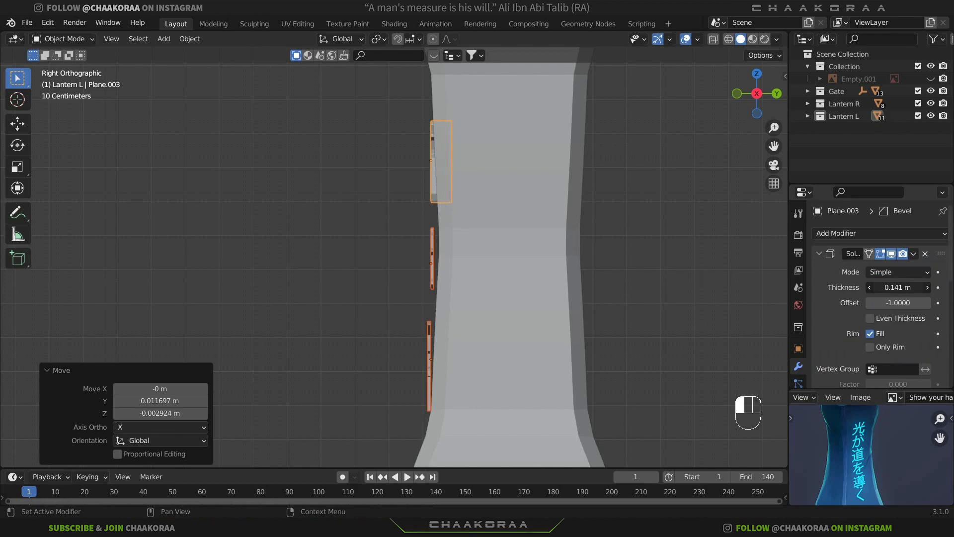
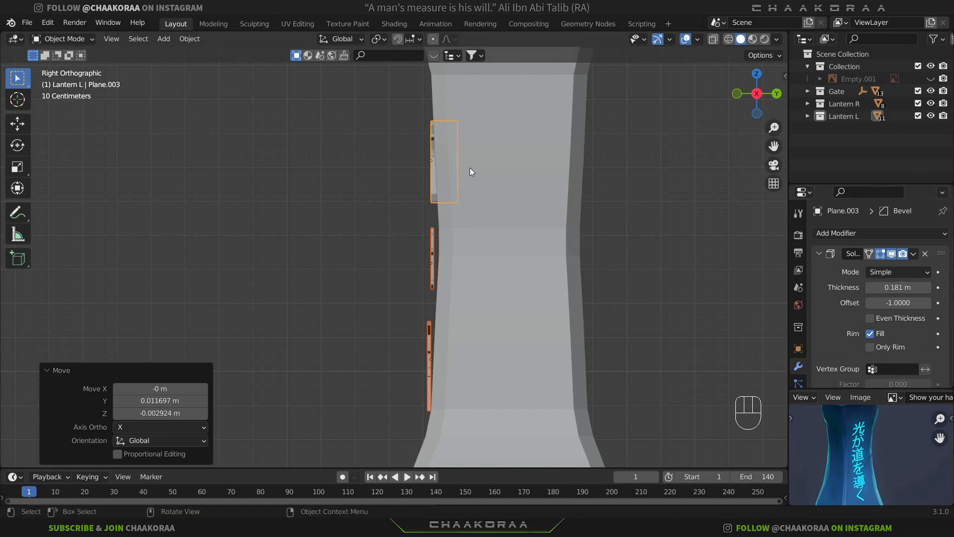
{"action": "key", "text": "ctrl+z"}
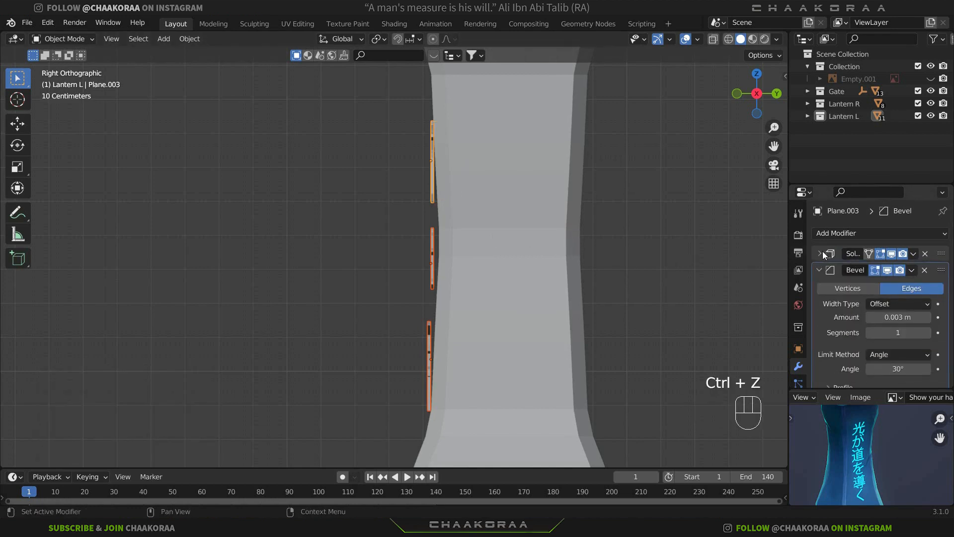
Increase the Solidify thickness of all three selected characters together to about 0.192 m
{"action": "left_click", "coordinate": [821, 251]}
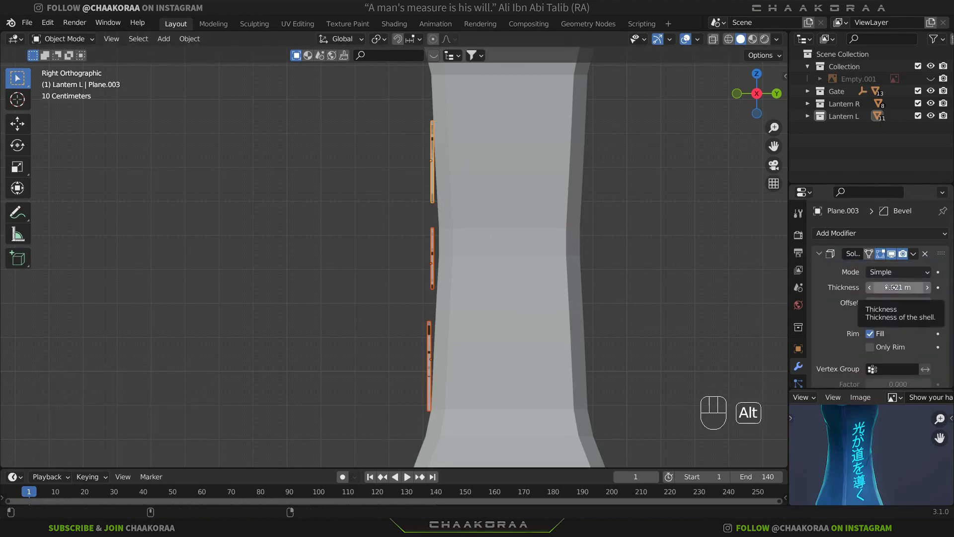
{"action": "left_click_drag", "start_coordinate": [894, 287], "coordinate": [922, 287], "text": "alt+shift"}
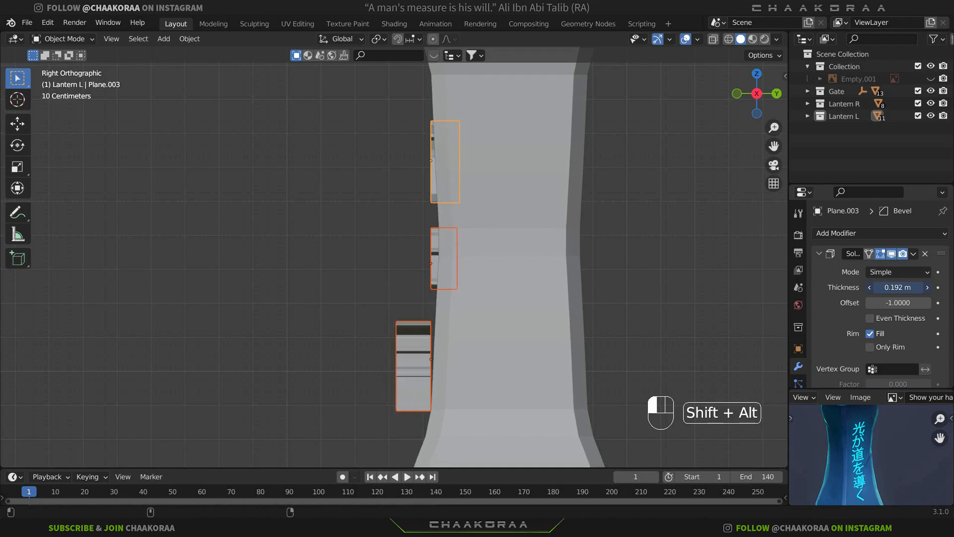
Open the bottom character 禾 in Edit Mode and select its entire mesh
{"action": "left_click", "coordinate": [412, 341]}
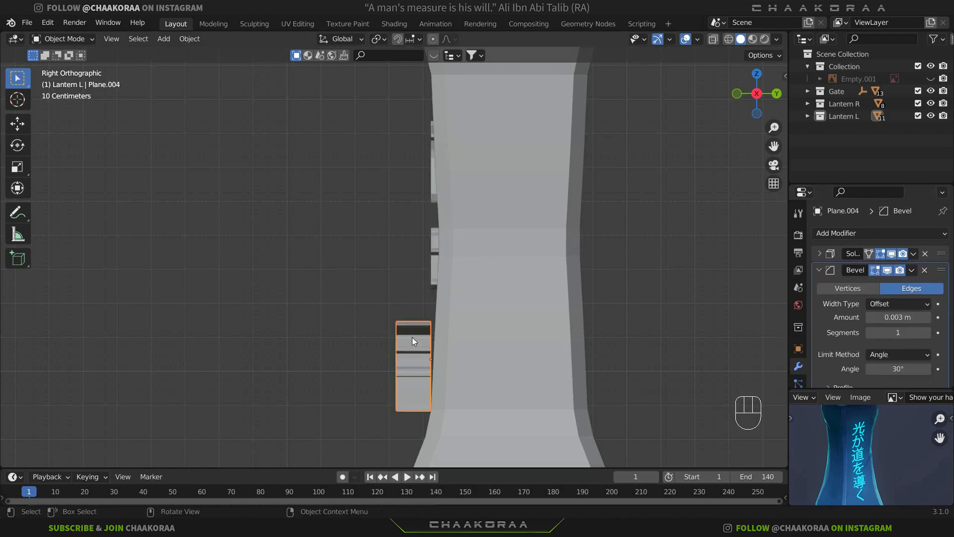
{"action": "key", "text": "Tab"}
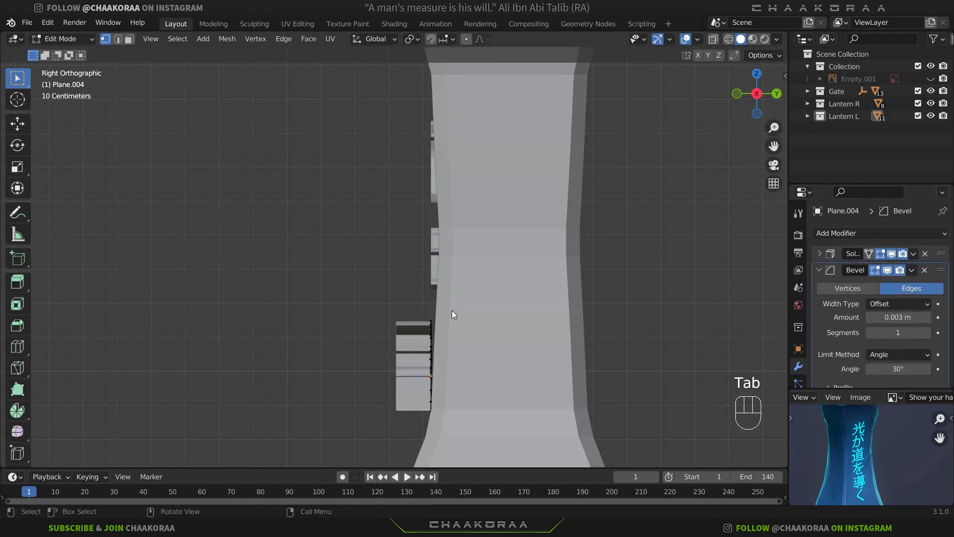
{"action": "key", "text": "a"}
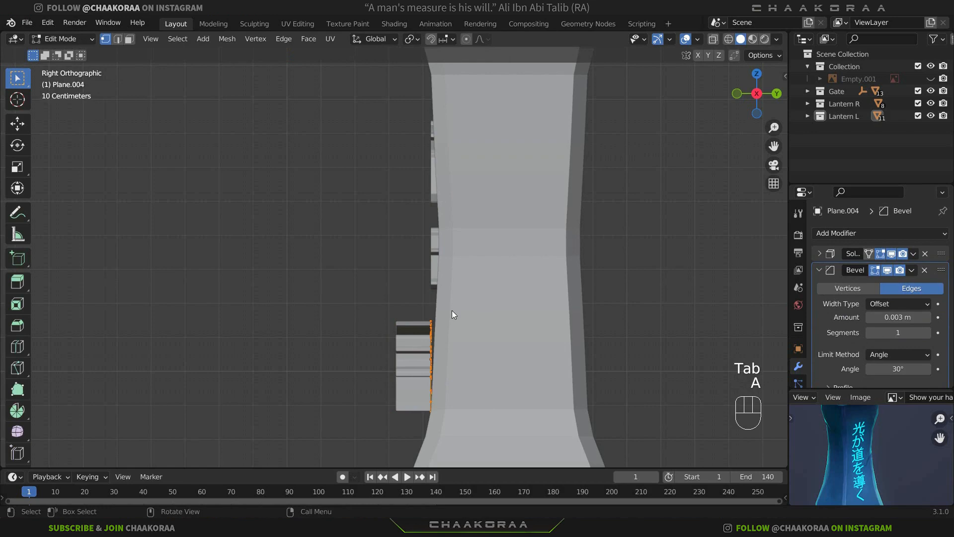
{"action": "key", "text": "shift+n"}
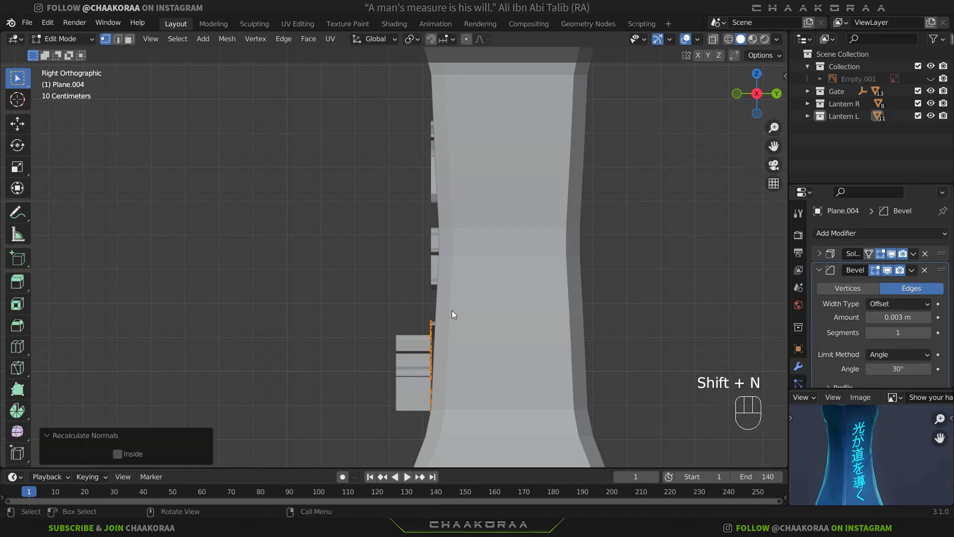
{"action": "middle_click_drag", "start_coordinate": [451, 310], "coordinate": [473, 307]}
{"action": "key", "text": "ctrl+z"}
Flip the normals of the bottom character 禾's whole mesh and return to Object Mode
{"action": "key", "text": "a"}
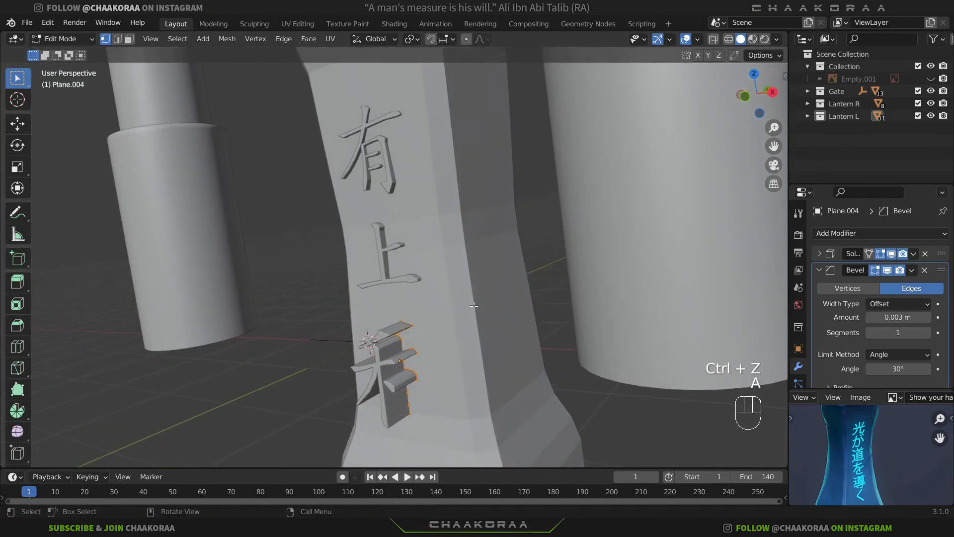
{"action": "key", "text": "alt+n"}
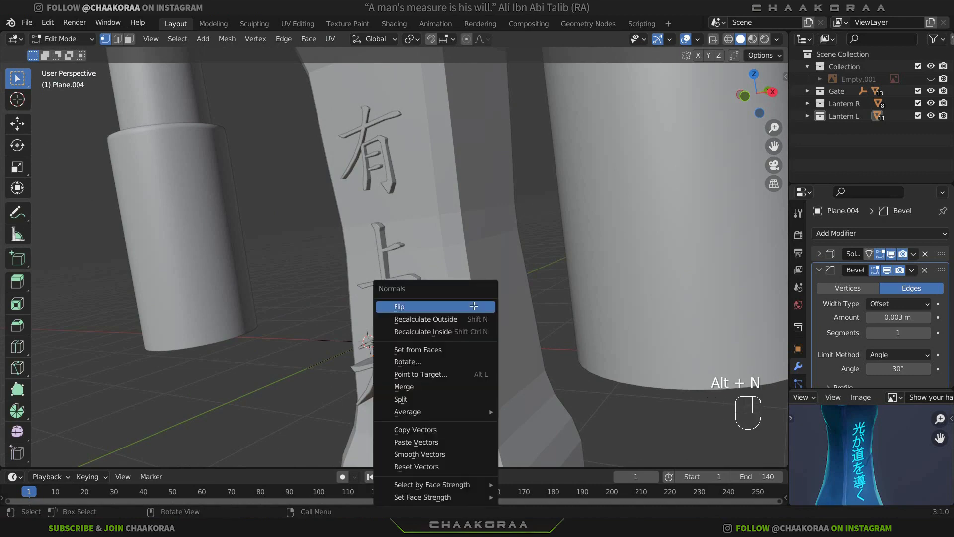
{"action": "left_click", "coordinate": [474, 305]}
{"action": "middle_click_drag", "start_coordinate": [473, 305], "coordinate": [330, 308]}
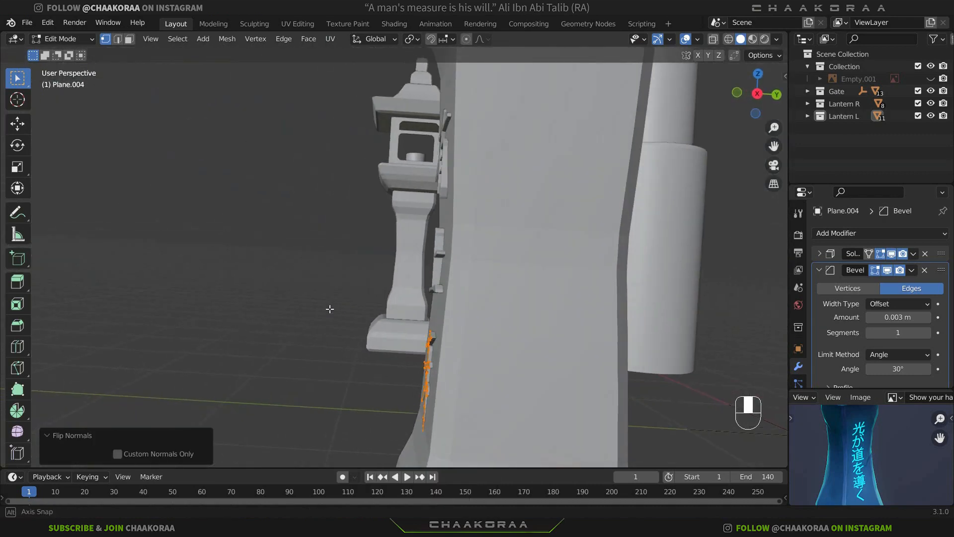
{"action": "key", "text": "Tab"}
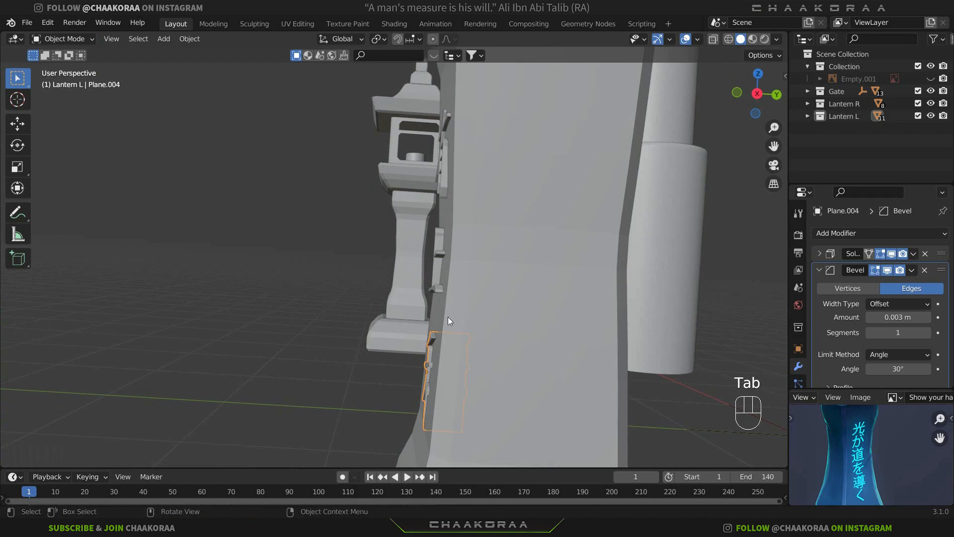
Select 上 and 有 together with 禾 and move all three about -0.021 m along Y, out from the shaft
{"action": "left_click", "coordinate": [435, 243], "text": "shift"}
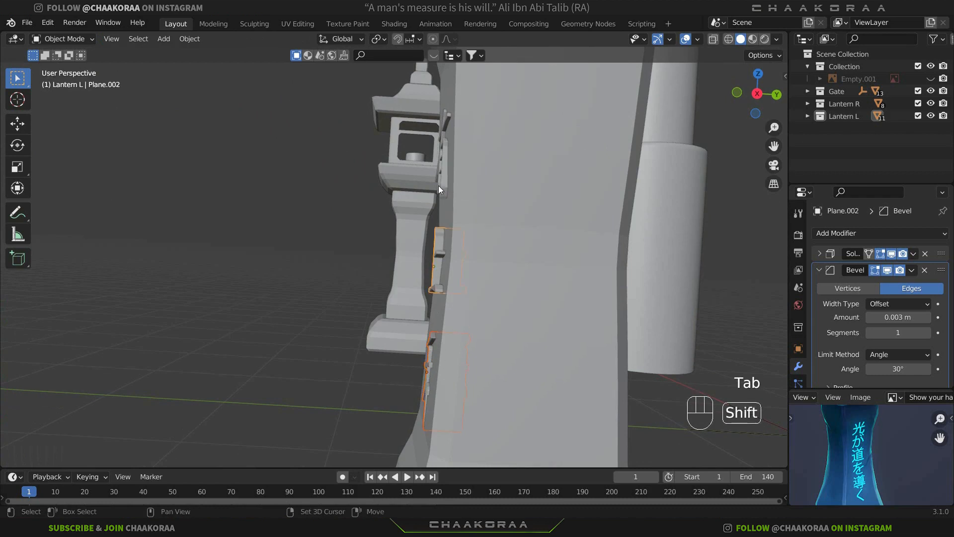
{"action": "left_click", "coordinate": [445, 181], "text": "shift"}
{"action": "key", "text": "g"}
{"action": "key", "text": "y"}
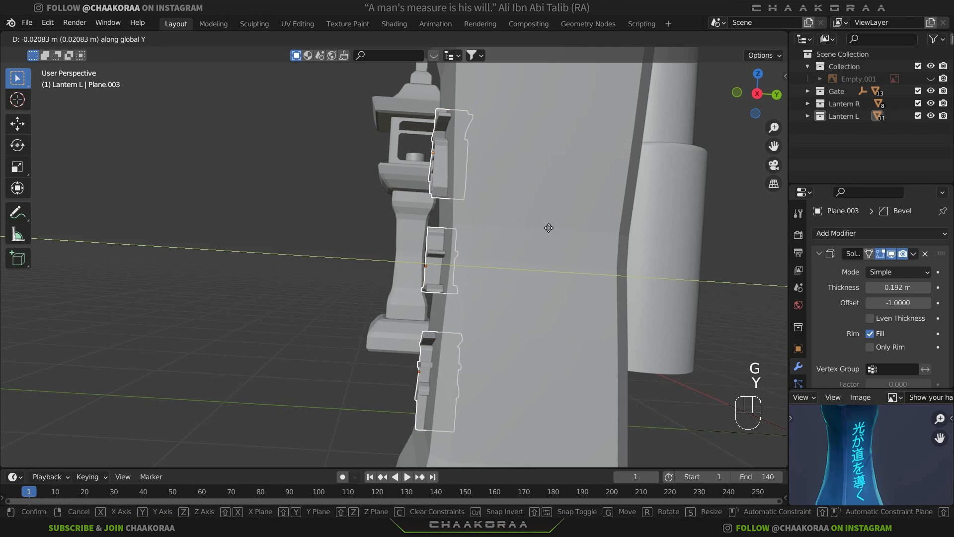
{"action": "left_click", "coordinate": [548, 227]}
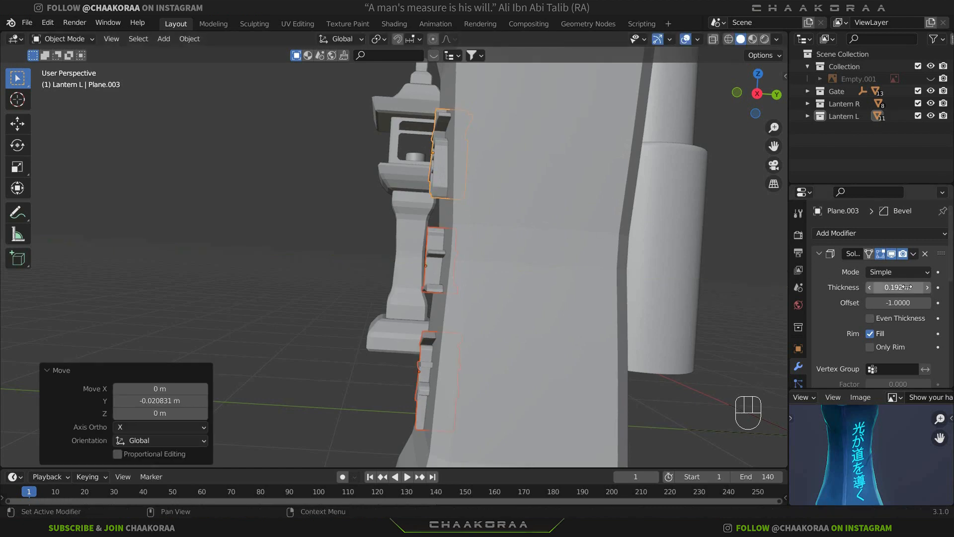
Reduce the Solidify thickness of all three characters to 0.077 m and shift them slightly upward towards the shaft in side view
{"action": "left_click_drag", "start_coordinate": [907, 287], "coordinate": [829, 287], "text": "alt+shift"}
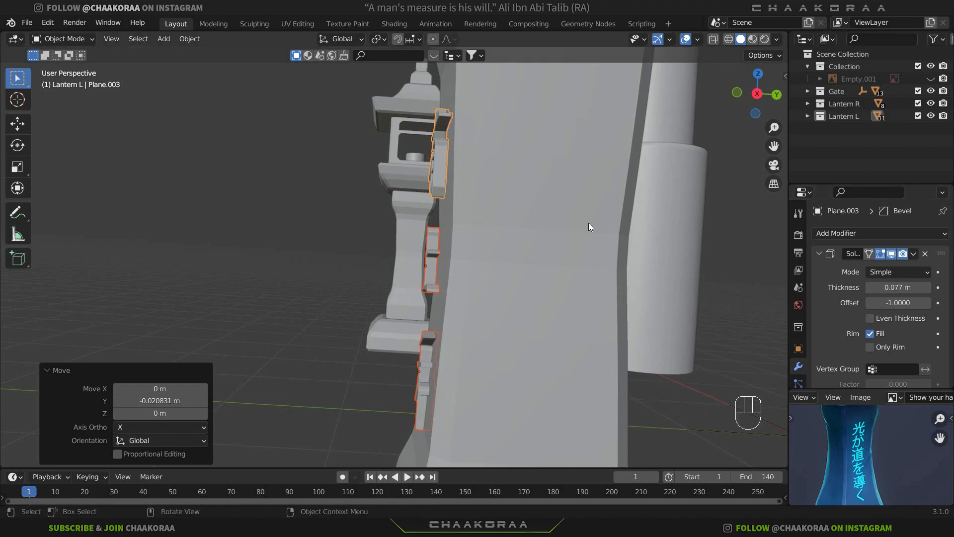
{"action": "key", "text": "KP_3"}
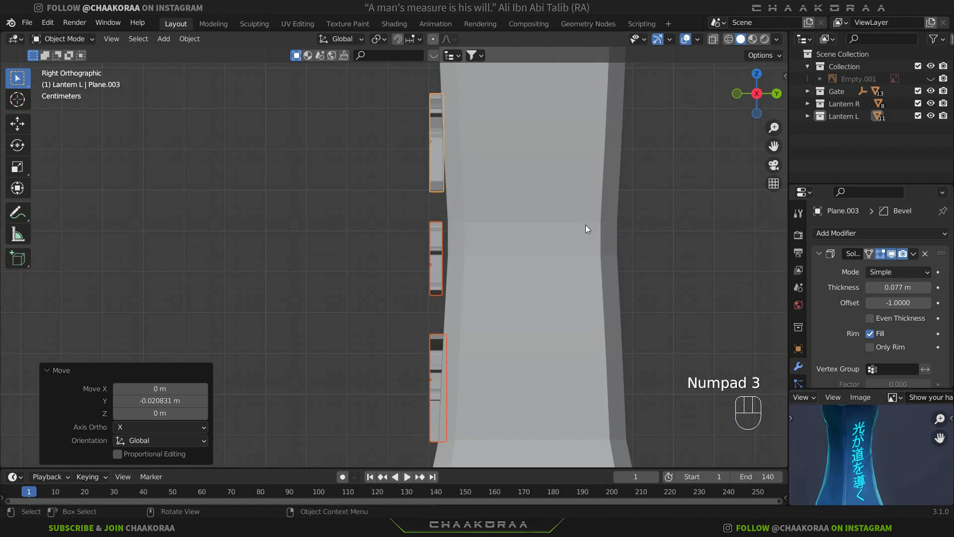
{"action": "key", "text": "g"}
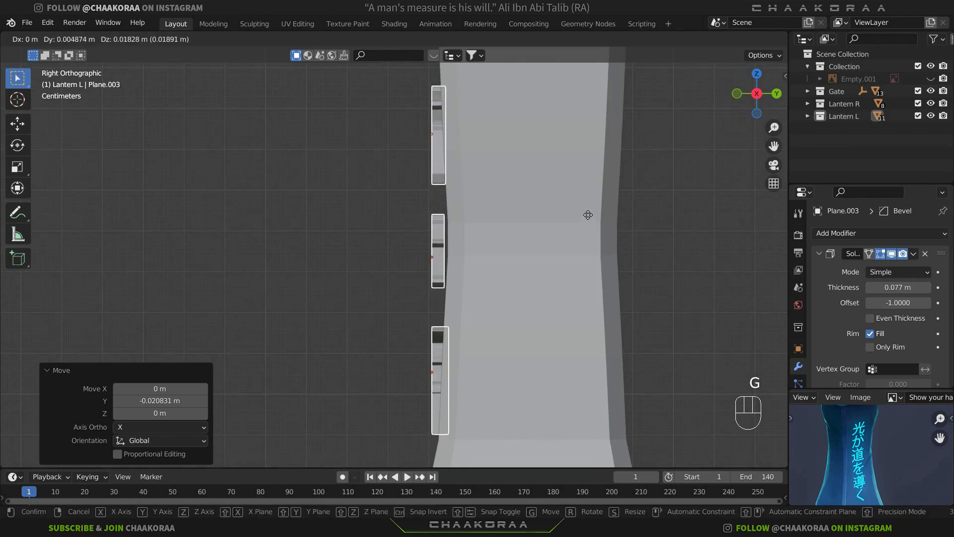
{"action": "left_click", "coordinate": [588, 215]}
Rotate the top character 有 about -3.3° in side view to match the shaft's slope and nudge it about 0.006 m along Y
{"action": "left_click", "coordinate": [437, 165]}
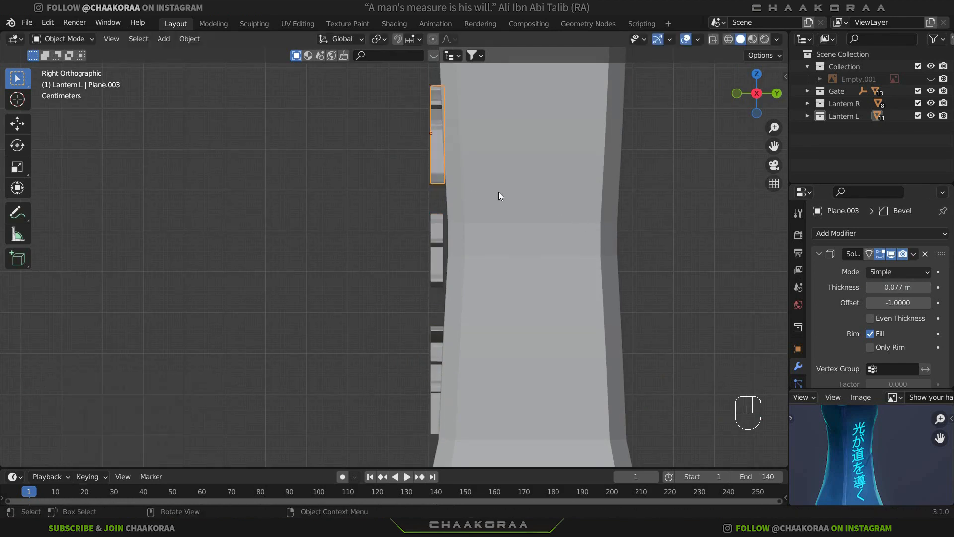
{"action": "key", "text": "r"}
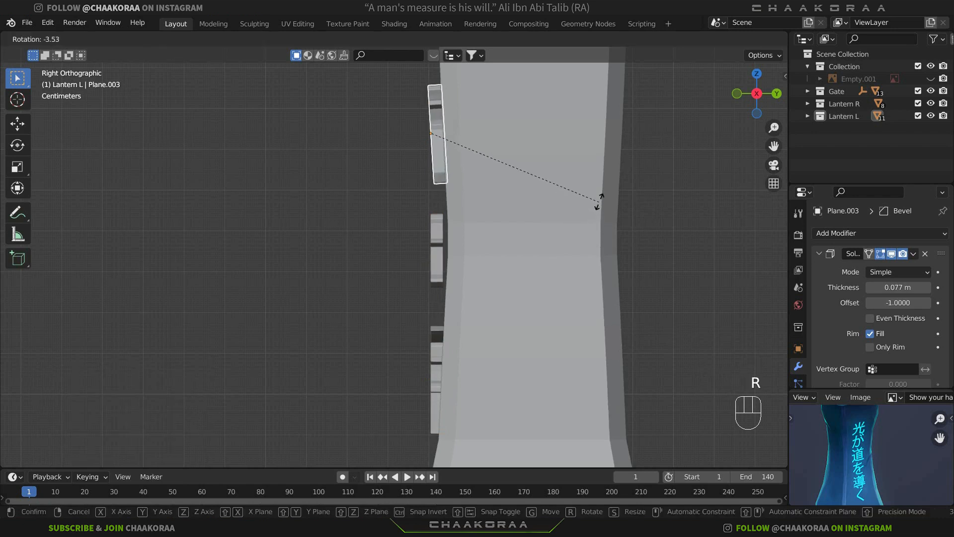
{"action": "left_click", "coordinate": [598, 199]}
{"action": "key", "text": "g"}
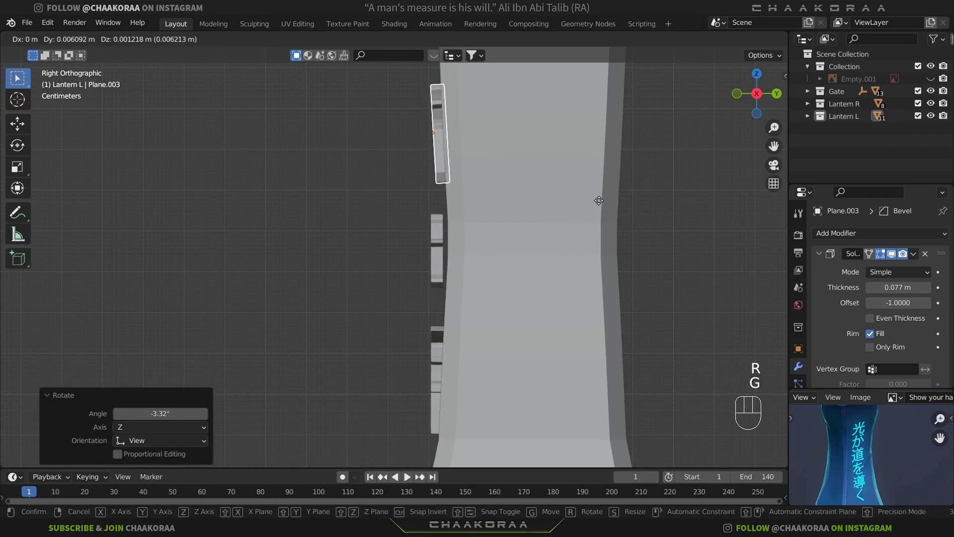
{"action": "left_click", "coordinate": [599, 199]}
Move the middle character 上 about 0.024 m in Y and 0.004 m in Z into the shaft face, and try a small tilt
{"action": "left_click", "coordinate": [454, 241]}
{"action": "key", "text": "g"}
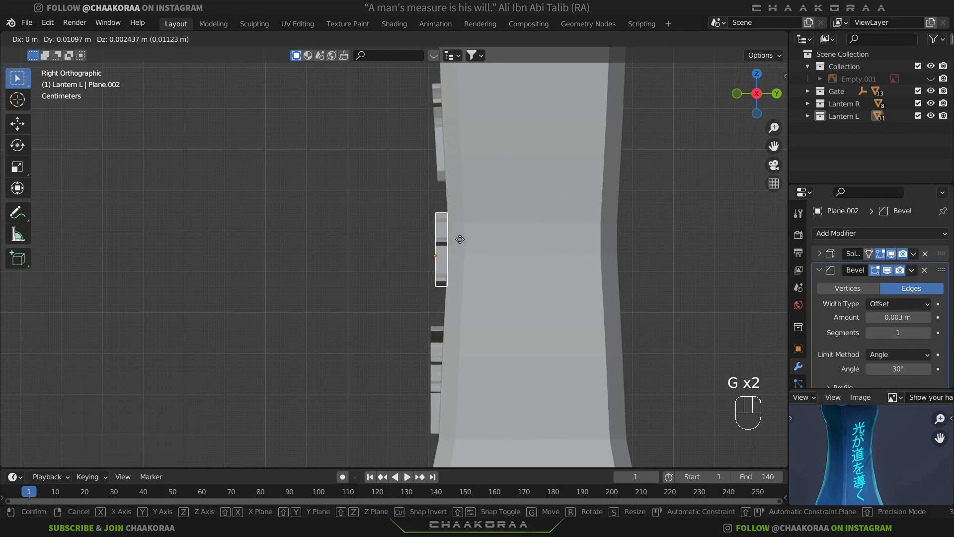
{"action": "left_click", "coordinate": [460, 245]}
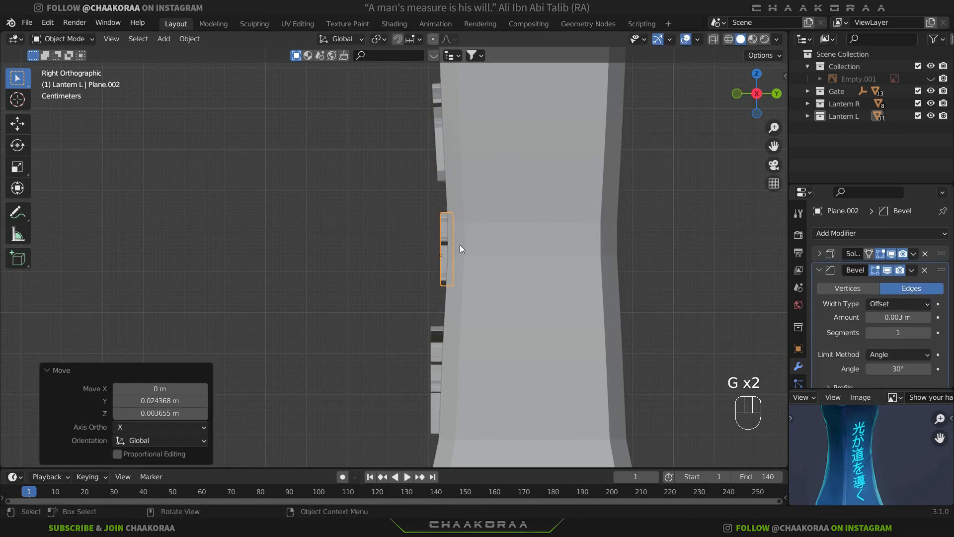
{"action": "key", "text": "r"}
{"action": "left_click", "coordinate": [557, 230]}
{"action": "left_click", "coordinate": [536, 298]}
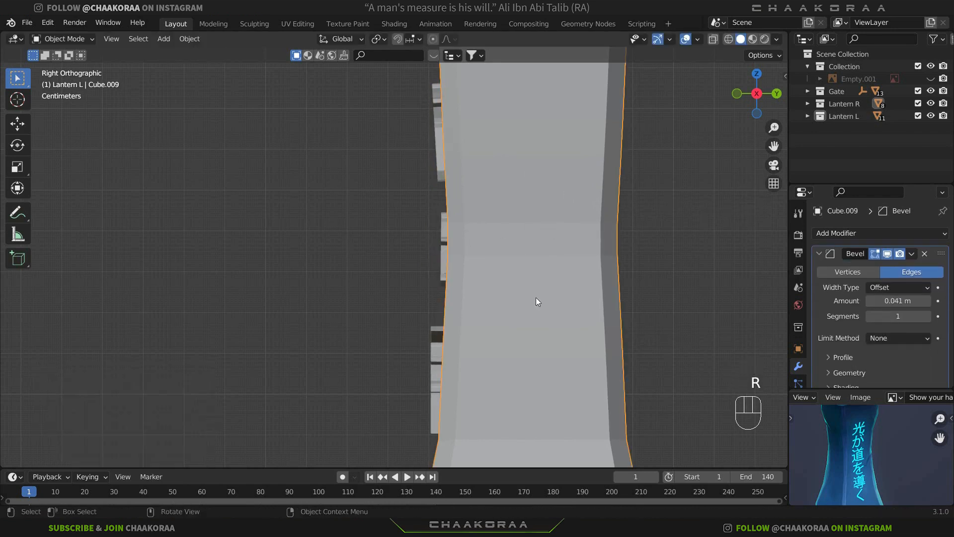
{"action": "left_click", "coordinate": [442, 244]}
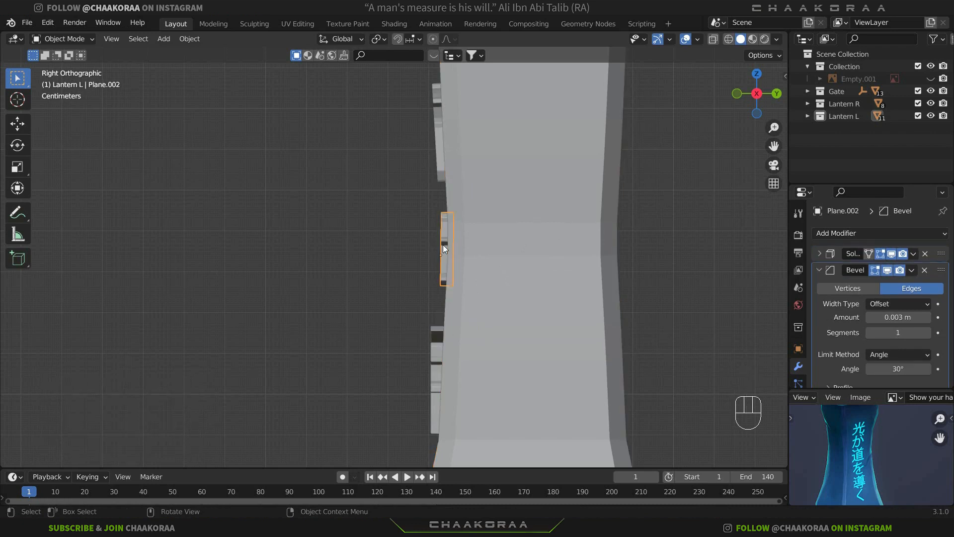
Rotate the bottom character 禾 about 3° to follow the shaft and move it about 0.01 m in Y and 0.007 m in Z
{"action": "left_click", "coordinate": [438, 329]}
{"action": "key", "text": "r"}
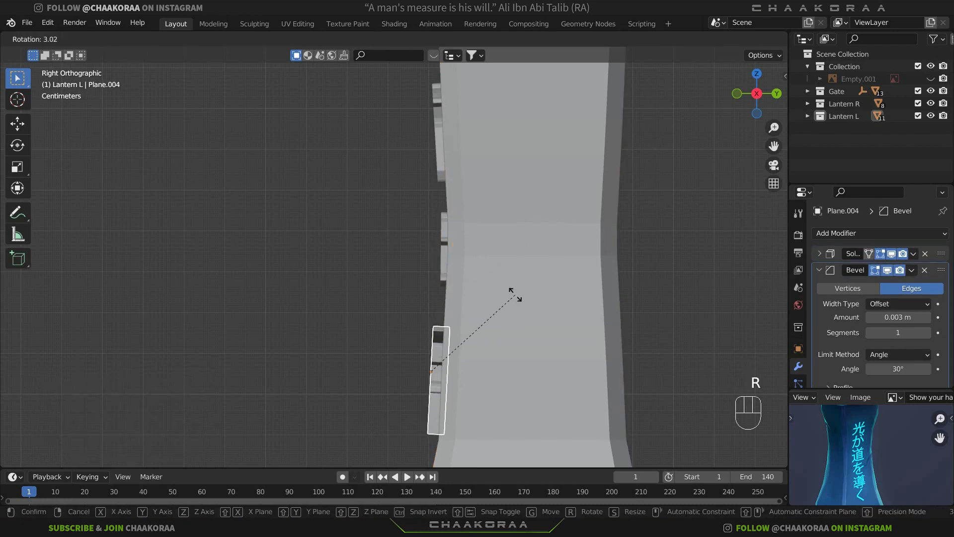
{"action": "left_click", "coordinate": [514, 295]}
{"action": "key", "text": "g"}
{"action": "left_click", "coordinate": [447, 278]}
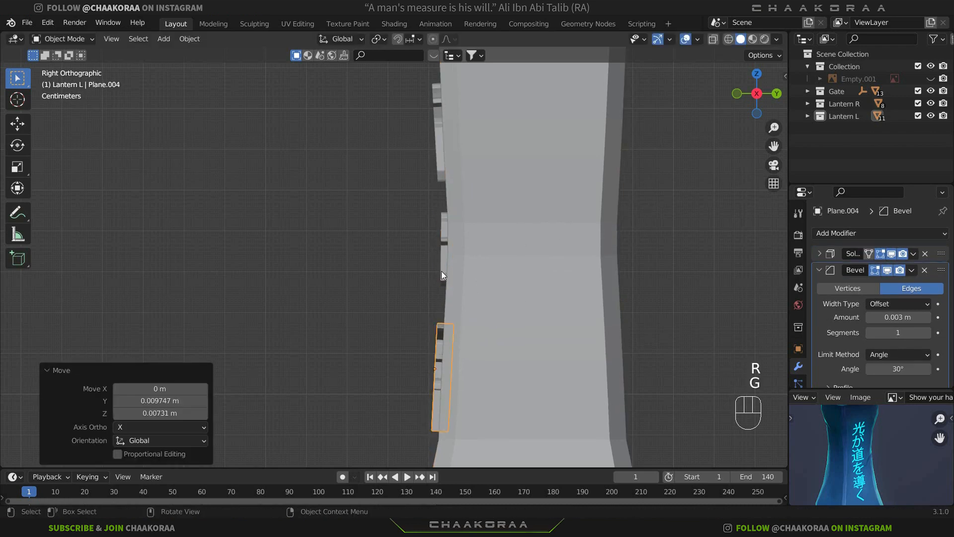
Fine-tune the tilt of the middle character 上 by about 0.2° in side view
{"action": "left_click", "coordinate": [441, 271]}
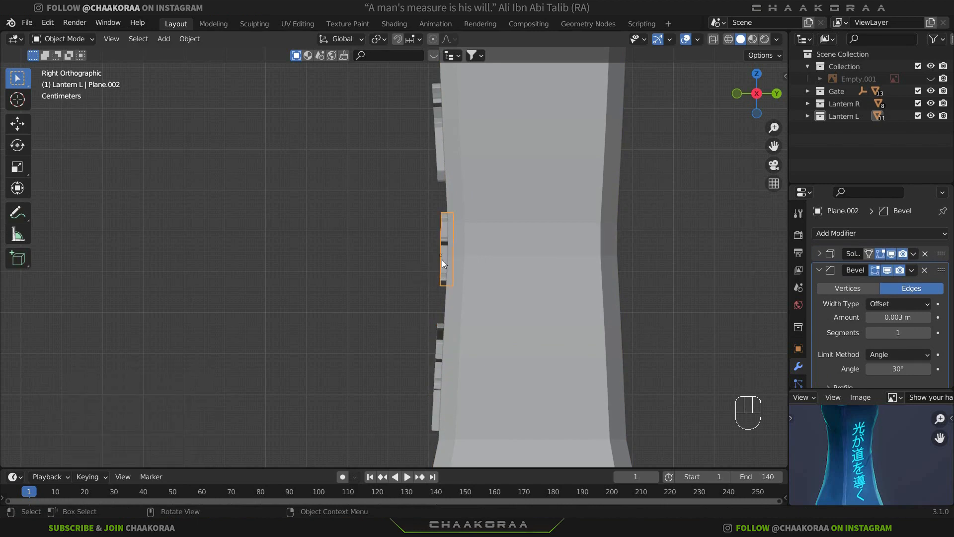
{"action": "key", "text": "r"}
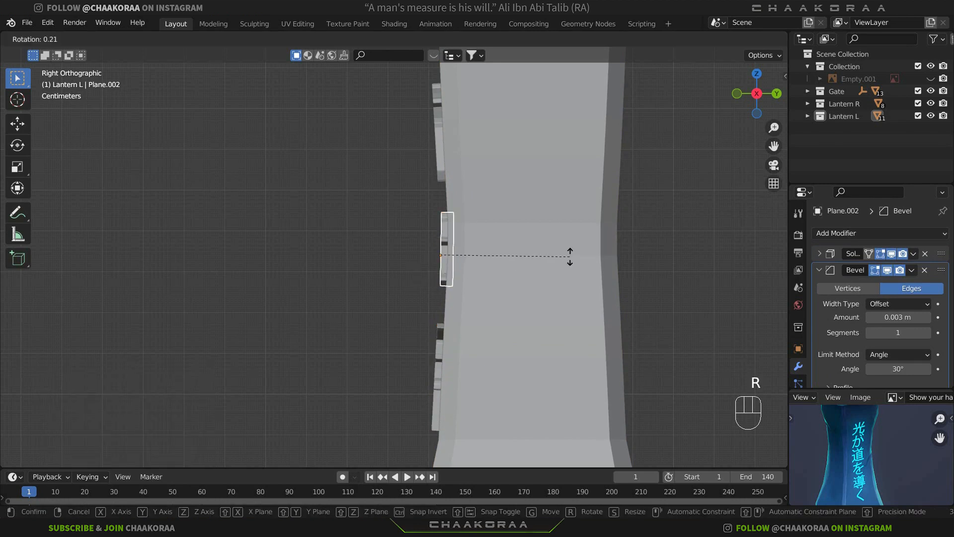
{"action": "left_click", "coordinate": [570, 256]}
Select all three characters and move them to the Lantern R collection
{"action": "middle_click_drag", "start_coordinate": [544, 269], "coordinate": [501, 290]}
{"action": "left_click", "coordinate": [363, 321], "text": "shift"}
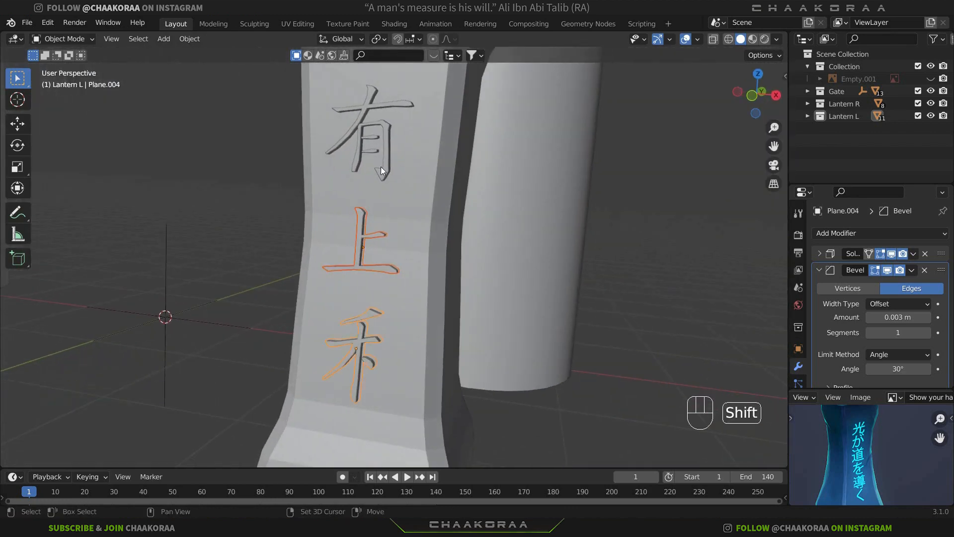
{"action": "left_click", "coordinate": [382, 154], "text": "shift"}
{"action": "key", "text": "m"}
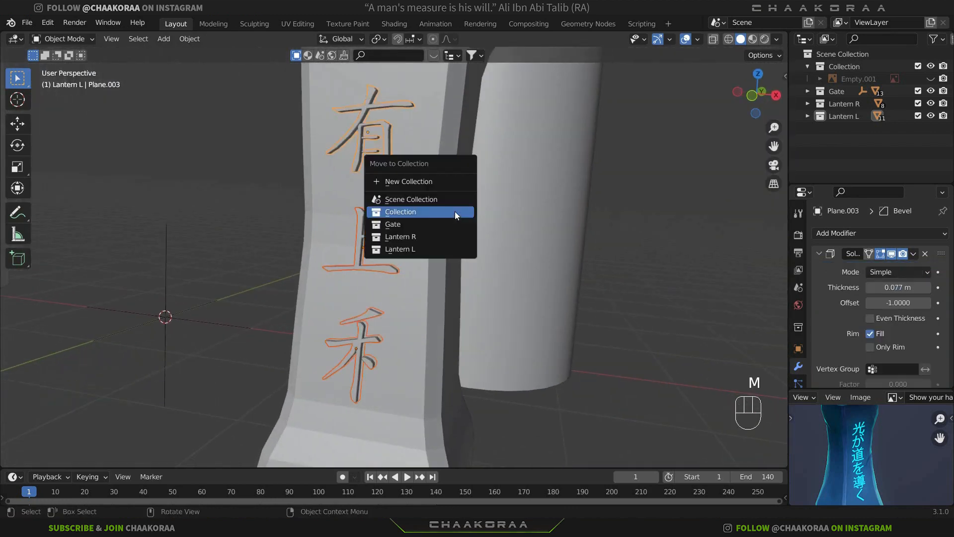
{"action": "left_click", "coordinate": [425, 238]}
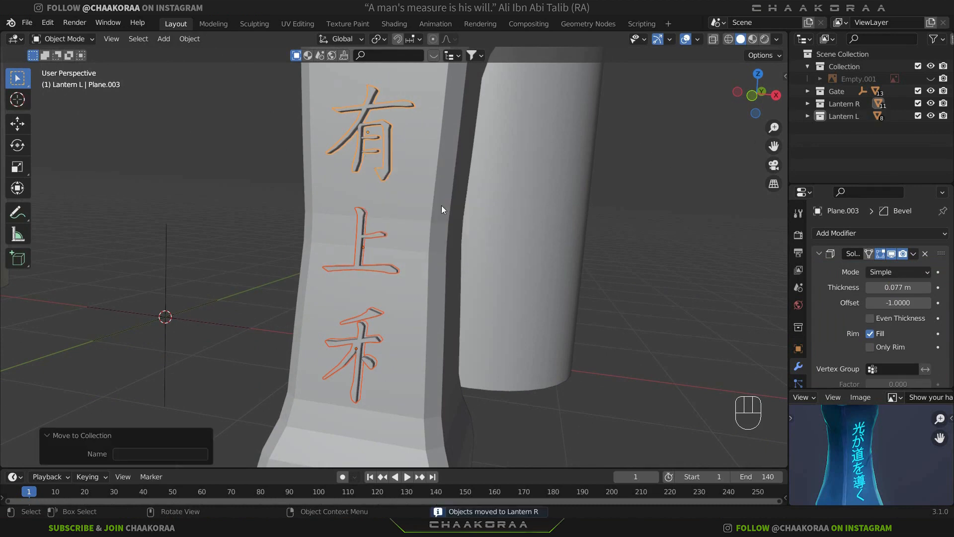
Duplicate the three characters about -6.607 m along X onto the other lantern's shaft
{"action": "scroll", "coordinate": [431, 234], "scroll_direction": "down", "scroll_amount": 6}
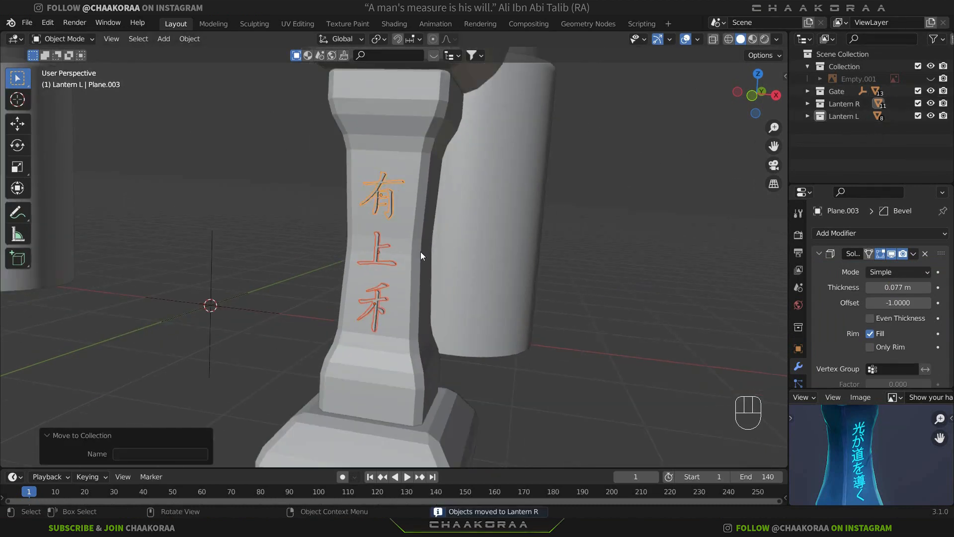
{"action": "scroll", "coordinate": [513, 266], "scroll_direction": "down", "scroll_amount": 4}
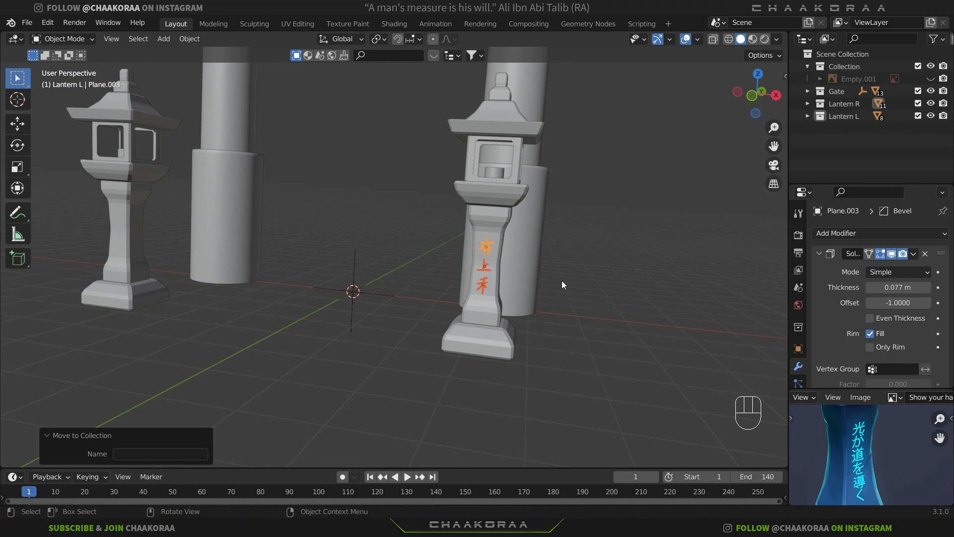
{"action": "key", "text": "shift+d"}
{"action": "key", "text": "x"}
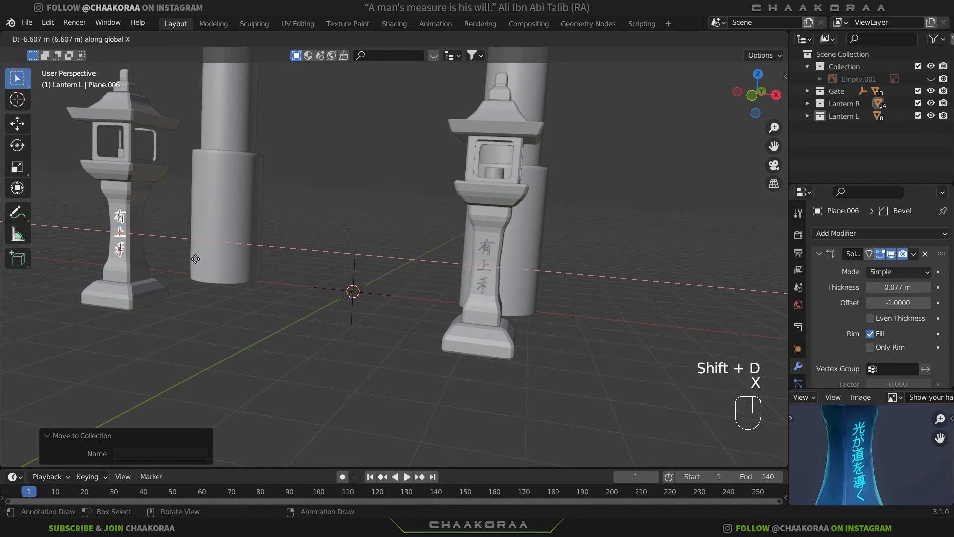
{"action": "left_click", "coordinate": [196, 259]}
Centre the duplicated characters on the shaft in front view by moving them about -0.051 m along X
{"action": "key", "text": "KP_1"}
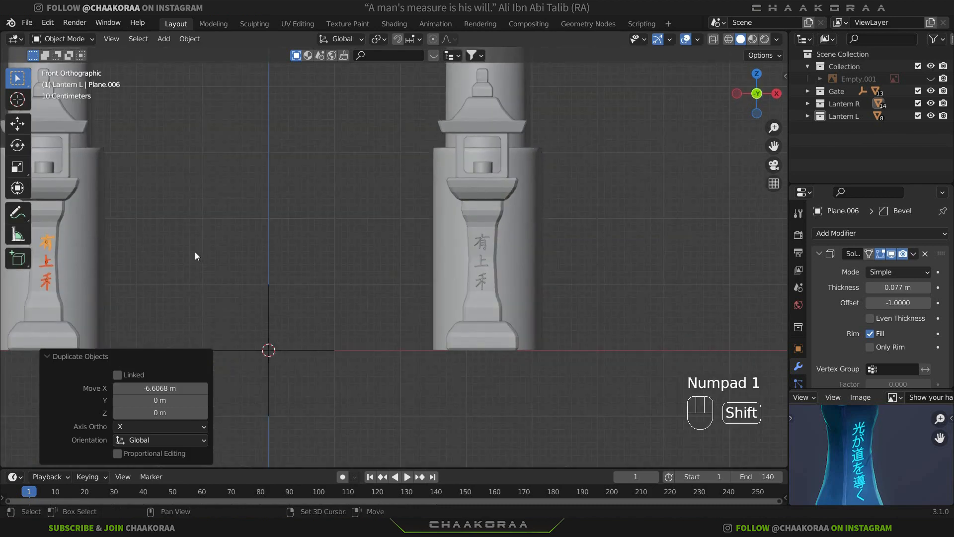
{"action": "middle_click_drag", "start_coordinate": [194, 251], "coordinate": [510, 254], "text": "shift"}
{"action": "scroll", "coordinate": [510, 254], "scroll_direction": "up", "scroll_amount": 5}
{"action": "key", "text": "g"}
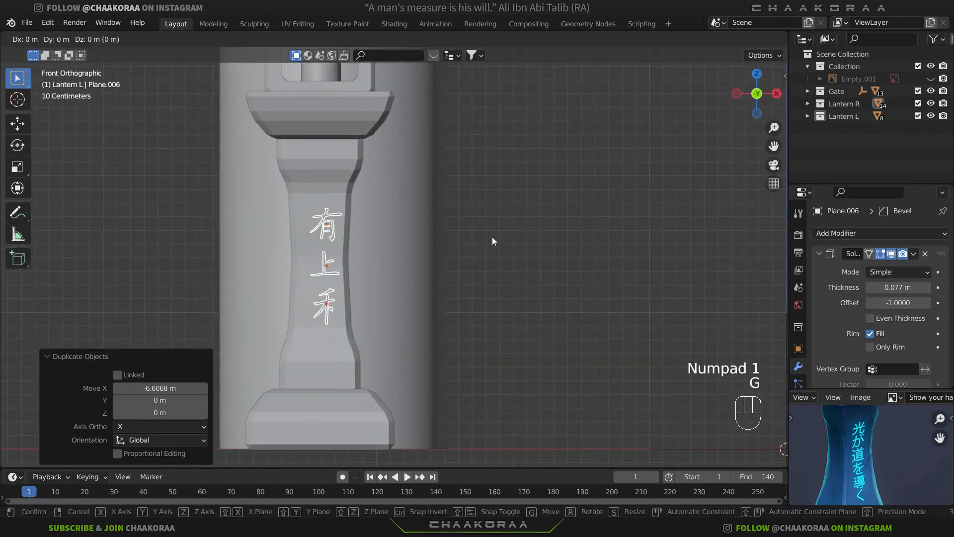
{"action": "key", "text": "x"}
{"action": "left_click", "coordinate": [485, 239]}
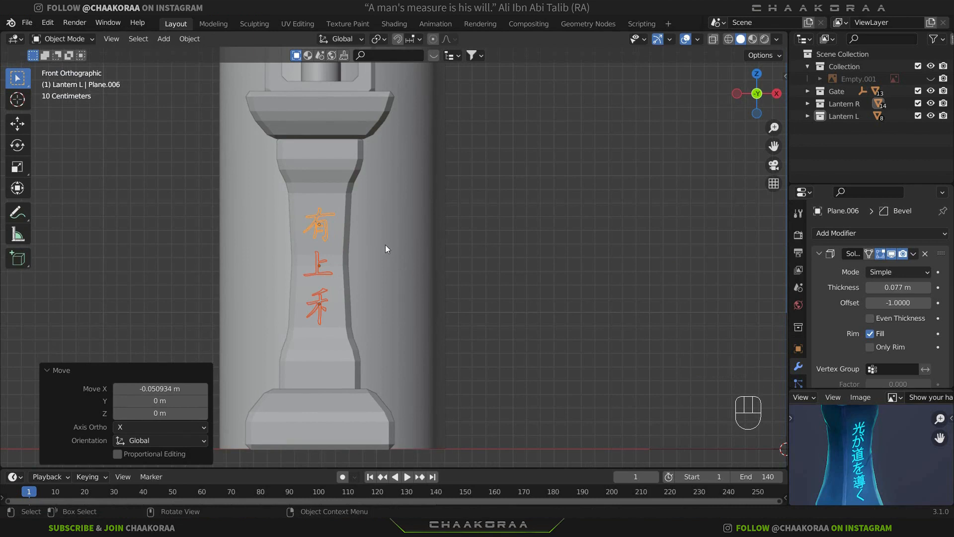
Move the duplicated characters to the Lantern L collection and check both lanterns beside the gate
{"action": "key", "text": "m"}
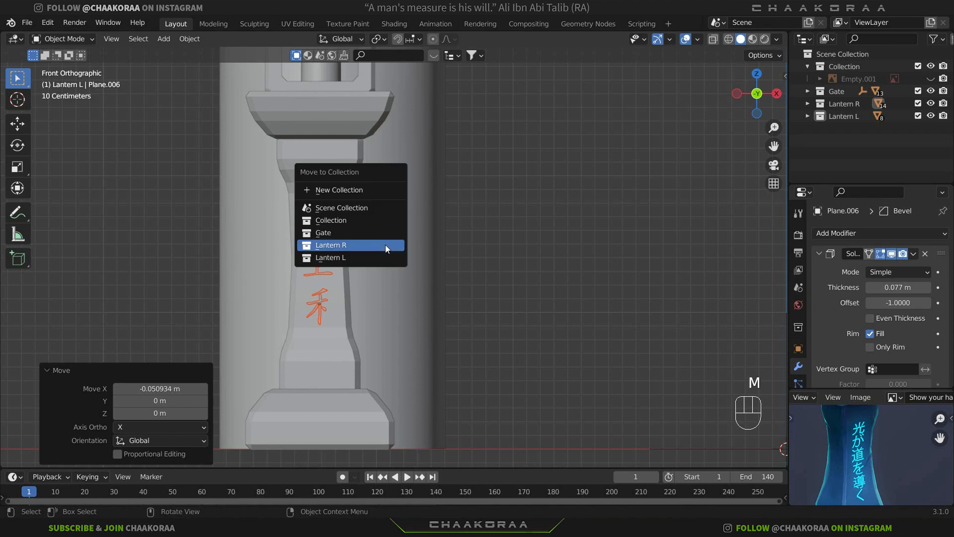
{"action": "left_click", "coordinate": [329, 259]}
{"action": "scroll", "coordinate": [527, 284], "scroll_direction": "down", "scroll_amount": 4}
{"action": "middle_click_drag", "start_coordinate": [541, 290], "coordinate": [437, 286]}
{"action": "scroll", "coordinate": [436, 284], "scroll_direction": "down", "scroll_amount": 3}
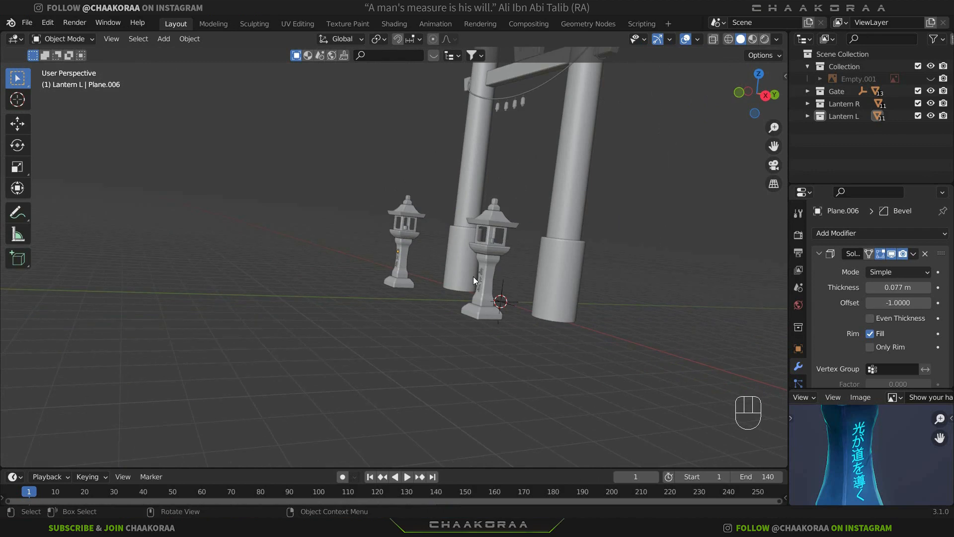
{"action": "middle_click_drag", "start_coordinate": [473, 277], "coordinate": [452, 299]}
{"action": "scroll", "coordinate": [451, 296], "scroll_direction": "up", "scroll_amount": 3}
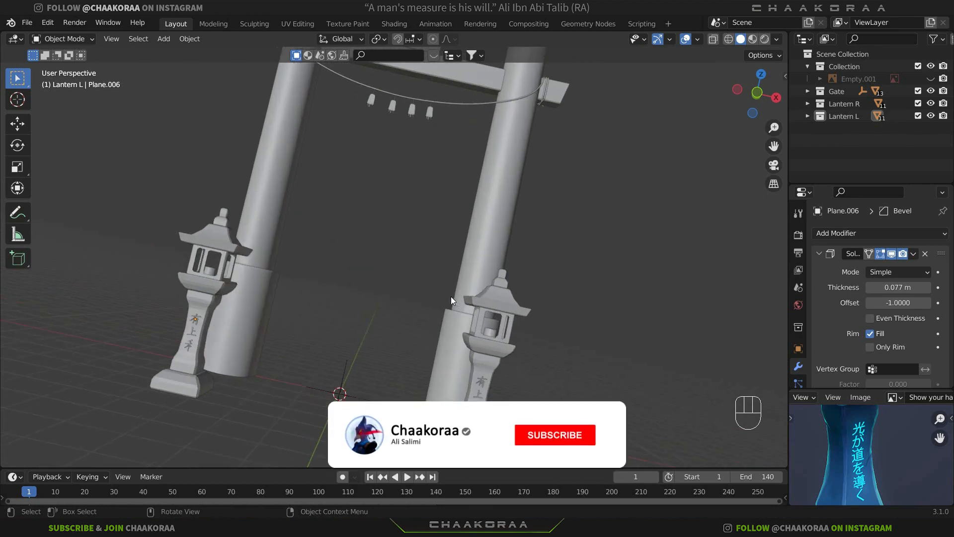
{"action": "middle_click_drag", "start_coordinate": [435, 289], "coordinate": [438, 242]}
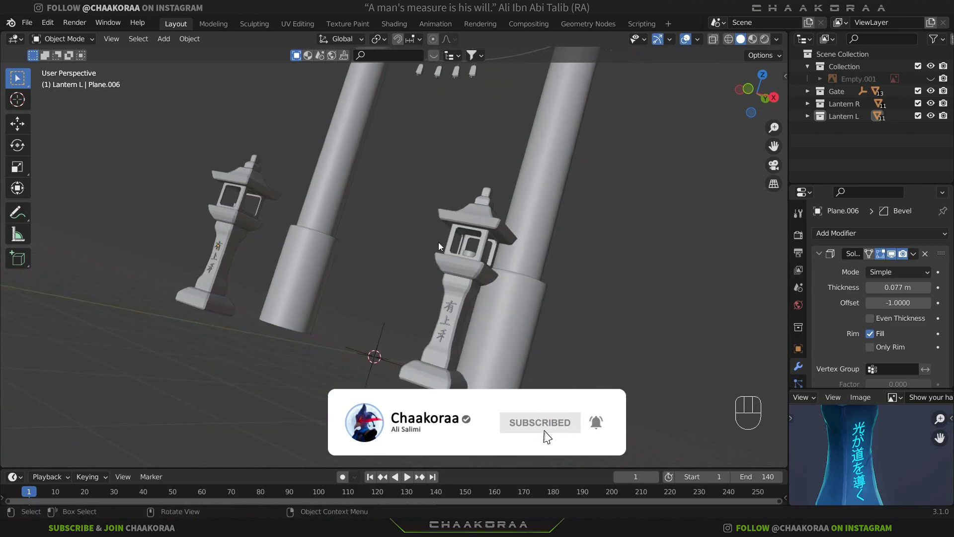